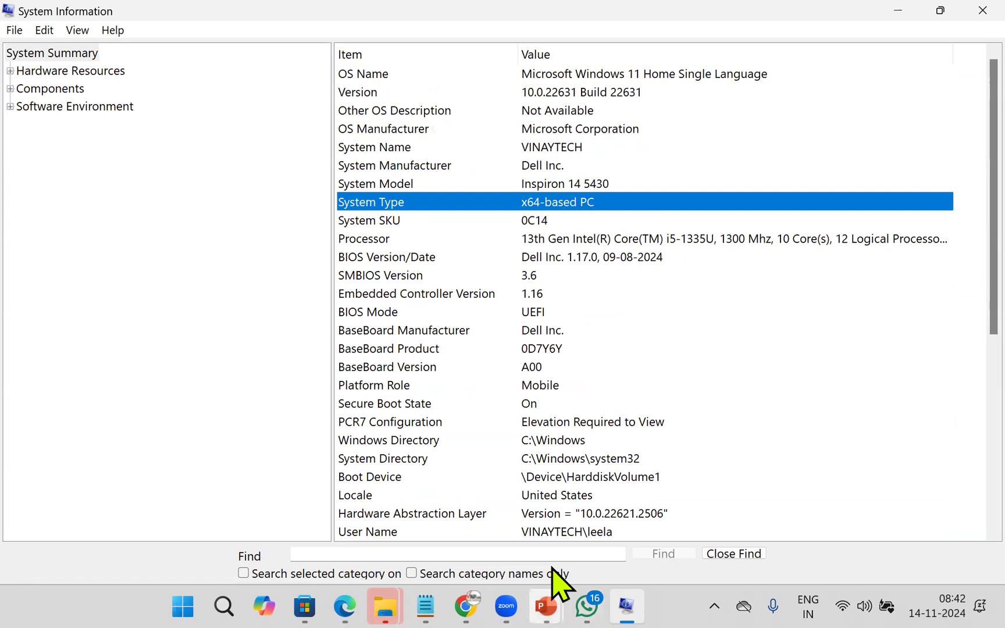
# Switch to the Demo Day 2 slide show and advance to slide 5 about downloading Power BI Cloud Desktop
pyautogui.click(620, 549)
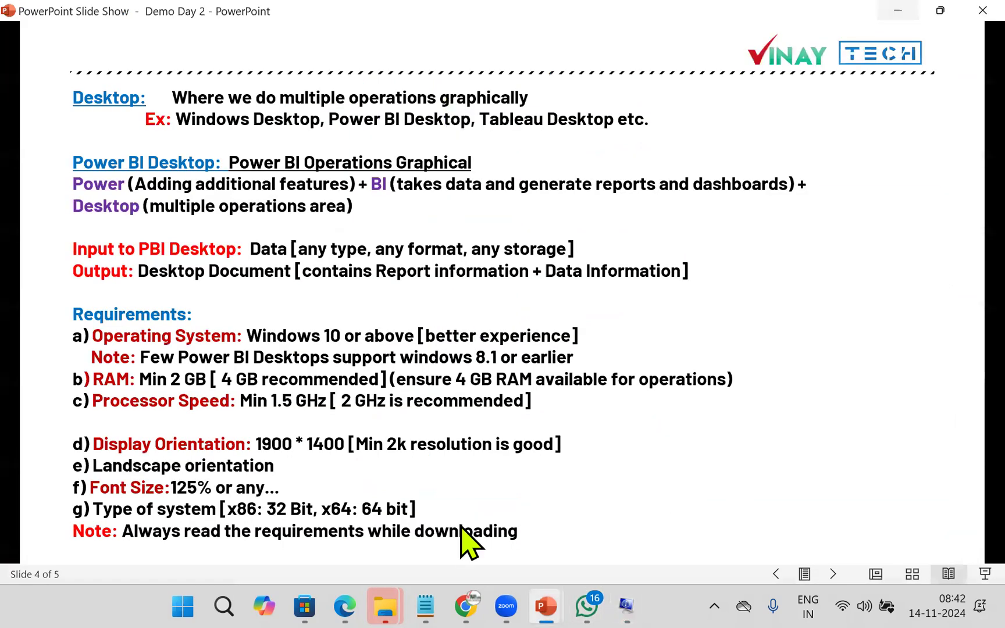
pyautogui.click(487, 242)
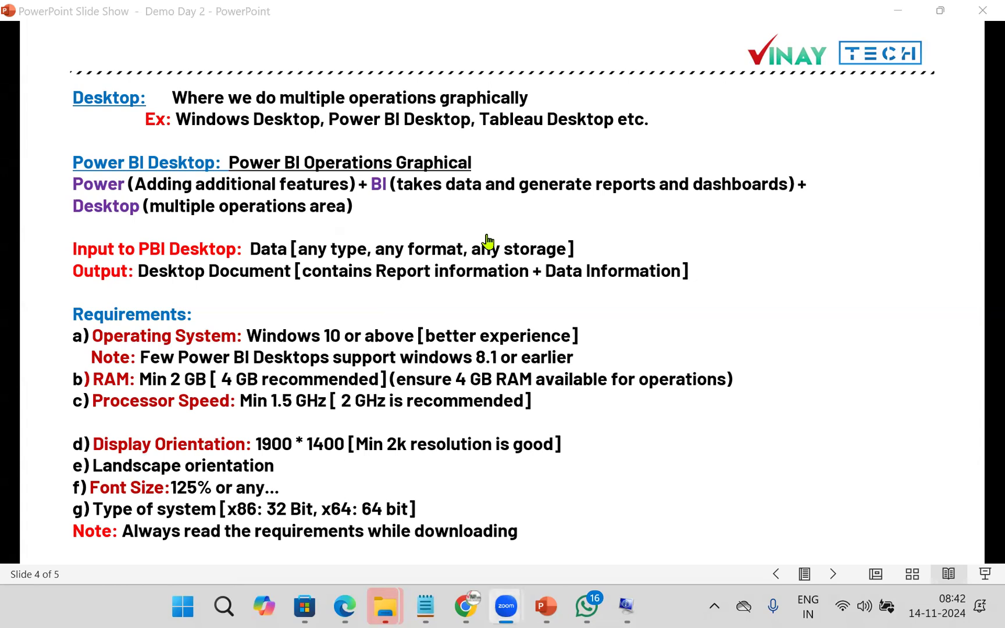
pyautogui.click(481, 494)
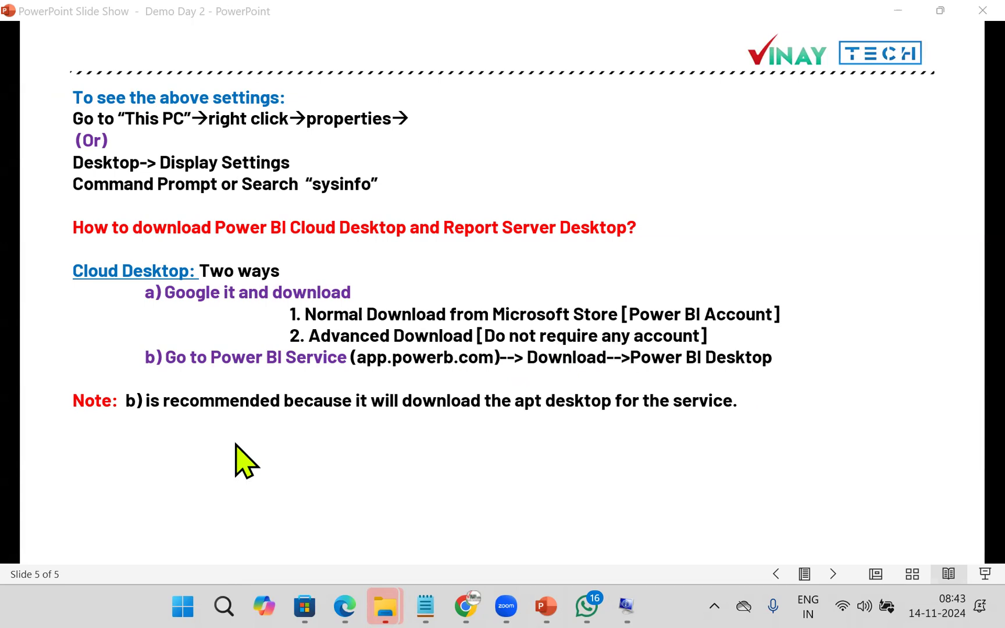
# Mark up the two Cloud Desktop download options in red, circling option b and Advanced Download, and erase the ink
pyautogui.moveTo(191, 327)
pyautogui.mouseDown()
pyautogui.moveTo(123, 355)
pyautogui.moveTo(224, 344)
pyautogui.moveTo(181, 327)
pyautogui.mouseUp()
pyautogui.moveTo(234, 379); pyautogui.dragTo(759, 379)
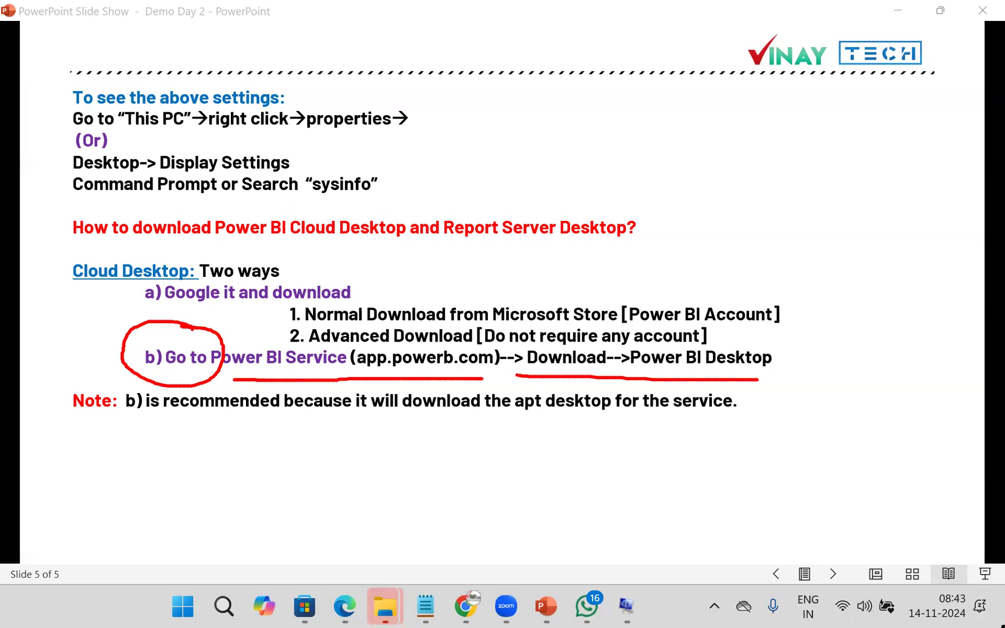
pyautogui.moveTo(429, 331)
pyautogui.mouseDown()
pyautogui.moveTo(373, 320)
pyautogui.moveTo(277, 346)
pyautogui.moveTo(606, 354)
pyautogui.moveTo(506, 320)
pyautogui.moveTo(427, 323)
pyautogui.mouseUp()
pyautogui.moveTo(514, 333)
pyautogui.mouseDown()
pyautogui.moveTo(532, 344)
pyautogui.moveTo(616, 316)
pyautogui.mouseUp()
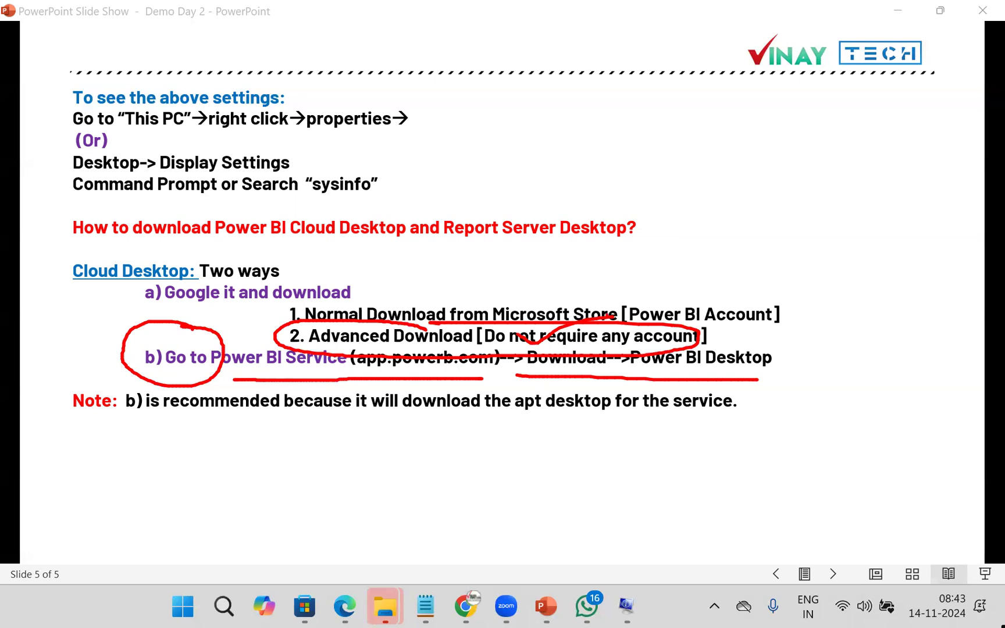
pyautogui.press('e')
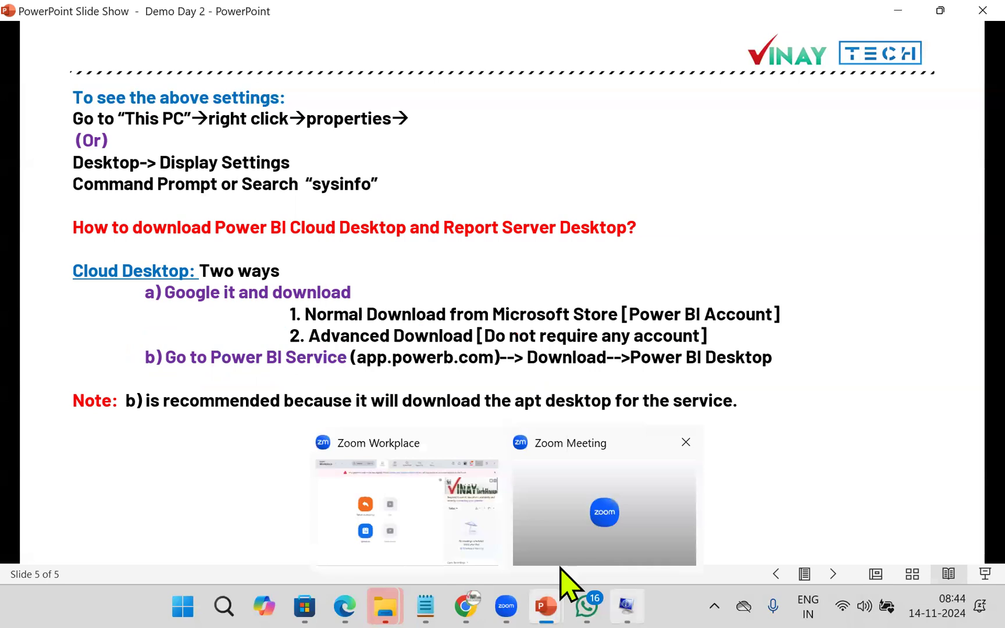
# Switch to Chrome and open google.com in a new tab
pyautogui.click(465, 604)
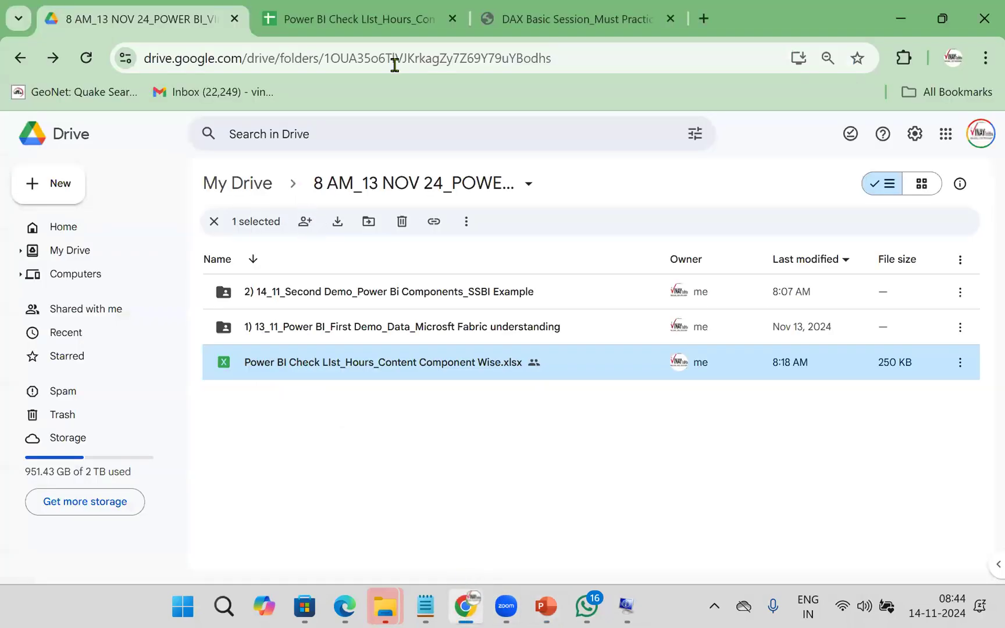
pyautogui.click(704, 19)
pyautogui.write('google.com')
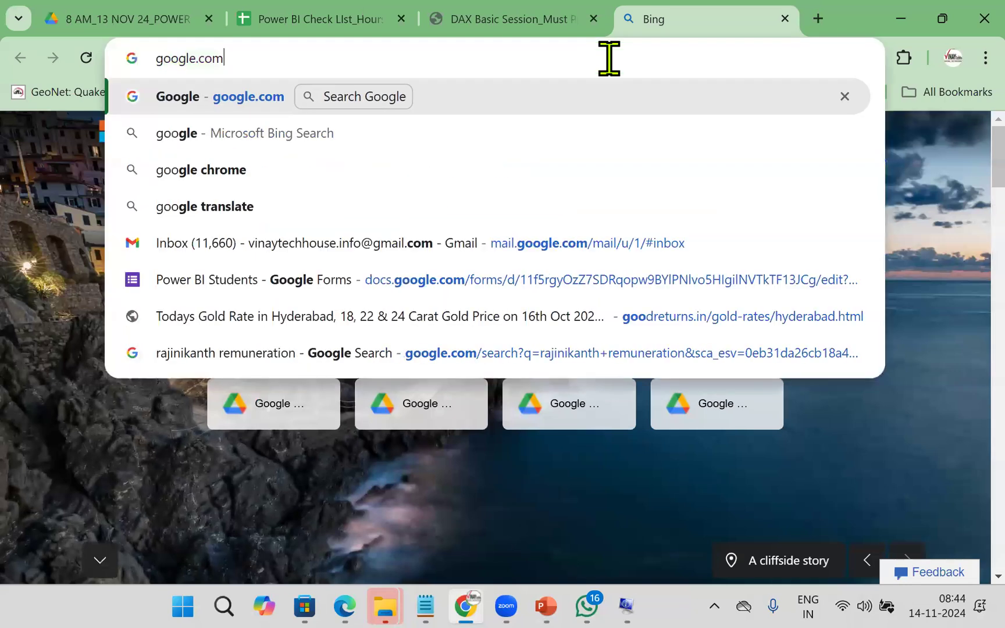
pyautogui.press('Return')
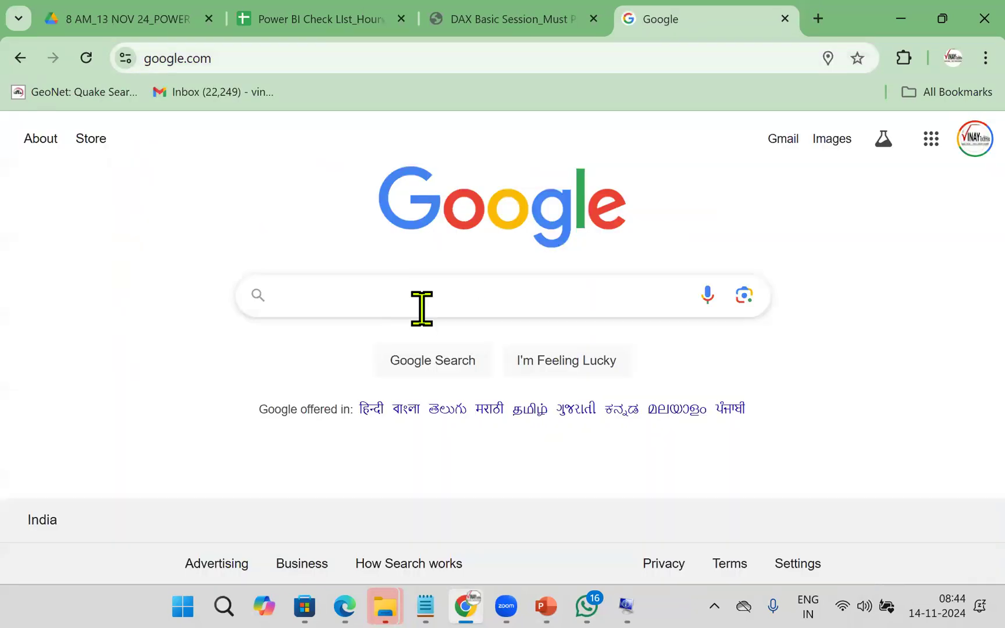
# Search Google for "power bi desktop download" and open the official Microsoft Download Center result
pyautogui.write('po')
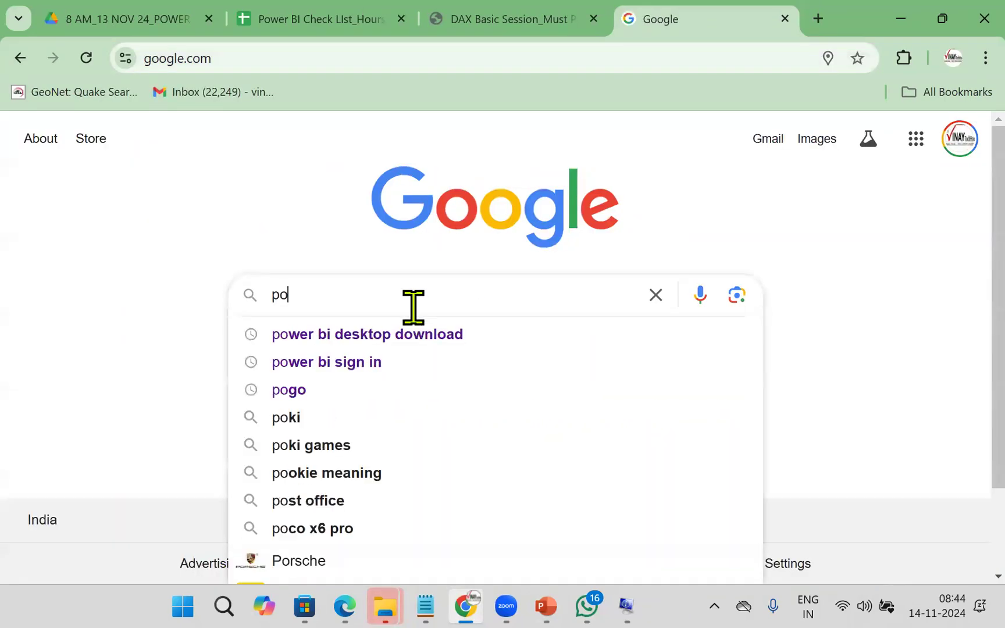
pyautogui.click(389, 341)
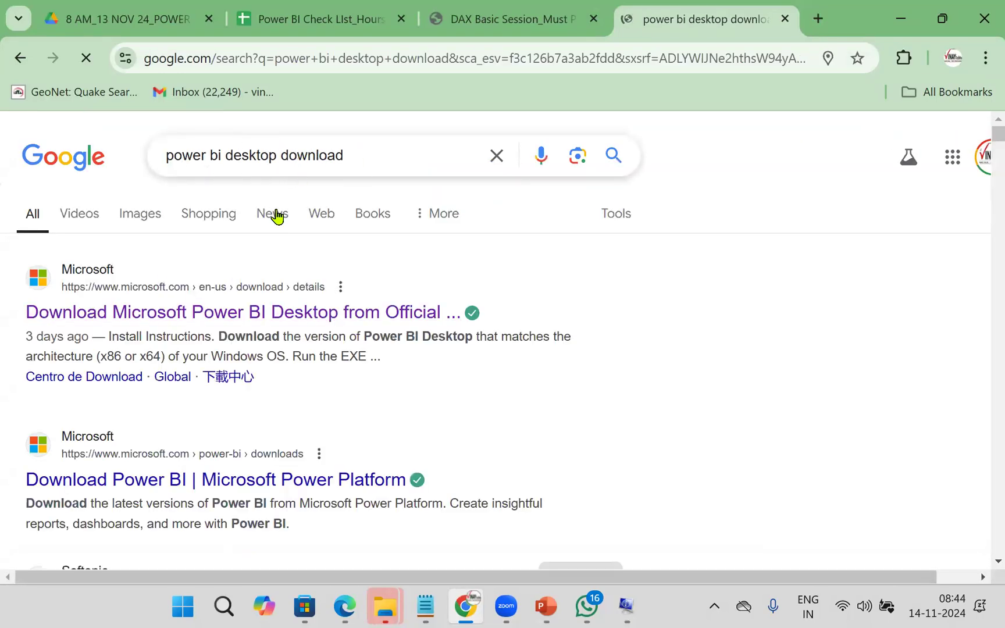
pyautogui.click(273, 317)
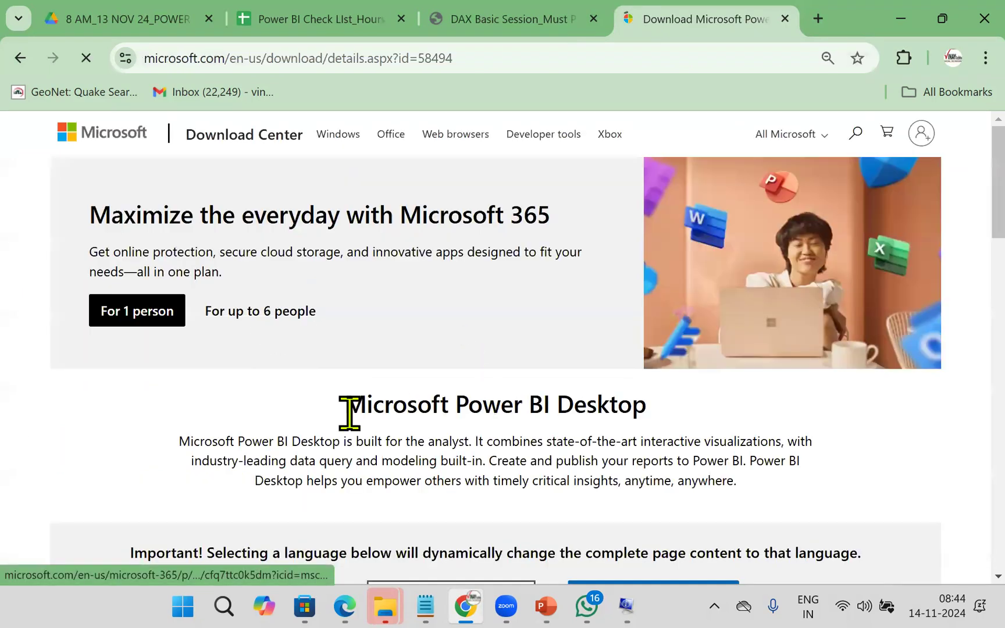
# Review the Microsoft Power BI Desktop download page, covering its description, version details, file names, system requirements and install instructions
pyautogui.moveTo(348, 410); pyautogui.dragTo(628, 442)
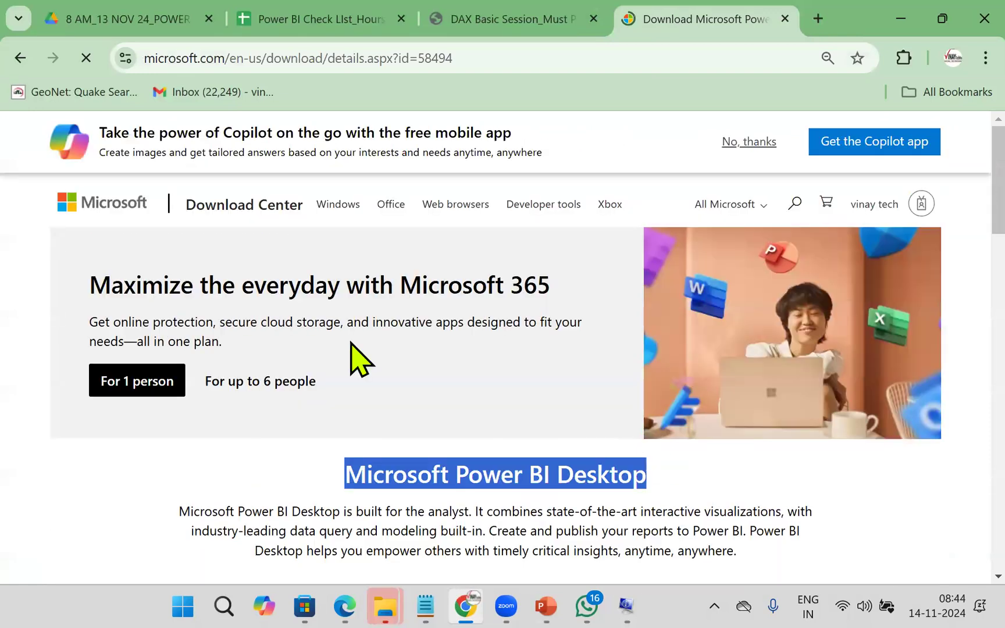
pyautogui.scroll(-5, 407, 350)
pyautogui.moveTo(179, 237); pyautogui.dragTo(796, 284)
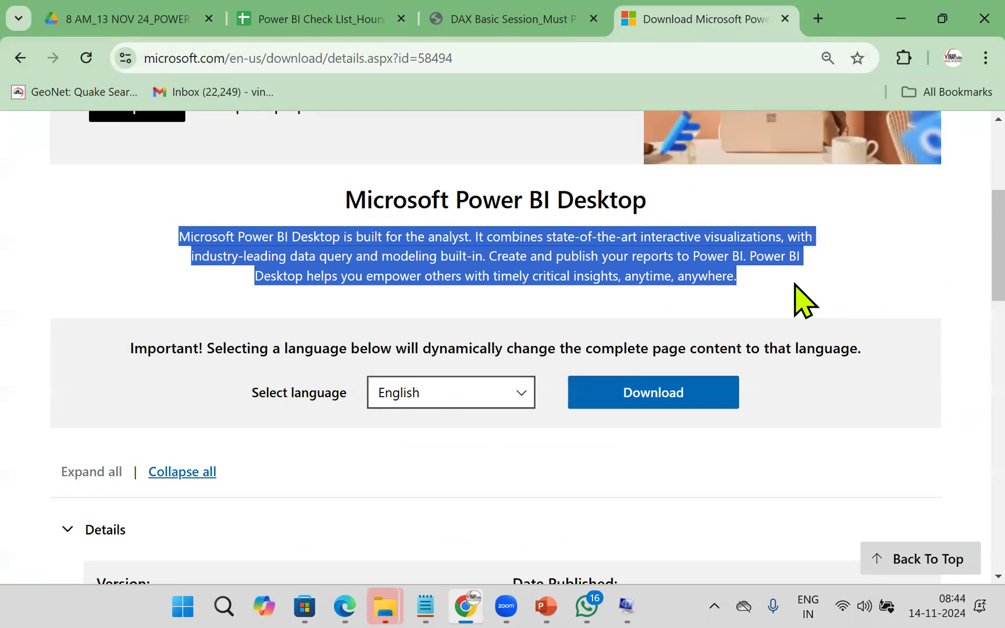
pyautogui.scroll(-5, 549, 393)
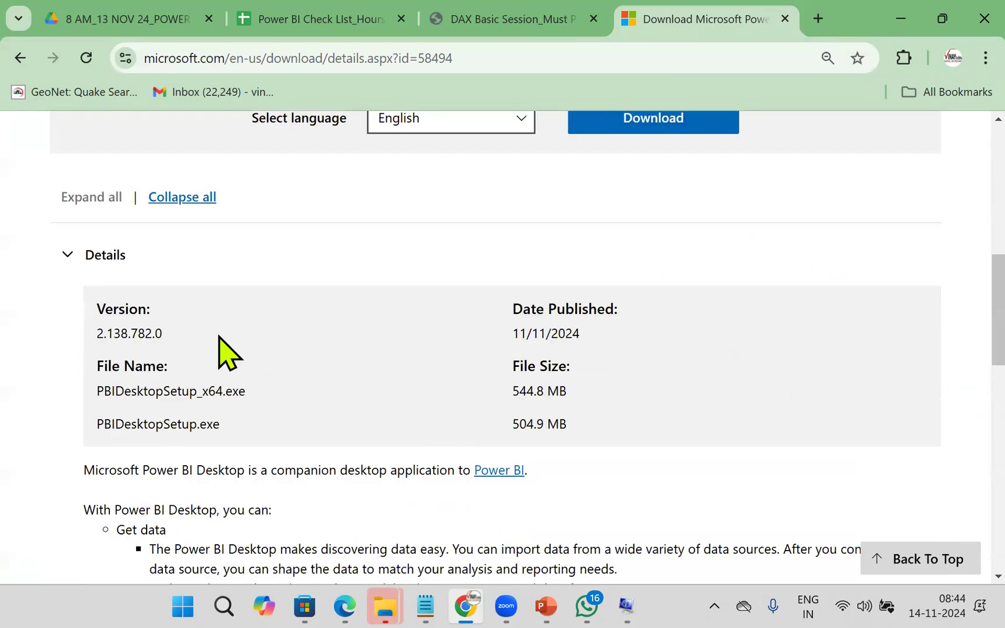
pyautogui.scroll(-9, 244, 472)
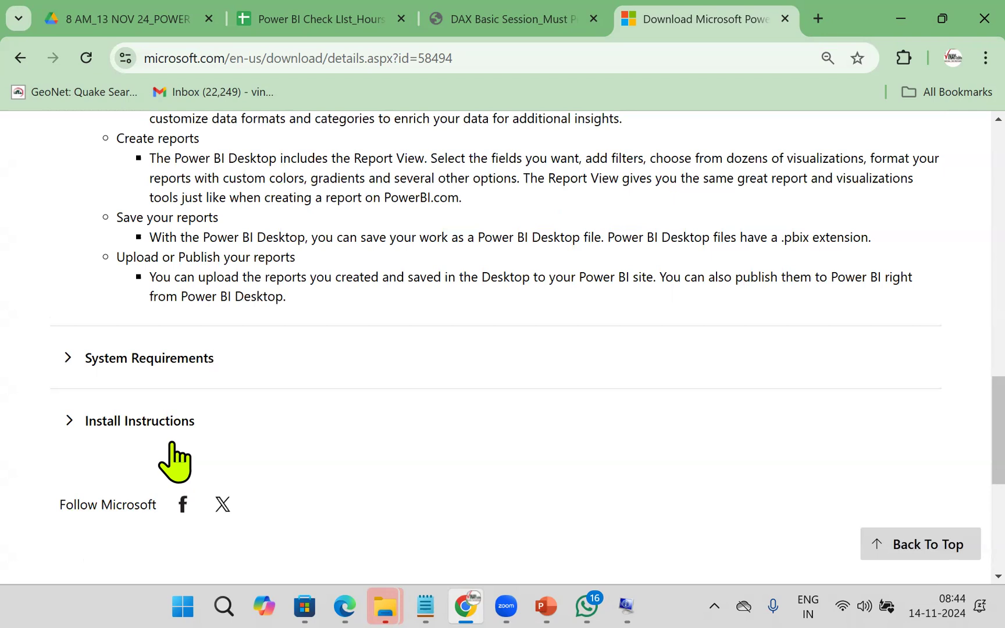
pyautogui.scroll(10, 359, 460)
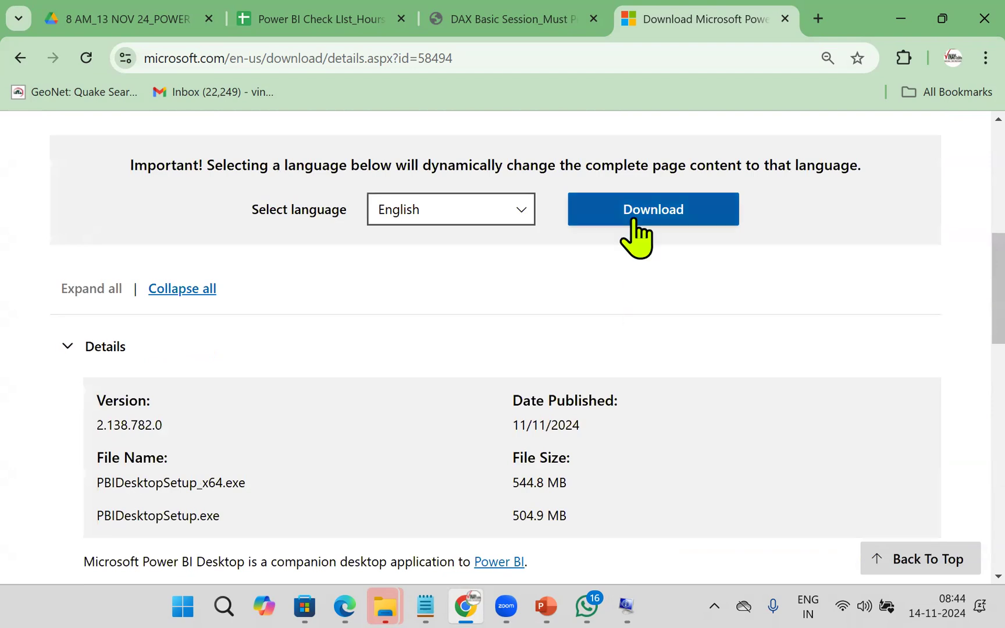
# Open the English Power BI Desktop download choices and select the 64-bit file PBIDesktopSetup_x64.exe
pyautogui.click(637, 233)
pyautogui.moveTo(347, 276); pyautogui.dragTo(440, 277)
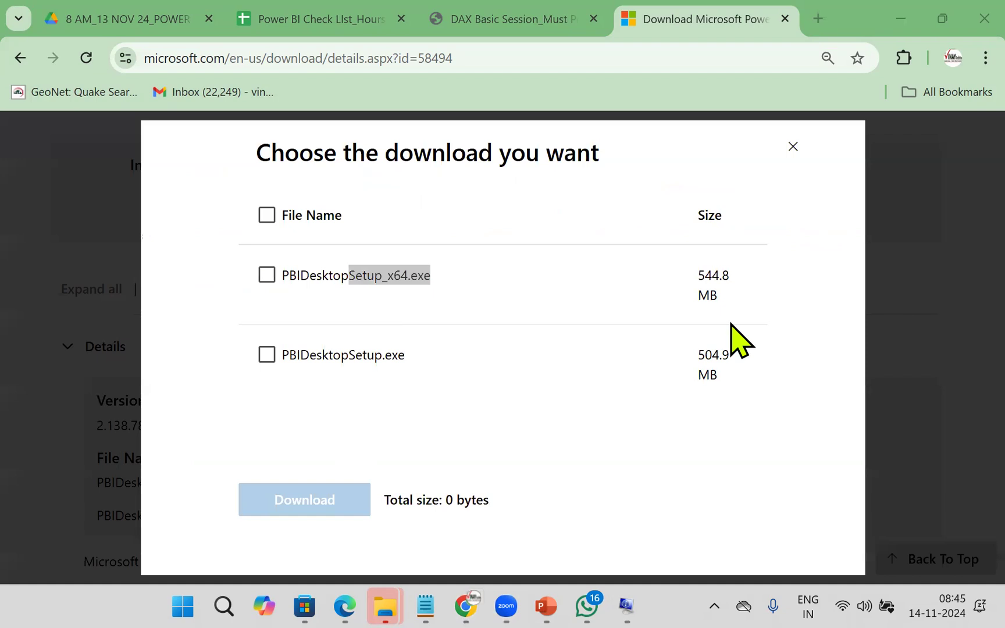
pyautogui.click(267, 276)
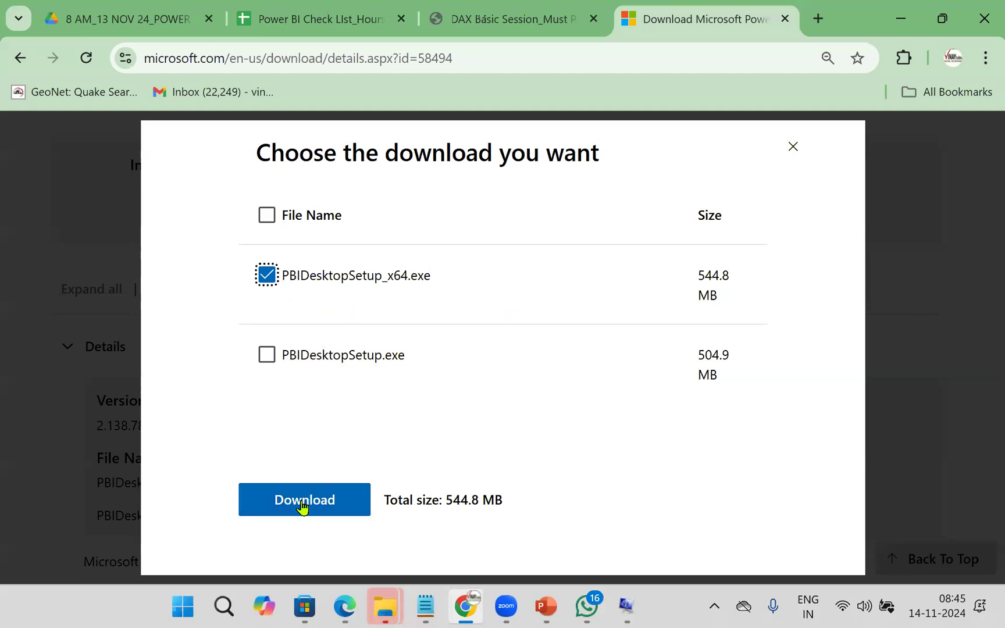
# Switch to File Explorer and open the VINAYAKA_SOFTWARES folder on New Volume (D:) containing the Power BI setup files
pyautogui.moveTo(385, 602)
pyautogui.click(407, 547)
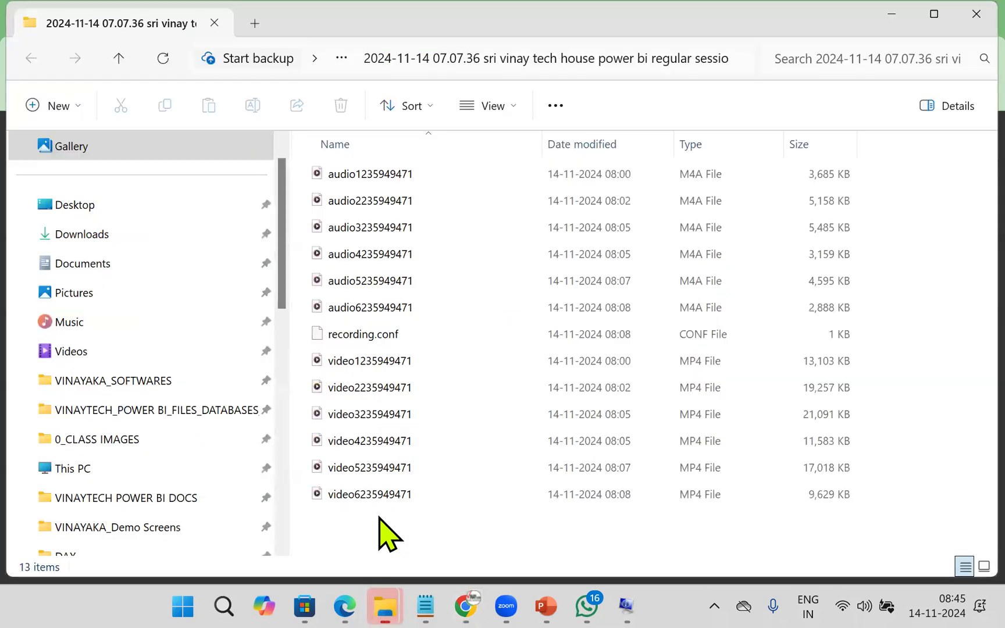
pyautogui.scroll(-4, 163, 390)
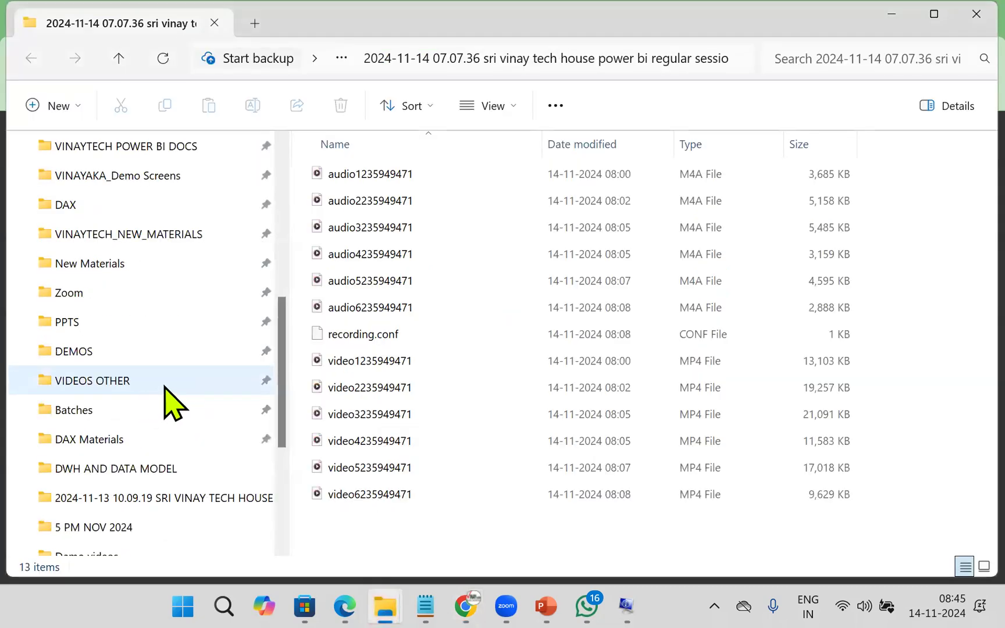
pyautogui.scroll(-3, 163, 407)
pyautogui.click(128, 527)
pyautogui.scroll(-5, 465, 396)
pyautogui.scroll(-4, 468, 401)
pyautogui.scroll(5, 468, 396)
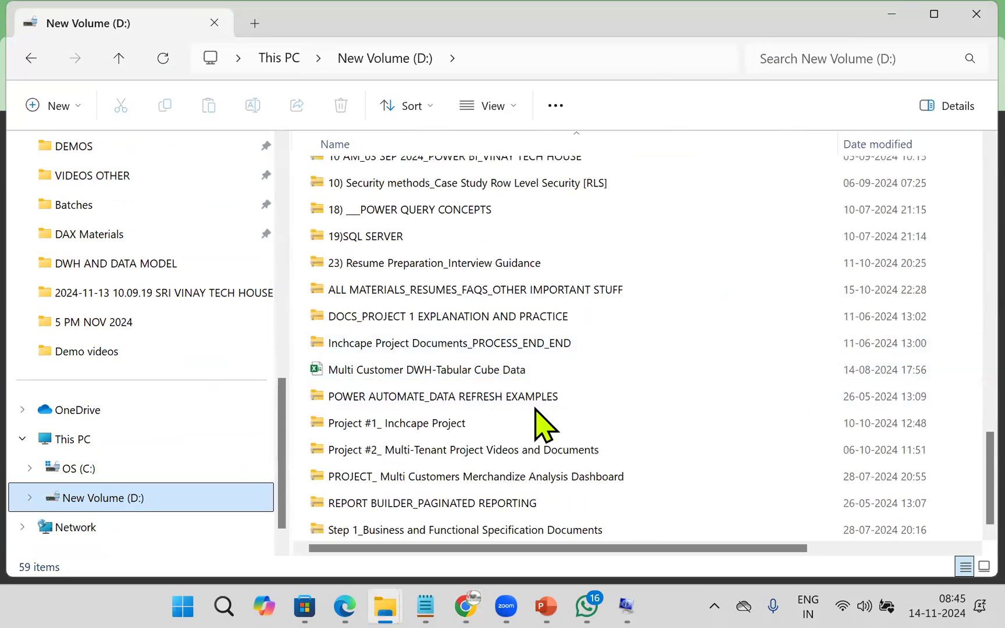
pyautogui.scroll(5, 517, 445)
pyautogui.click(413, 305)
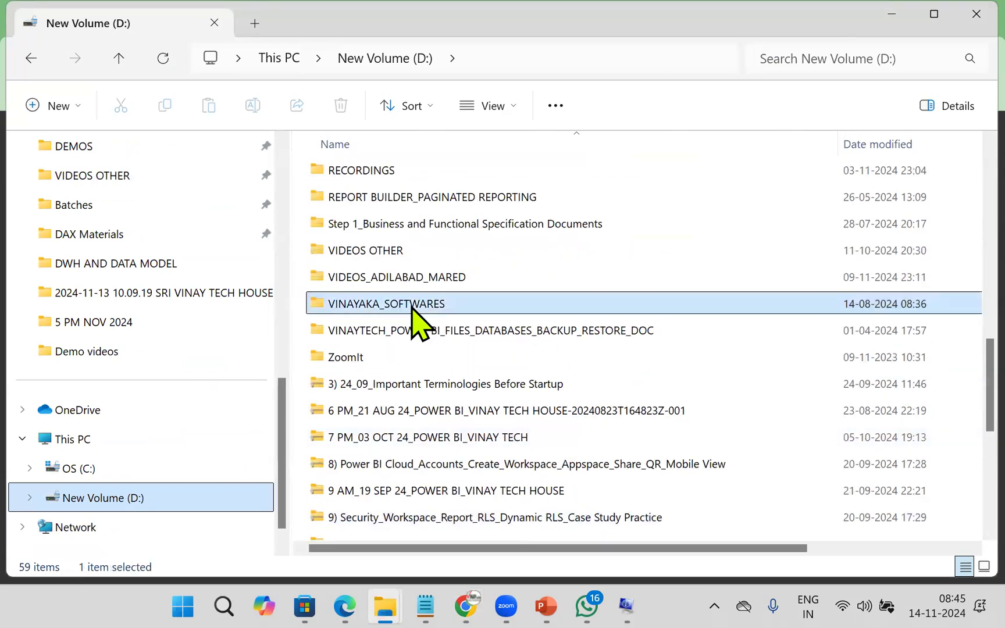
pyautogui.doubleClick(412, 305)
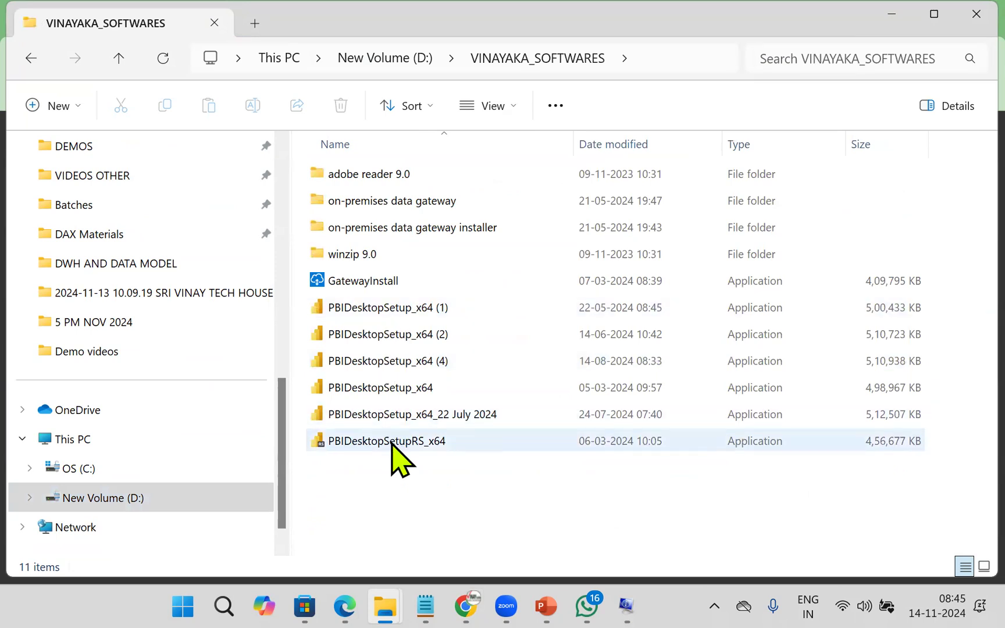
# Handwrite red installation notes over the setup files, including N, N, F, C:\, D:\, a ticked box and 2–3 minutes, and clear them
pyautogui.moveTo(426, 303)
pyautogui.mouseDown()
pyautogui.moveTo(494, 260)
pyautogui.moveTo(511, 233)
pyautogui.moveTo(538, 228)
pyautogui.mouseUp()
pyautogui.moveTo(515, 286)
pyautogui.mouseDown()
pyautogui.moveTo(523, 314)
pyautogui.moveTo(542, 273)
pyautogui.mouseUp()
pyautogui.moveTo(538, 362); pyautogui.dragTo(546, 391)
pyautogui.moveTo(549, 331); pyautogui.dragTo(536, 378)
pyautogui.moveTo(534, 371); pyautogui.dragTo(564, 355)
pyautogui.moveTo(580, 235)
pyautogui.mouseDown()
pyautogui.moveTo(584, 256)
pyautogui.moveTo(671, 239)
pyautogui.mouseUp()
pyautogui.click(637, 249)
pyautogui.moveTo(633, 284); pyautogui.dragTo(652, 303)
pyautogui.moveTo(667, 285)
pyautogui.mouseDown()
pyautogui.moveTo(674, 275)
pyautogui.moveTo(676, 288)
pyautogui.moveTo(711, 283)
pyautogui.mouseUp()
pyautogui.moveTo(674, 414)
pyautogui.mouseDown()
pyautogui.moveTo(647, 352)
pyautogui.moveTo(720, 402)
pyautogui.moveTo(673, 412)
pyautogui.mouseUp()
pyautogui.moveTo(675, 365); pyautogui.dragTo(725, 340)
pyautogui.moveTo(741, 347)
pyautogui.mouseDown()
pyautogui.moveTo(750, 365)
pyautogui.moveTo(763, 361)
pyautogui.mouseUp()
pyautogui.moveTo(794, 367)
pyautogui.mouseDown()
pyautogui.moveTo(804, 321)
pyautogui.moveTo(825, 313)
pyautogui.moveTo(820, 338)
pyautogui.mouseUp()
pyautogui.moveTo(838, 309); pyautogui.dragTo(870, 308)
pyautogui.moveTo(869, 326); pyautogui.dragTo(888, 314)
pyautogui.moveTo(889, 284)
pyautogui.mouseDown()
pyautogui.moveTo(897, 320)
pyautogui.moveTo(906, 298)
pyautogui.mouseUp()
pyautogui.click(862, 275)
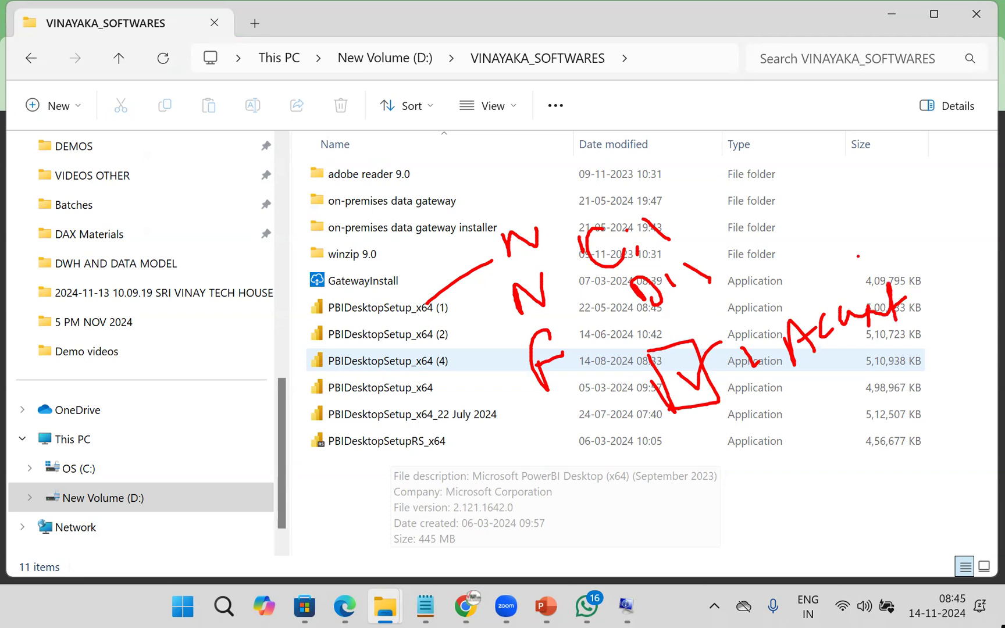
pyautogui.moveTo(538, 472)
pyautogui.mouseDown()
pyautogui.moveTo(557, 486)
pyautogui.moveTo(643, 484)
pyautogui.mouseUp()
pyautogui.moveTo(648, 459)
pyautogui.mouseDown()
pyautogui.moveTo(662, 487)
pyautogui.moveTo(735, 463)
pyautogui.mouseUp()
pyautogui.moveTo(759, 443)
pyautogui.mouseDown()
pyautogui.moveTo(762, 457)
pyautogui.moveTo(783, 435)
pyautogui.moveTo(817, 443)
pyautogui.moveTo(912, 431)
pyautogui.moveTo(878, 404)
pyautogui.mouseUp()
pyautogui.click(748, 418)
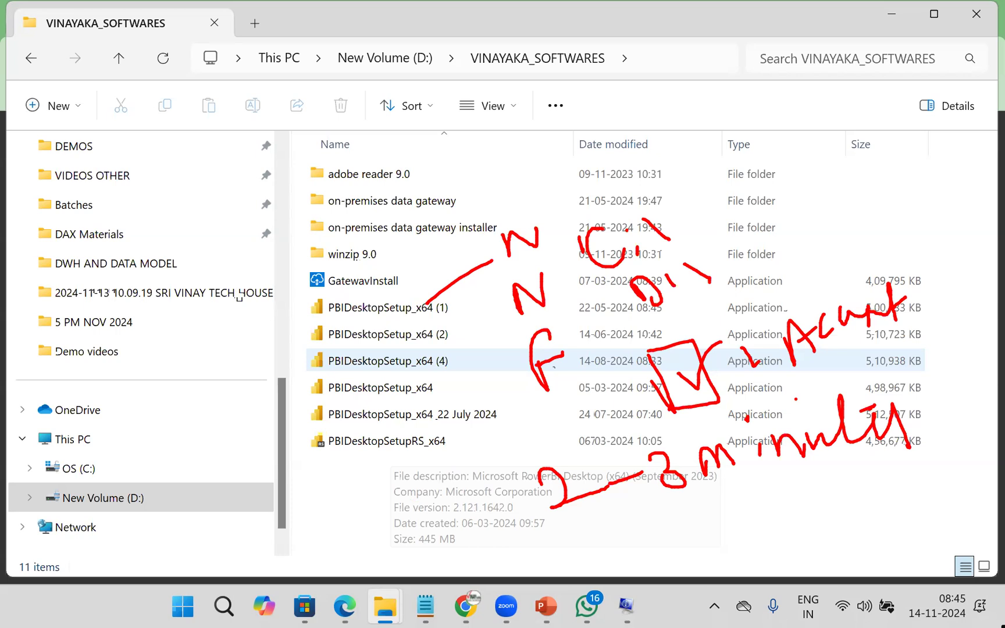
pyautogui.press('Escape')
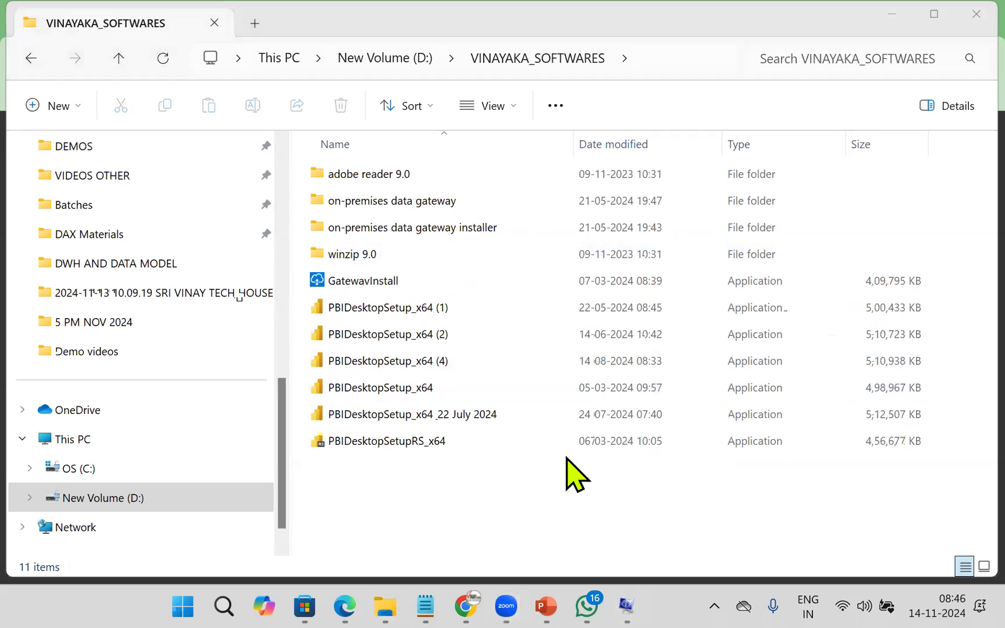
# Launch Power BI Desktop from its desktop shortcut and start a blank report
pyautogui.click(893, 14)
pyautogui.click(901, 18)
pyautogui.click(901, 18)
pyautogui.click(900, 18)
pyautogui.click(900, 18)
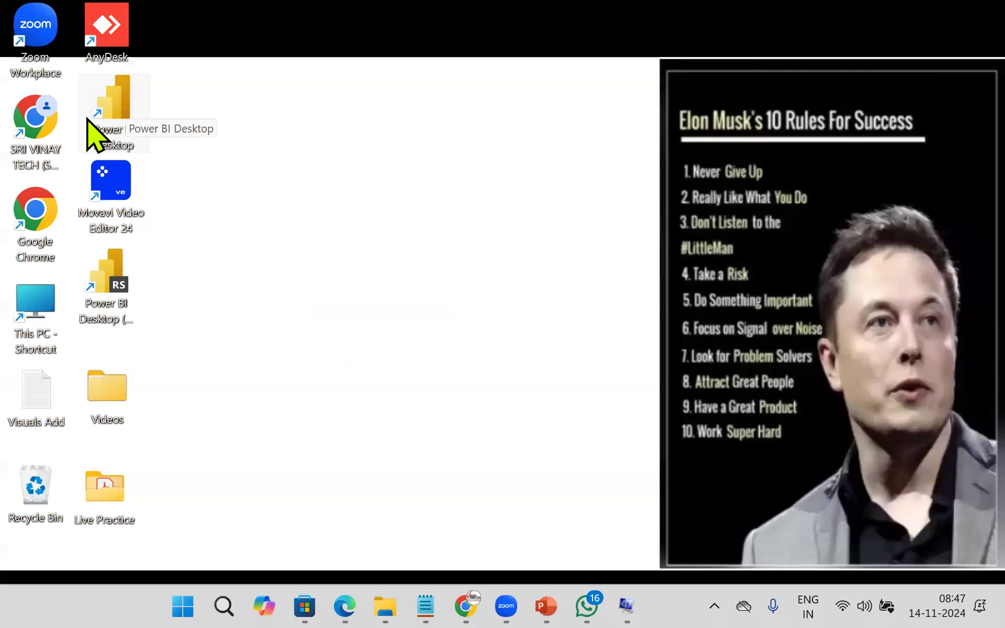
pyautogui.doubleClick(124, 104)
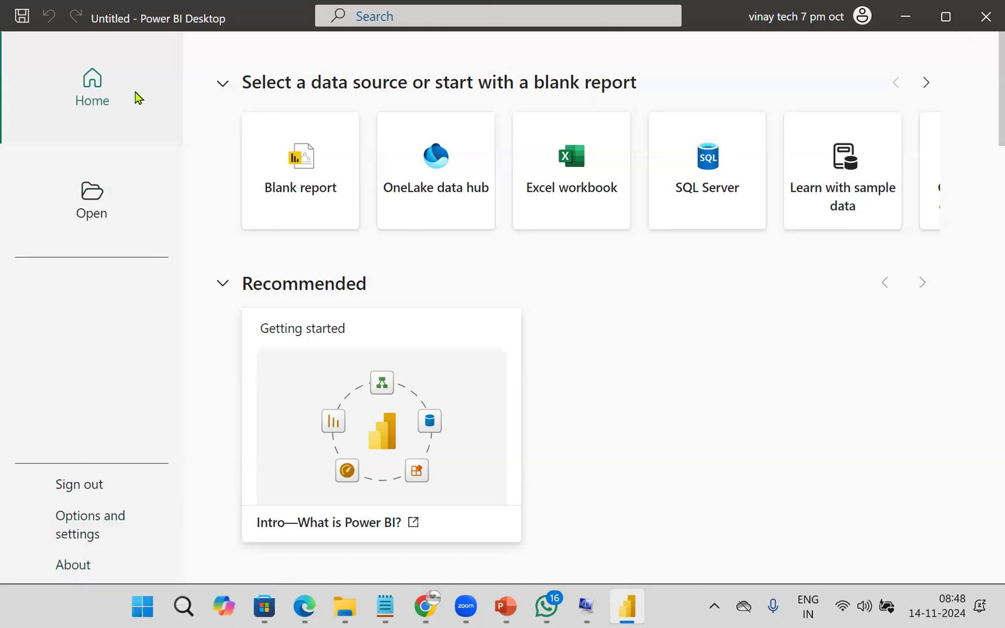
pyautogui.click(302, 200)
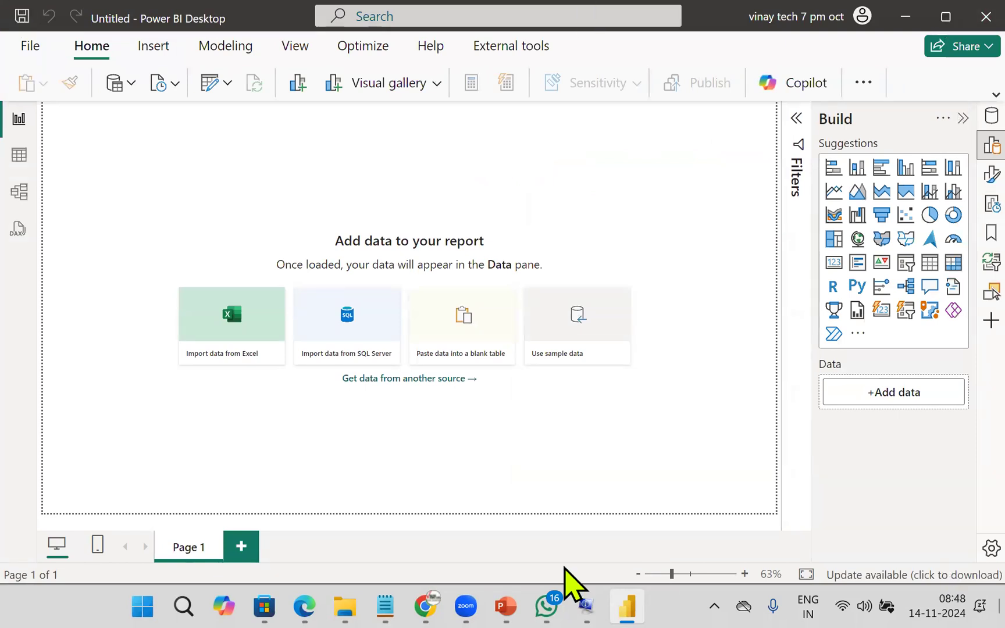
# Annotate the area below the report's data source options with two red lines, "Color blind friendly interface" and "SSBI interface"
pyautogui.write('Color blindl')
pyautogui.press('BackSpace')
pyautogui.write('friendly interface')
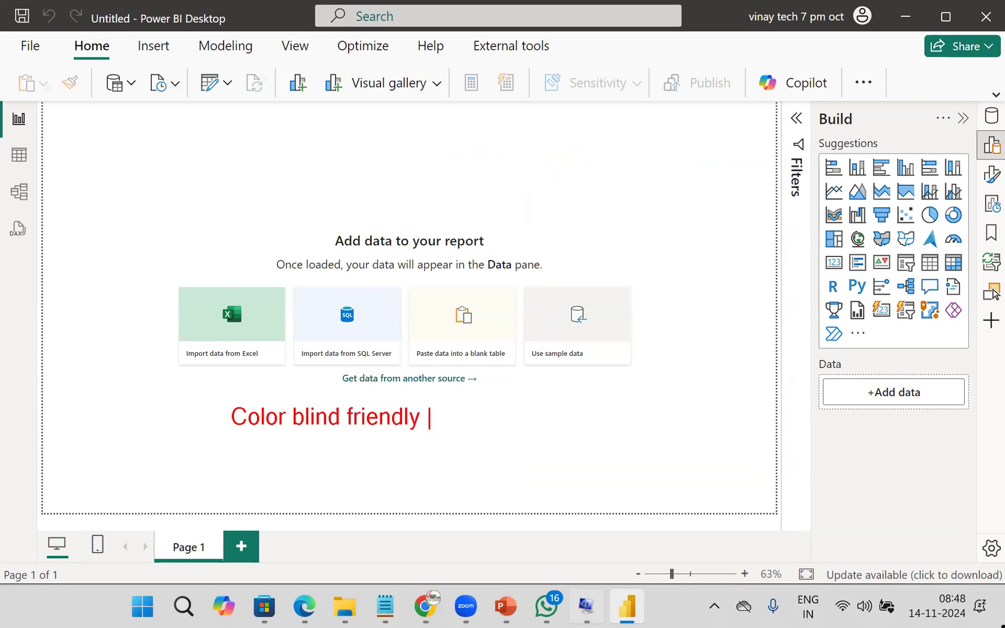
pyautogui.press('Return')
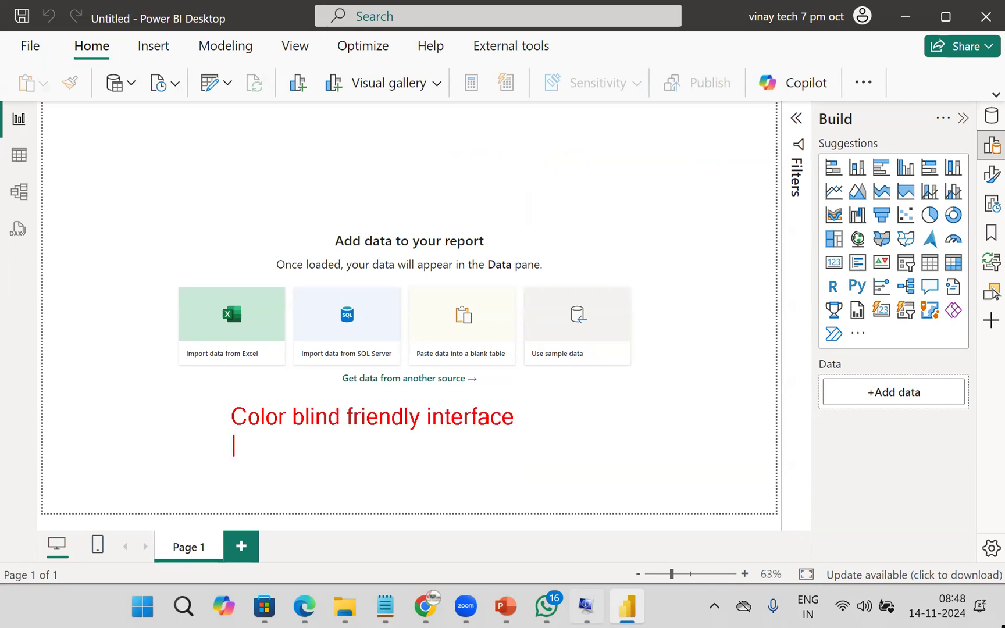
pyautogui.write('SSBI interface')
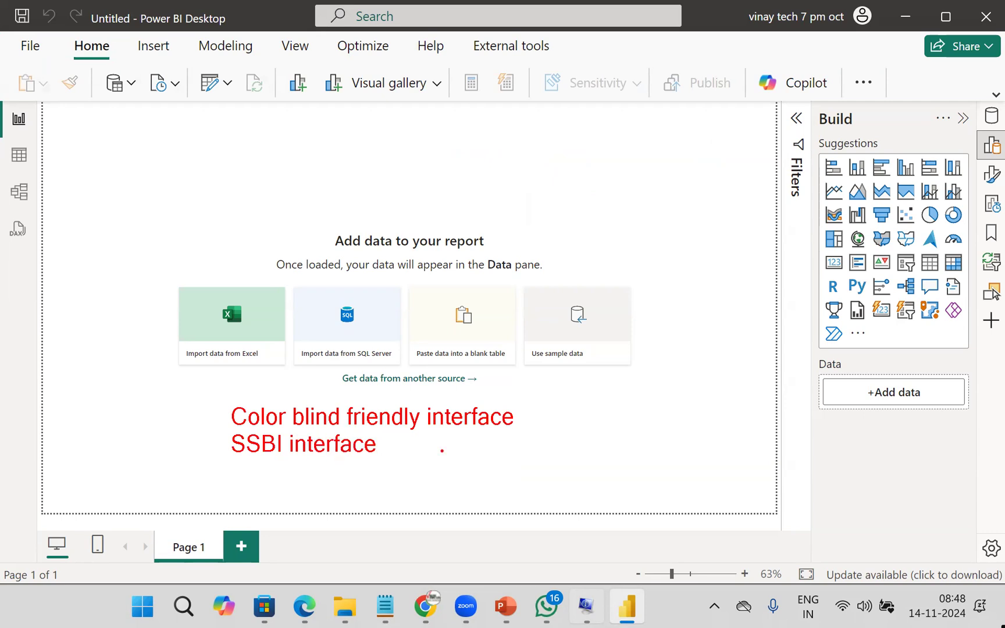
# Annotate the area beneath the existing notes with the workflow text "Data->Extract-.Transform-model-secure-visual-BI data"
pyautogui.write('tData->Extract-')
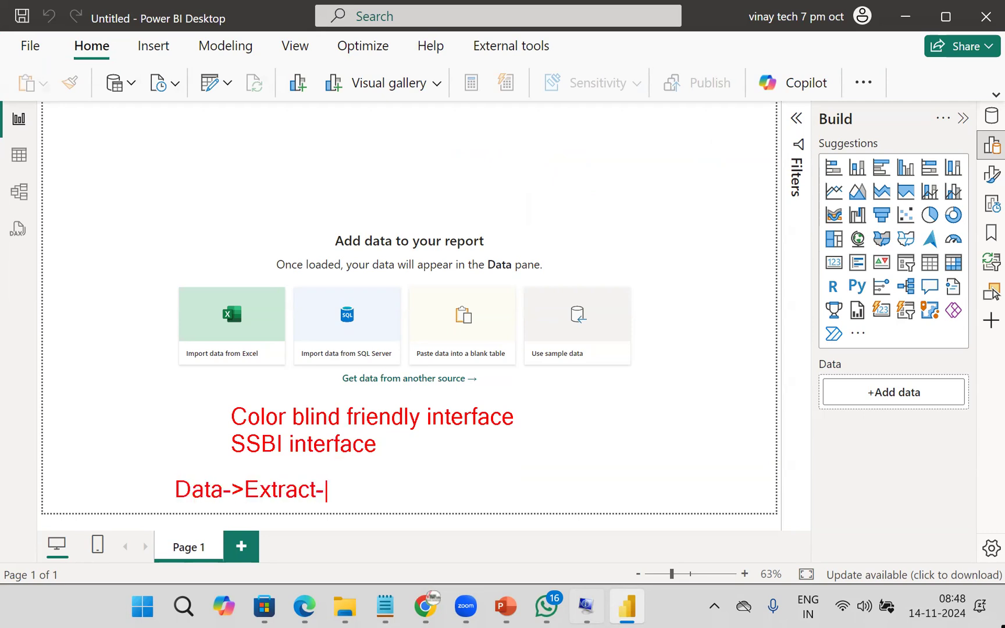
pyautogui.write('.Transform-')
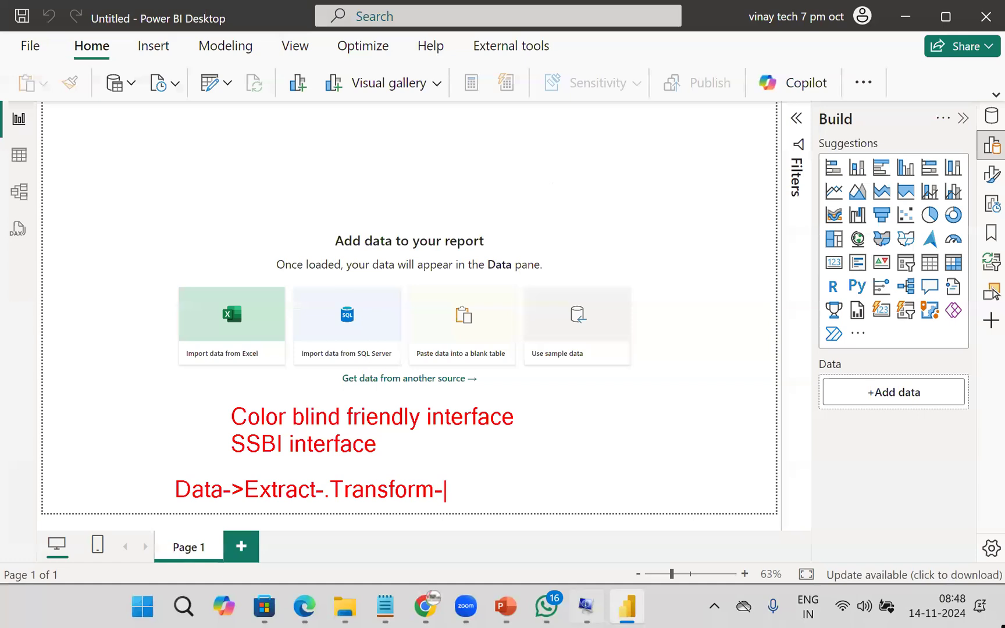
pyautogui.write('model-')
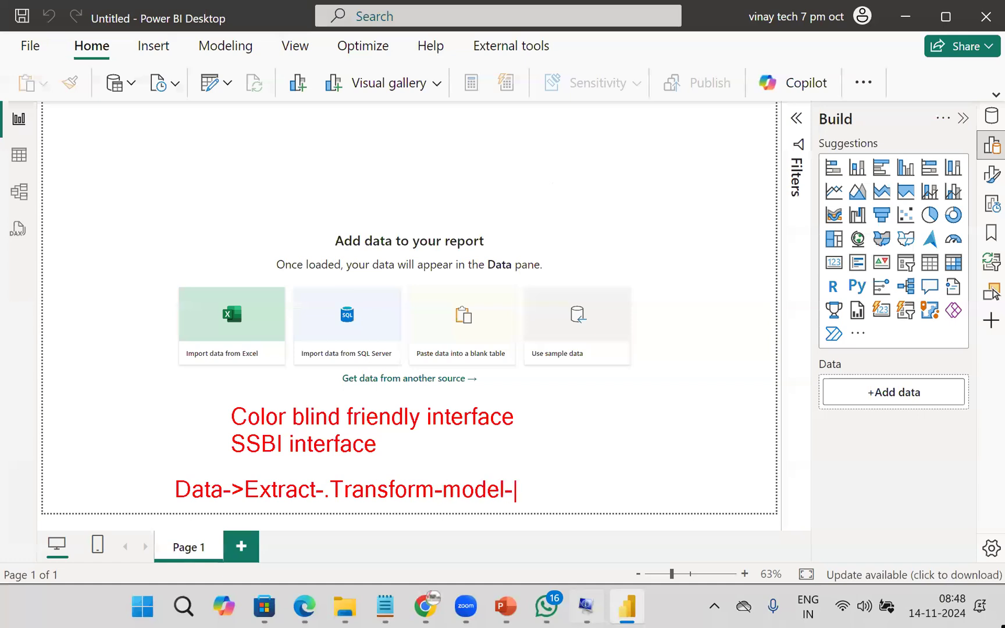
pyautogui.write('secure-visual')
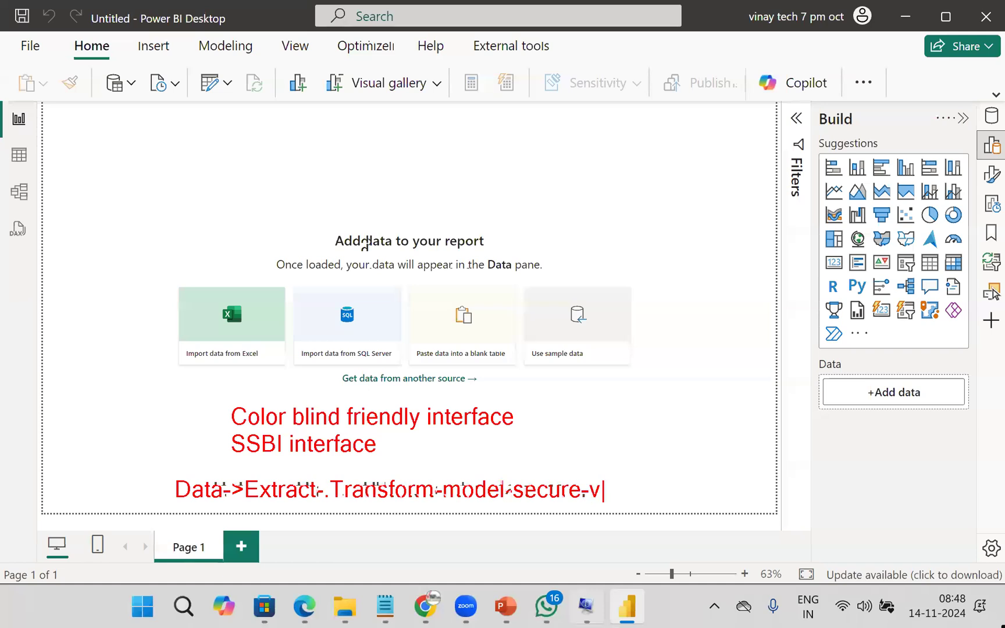
pyautogui.write('I data')
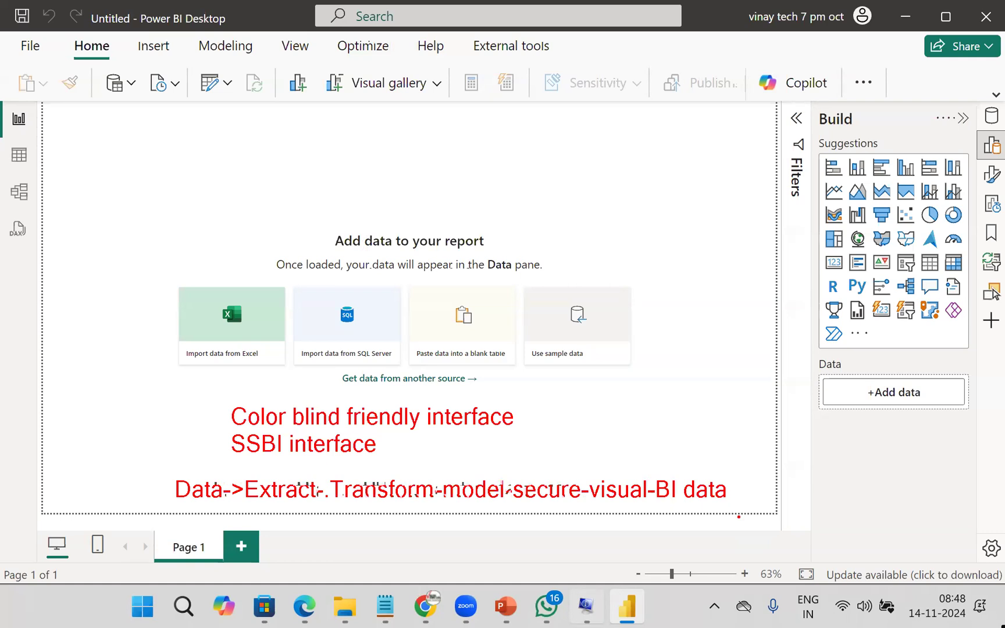
# Handwrite the numbers 1 to 5 beneath Extract, Transform, model, secure and visual in the workflow text
pyautogui.moveTo(288, 510); pyautogui.dragTo(290, 527)
pyautogui.moveTo(351, 513)
pyautogui.mouseDown()
pyautogui.moveTo(409, 508)
pyautogui.moveTo(445, 533)
pyautogui.mouseUp()
pyautogui.moveTo(525, 512); pyautogui.dragTo(596, 531)
pyautogui.moveTo(612, 509); pyautogui.dragTo(631, 505)
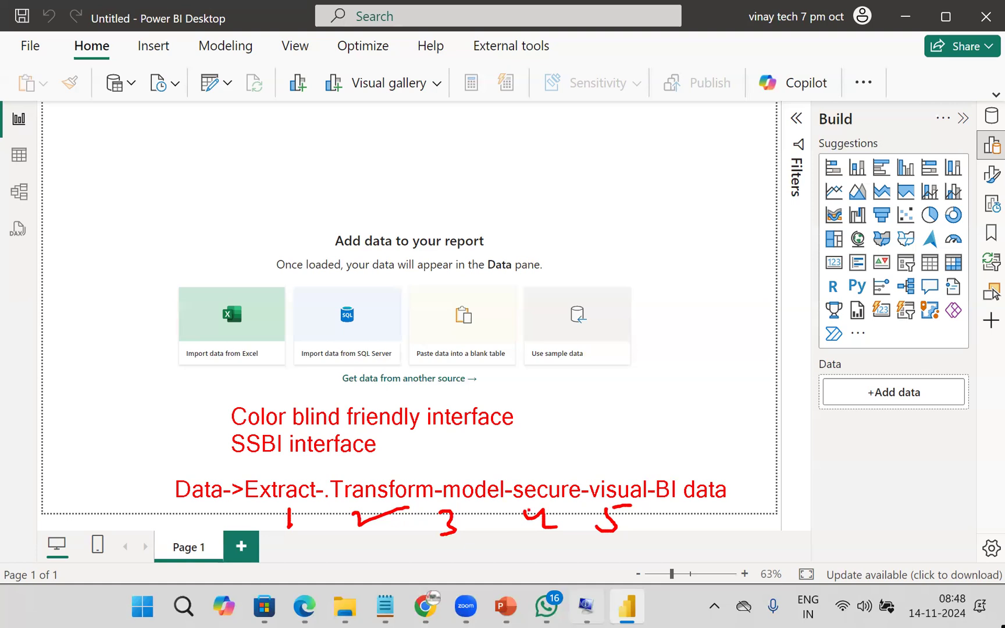
# Handwrite matching numbers on the interface: 1 at Get data, 2 at Transform data, 3 at Model view, 4 at Modeling, 5 on the canvas
pyautogui.moveTo(115, 97); pyautogui.dragTo(114, 111)
pyautogui.moveTo(216, 95)
pyautogui.mouseDown()
pyautogui.moveTo(225, 107)
pyautogui.moveTo(242, 99)
pyautogui.mouseUp()
pyautogui.moveTo(23, 192); pyautogui.dragTo(30, 213)
pyautogui.moveTo(222, 53)
pyautogui.mouseDown()
pyautogui.moveTo(243, 56)
pyautogui.moveTo(236, 79)
pyautogui.mouseUp()
pyautogui.moveTo(391, 114)
pyautogui.mouseDown()
pyautogui.moveTo(403, 138)
pyautogui.moveTo(385, 145)
pyautogui.mouseUp()
pyautogui.moveTo(400, 120); pyautogui.dragTo(423, 111)
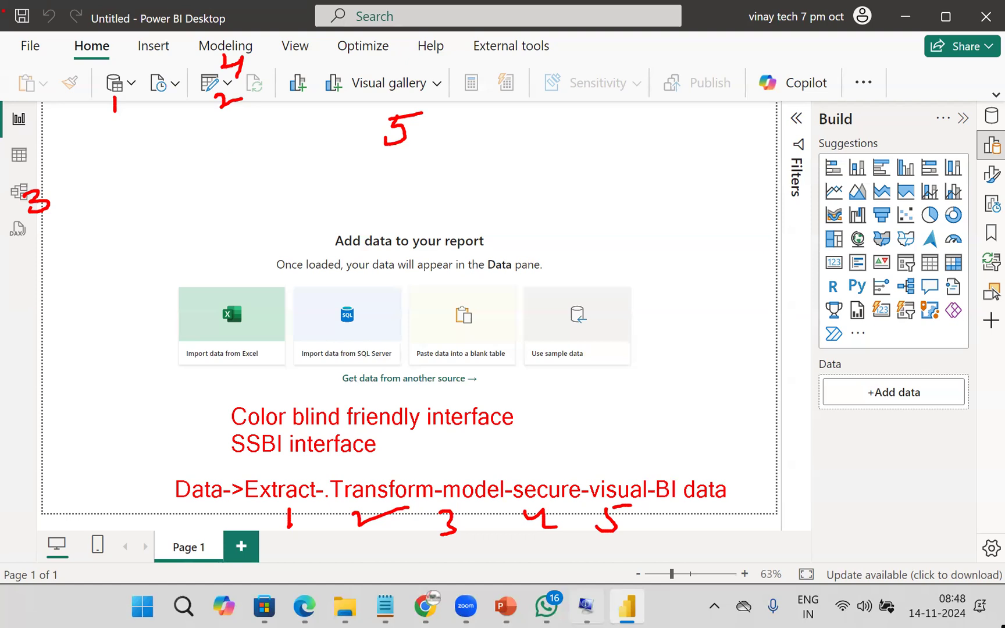
# Mark the title bar elements in red: save, undo, redo, file title, search, signed-in account and window controls
pyautogui.moveTo(16, 27); pyautogui.dragTo(34, 21)
pyautogui.moveTo(65, 28); pyautogui.dragTo(86, 19)
pyautogui.moveTo(121, 26)
pyautogui.mouseDown()
pyautogui.moveTo(128, 32)
pyautogui.moveTo(161, 11)
pyautogui.mouseUp()
pyautogui.moveTo(373, 16)
pyautogui.mouseDown()
pyautogui.moveTo(382, 24)
pyautogui.moveTo(420, 5)
pyautogui.mouseUp()
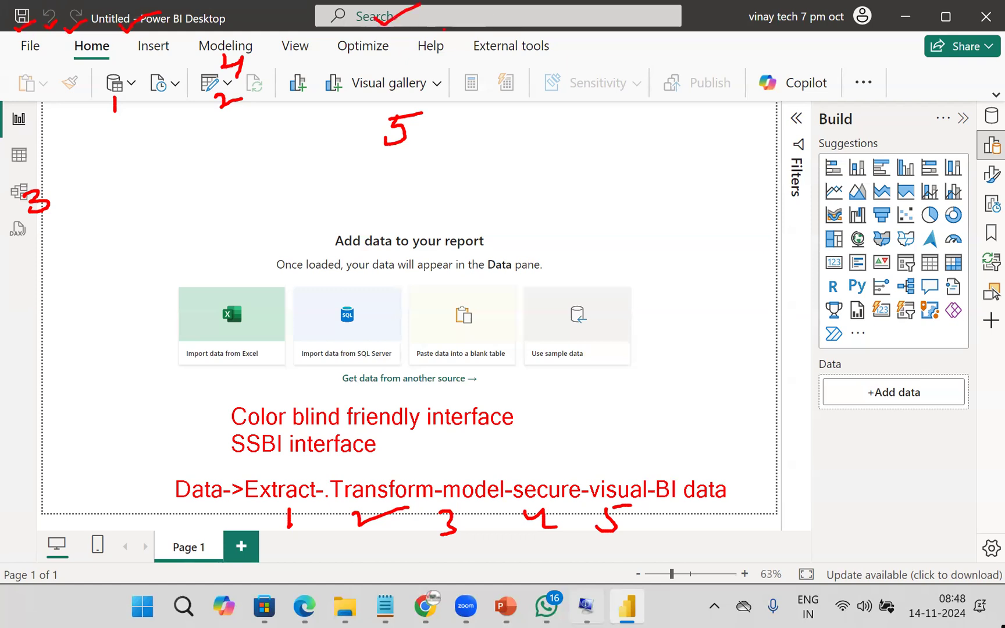
pyautogui.moveTo(776, 36)
pyautogui.mouseDown()
pyautogui.moveTo(780, 45)
pyautogui.moveTo(813, 25)
pyautogui.mouseUp()
pyautogui.moveTo(906, 21)
pyautogui.mouseDown()
pyautogui.moveTo(887, 41)
pyautogui.moveTo(919, 30)
pyautogui.moveTo(910, 48)
pyautogui.mouseUp()
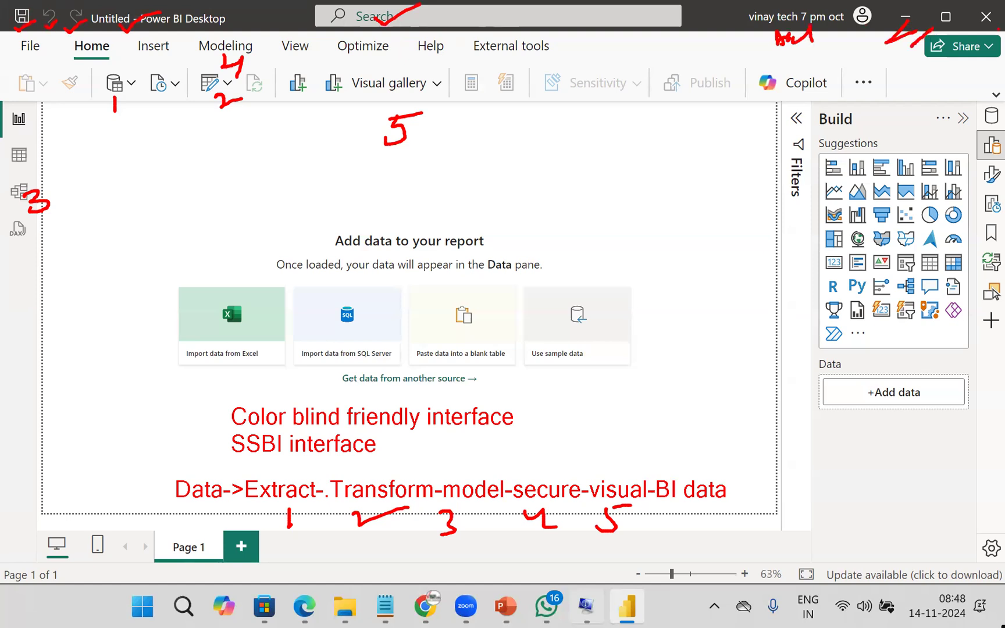
pyautogui.moveTo(987, 27); pyautogui.dragTo(968, 36)
# Draw a red rectangle around the row from File to External tools and label it "menu tabs"
pyautogui.moveTo(10, 33)
pyautogui.mouseDown()
pyautogui.moveTo(132, 61)
pyautogui.moveTo(560, 68)
pyautogui.moveTo(574, 59)
pyautogui.mouseUp()
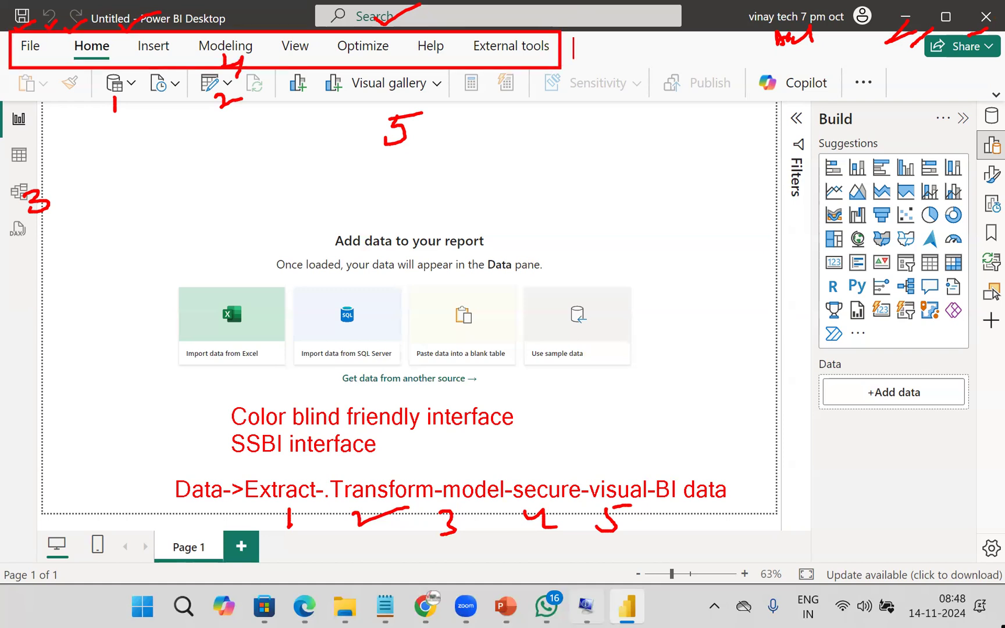
pyautogui.write('menu tb')
pyautogui.press('BackSpace')
pyautogui.write('abs')
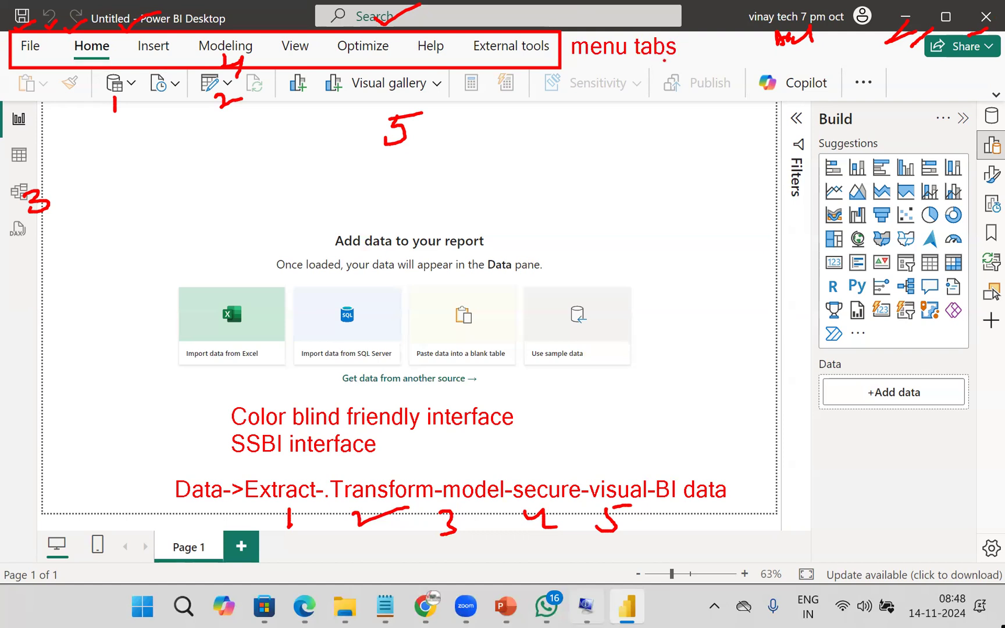
# Draw a line from Home down across its ribbon and add the label "Home ribbon" over the ribbon
pyautogui.moveTo(107, 60); pyautogui.dragTo(186, 185)
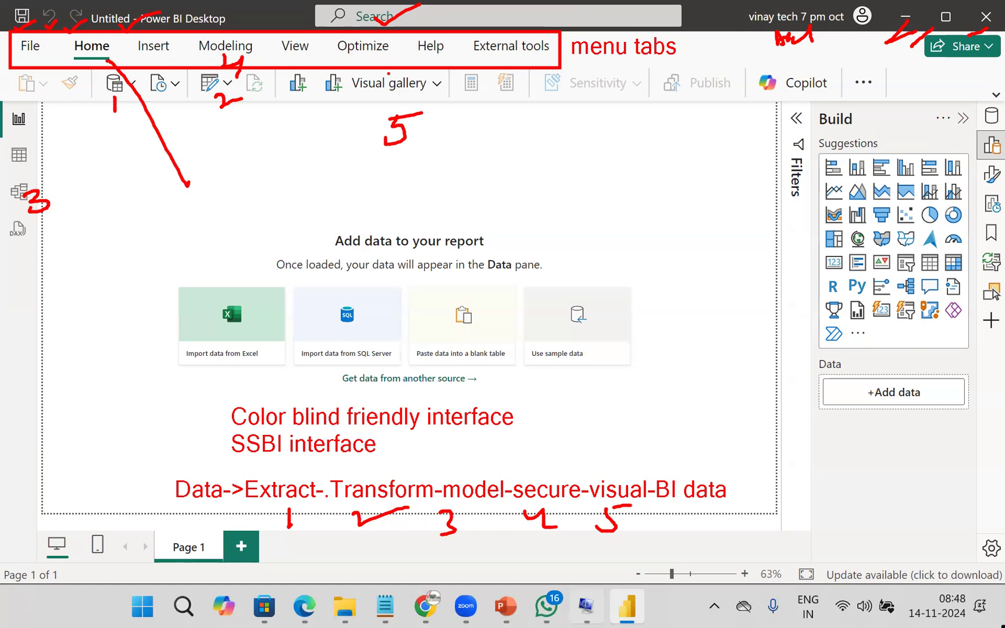
pyautogui.click(550, 92)
pyautogui.write('Home ribbon')
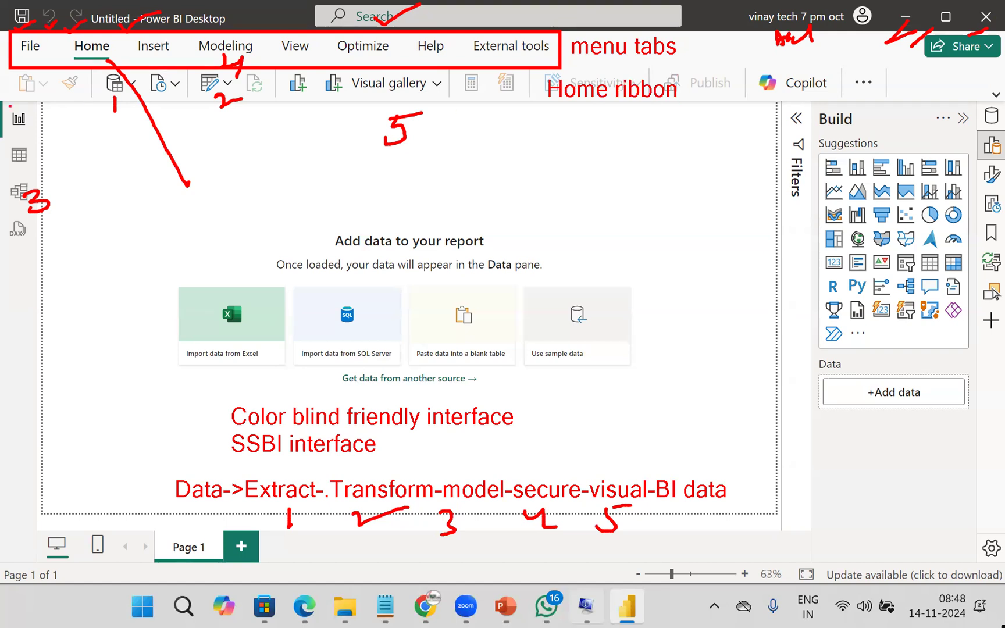
# Draw a red rectangle around the view-switching icons and label it "3 views"
pyautogui.moveTo(1, 102); pyautogui.dragTo(57, 275)
pyautogui.write('t3  vie')
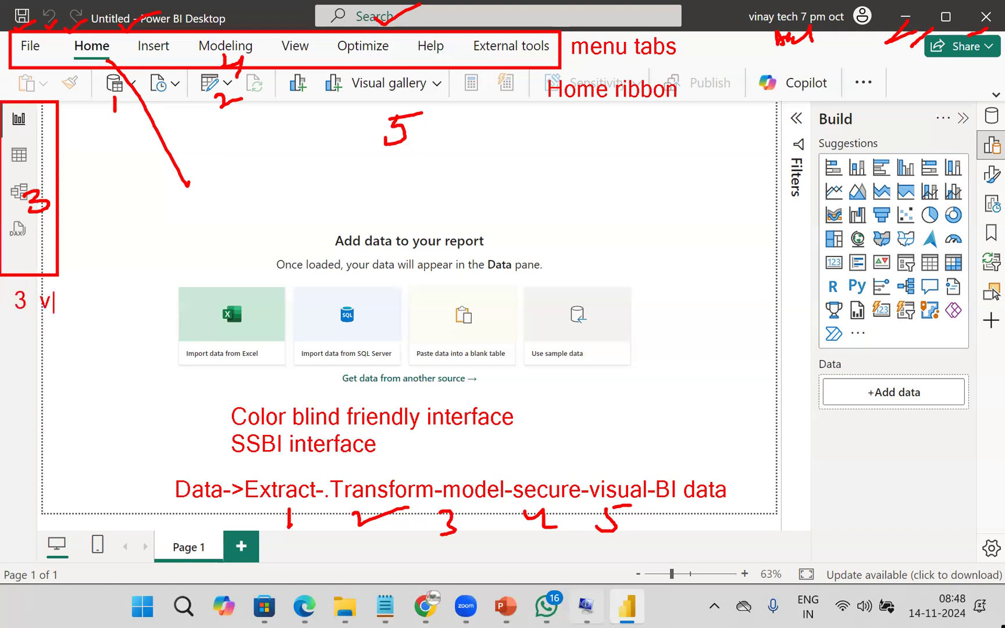
pyautogui.write('ws')
# Draw a line from the Report view icon onto the canvas and label it "report view[visuals+data]"
pyautogui.moveTo(39, 118)
pyautogui.mouseDown()
pyautogui.moveTo(288, 169)
pyautogui.moveTo(290, 190)
pyautogui.mouseUp()
pyautogui.write('report ')
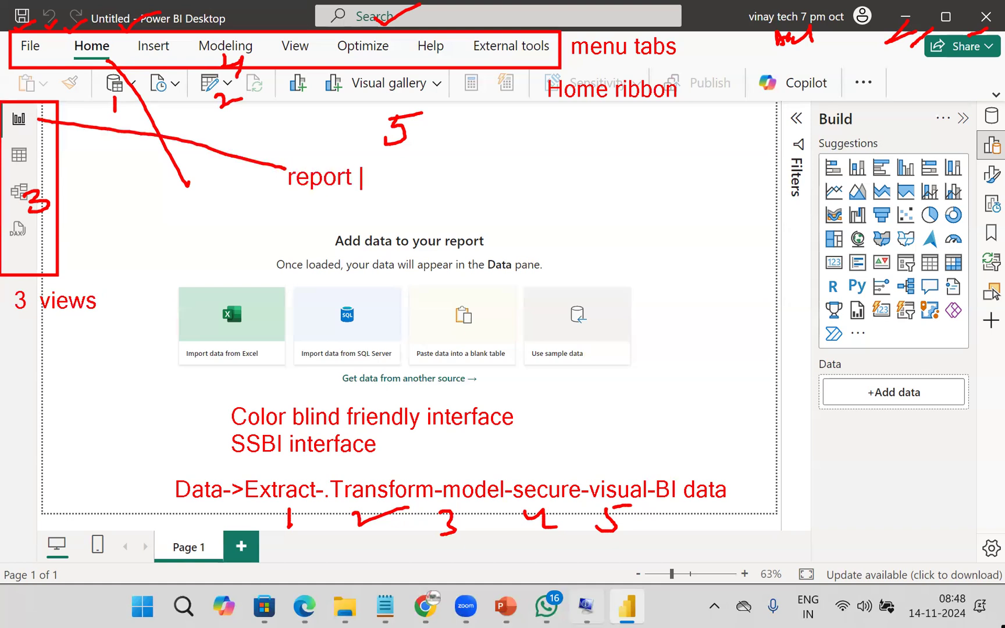
pyautogui.write('view]')
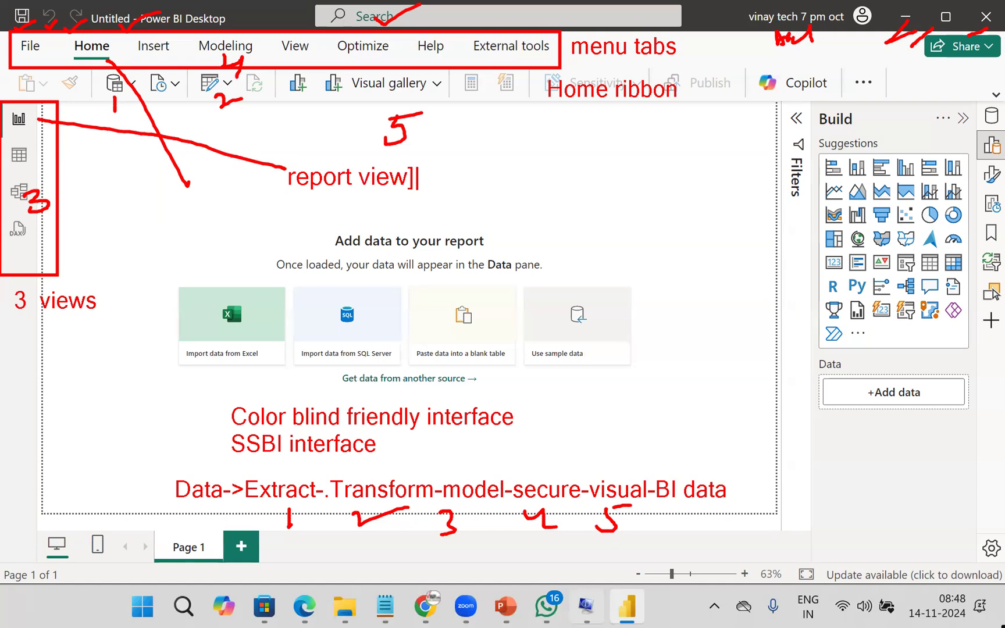
pyautogui.press('BackSpace')
pyautogui.write('[visuals+')
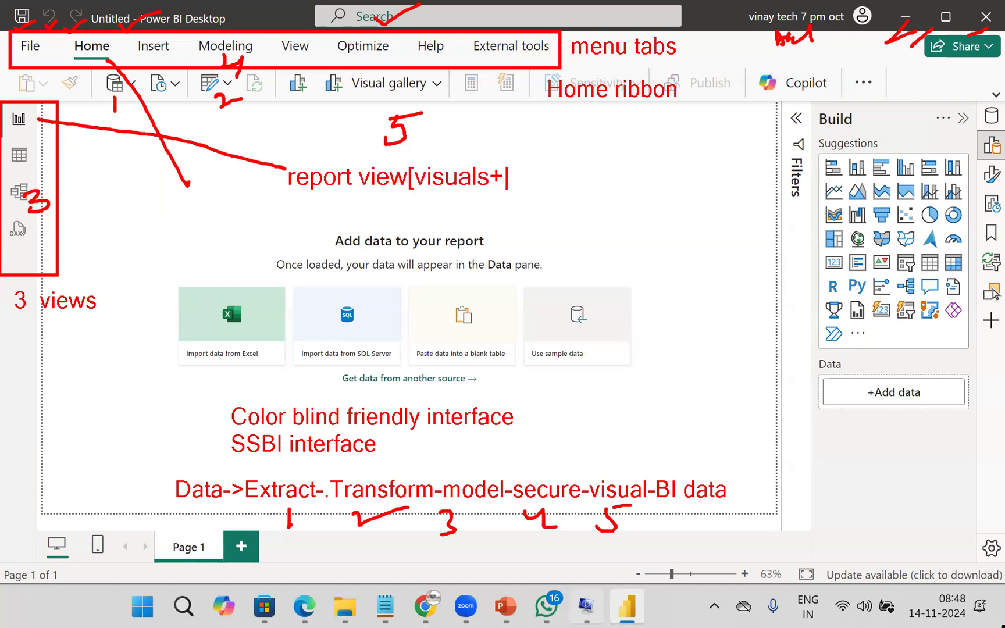
pyautogui.write('data]')
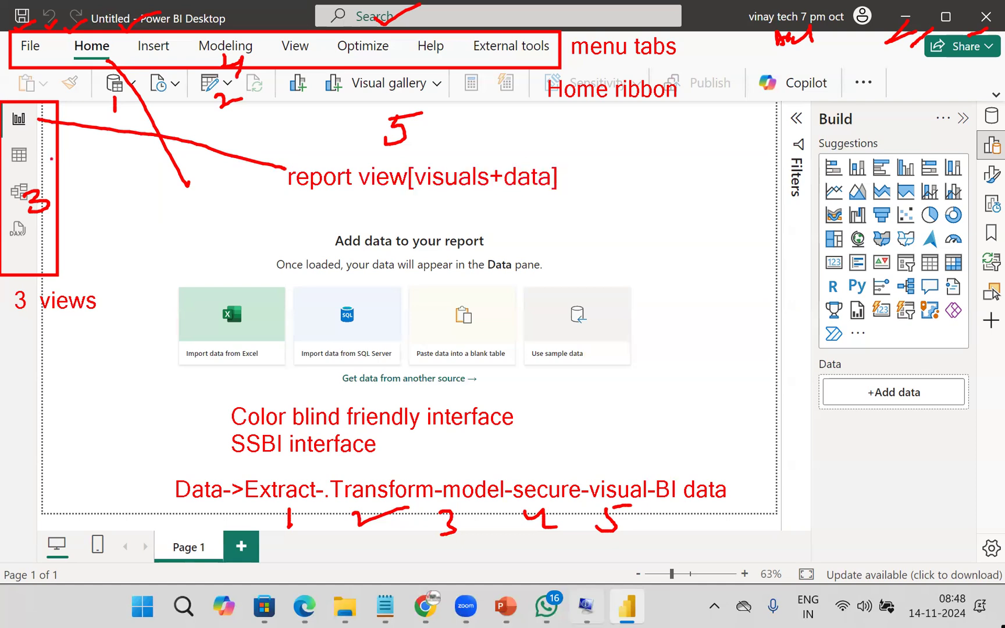
# Draw a line from the Table view icon onto the canvas and label it "data view [table view]"
pyautogui.moveTo(29, 155)
pyautogui.mouseDown()
pyautogui.moveTo(182, 211)
pyautogui.moveTo(203, 243)
pyautogui.mouseUp()
pyautogui.write('data vie')
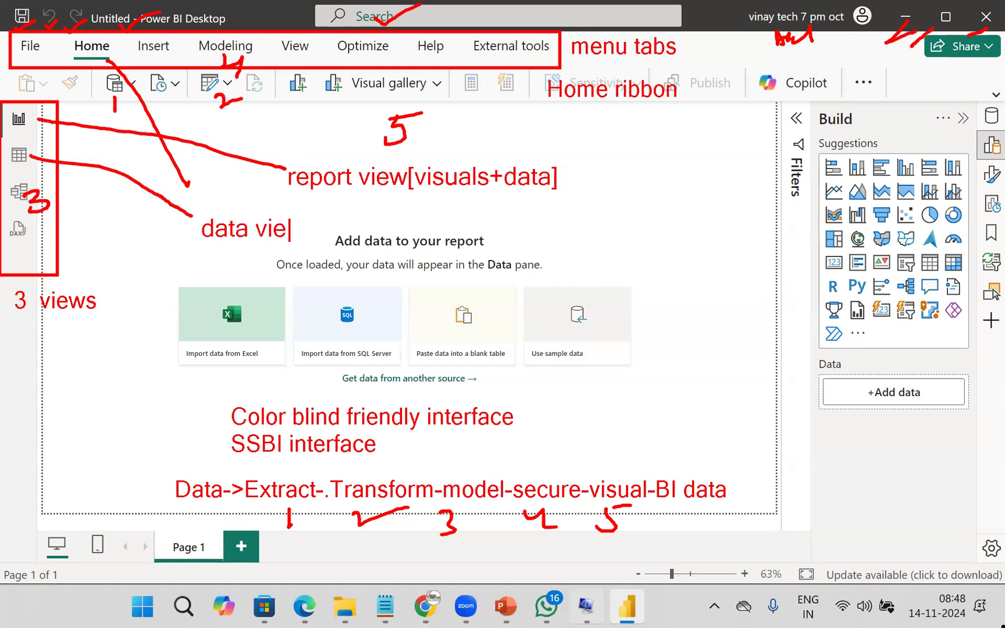
pyautogui.write('w [table vie')
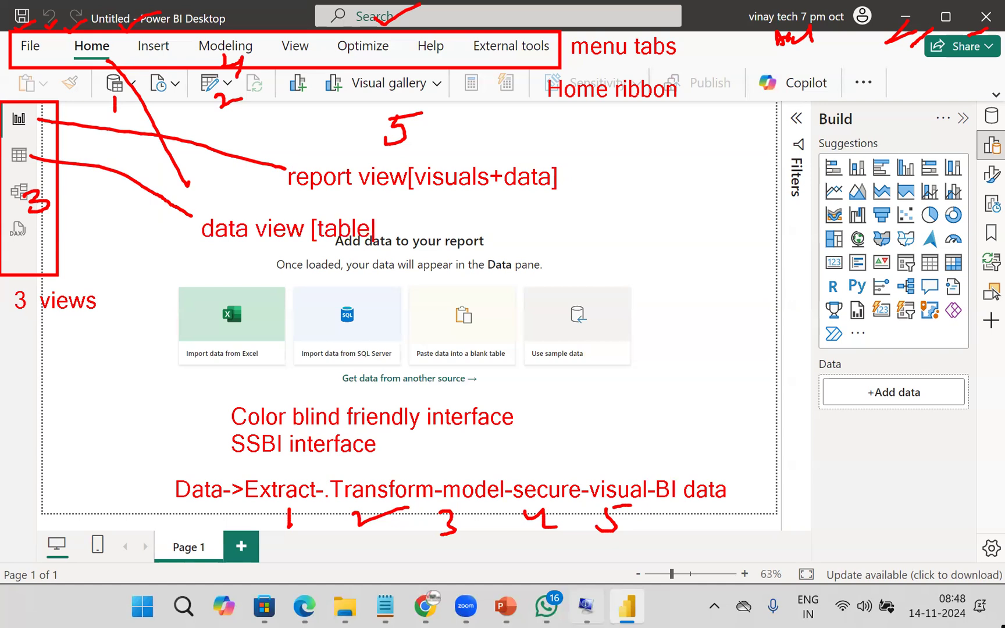
pyautogui.write('w]')
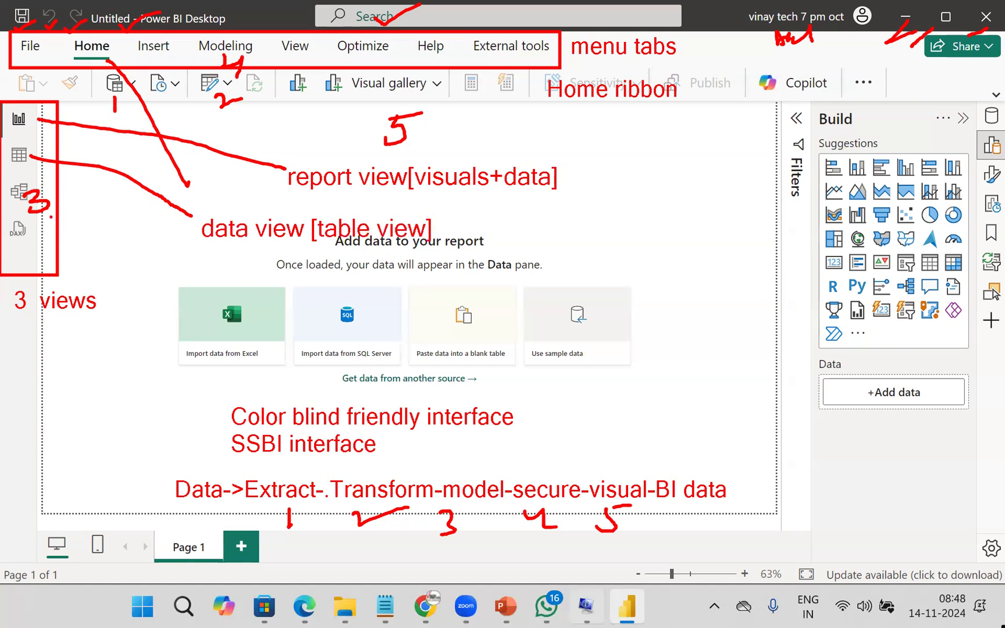
# Draw a line from the Model view icon and label it "model view[ relationship view]" with "table: table" on a second line
pyautogui.moveTo(29, 202); pyautogui.dragTo(230, 283)
pyautogui.write('tmodel view[ re')
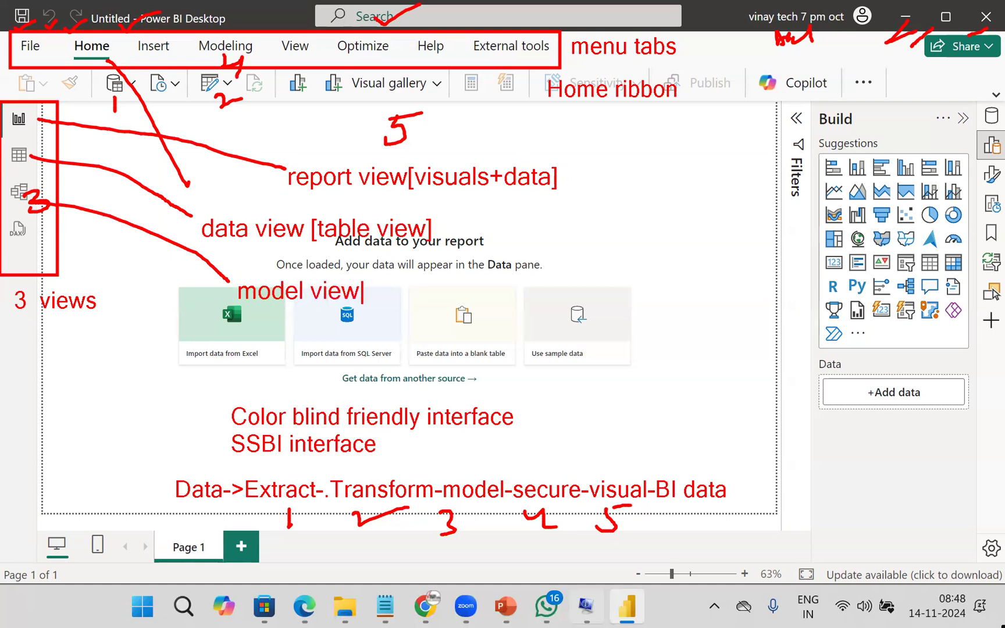
pyautogui.write('lationshi')
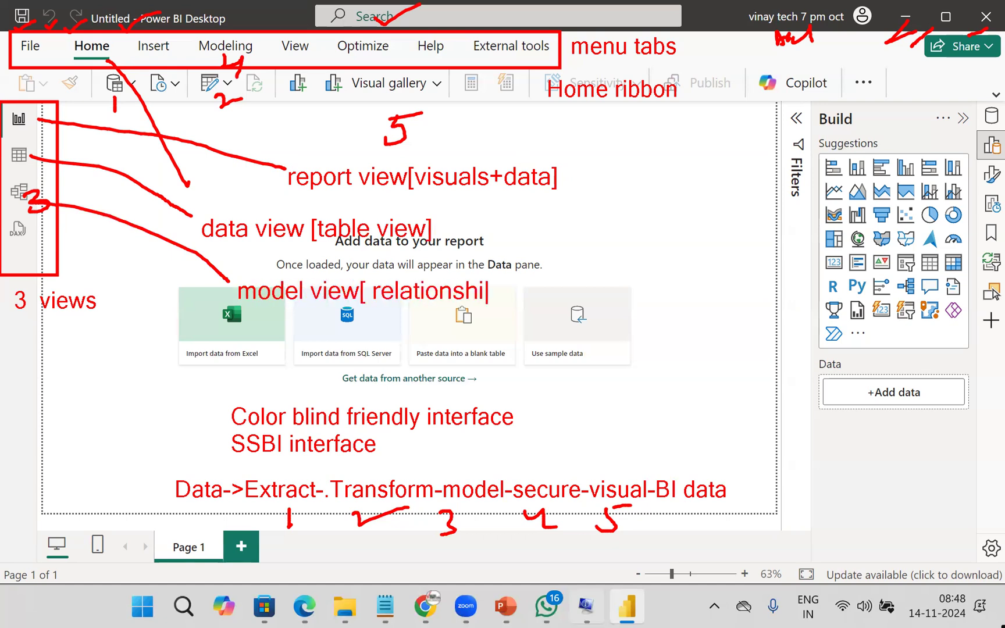
pyautogui.write('p viewe]')
pyautogui.press('Return')
pyautogui.press('BackSpace')
pyautogui.press('BackSpace')
pyautogui.press('BackSpace')
pyautogui.write(']')
pyautogui.press('Return')
pyautogui.write('table: table')
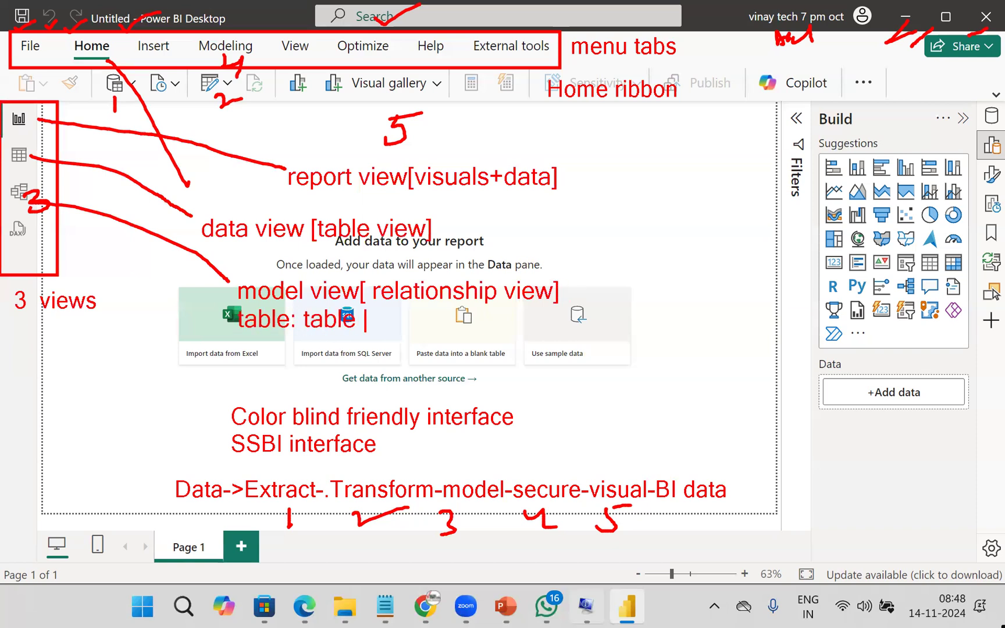
# Draw a line from the DAX icon to below the views note and label it "DAX query view"
pyautogui.moveTo(28, 230); pyautogui.dragTo(125, 361)
pyautogui.click(56, 359)
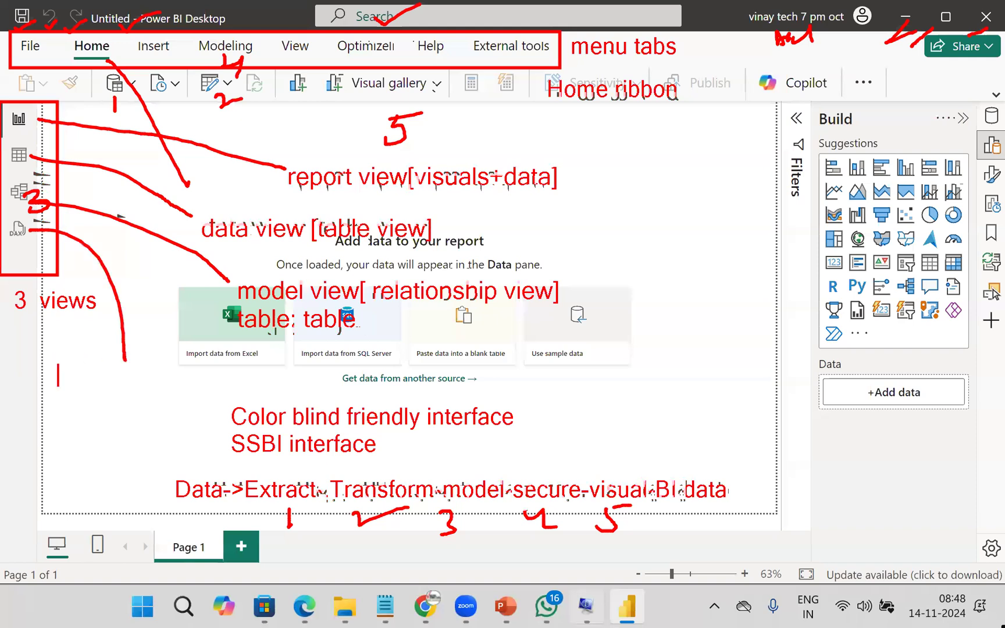
pyautogui.write('DAX query view')
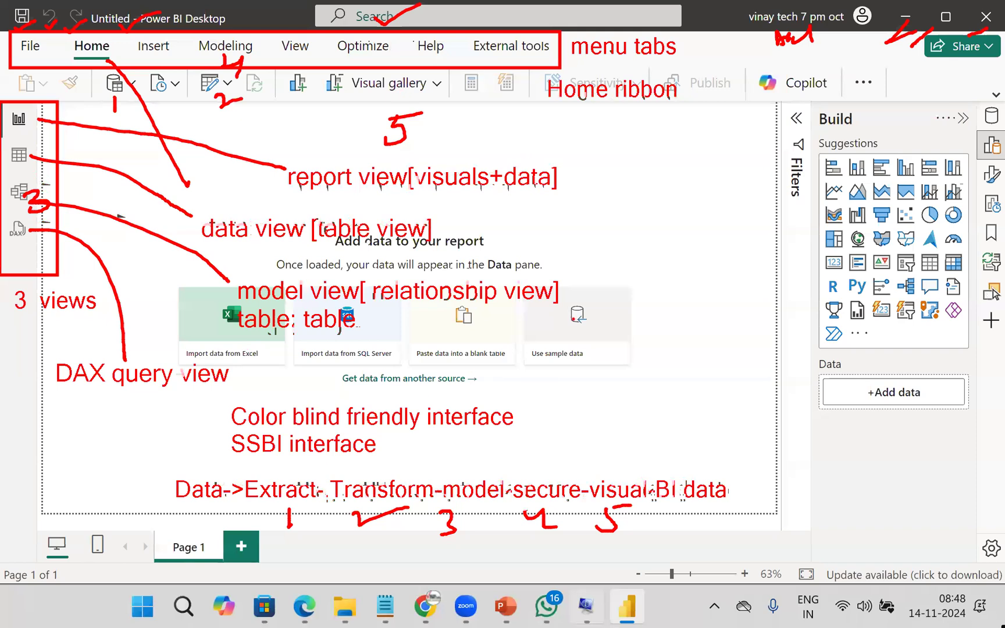
# Handwrite "Canvas" in large red letters over the report area and draw two arrows from it up to the report view label
pyautogui.moveTo(574, 311); pyautogui.dragTo(529, 409)
pyautogui.moveTo(574, 364)
pyautogui.mouseDown()
pyautogui.moveTo(560, 400)
pyautogui.moveTo(573, 430)
pyautogui.mouseUp()
pyautogui.moveTo(570, 360); pyautogui.dragTo(590, 359)
pyautogui.moveTo(589, 401); pyautogui.dragTo(616, 400)
pyautogui.moveTo(615, 348)
pyautogui.mouseDown()
pyautogui.moveTo(706, 326)
pyautogui.moveTo(713, 394)
pyautogui.mouseUp()
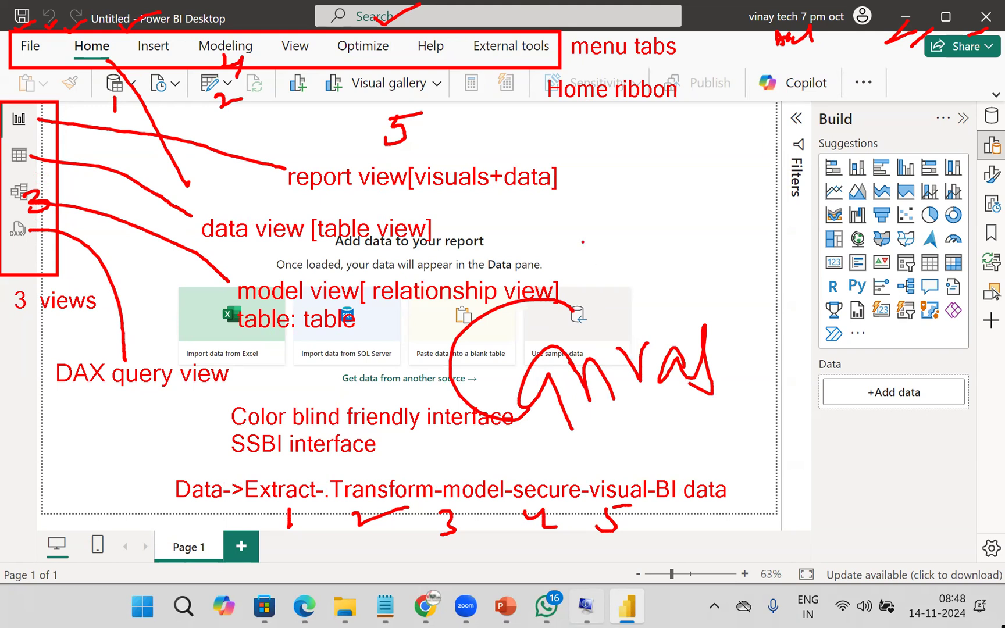
pyautogui.moveTo(506, 209); pyautogui.dragTo(547, 313)
pyautogui.moveTo(529, 205)
pyautogui.mouseDown()
pyautogui.moveTo(582, 309)
pyautogui.moveTo(533, 225)
pyautogui.moveTo(547, 213)
pyautogui.moveTo(520, 211)
pyautogui.mouseUp()
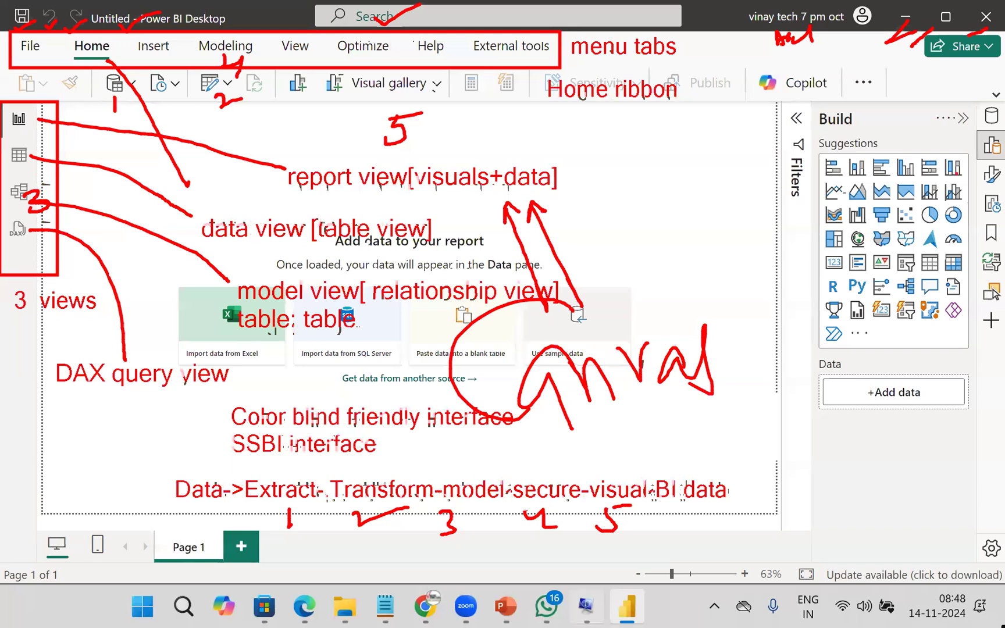
# Draw a red rectangle around the pane switcher icons and label it "Pane manager" and "multiple panes" on two lines
pyautogui.moveTo(973, 96)
pyautogui.mouseDown()
pyautogui.moveTo(973, 245)
pyautogui.moveTo(1001, 96)
pyautogui.mouseUp()
pyautogui.moveTo(992, 431); pyautogui.dragTo(938, 457)
pyautogui.click(919, 457)
pyautogui.write('Pane ')
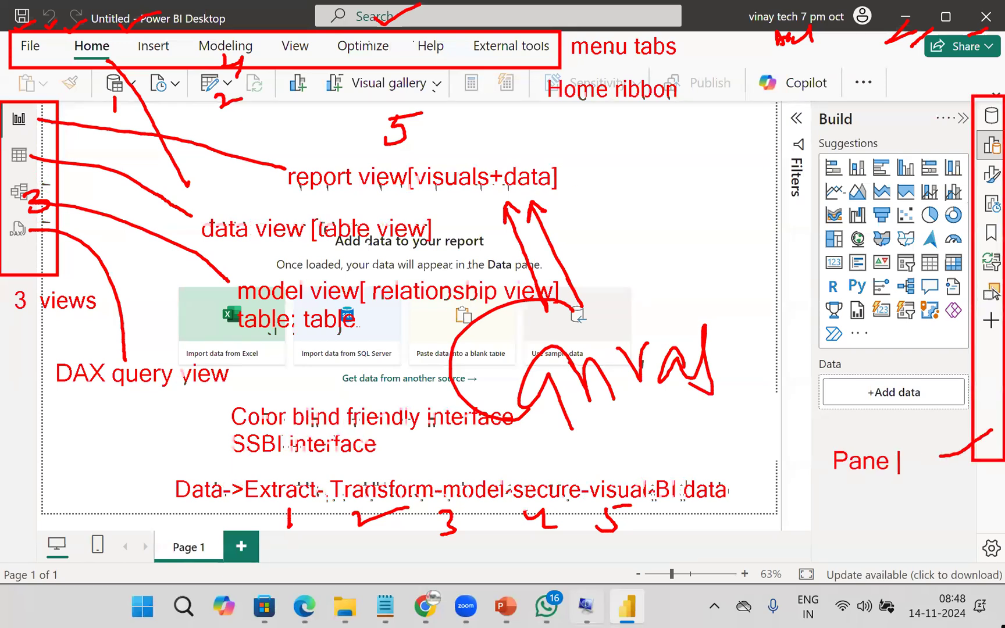
pyautogui.write('manager')
pyautogui.press('Return')
pyautogui.write('m')
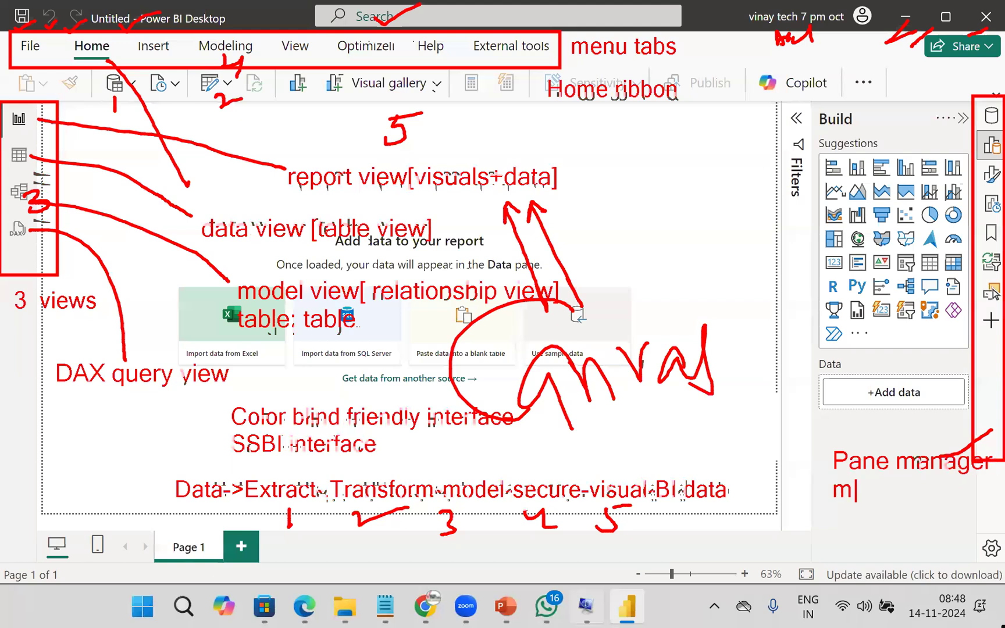
pyautogui.write('ultiple panes')
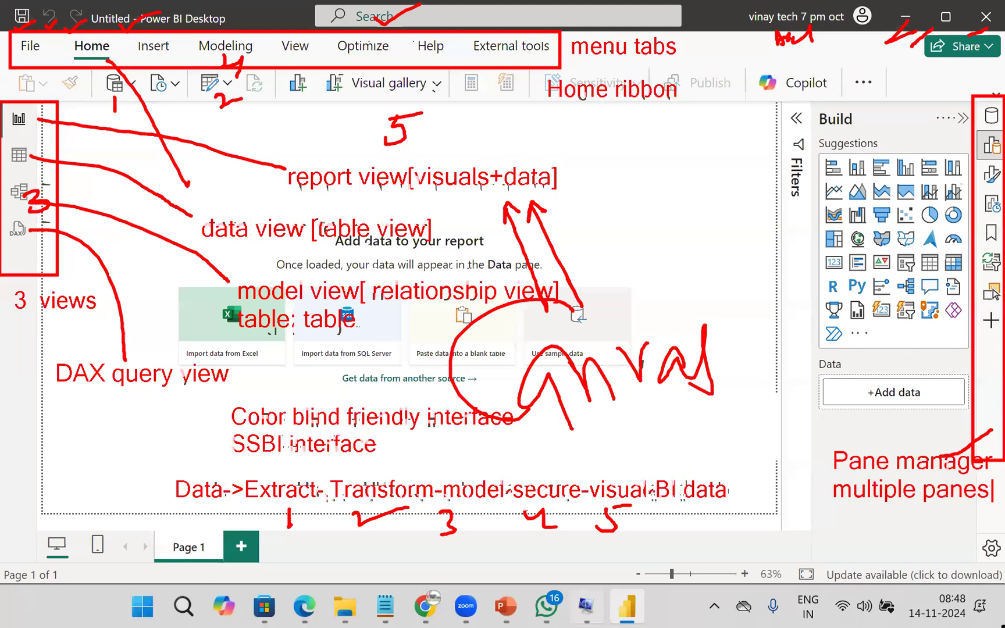
# Label the Build pane "visualization" and the Filters pane "filter pane" and "filter options", each with a pointer line
pyautogui.moveTo(850, 126); pyautogui.dragTo(876, 91)
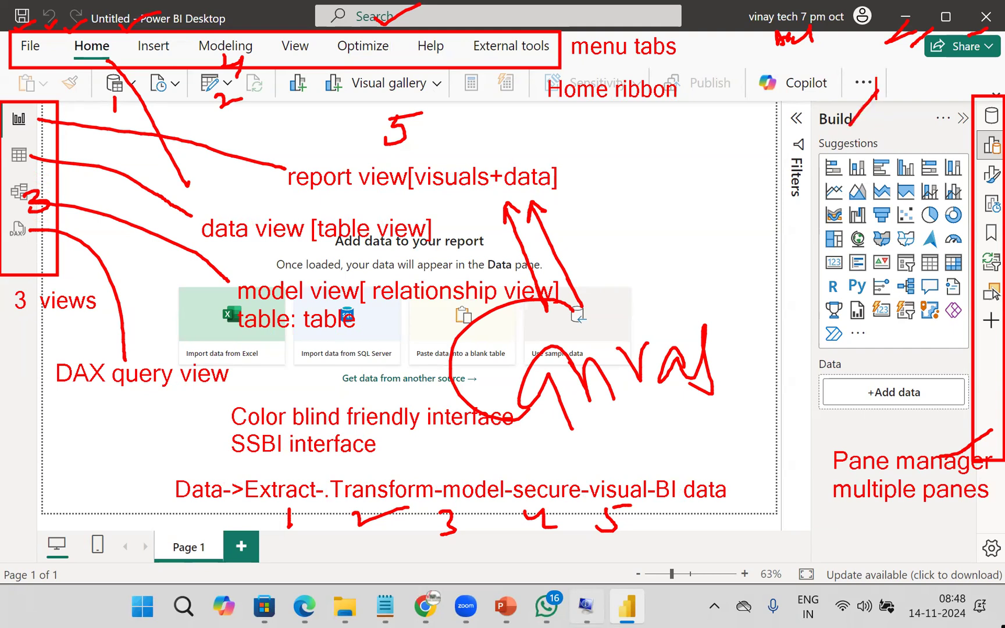
pyautogui.write('visualization')
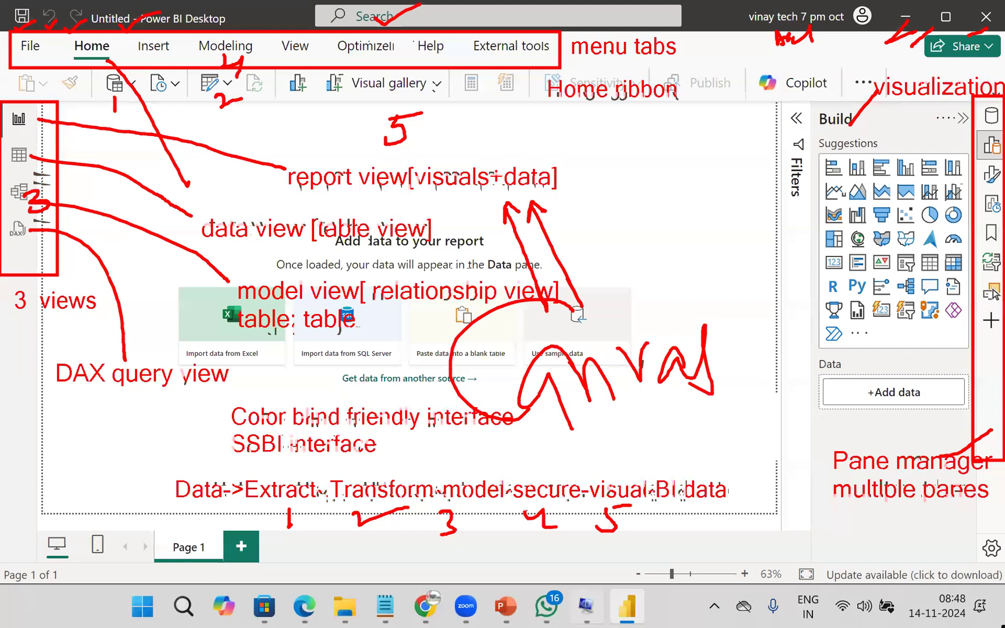
pyautogui.moveTo(797, 131); pyautogui.dragTo(675, 137)
pyautogui.write('tfilter pane')
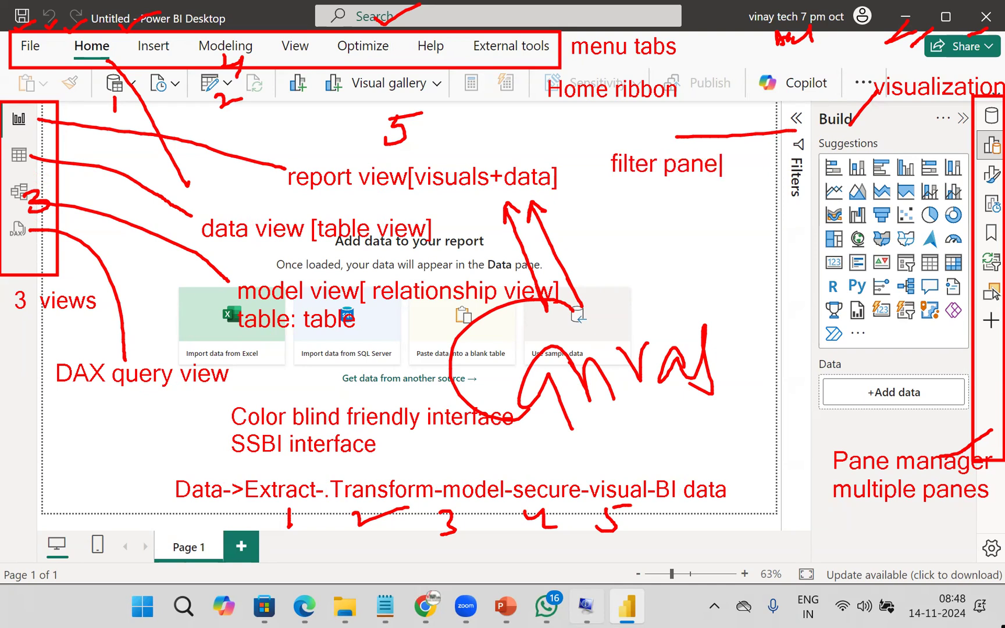
pyautogui.press('Return')
pyautogui.write('filter options')
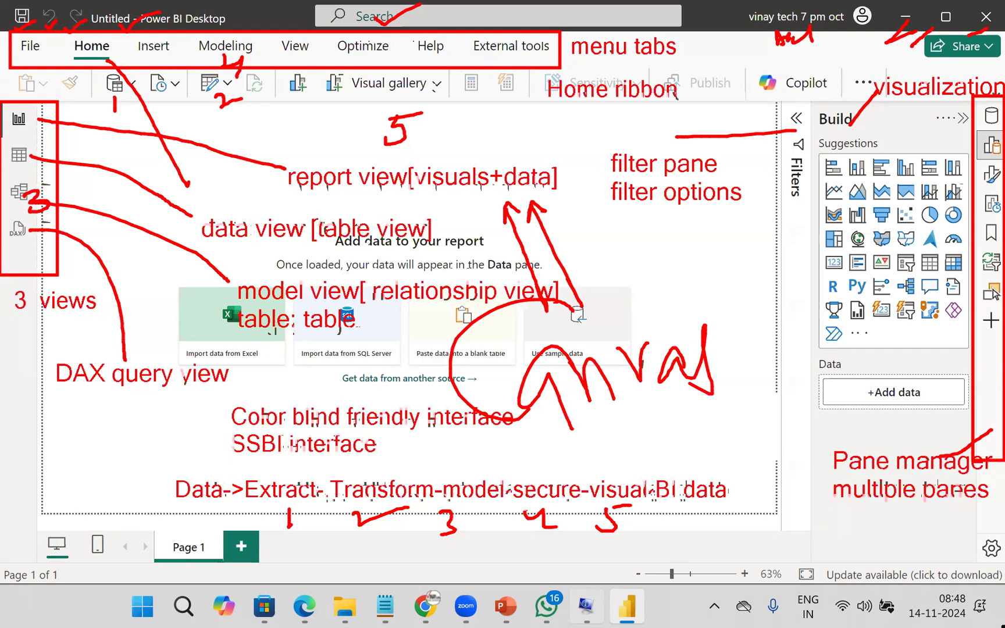
# Draw a pointer line from the Format pane icon, handwrite "format" at its end and underline the word
pyautogui.moveTo(985, 176); pyautogui.dragTo(744, 236)
pyautogui.moveTo(711, 292)
pyautogui.mouseDown()
pyautogui.moveTo(715, 232)
pyautogui.moveTo(719, 239)
pyautogui.mouseUp()
pyautogui.moveTo(706, 264)
pyautogui.mouseDown()
pyautogui.moveTo(770, 263)
pyautogui.moveTo(787, 242)
pyautogui.mouseUp()
pyautogui.moveTo(718, 291)
pyautogui.mouseDown()
pyautogui.moveTo(760, 279)
pyautogui.moveTo(806, 286)
pyautogui.mouseUp()
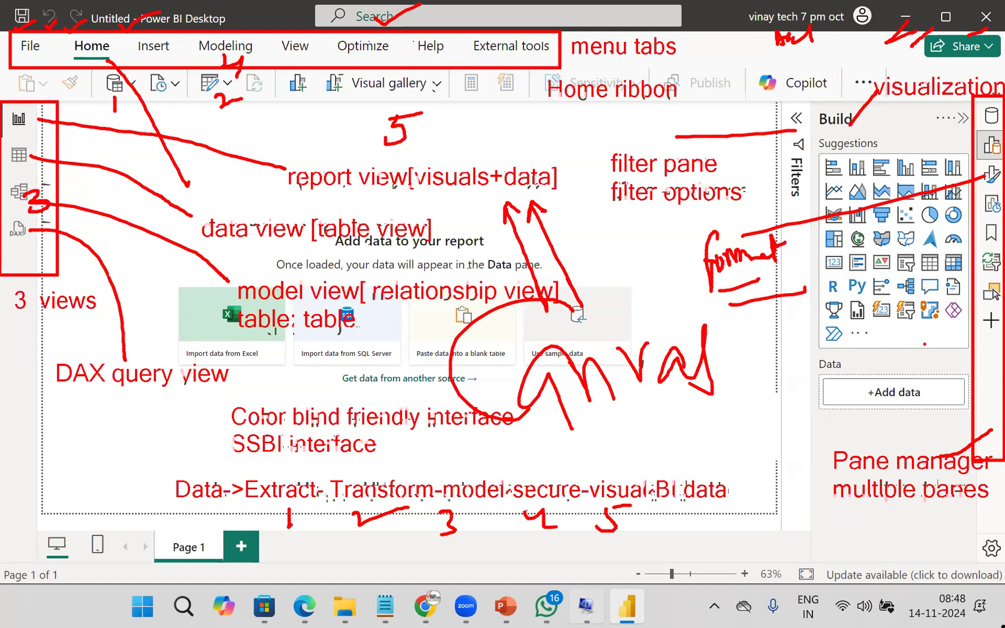
# Circle the Page 1 tab with the new-page button and handwrite a short note with a plus sign and a line beside it
pyautogui.moveTo(278, 533)
pyautogui.mouseDown()
pyautogui.moveTo(135, 564)
pyautogui.moveTo(212, 507)
pyautogui.mouseUp()
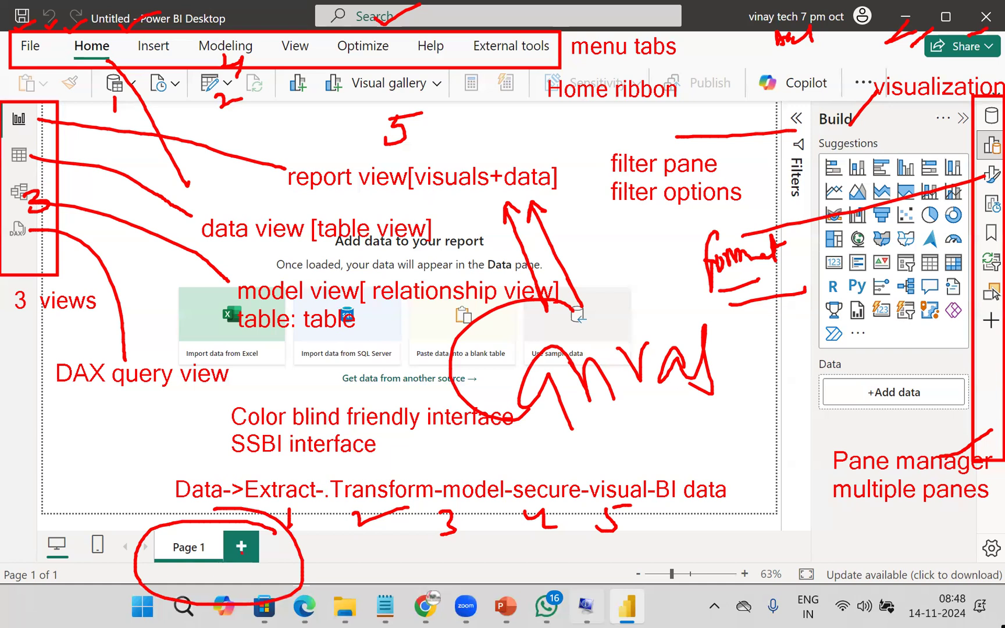
pyautogui.moveTo(261, 557)
pyautogui.mouseDown()
pyautogui.moveTo(290, 534)
pyautogui.moveTo(324, 555)
pyautogui.moveTo(353, 541)
pyautogui.moveTo(377, 553)
pyautogui.moveTo(447, 549)
pyautogui.mouseUp()
pyautogui.moveTo(432, 540); pyautogui.dragTo(436, 564)
pyautogui.moveTo(460, 555); pyautogui.dragTo(540, 551)
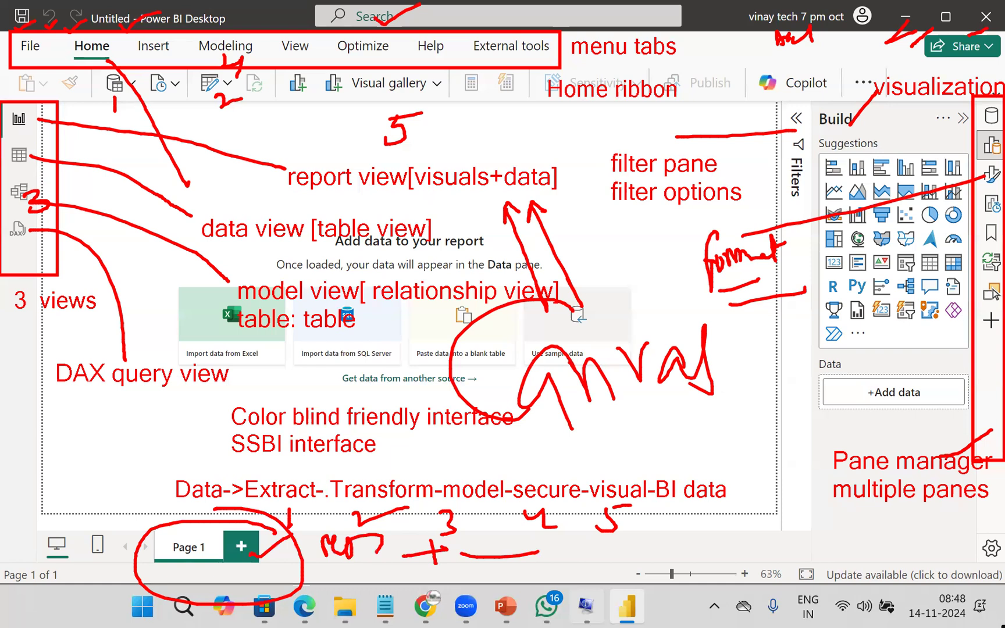
# Point arrows at the desktop and mobile layout icons and handwrite "Web" and "Mobile" as their labels
pyautogui.moveTo(69, 542)
pyautogui.mouseDown()
pyautogui.moveTo(61, 530)
pyautogui.moveTo(74, 499)
pyautogui.mouseUp()
pyautogui.moveTo(71, 465)
pyautogui.mouseDown()
pyautogui.moveTo(103, 465)
pyautogui.moveTo(121, 478)
pyautogui.mouseUp()
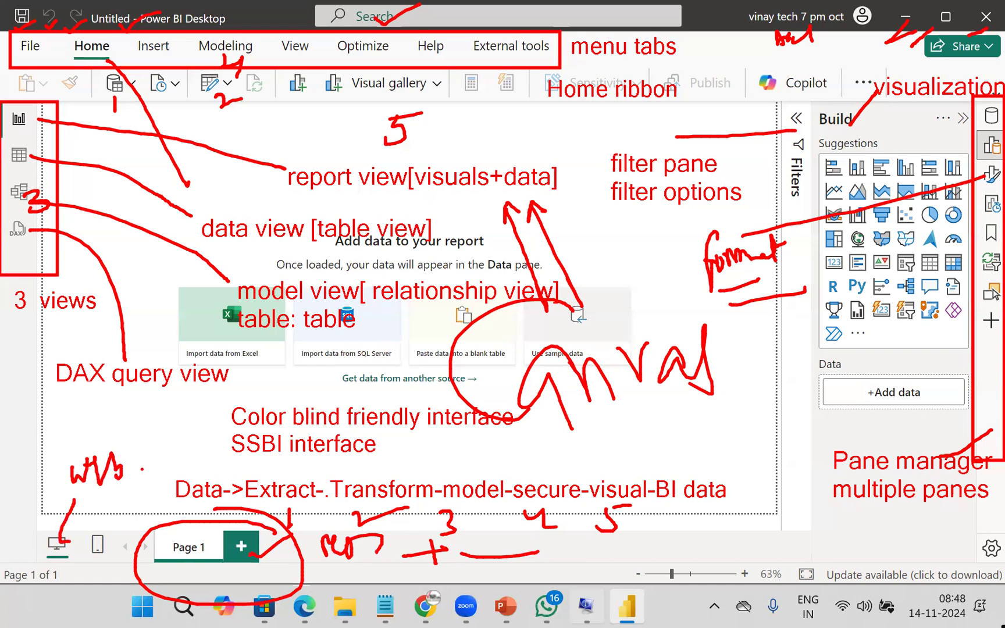
pyautogui.moveTo(100, 534)
pyautogui.mouseDown()
pyautogui.moveTo(135, 501)
pyautogui.moveTo(144, 525)
pyautogui.mouseUp()
pyautogui.moveTo(152, 467)
pyautogui.mouseDown()
pyautogui.moveTo(173, 489)
pyautogui.moveTo(174, 480)
pyautogui.mouseUp()
pyautogui.moveTo(177, 463); pyautogui.dragTo(198, 483)
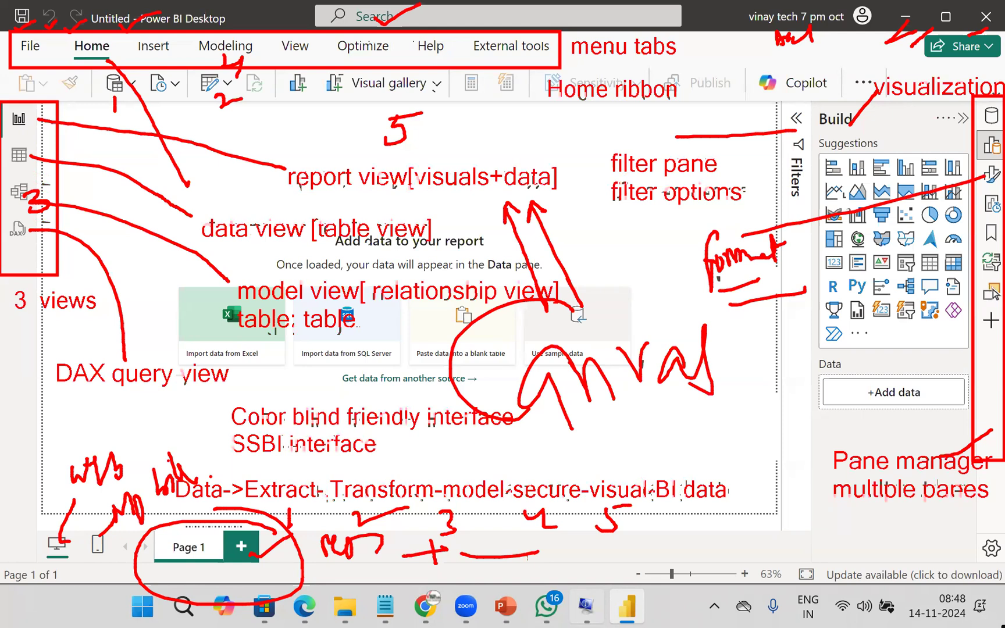
# Circle the Data pane icon, draw an arrow from it down to the status bar and handwrite a circled note with further words there
pyautogui.moveTo(789, 541)
pyautogui.mouseDown()
pyautogui.moveTo(774, 532)
pyautogui.moveTo(709, 627)
pyautogui.moveTo(742, 513)
pyautogui.mouseUp()
pyautogui.moveTo(675, 533); pyautogui.dragTo(632, 583)
pyautogui.moveTo(692, 523)
pyautogui.mouseDown()
pyautogui.moveTo(682, 575)
pyautogui.moveTo(726, 550)
pyautogui.moveTo(747, 569)
pyautogui.moveTo(824, 527)
pyautogui.moveTo(849, 546)
pyautogui.mouseUp()
pyautogui.moveTo(1000, 104)
pyautogui.mouseDown()
pyautogui.moveTo(753, 492)
pyautogui.moveTo(771, 493)
pyautogui.mouseUp()
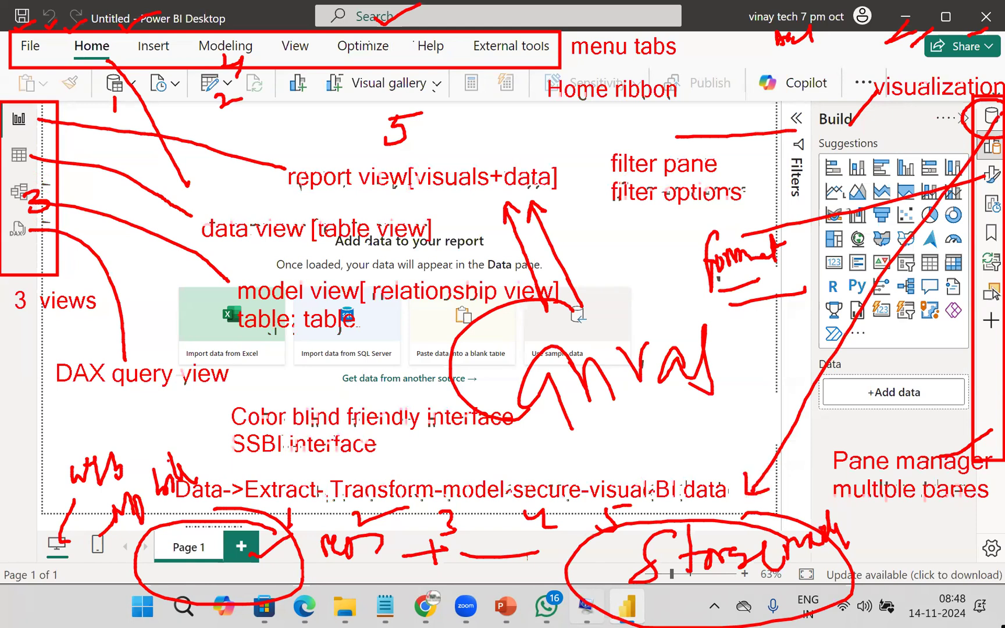
pyautogui.moveTo(731, 576); pyautogui.dragTo(731, 601)
pyautogui.moveTo(746, 593); pyautogui.dragTo(787, 582)
pyautogui.moveTo(818, 555); pyautogui.dragTo(824, 579)
pyautogui.moveTo(838, 552)
pyautogui.mouseDown()
pyautogui.moveTo(842, 575)
pyautogui.moveTo(876, 544)
pyautogui.mouseUp()
pyautogui.moveTo(867, 559)
pyautogui.mouseDown()
pyautogui.moveTo(882, 555)
pyautogui.moveTo(877, 577)
pyautogui.mouseUp()
pyautogui.moveTo(904, 512); pyautogui.dragTo(946, 542)
pyautogui.moveTo(942, 528)
pyautogui.mouseDown()
pyautogui.moveTo(943, 542)
pyautogui.moveTo(971, 534)
pyautogui.mouseUp()
pyautogui.moveTo(905, 571); pyautogui.dragTo(958, 556)
pyautogui.moveTo(923, 589); pyautogui.dragTo(963, 582)
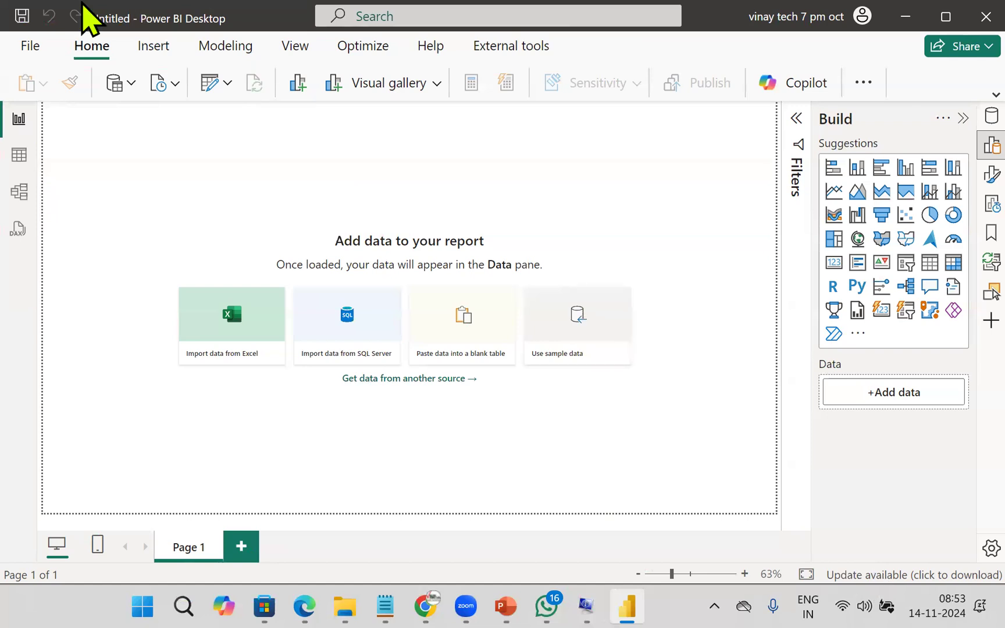
# Number the workflow in blue from 1 to 5 at Get data, Transform data, Model view, Modeling and Visual gallery, circling 1 and 5
pyautogui.moveTo(121, 111); pyautogui.dragTo(121, 99)
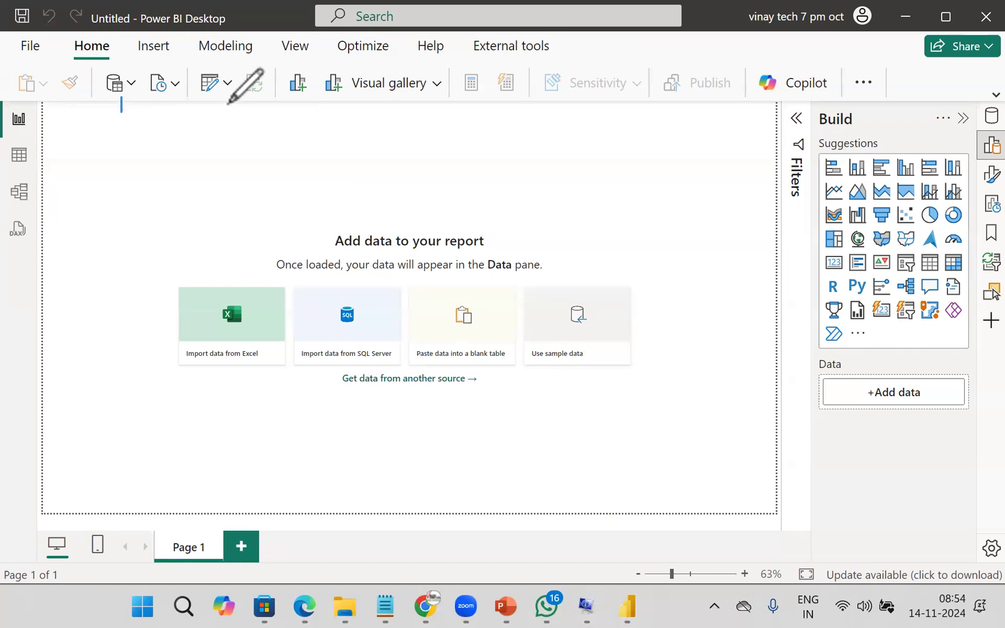
pyautogui.moveTo(228, 103); pyautogui.dragTo(215, 110)
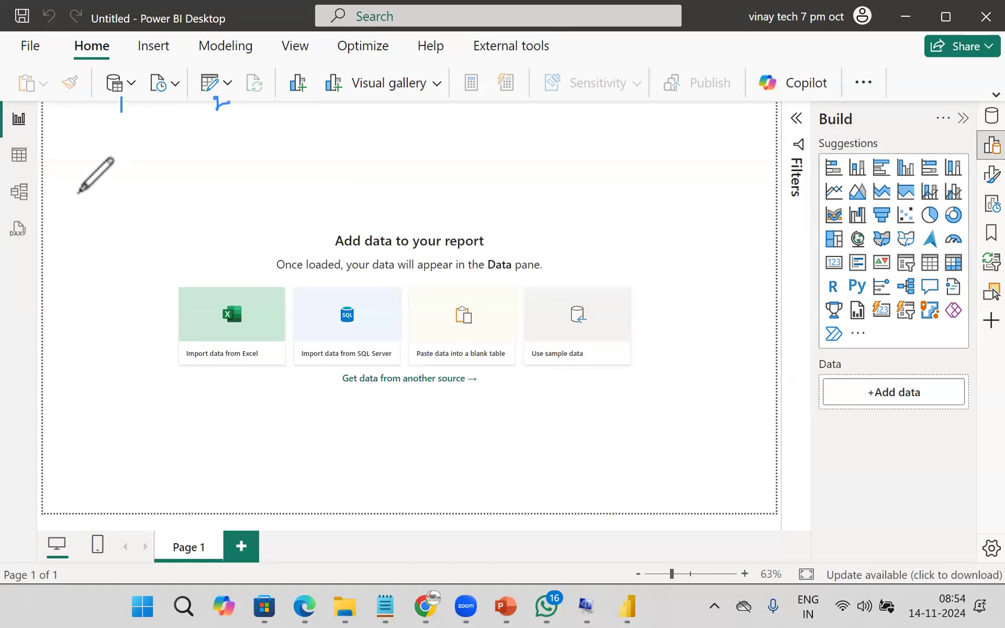
pyautogui.moveTo(26, 198); pyautogui.dragTo(23, 214)
pyautogui.moveTo(199, 61); pyautogui.dragTo(203, 75)
pyautogui.moveTo(398, 106); pyautogui.dragTo(391, 122)
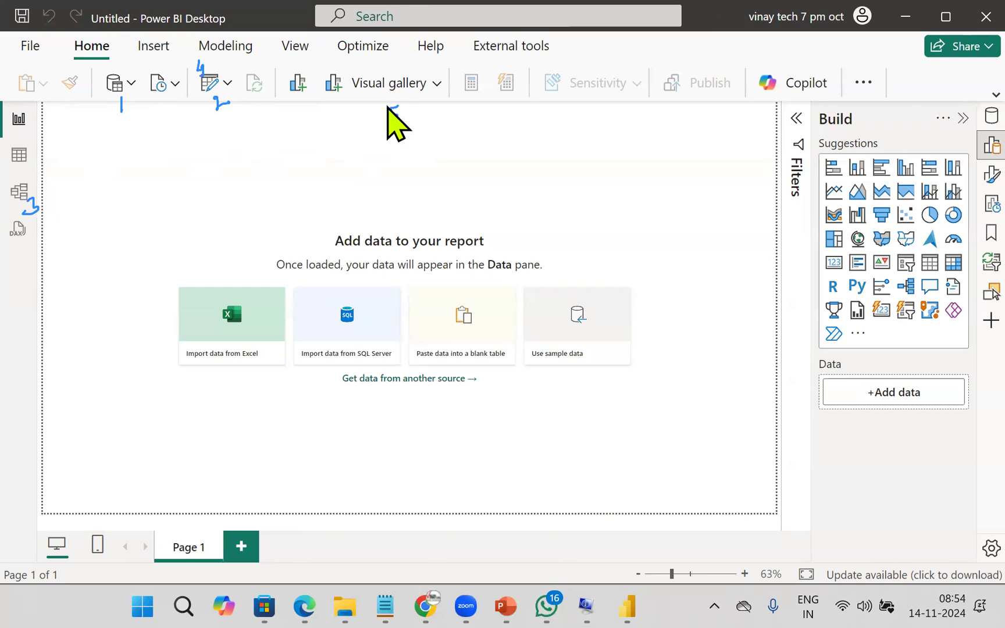
pyautogui.moveTo(122, 94)
pyautogui.mouseDown()
pyautogui.moveTo(113, 109)
pyautogui.moveTo(130, 96)
pyautogui.mouseUp()
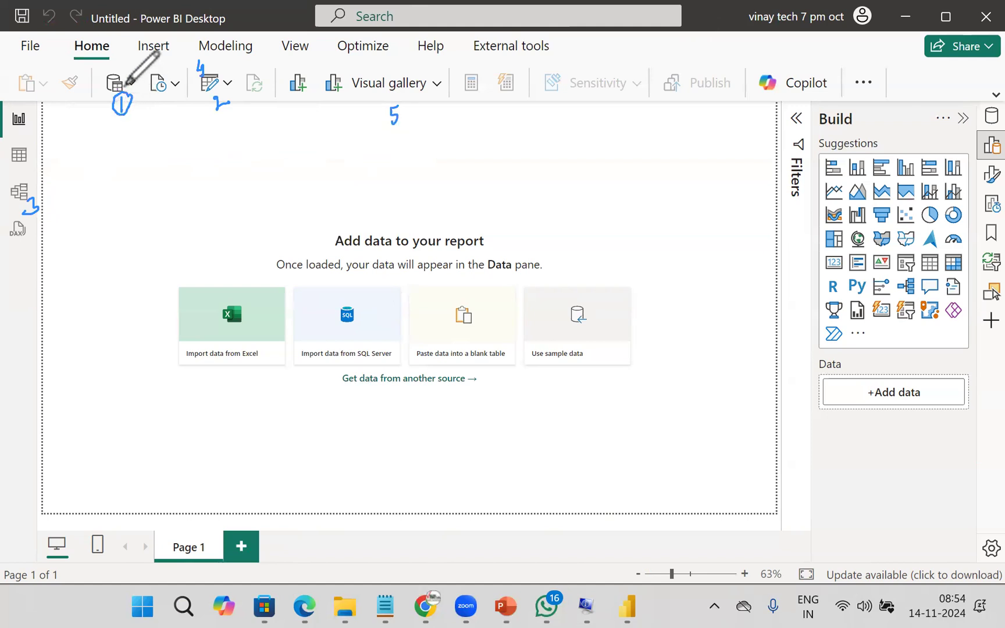
pyautogui.moveTo(399, 104)
pyautogui.mouseDown()
pyautogui.moveTo(381, 126)
pyautogui.moveTo(408, 103)
pyautogui.mouseUp()
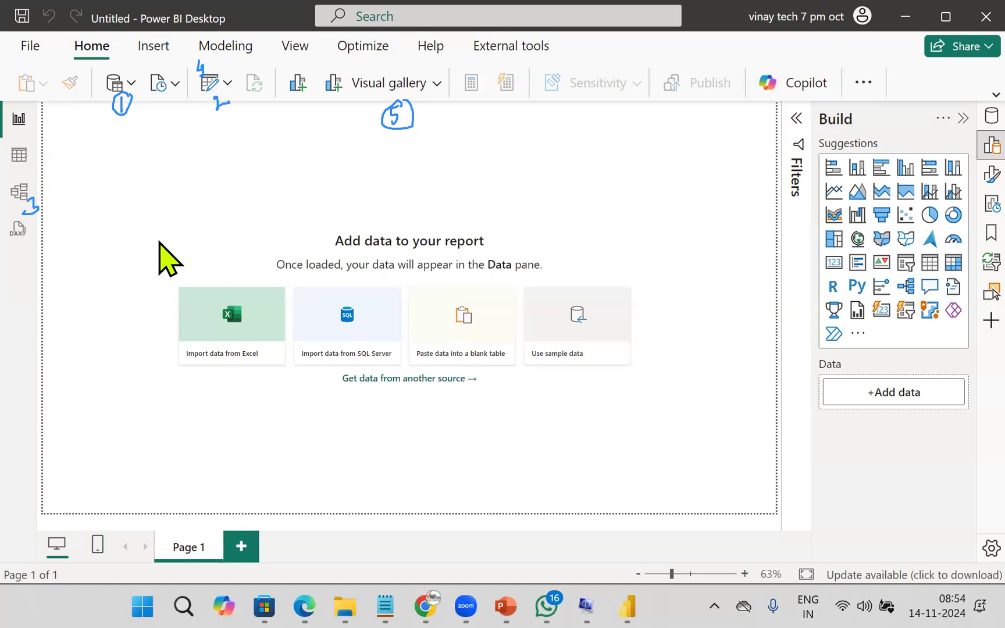
# Handwrite "9.10" in red with "15" beneath it, add a tall vertical stroke, and write a note beginning with "Close" below
pyautogui.moveTo(527, 155); pyautogui.dragTo(523, 246)
pyautogui.click(551, 212)
pyautogui.moveTo(602, 133); pyautogui.dragTo(595, 216)
pyautogui.moveTo(613, 180); pyautogui.dragTo(596, 216)
pyautogui.moveTo(652, 122)
pyautogui.mouseDown()
pyautogui.moveTo(651, 198)
pyautogui.moveTo(654, 125)
pyautogui.mouseUp()
pyautogui.moveTo(624, 225)
pyautogui.mouseDown()
pyautogui.moveTo(669, 245)
pyautogui.moveTo(664, 268)
pyautogui.mouseUp()
pyautogui.moveTo(672, 221); pyautogui.dragTo(707, 199)
pyautogui.moveTo(758, 108); pyautogui.dragTo(744, 289)
pyautogui.moveTo(672, 333)
pyautogui.mouseDown()
pyautogui.moveTo(654, 358)
pyautogui.moveTo(744, 366)
pyautogui.moveTo(797, 344)
pyautogui.moveTo(806, 361)
pyautogui.mouseUp()
pyautogui.click(813, 361)
pyautogui.moveTo(843, 309)
pyautogui.mouseDown()
pyautogui.moveTo(831, 336)
pyautogui.moveTo(864, 326)
pyautogui.moveTo(909, 345)
pyautogui.mouseUp()
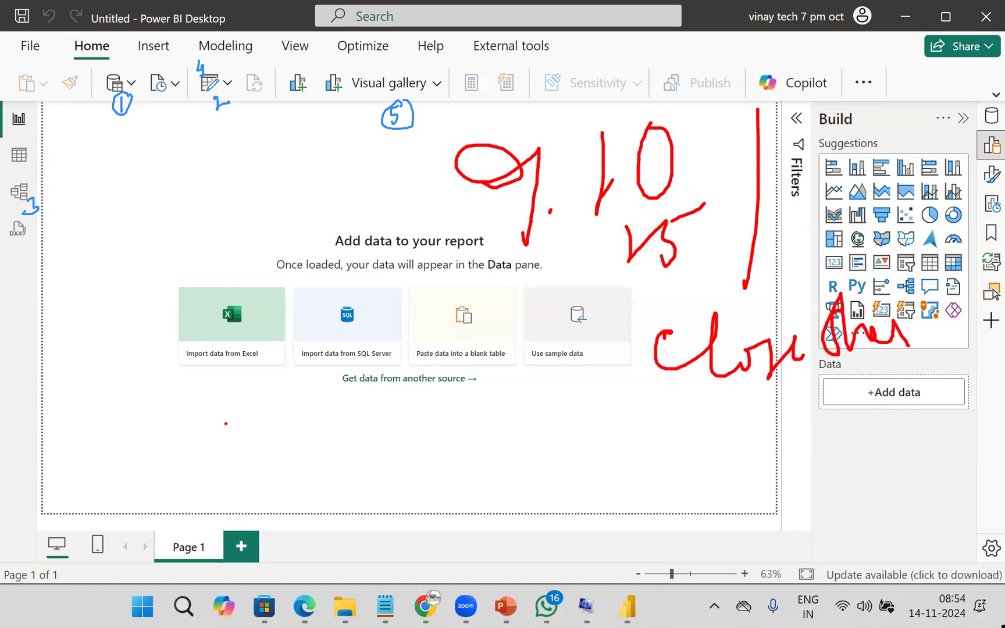
# Handwrite "8-9 Am Sharp" in red across the lower canvas and underline "Sharp" twice
pyautogui.moveTo(255, 393)
pyautogui.mouseDown()
pyautogui.moveTo(216, 437)
pyautogui.moveTo(255, 414)
pyautogui.mouseUp()
pyautogui.moveTo(265, 423); pyautogui.dragTo(304, 409)
pyautogui.moveTo(349, 387)
pyautogui.mouseDown()
pyautogui.moveTo(331, 407)
pyautogui.moveTo(336, 463)
pyautogui.mouseUp()
pyautogui.moveTo(381, 450)
pyautogui.mouseDown()
pyautogui.moveTo(425, 447)
pyautogui.moveTo(442, 393)
pyautogui.mouseUp()
pyautogui.moveTo(442, 431)
pyautogui.mouseDown()
pyautogui.moveTo(472, 401)
pyautogui.moveTo(535, 414)
pyautogui.mouseUp()
pyautogui.moveTo(608, 370); pyautogui.dragTo(640, 419)
pyautogui.moveTo(640, 373)
pyautogui.mouseDown()
pyautogui.moveTo(715, 401)
pyautogui.moveTo(718, 418)
pyautogui.mouseUp()
pyautogui.moveTo(721, 419)
pyautogui.mouseDown()
pyautogui.moveTo(752, 399)
pyautogui.moveTo(750, 461)
pyautogui.mouseUp()
pyautogui.moveTo(739, 407); pyautogui.dragTo(637, 468)
pyautogui.moveTo(615, 493); pyautogui.dragTo(780, 476)
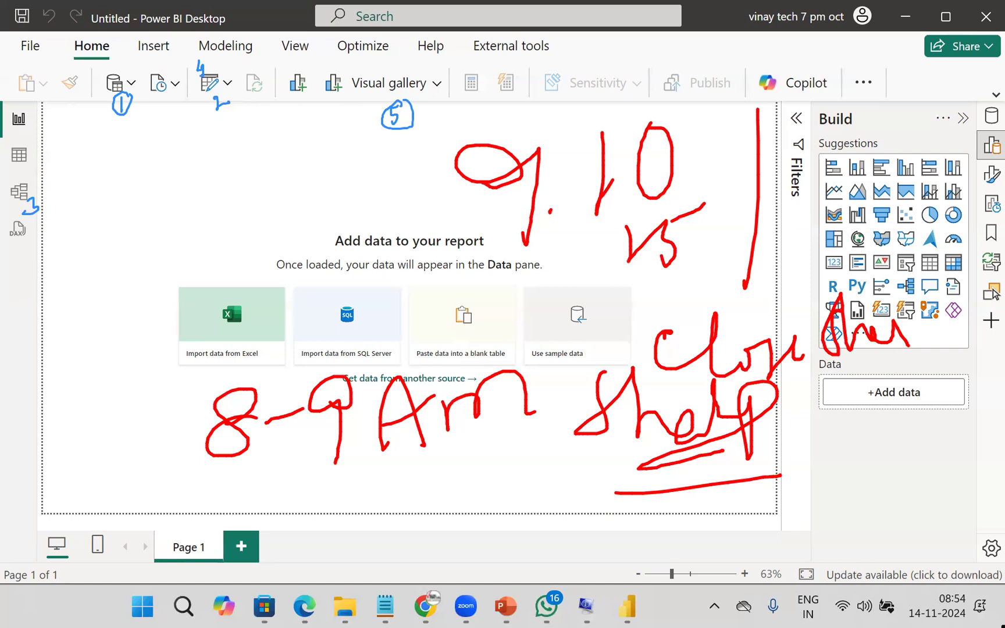
# Add red ticks on the Excel import card and the 9, draw emphasis strokes below it, and clear all red handwriting
pyautogui.moveTo(233, 324); pyautogui.dragTo(286, 302)
pyautogui.moveTo(444, 187); pyautogui.dragTo(496, 170)
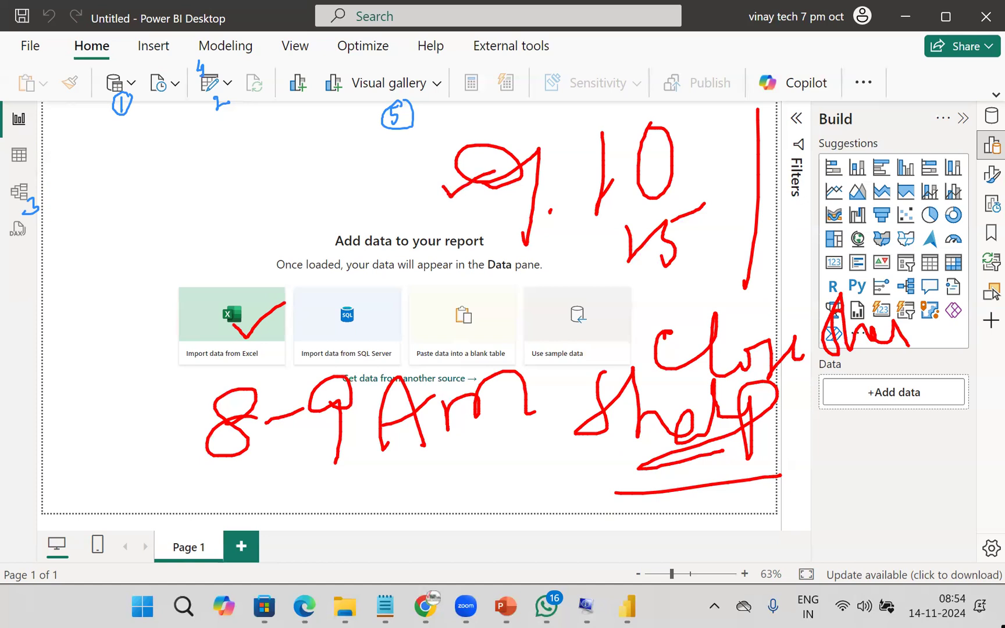
pyautogui.moveTo(413, 213); pyautogui.dragTo(520, 193)
pyautogui.moveTo(388, 254)
pyautogui.mouseDown()
pyautogui.moveTo(474, 237)
pyautogui.moveTo(438, 341)
pyautogui.moveTo(474, 336)
pyautogui.mouseUp()
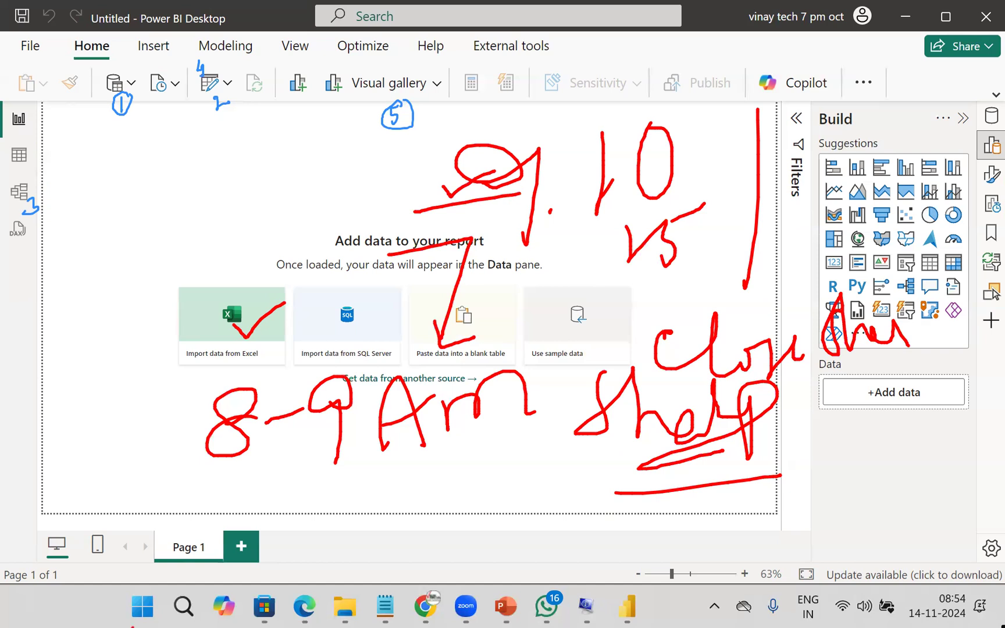
pyautogui.press('Escape')
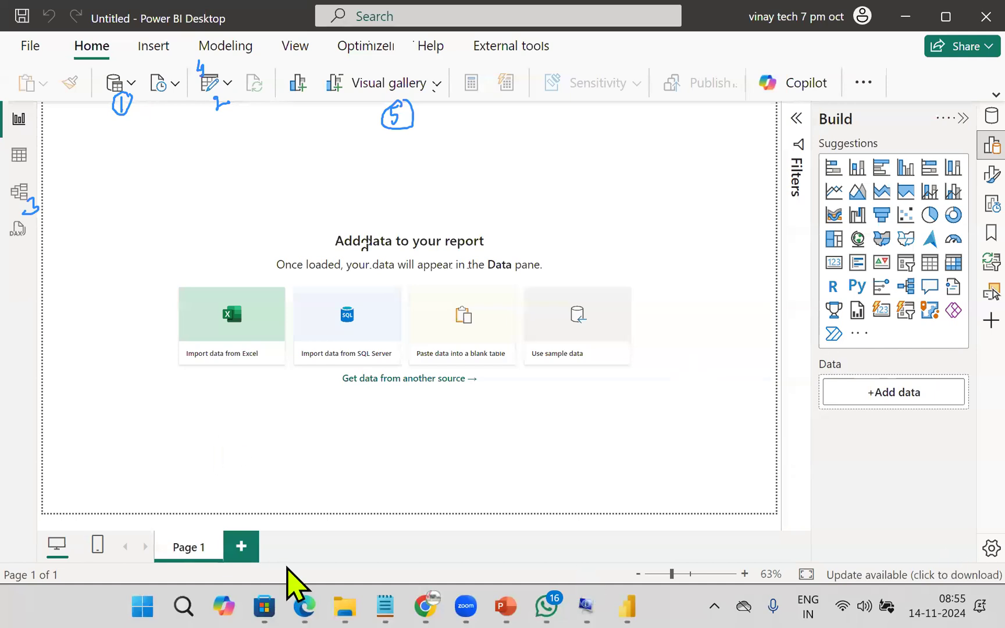
# In File Explorer, open the Family_Expenses_Daily_Data workbook from the VINAYAKA_Demo Screens folder and examine its rows up to the header
pyautogui.moveTo(356, 597)
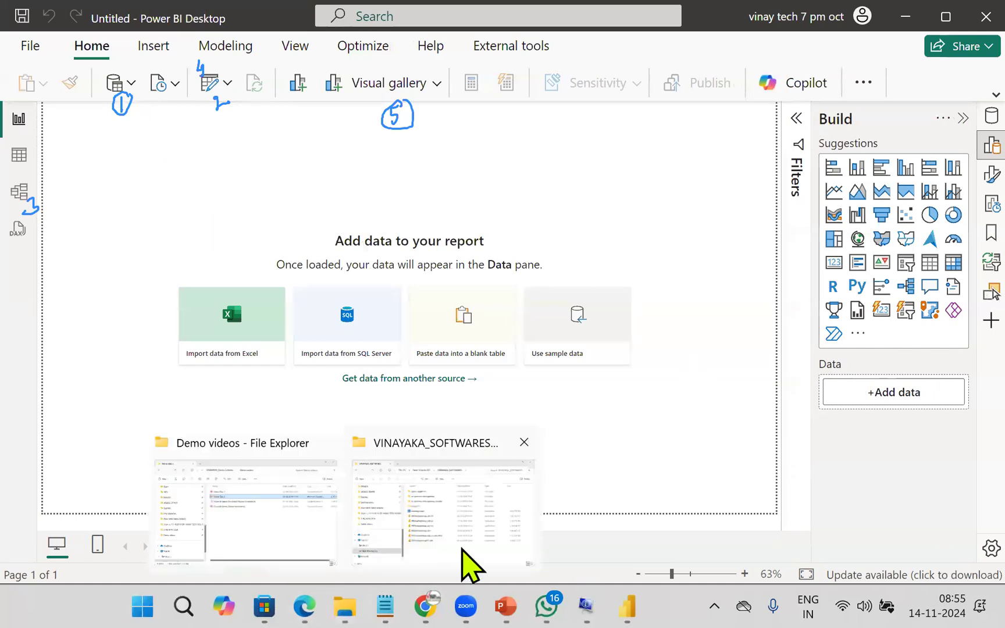
pyautogui.click(469, 563)
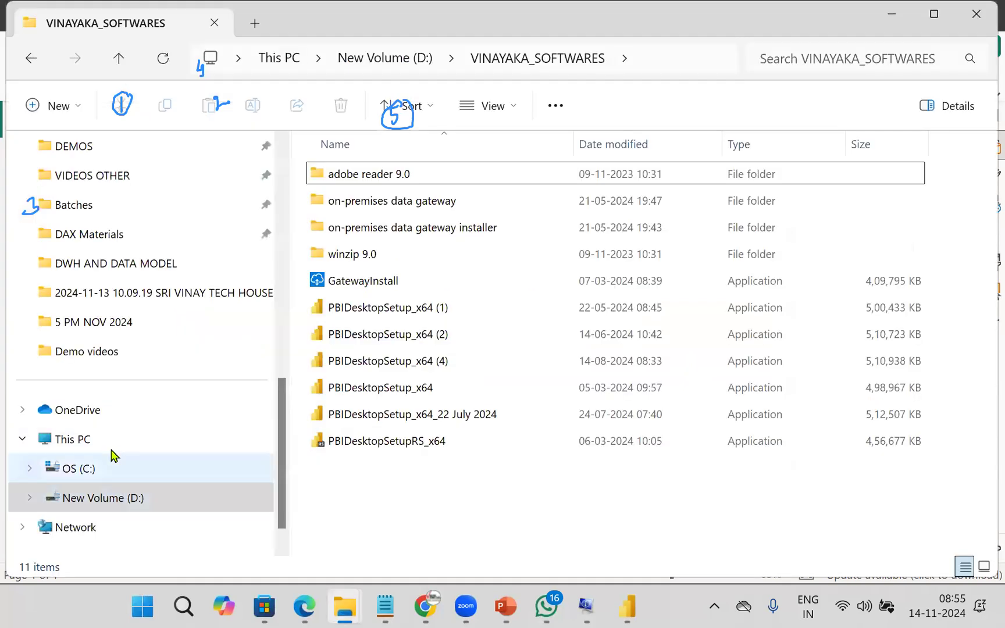
pyautogui.scroll(2, 146, 407)
pyautogui.scroll(3, 154, 378)
pyautogui.click(161, 156)
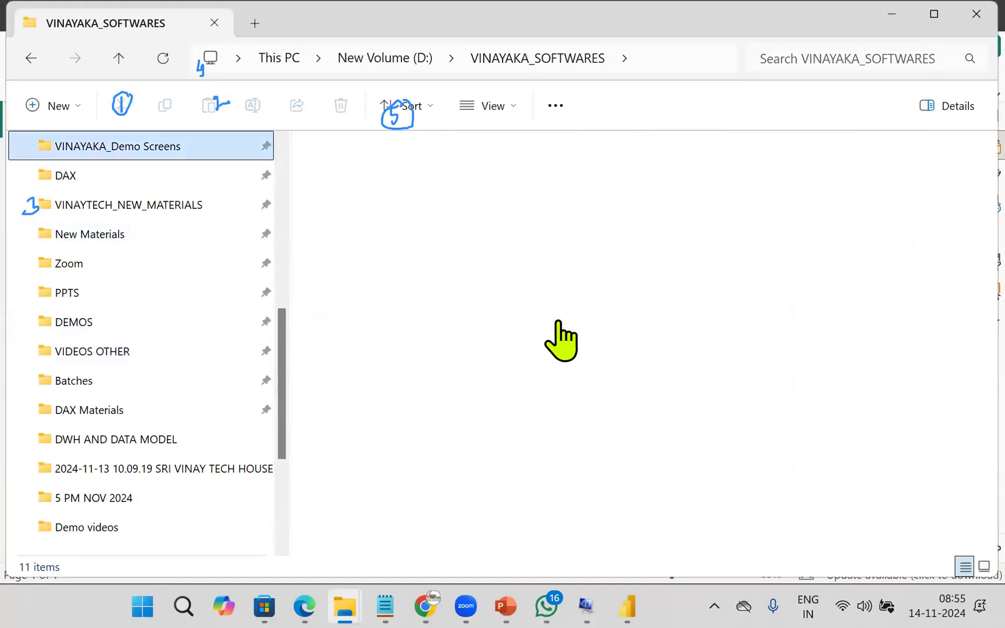
pyautogui.scroll(-10, 788, 448)
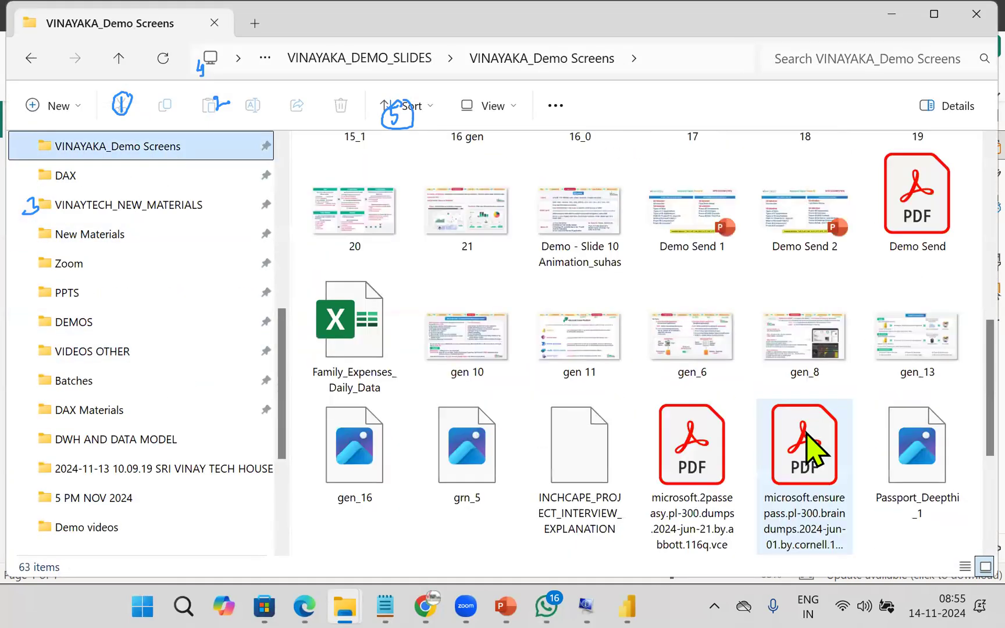
pyautogui.click(346, 346)
pyautogui.doubleClick(347, 349)
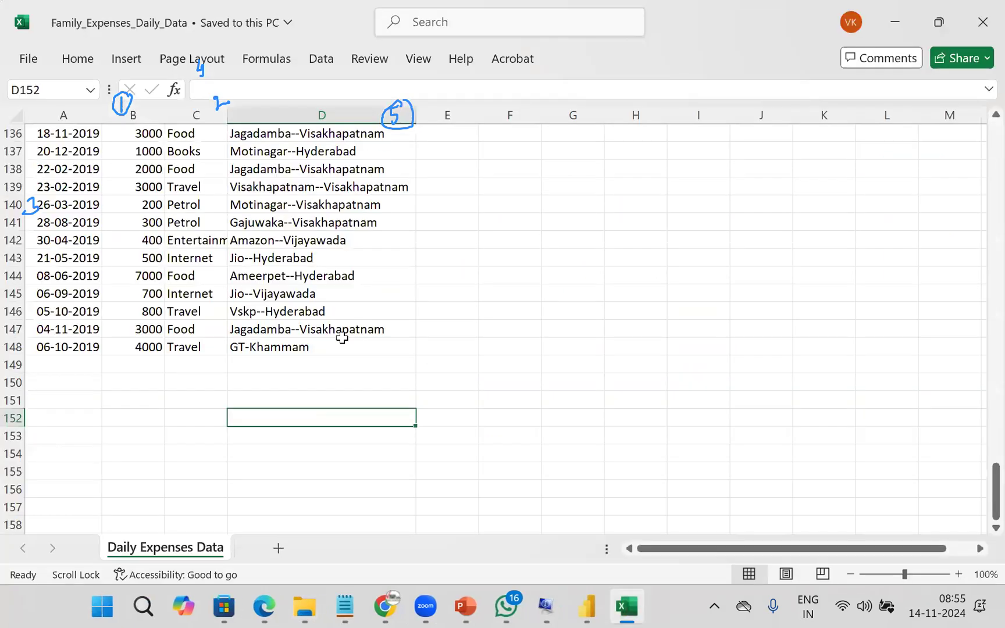
pyautogui.scroll(20, 255, 490)
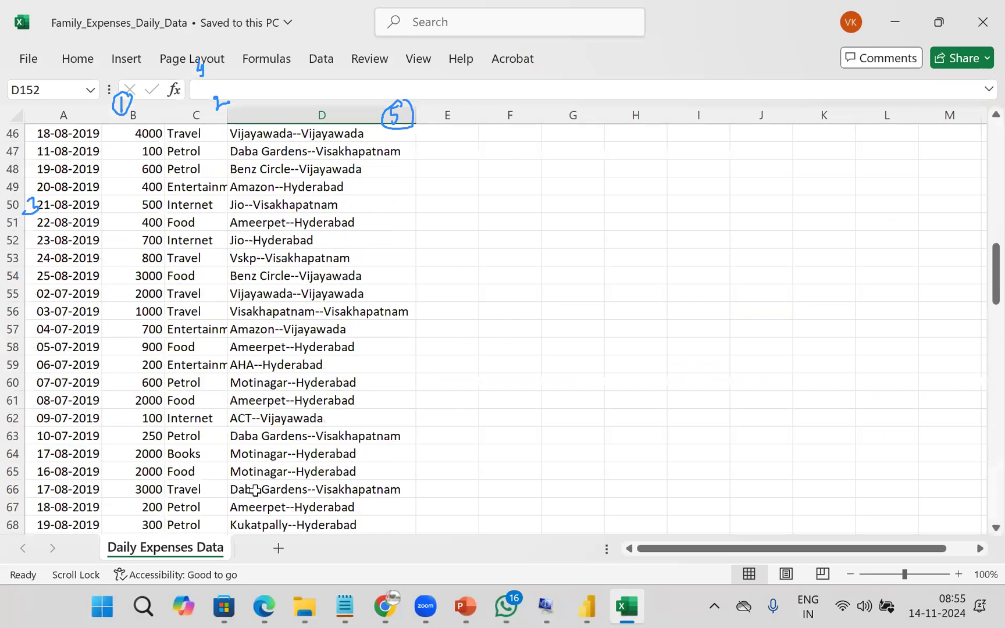
pyautogui.scroll(15, 255, 490)
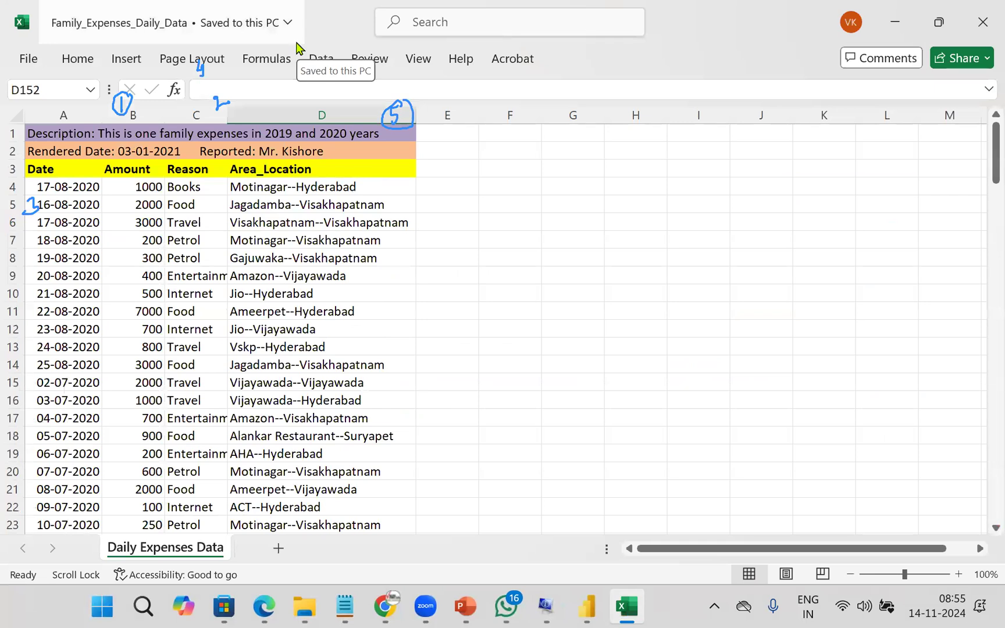
# Switch to Chrome and view the 3_Extract Data sheet of the Power BI checklist spreadsheet
pyautogui.click(381, 579)
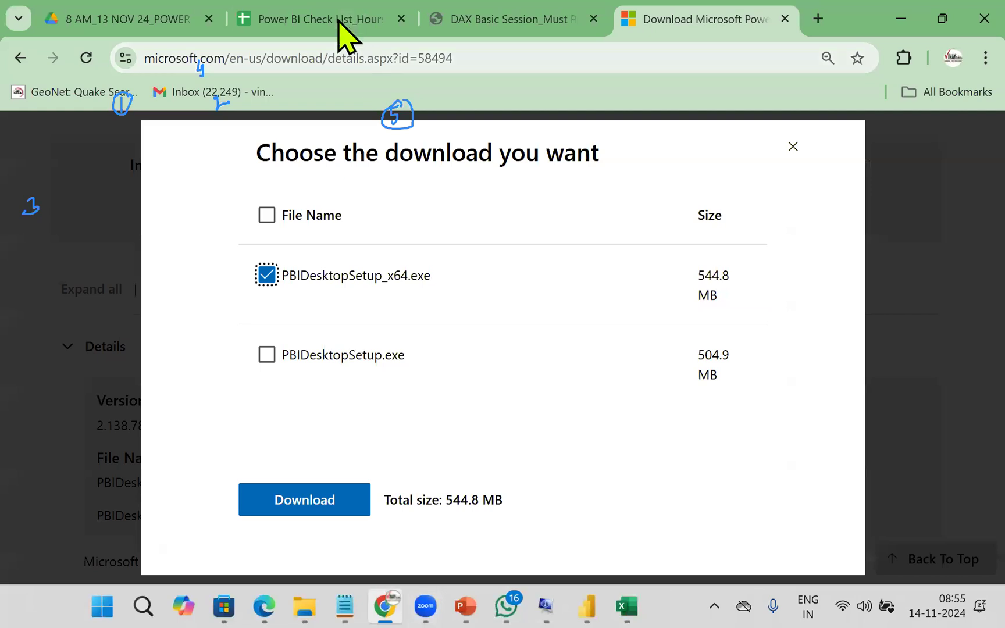
pyautogui.click(323, 29)
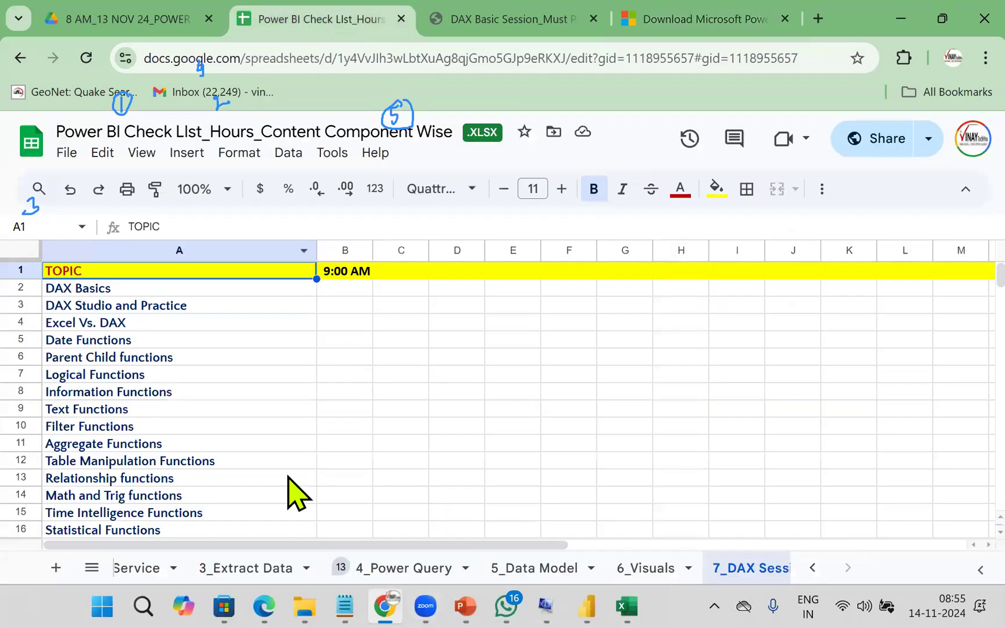
pyautogui.click(279, 578)
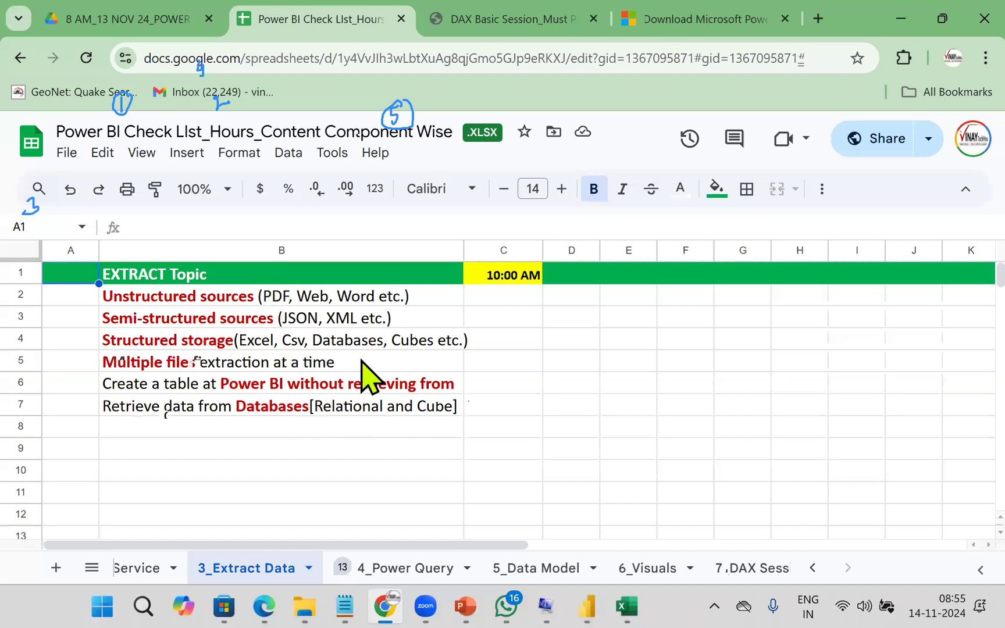
# Switch to Power BI Desktop, connect to the Excel workbook Family_Expenses_Daily_Data in VINAYAKA_Demo Screens and select the Daily Expenses Data sheet
pyautogui.click(587, 603)
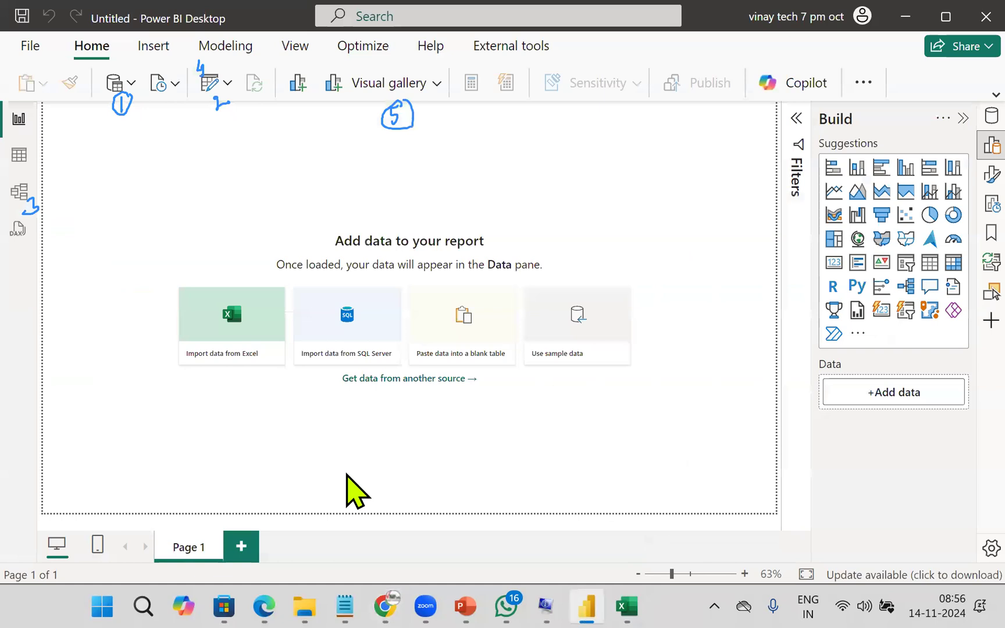
pyautogui.click(132, 83)
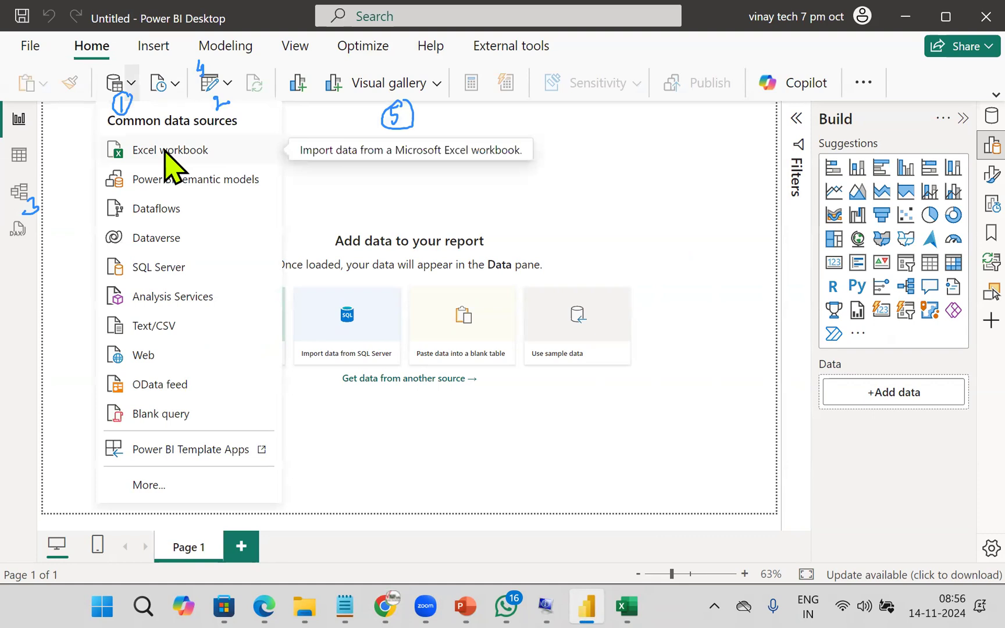
pyautogui.click(165, 151)
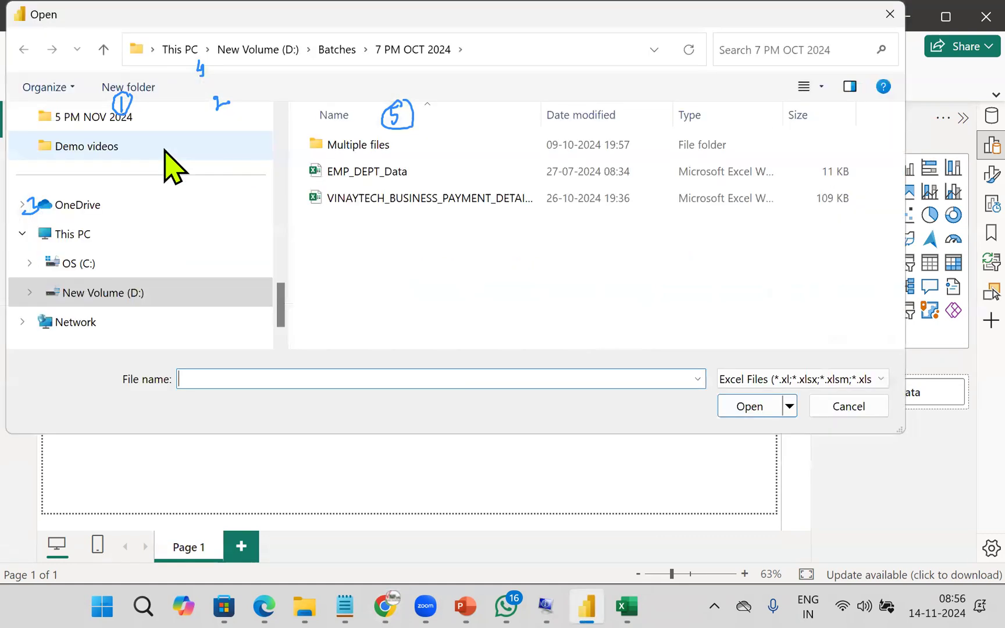
pyautogui.scroll(5, 175, 244)
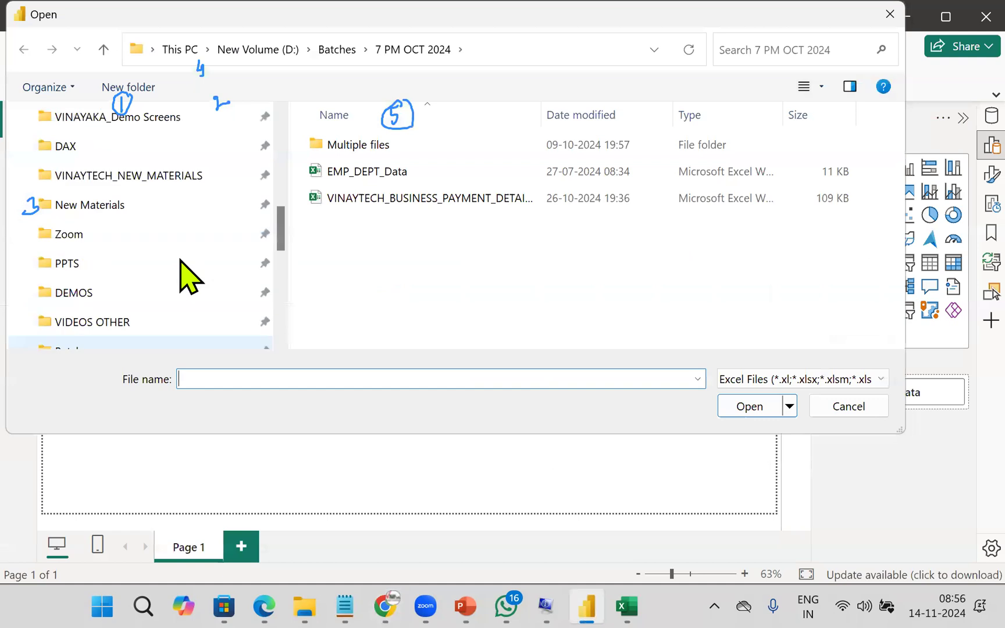
pyautogui.click(162, 119)
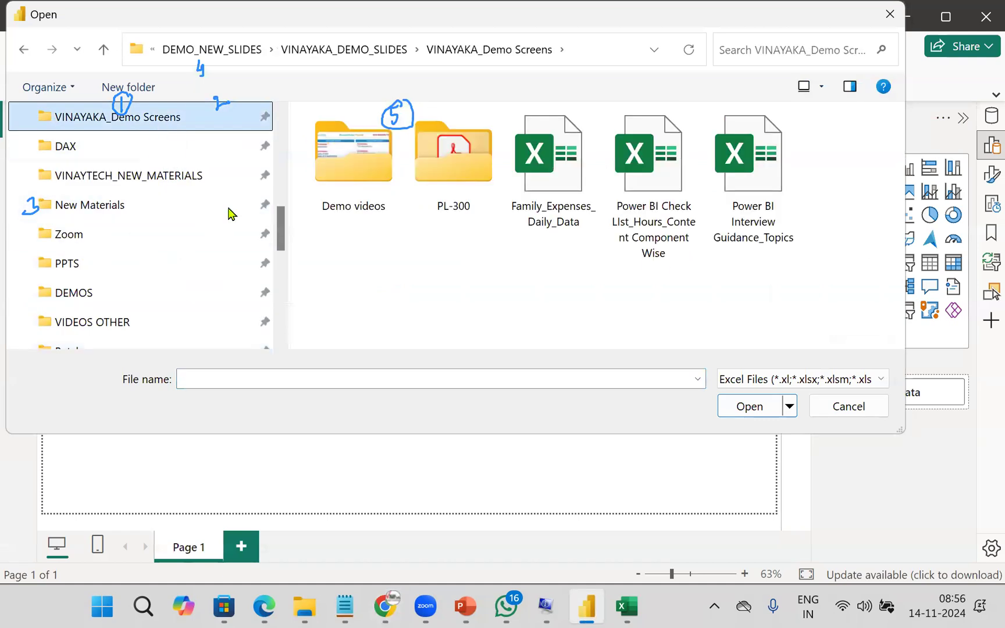
pyautogui.click(559, 218)
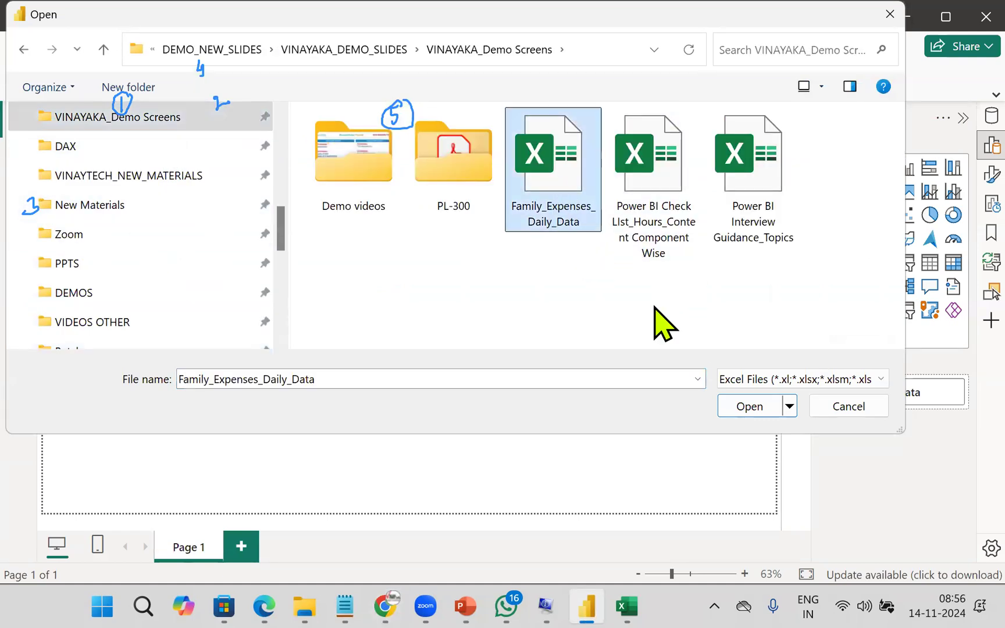
pyautogui.click(740, 407)
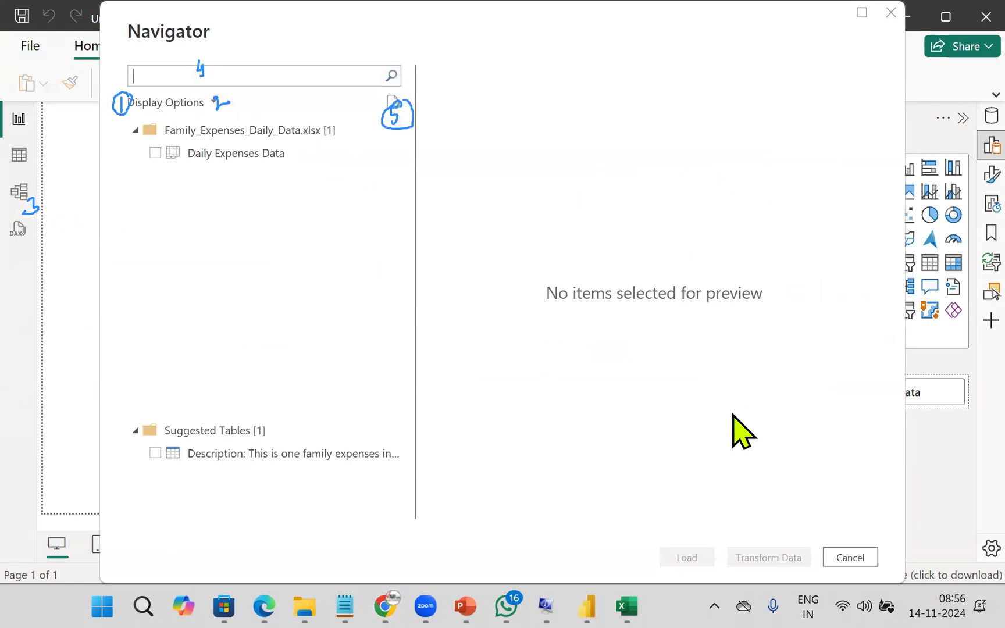
pyautogui.click(156, 159)
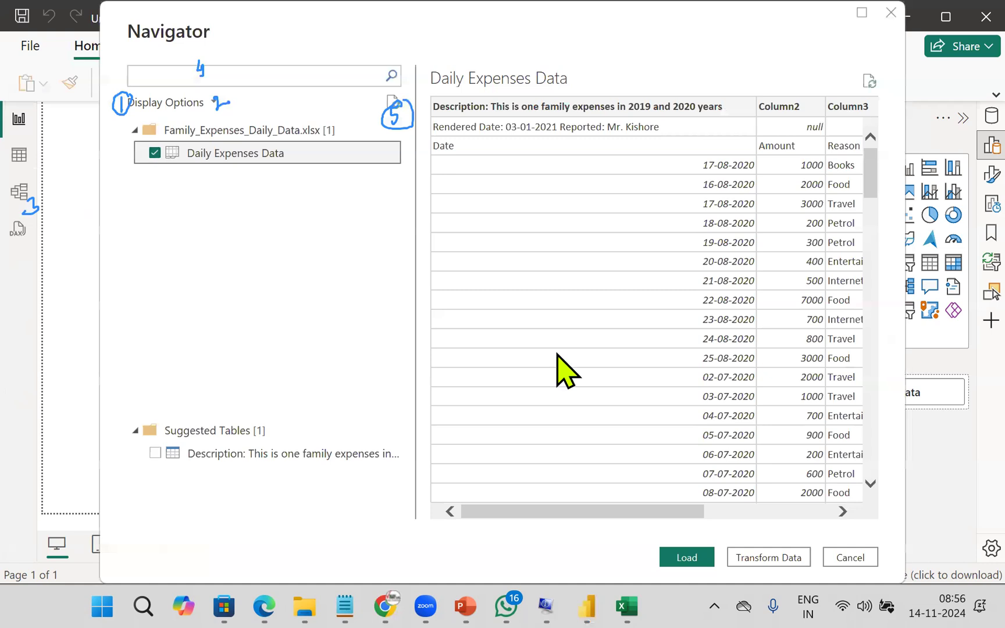
# Load the Daily Expenses Data sheet, expand its fields in the report, and view the loaded rows as a table
pyautogui.click(687, 557)
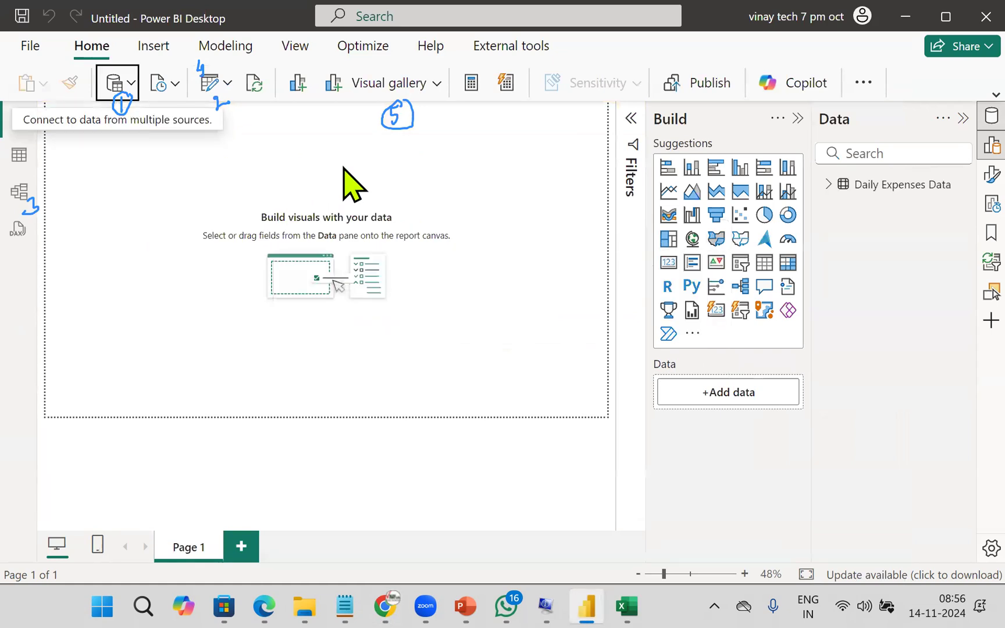
pyautogui.moveTo(500, 582)
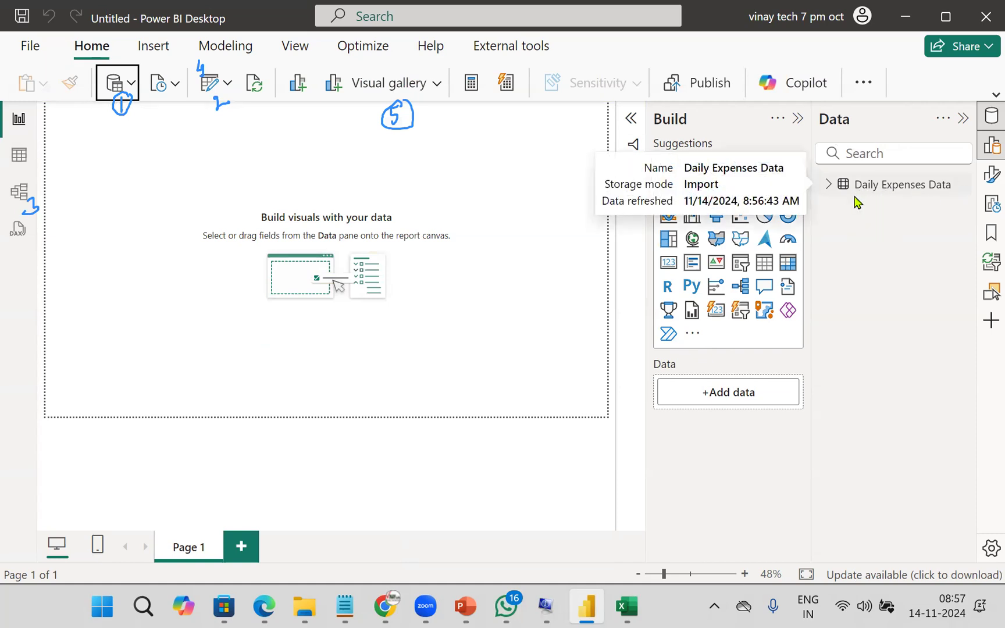
pyautogui.click(830, 185)
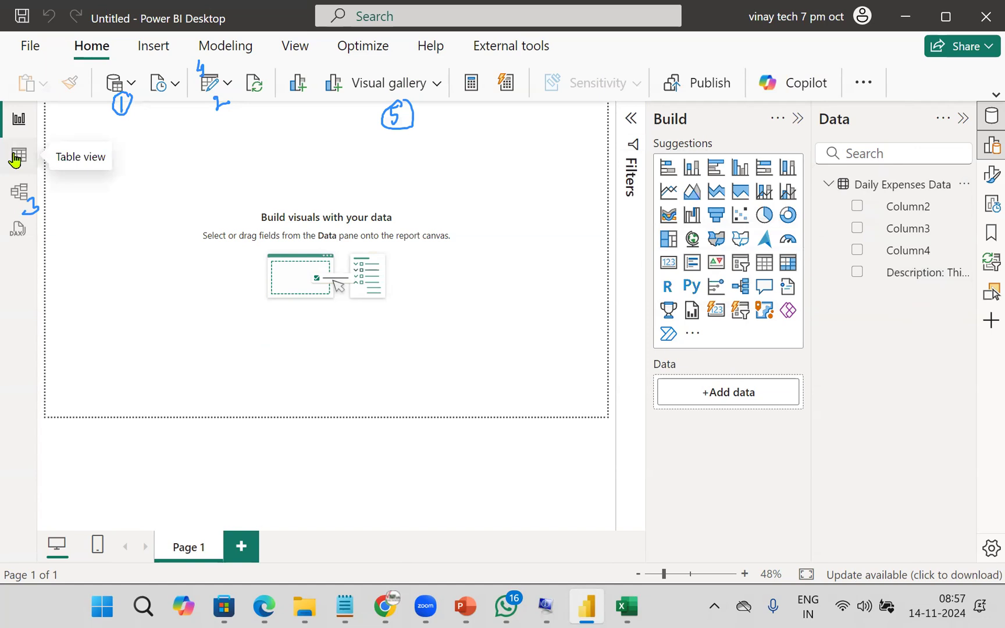
pyautogui.click(18, 155)
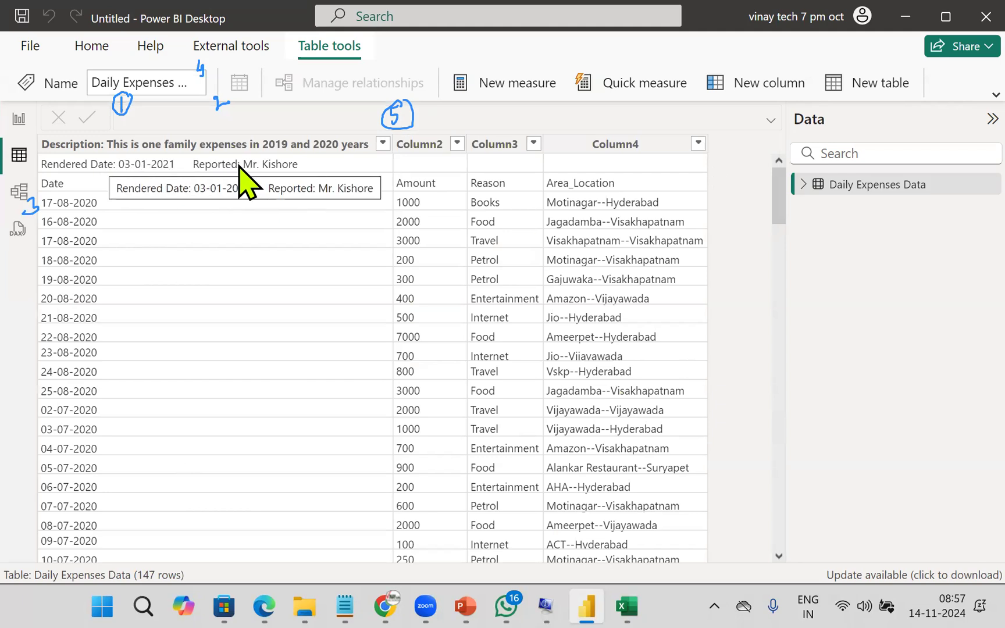
pyautogui.click(39, 147)
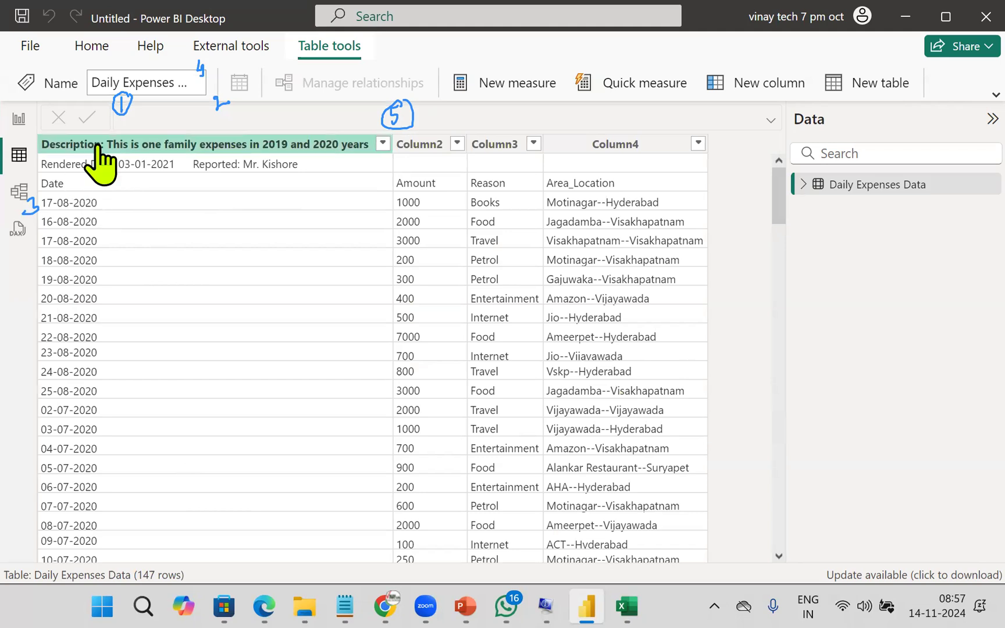
# Annotate the table in red: cross out the Rendered Date row, link Date to the header, mark the Area_Location split, and clear the drawings
pyautogui.moveTo(162, 158)
pyautogui.mouseDown()
pyautogui.moveTo(193, 173)
pyautogui.moveTo(163, 178)
pyautogui.mouseUp()
pyautogui.moveTo(40, 187)
pyautogui.mouseDown()
pyautogui.moveTo(44, 138)
pyautogui.moveTo(52, 156)
pyautogui.mouseUp()
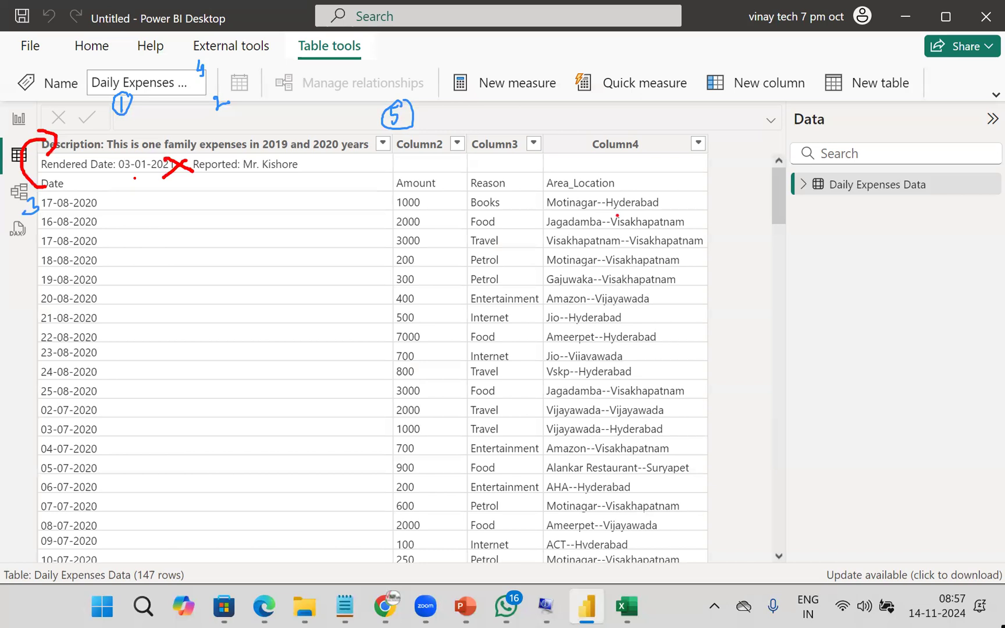
pyautogui.moveTo(541, 172)
pyautogui.mouseDown()
pyautogui.moveTo(567, 155)
pyautogui.moveTo(671, 156)
pyautogui.mouseUp()
pyautogui.moveTo(562, 153)
pyautogui.mouseDown()
pyautogui.moveTo(564, 170)
pyautogui.moveTo(610, 204)
pyautogui.moveTo(592, 356)
pyautogui.moveTo(601, 581)
pyautogui.mouseUp()
pyautogui.moveTo(669, 211)
pyautogui.mouseDown()
pyautogui.moveTo(679, 220)
pyautogui.moveTo(675, 240)
pyautogui.mouseUp()
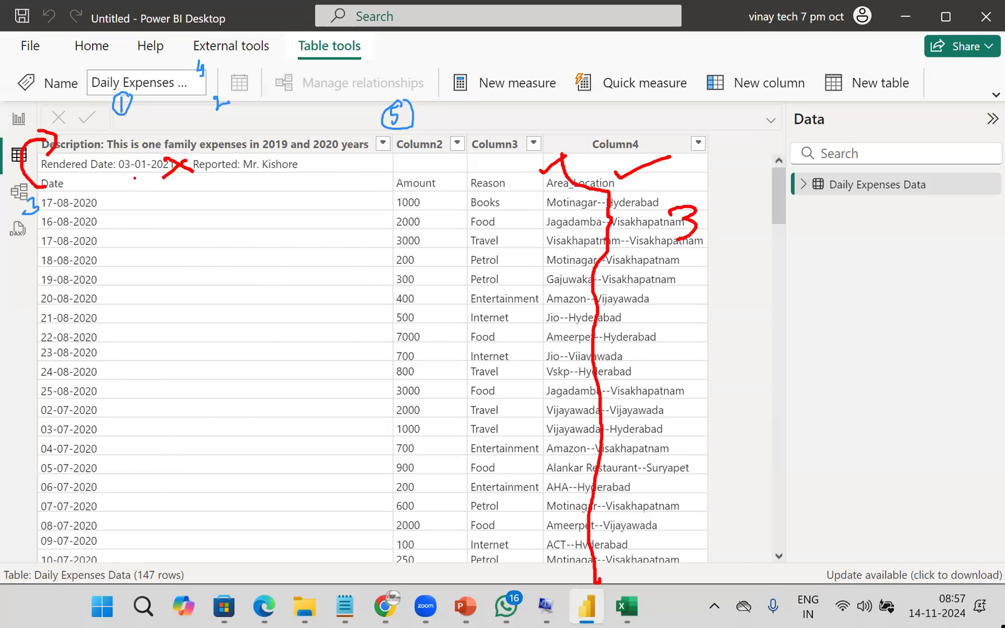
pyautogui.moveTo(635, 265); pyautogui.dragTo(674, 255)
pyautogui.press('Escape')
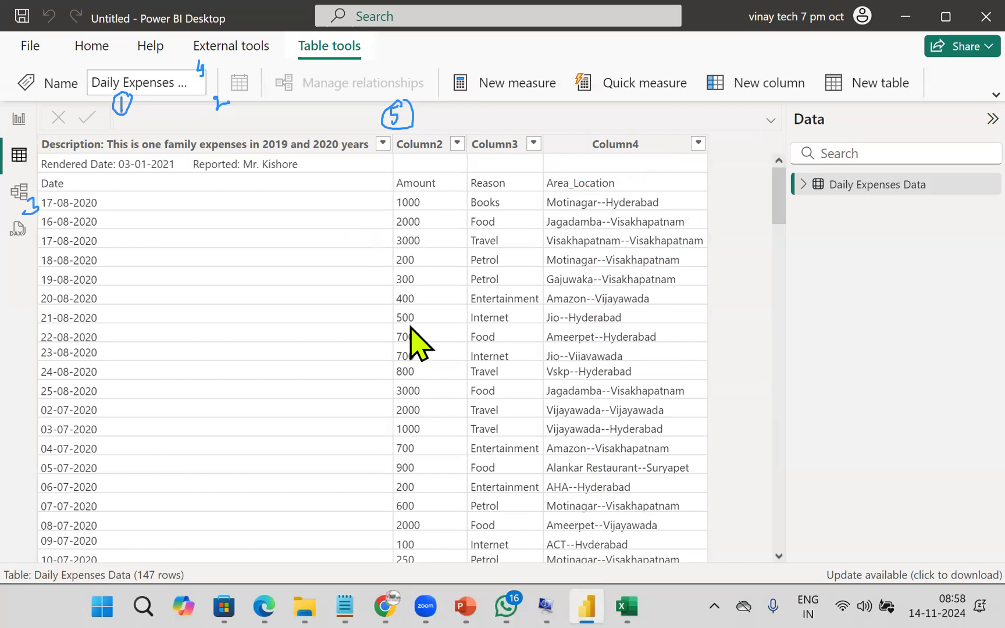
# Return to the report view, open the data in Power Query Editor, show it as a separate window, and maximize it again
pyautogui.click(18, 121)
pyautogui.click(227, 84)
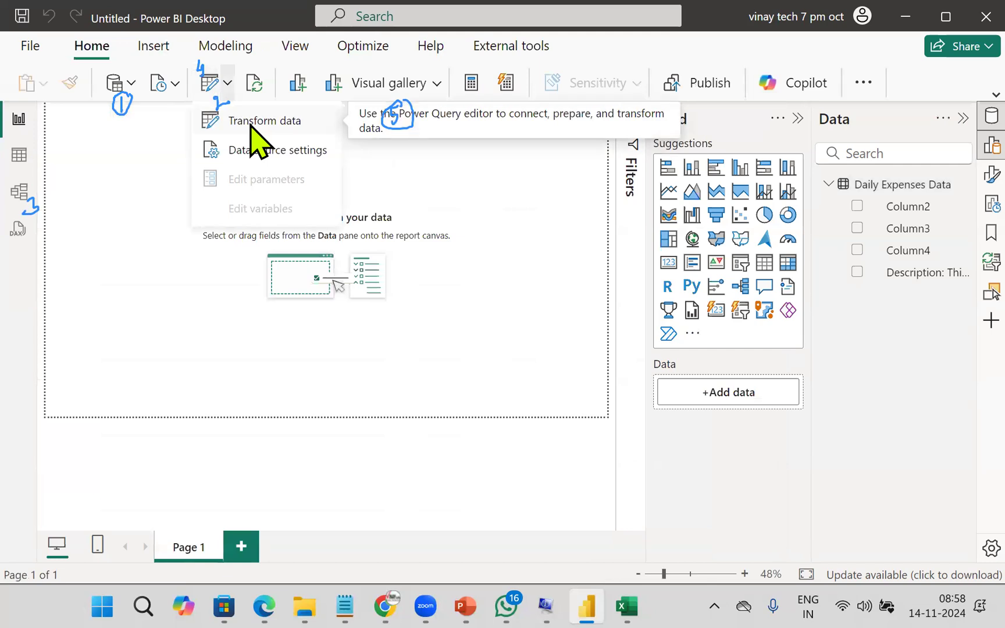
pyautogui.click(252, 122)
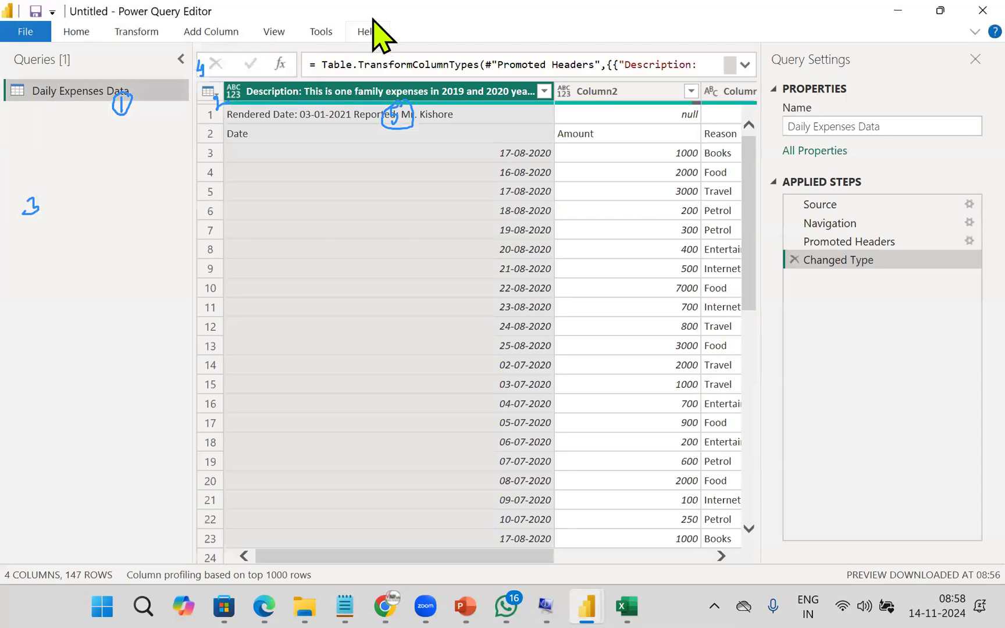
pyautogui.moveTo(376, 9); pyautogui.dragTo(490, 220)
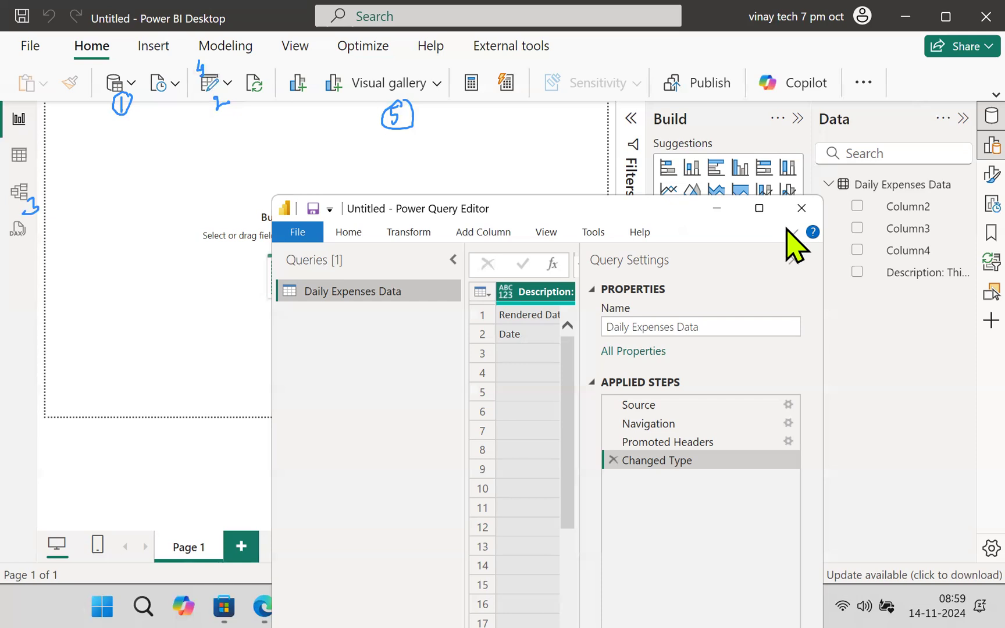
pyautogui.click(759, 207)
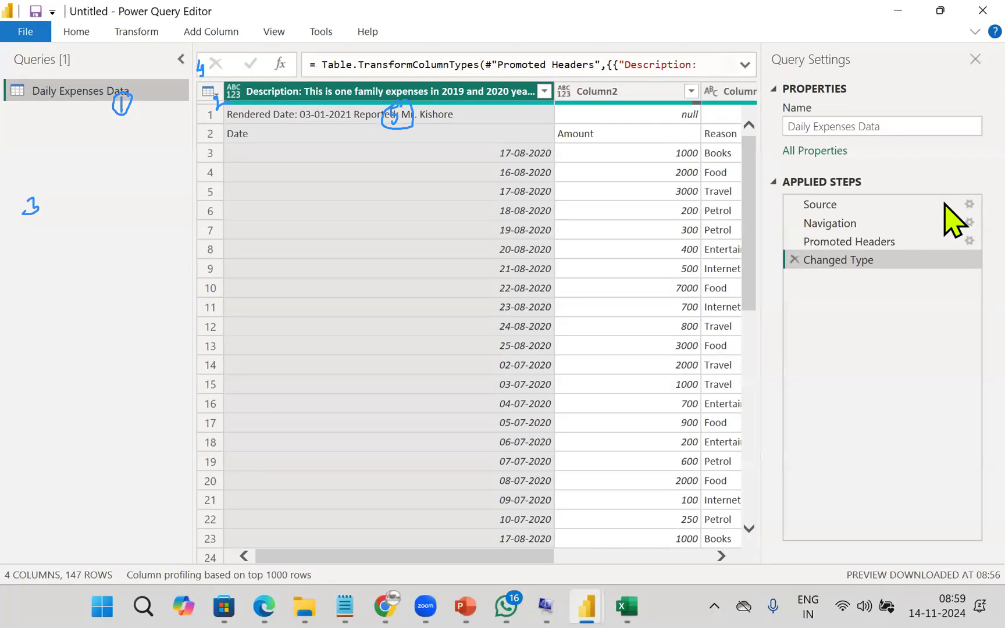
# Remove the top 1 row of the Daily Expenses Data query and use the first remaining row as headers
pyautogui.click(219, 94)
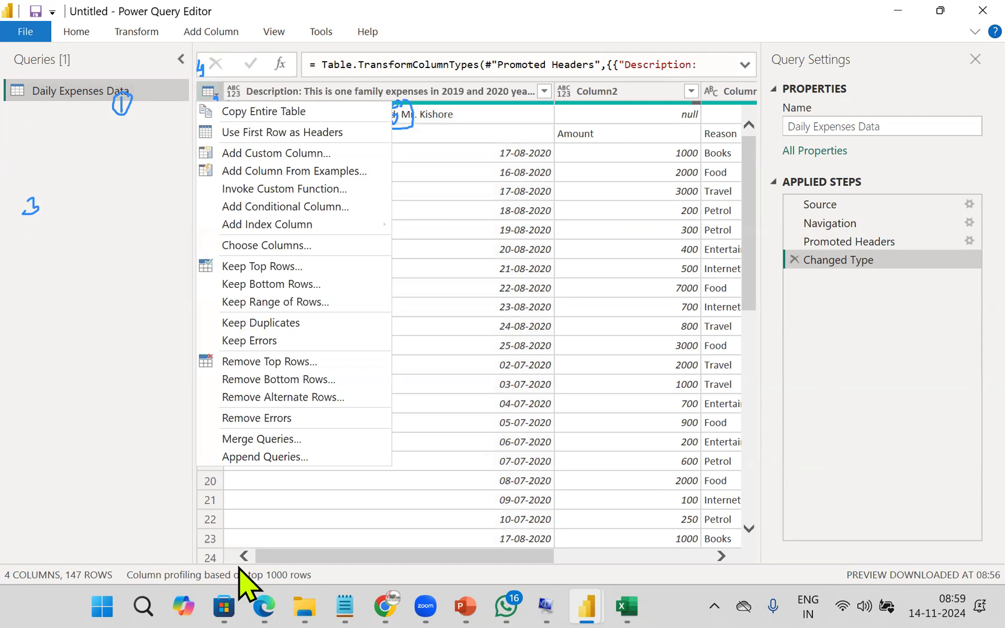
pyautogui.click(325, 172)
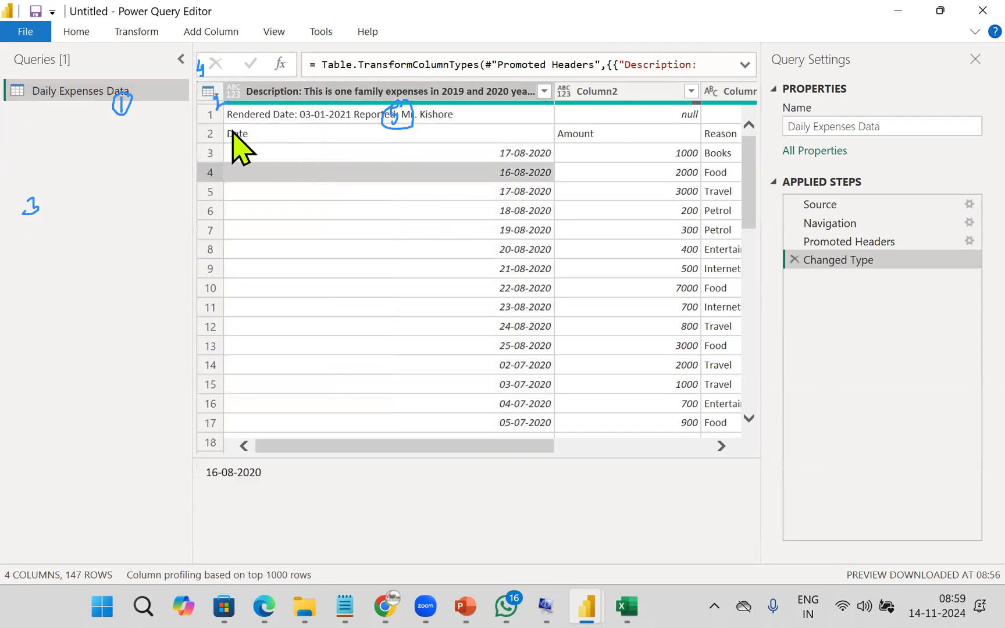
pyautogui.click(215, 95)
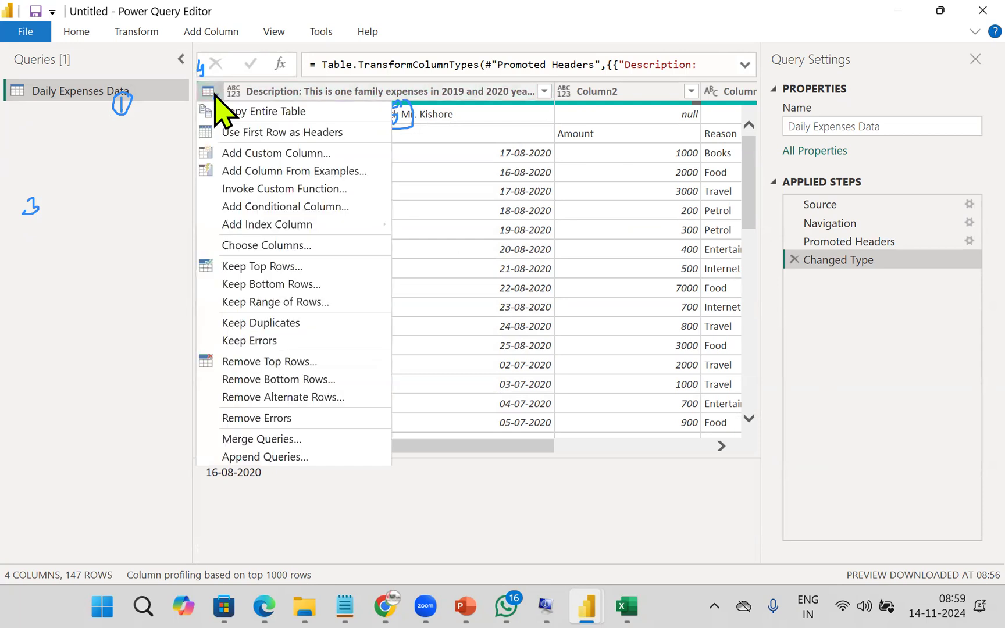
pyautogui.click(256, 362)
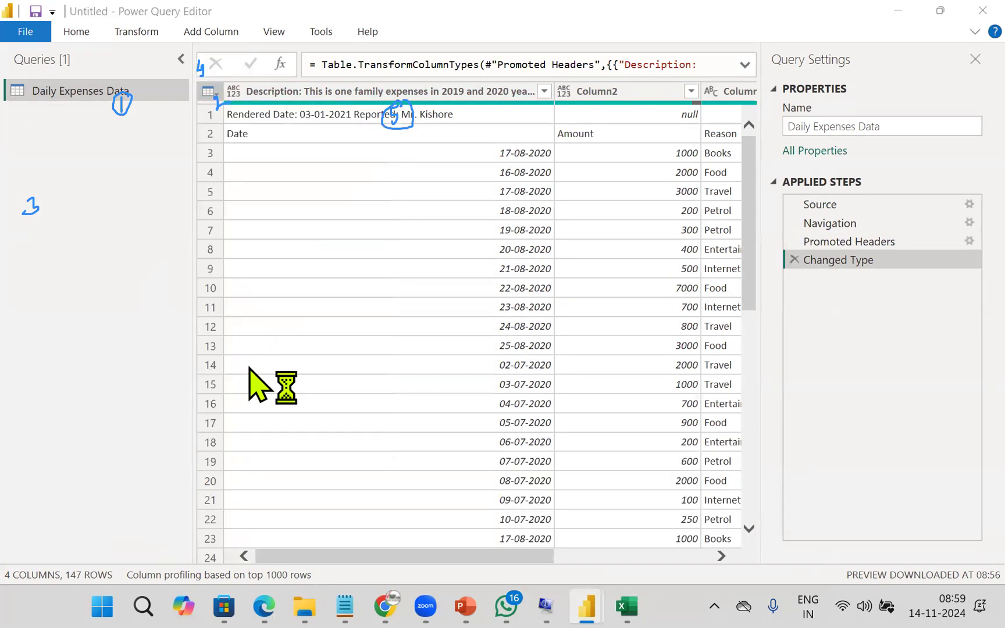
pyautogui.write('1')
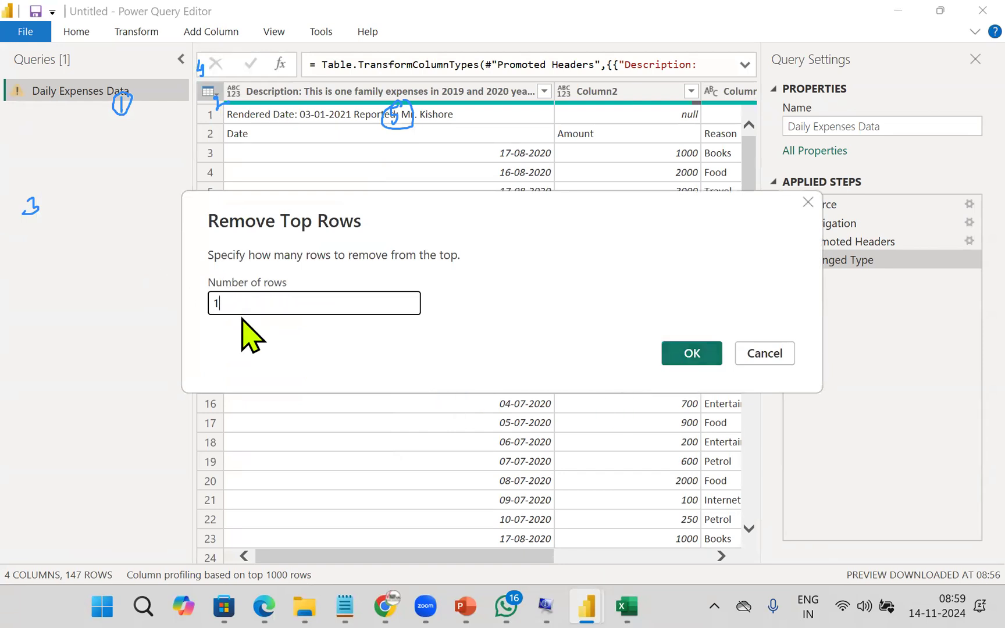
pyautogui.click(685, 352)
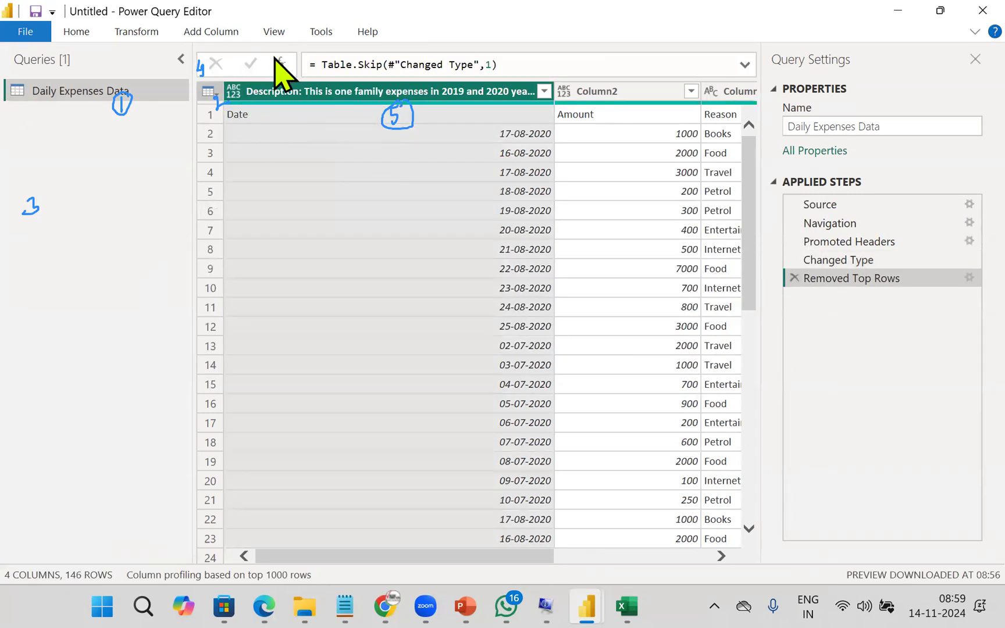
pyautogui.click(212, 93)
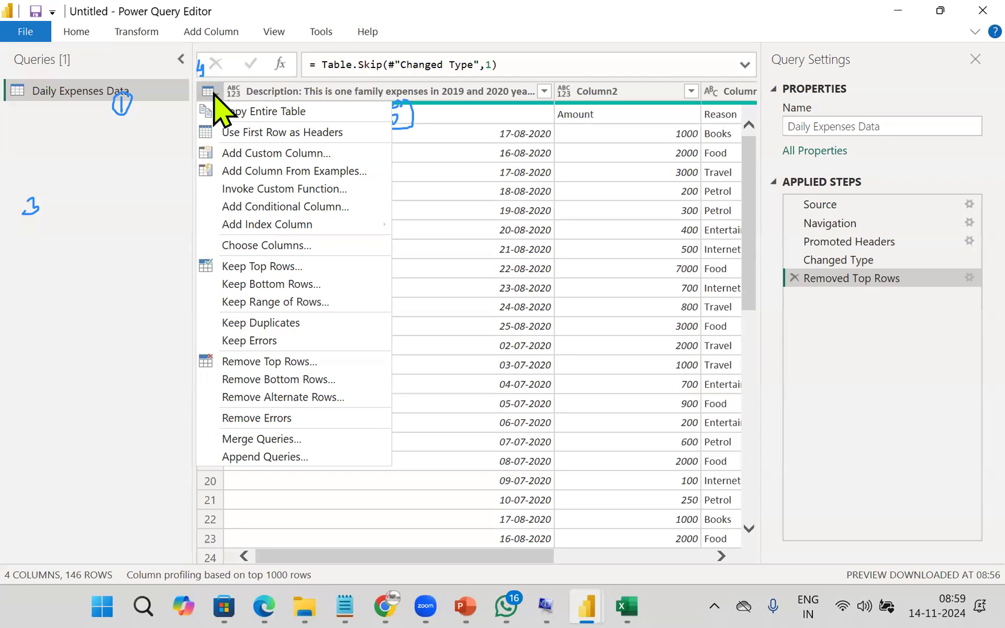
pyautogui.click(244, 134)
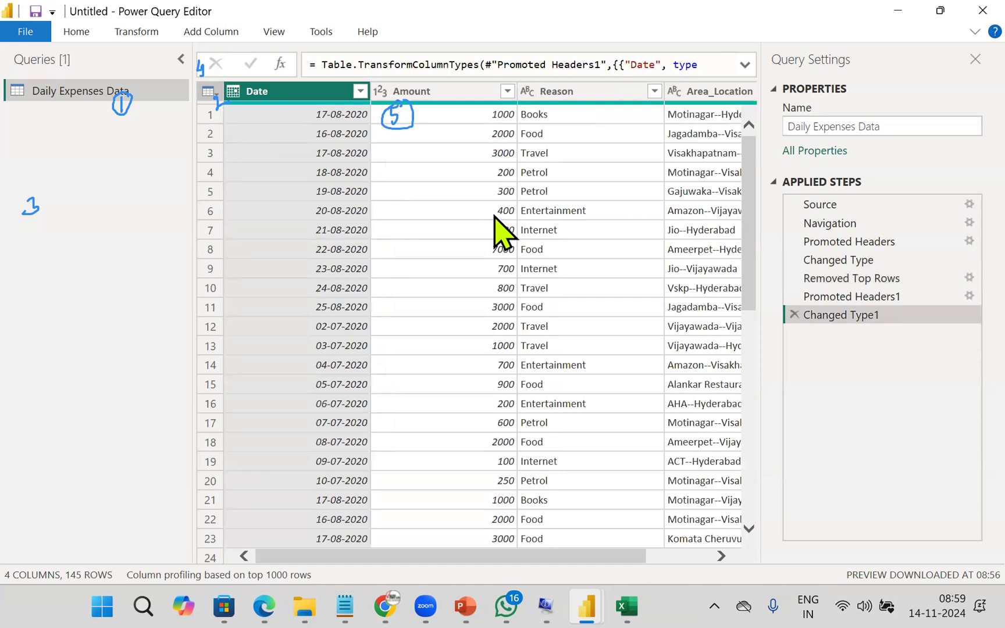
# Split the Area_Location column by the custom delimiter "--" at each occurrence and check the resulting columns
pyautogui.moveTo(560, 556); pyautogui.dragTo(661, 557)
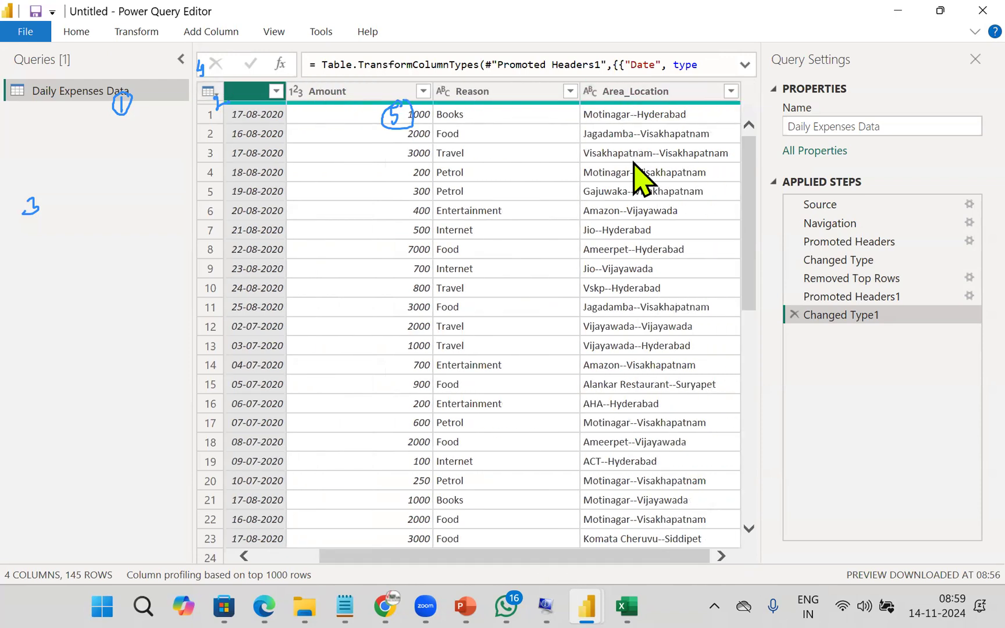
pyautogui.rightClick(636, 92)
pyautogui.moveTo(669, 320)
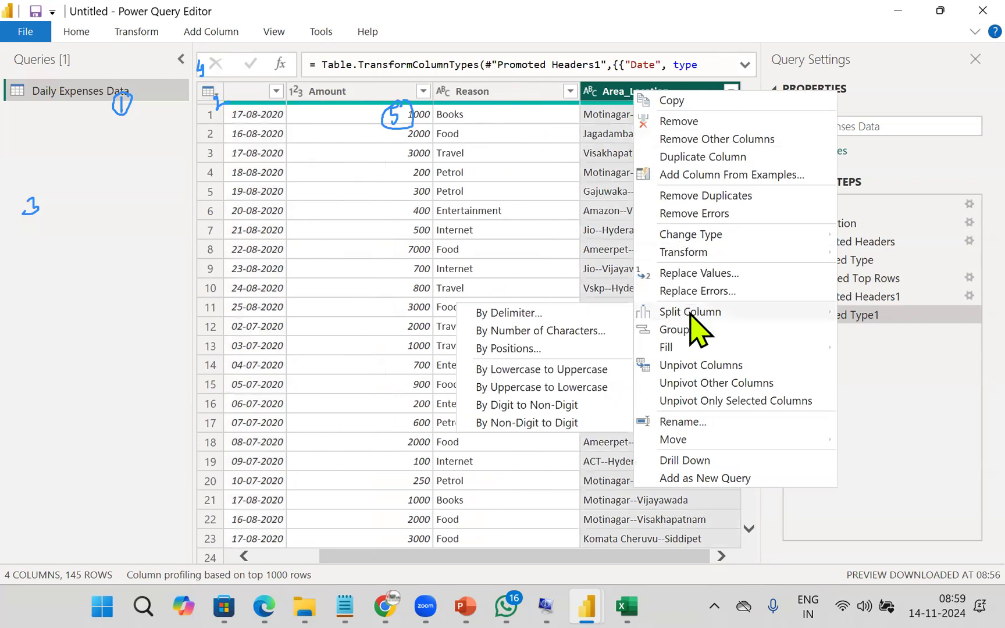
pyautogui.click(548, 315)
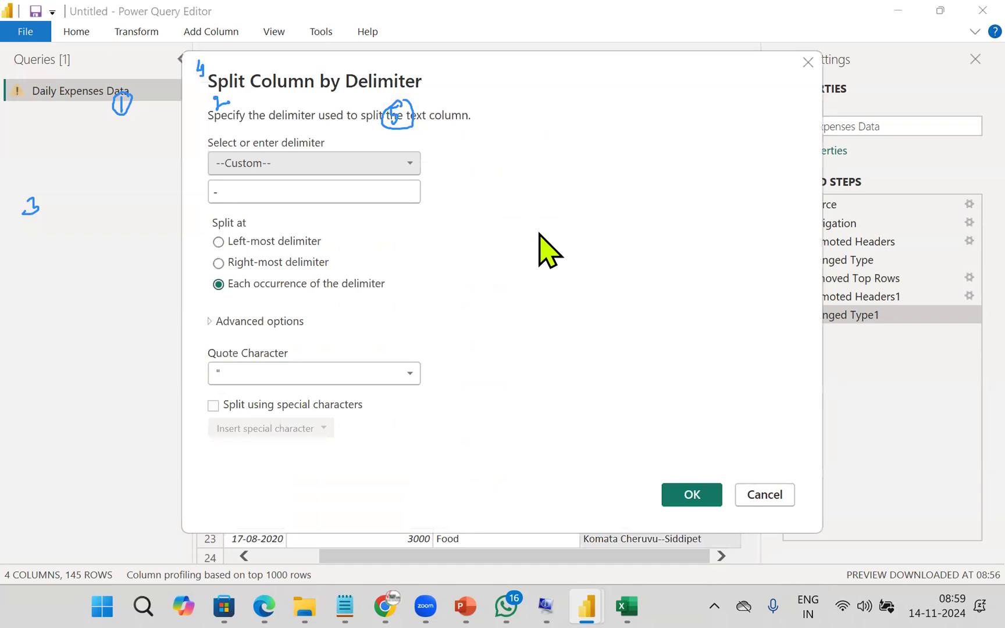
pyautogui.click(249, 192)
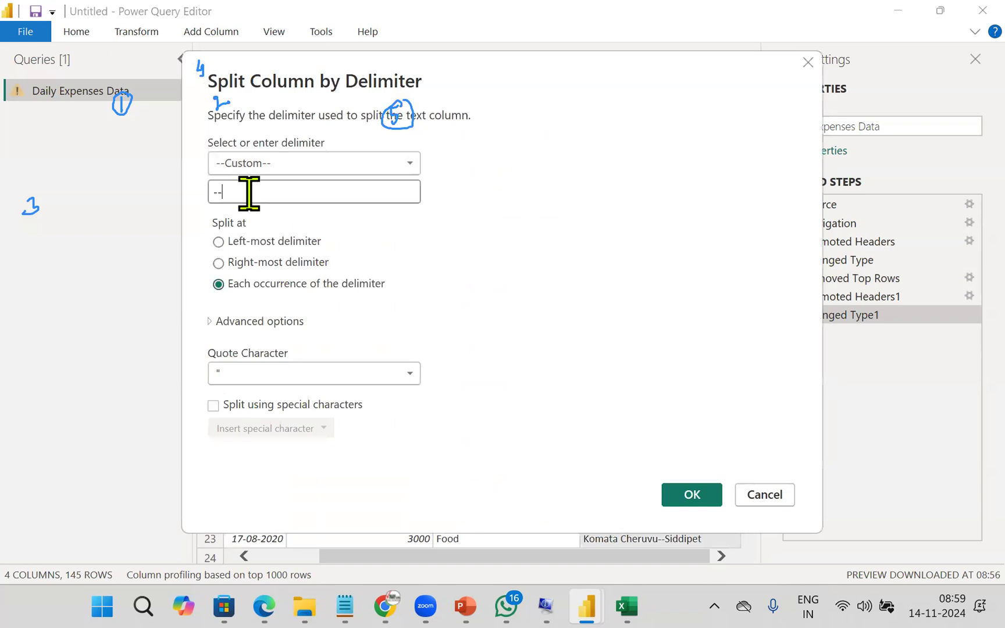
pyautogui.write('-')
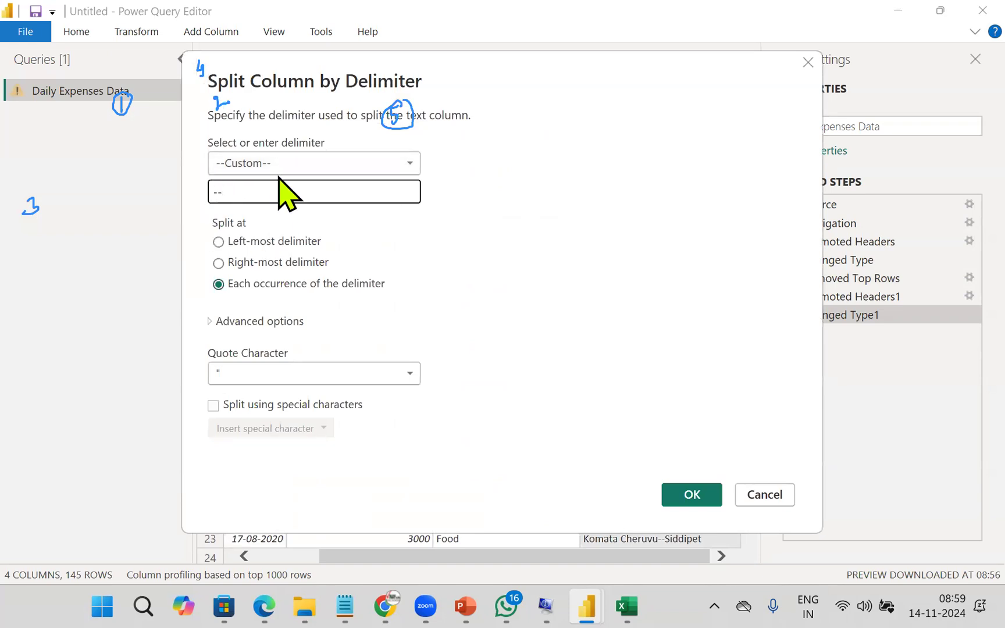
pyautogui.click(692, 495)
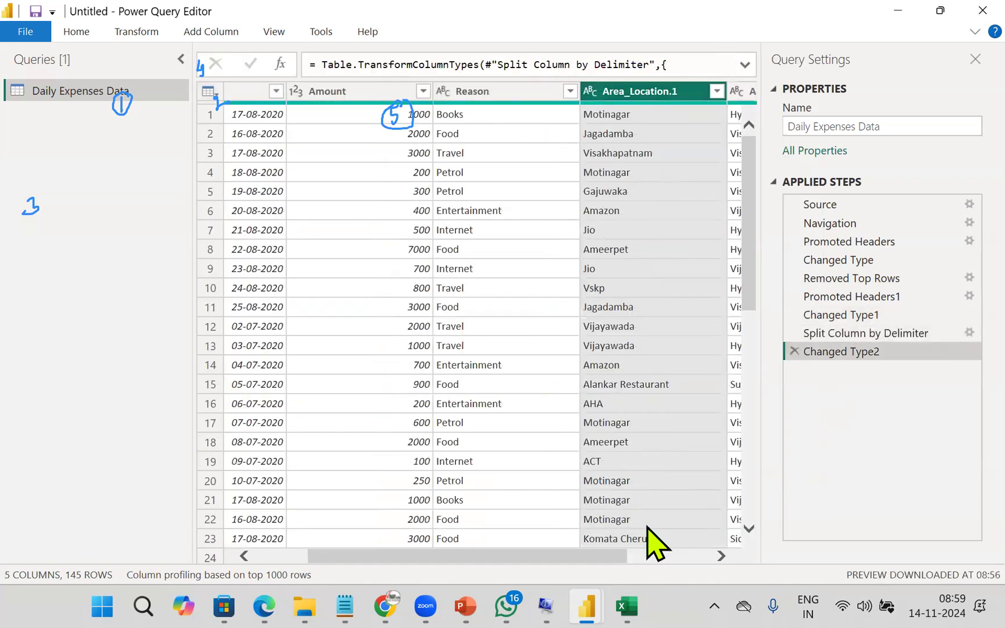
pyautogui.moveTo(612, 557); pyautogui.dragTo(751, 544)
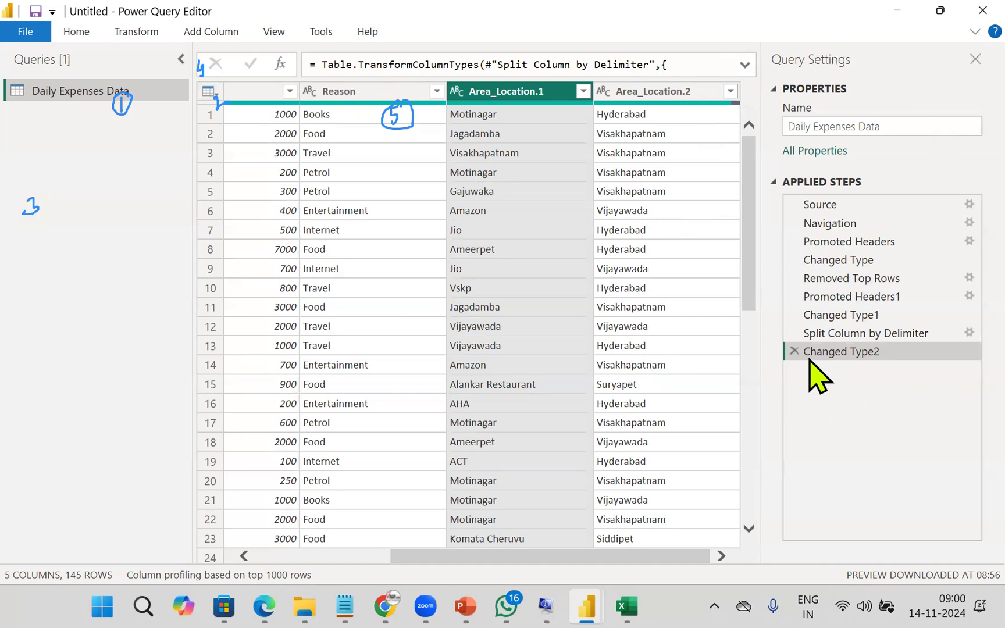
# Delete the applied steps from Changed Type2 back through Removed Top Rows
pyautogui.click(793, 350)
pyautogui.click(794, 333)
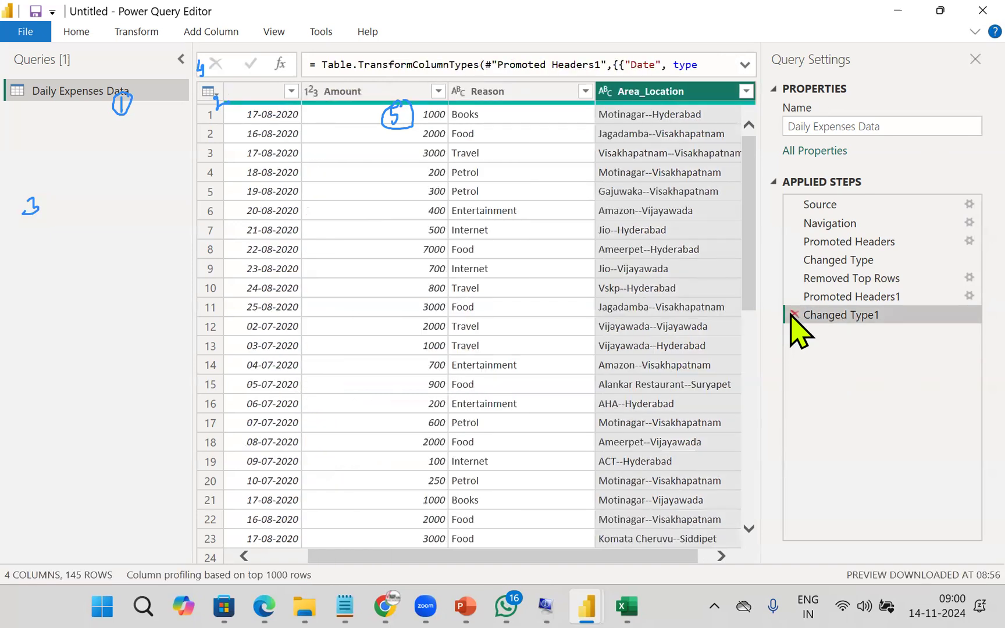
pyautogui.click(794, 314)
pyautogui.click(794, 296)
pyautogui.click(793, 279)
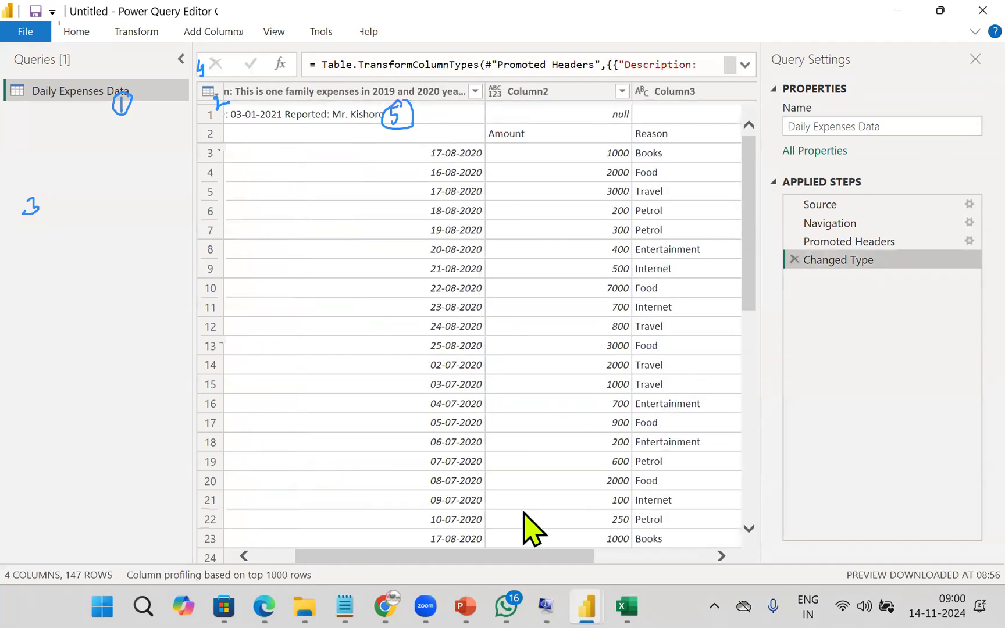
# Remove the top 1 row again from the query and promote the Date, Amount, Reason and Area_Location row to headers
pyautogui.moveTo(519, 559); pyautogui.dragTo(276, 536)
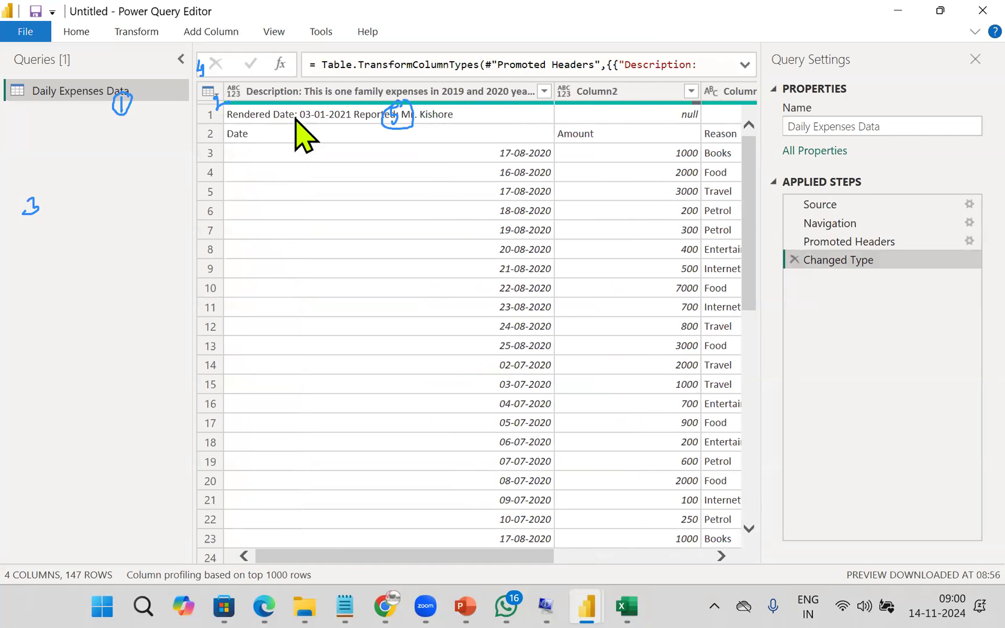
pyautogui.click(209, 92)
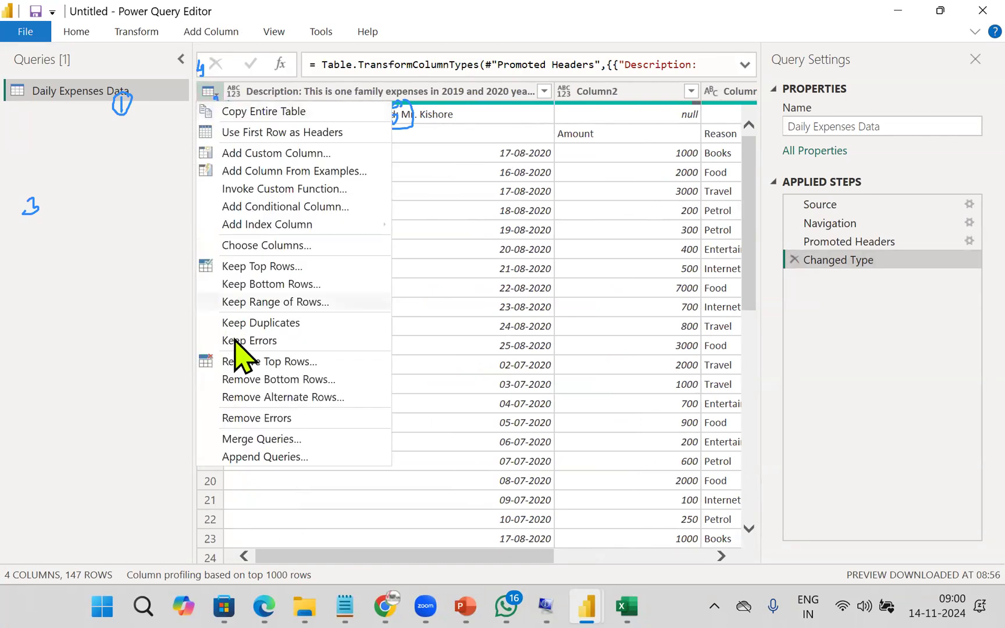
pyautogui.click(256, 362)
pyautogui.write('1')
pyautogui.click(692, 354)
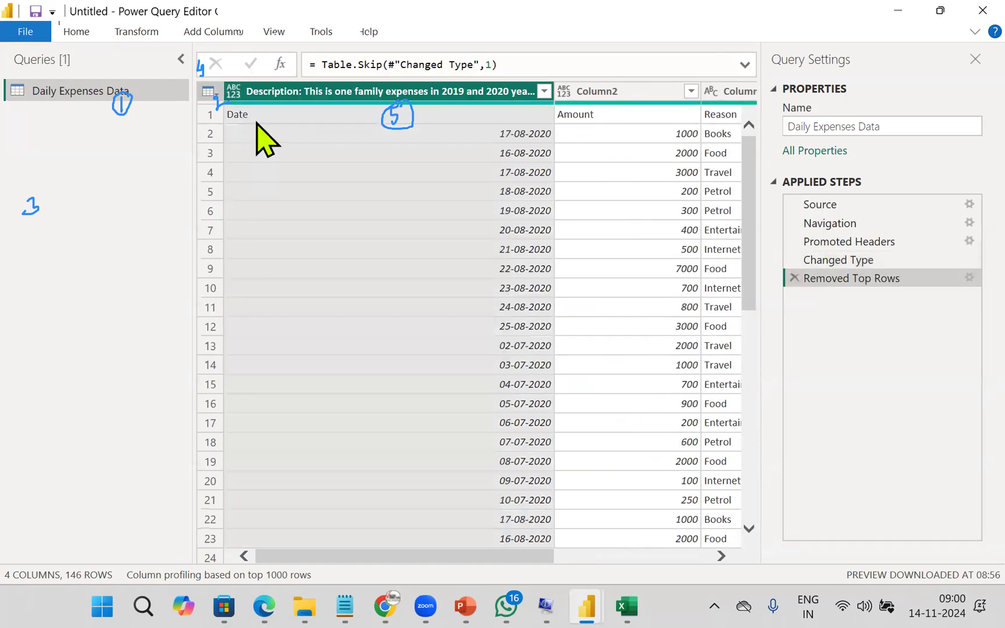
pyautogui.click(208, 93)
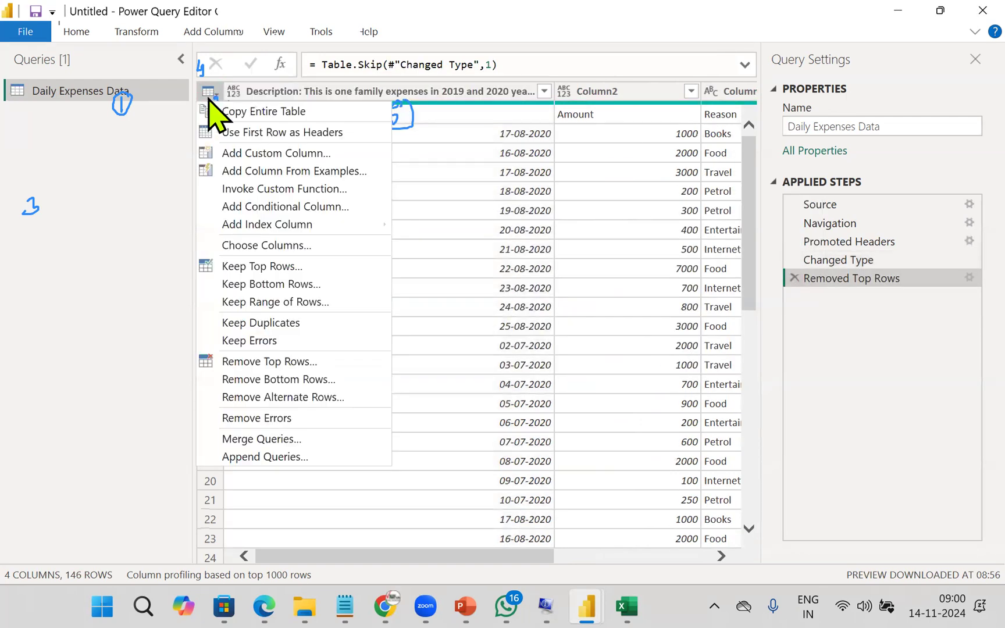
pyautogui.click(245, 134)
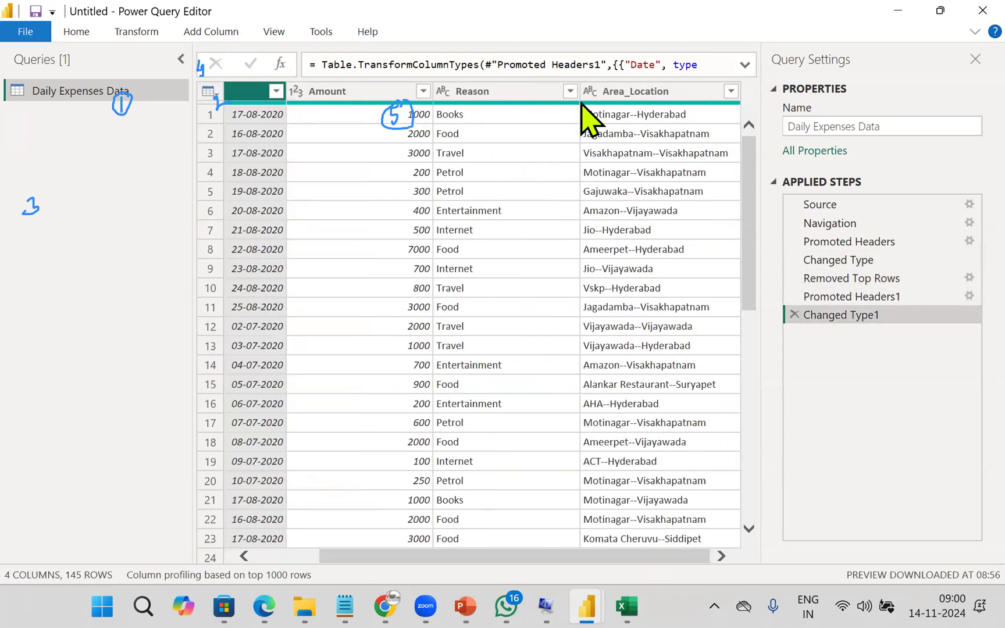
# Split the Area_Location column by the custom delimiter "--"
pyautogui.click(633, 98)
pyautogui.rightClick(631, 97)
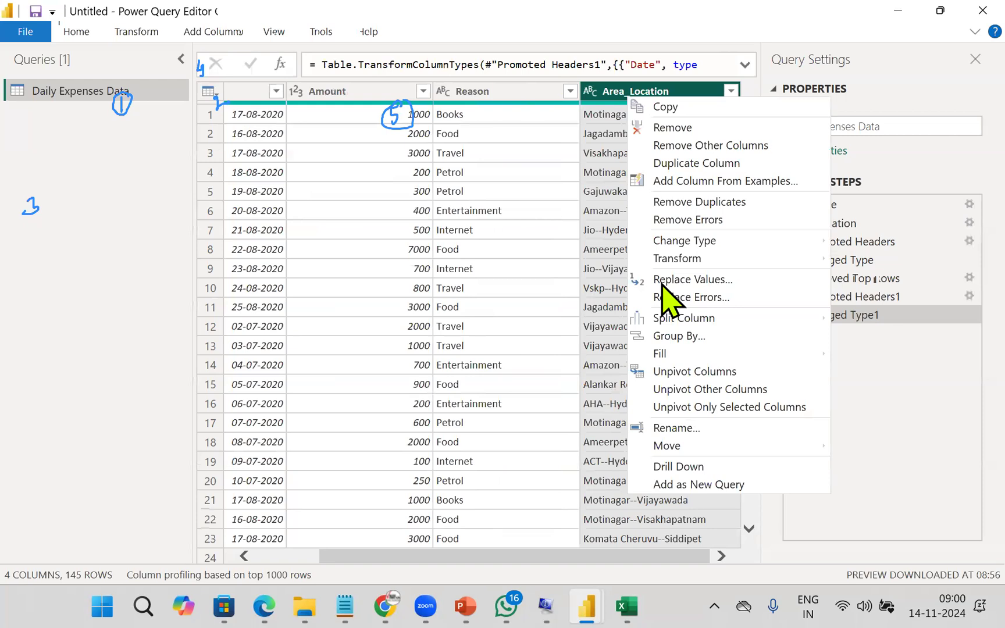
pyautogui.moveTo(669, 317)
pyautogui.click(557, 319)
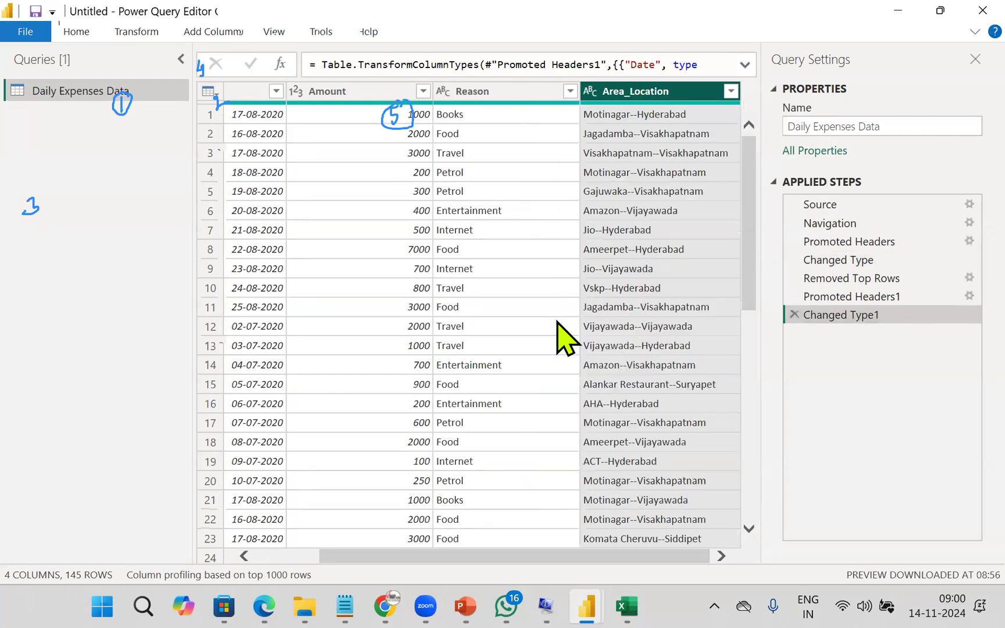
pyautogui.click(273, 195)
pyautogui.write('--')
pyautogui.click(698, 495)
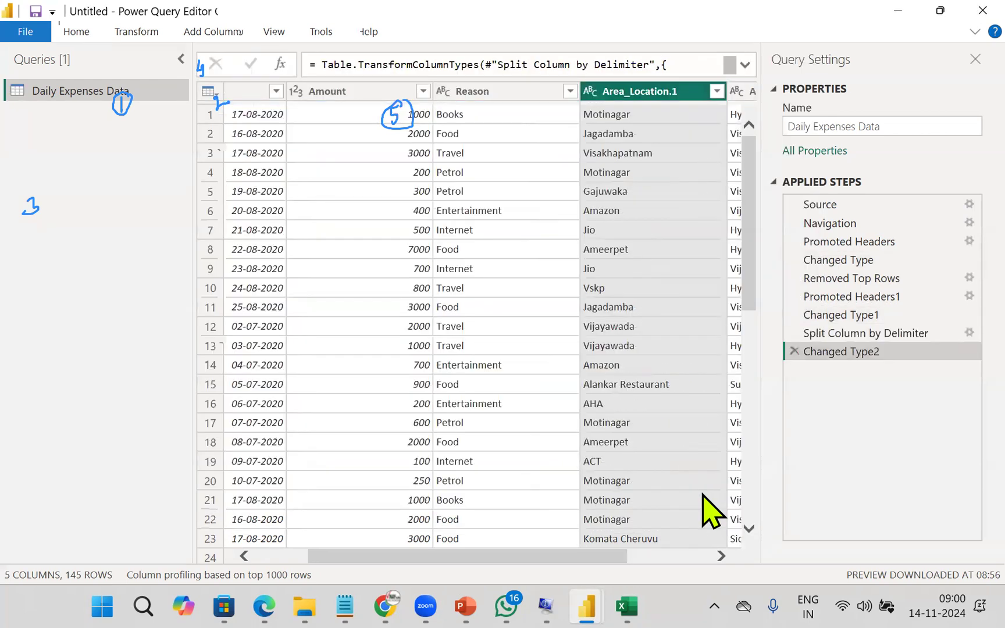
# Rename the Area_Location.1 column as Area and the Area_Location.2 column as Location
pyautogui.moveTo(596, 559); pyautogui.dragTo(761, 559)
pyautogui.doubleClick(522, 93)
pyautogui.write('Area')
pyautogui.press('Return')
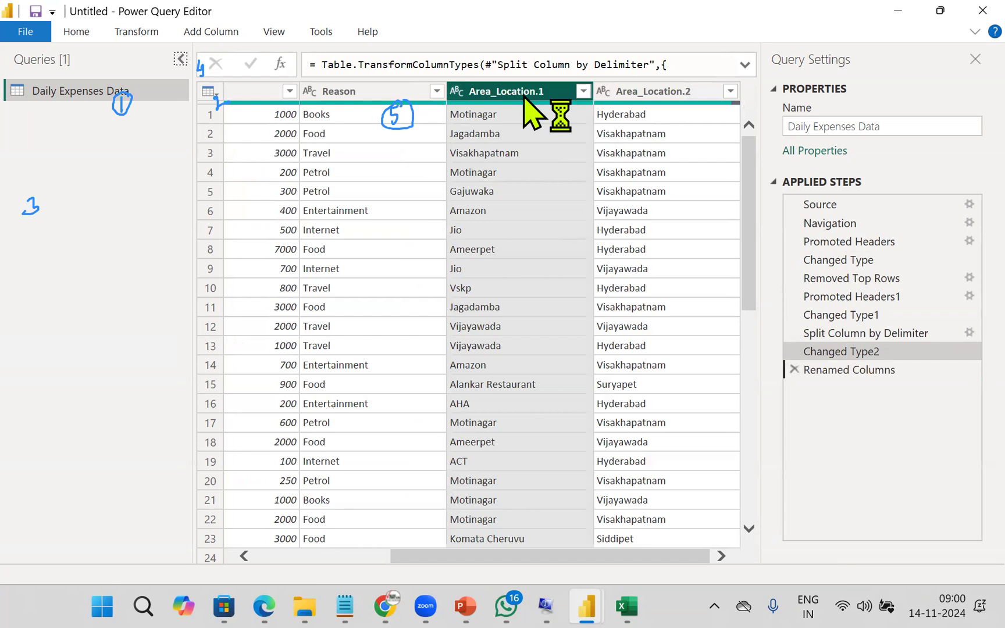
pyautogui.doubleClick(665, 91)
pyautogui.write('Loc')
pyautogui.press('Return')
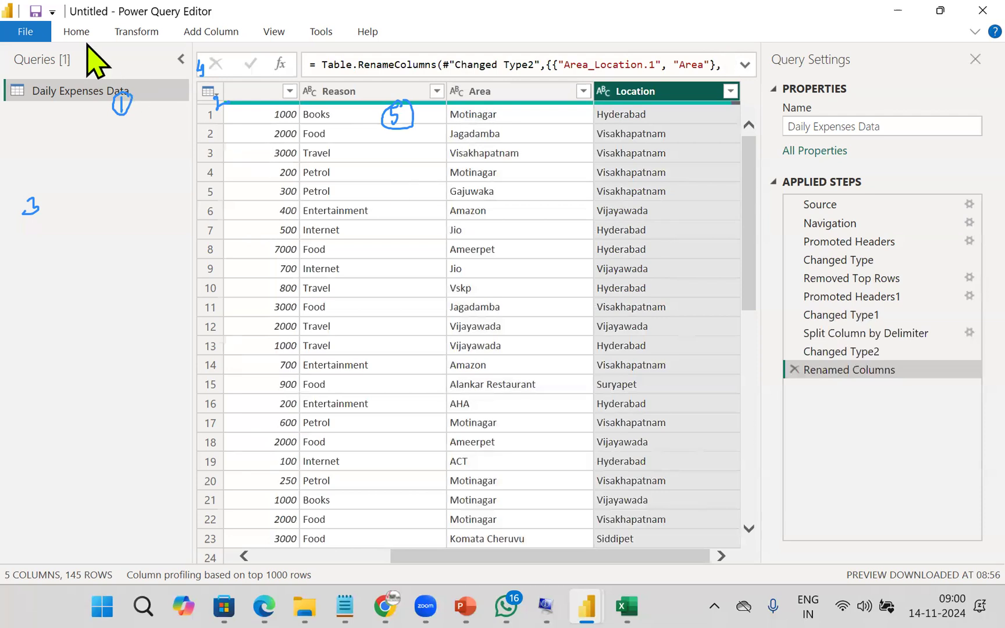
# Close Power Query Editor and apply the query changes to the report
pyautogui.click(88, 37)
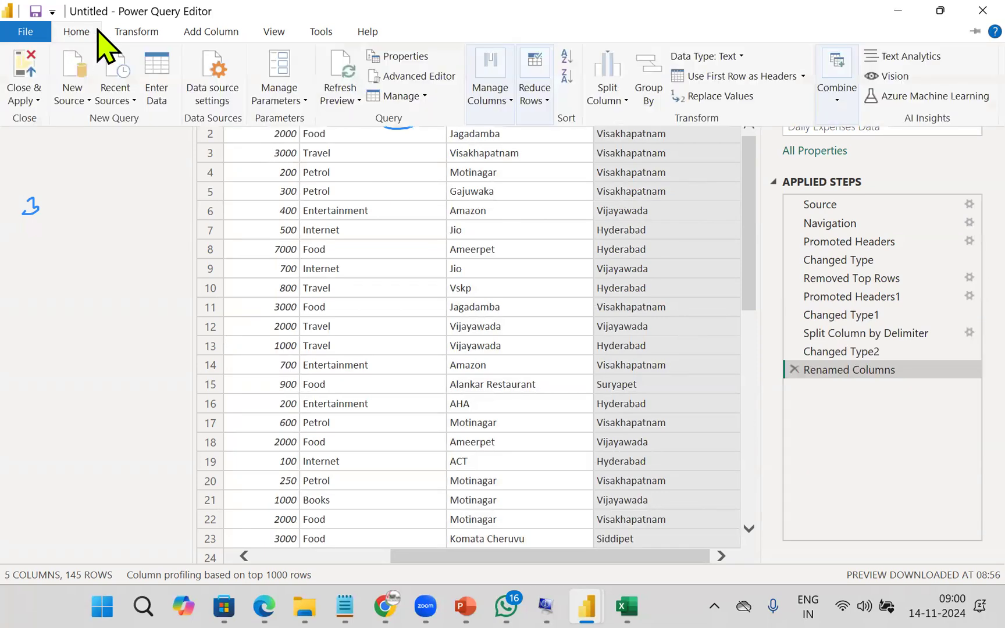
pyautogui.click(38, 101)
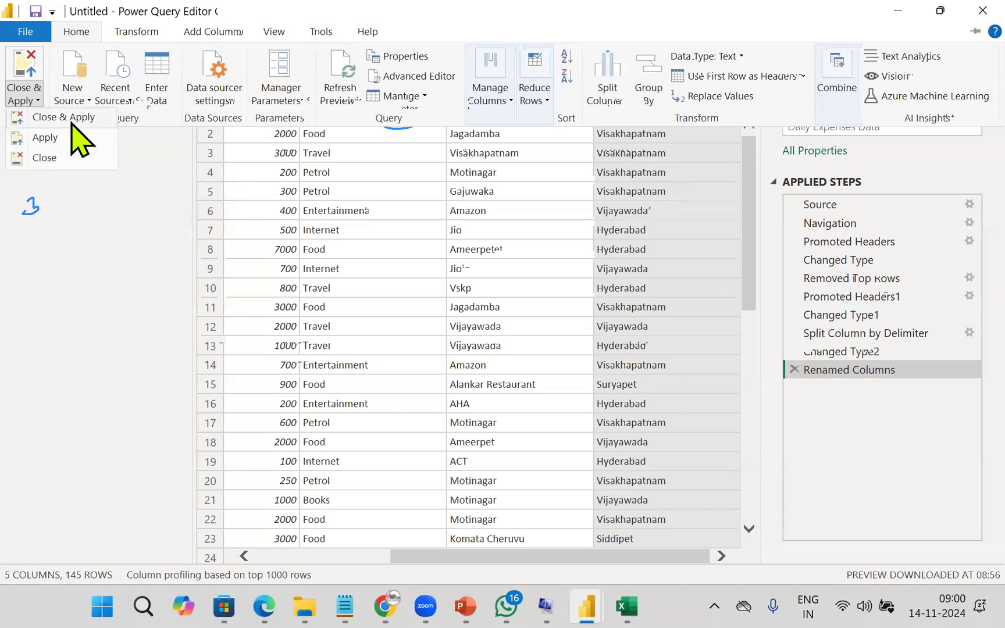
pyautogui.click(121, 122)
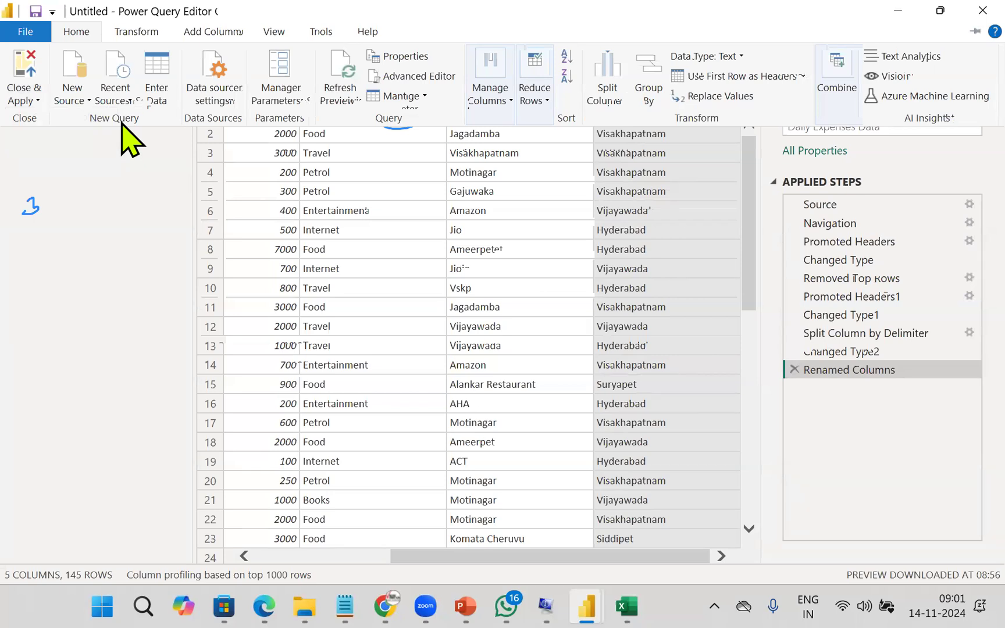
pyautogui.click(24, 100)
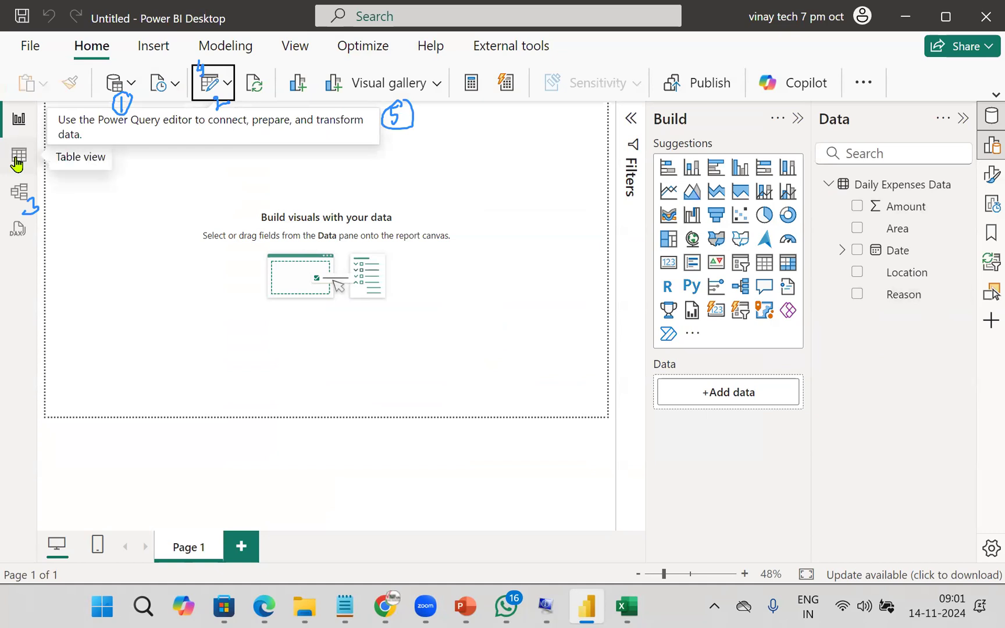
# Review the Daily Expenses Data table in table view and model view, and return to report view with the modeling commands shown
pyautogui.click(17, 160)
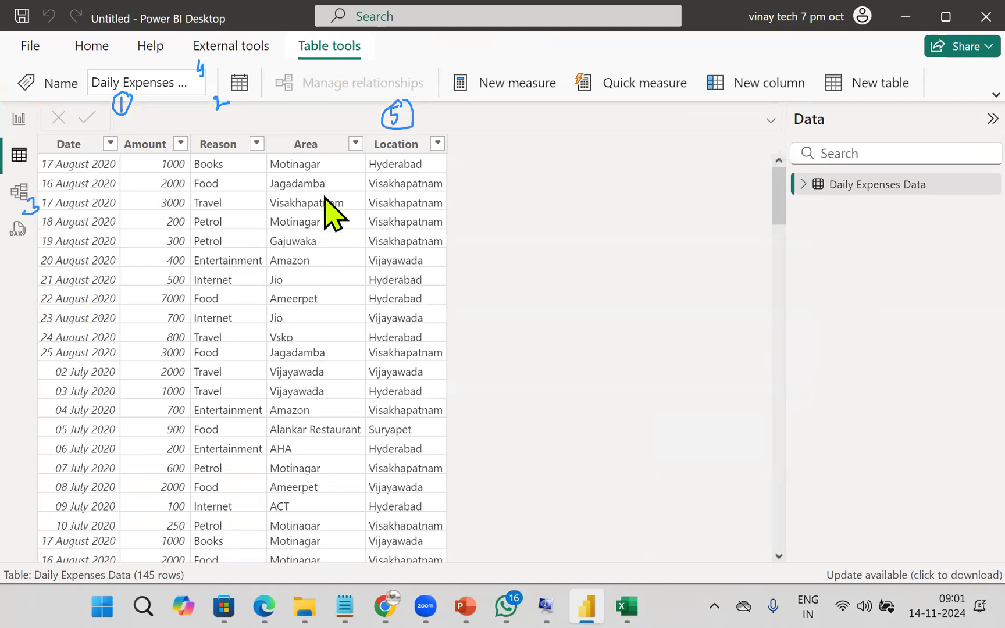
pyautogui.click(18, 193)
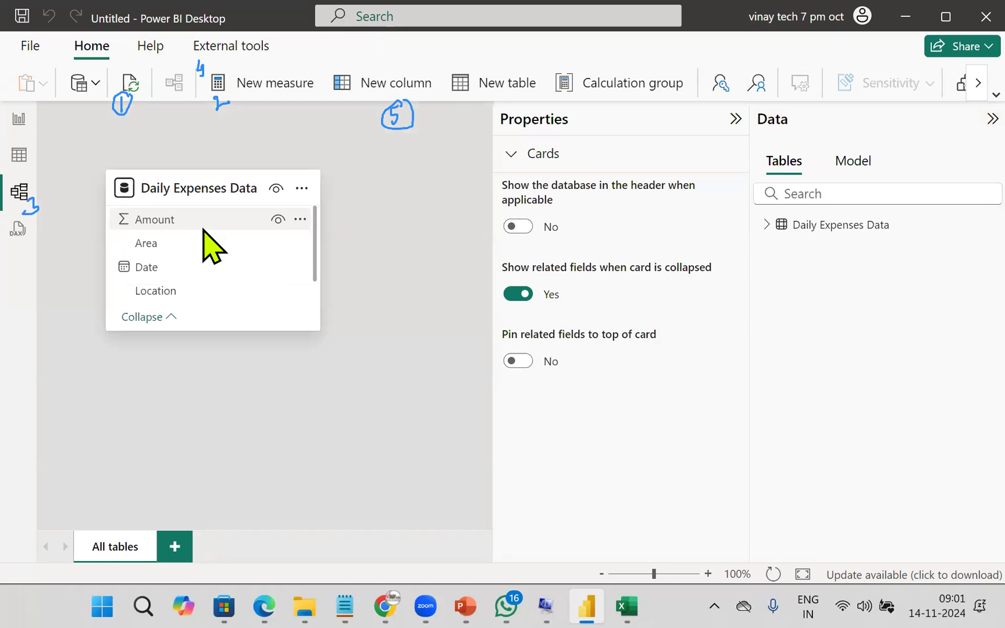
pyautogui.click(19, 121)
pyautogui.click(222, 51)
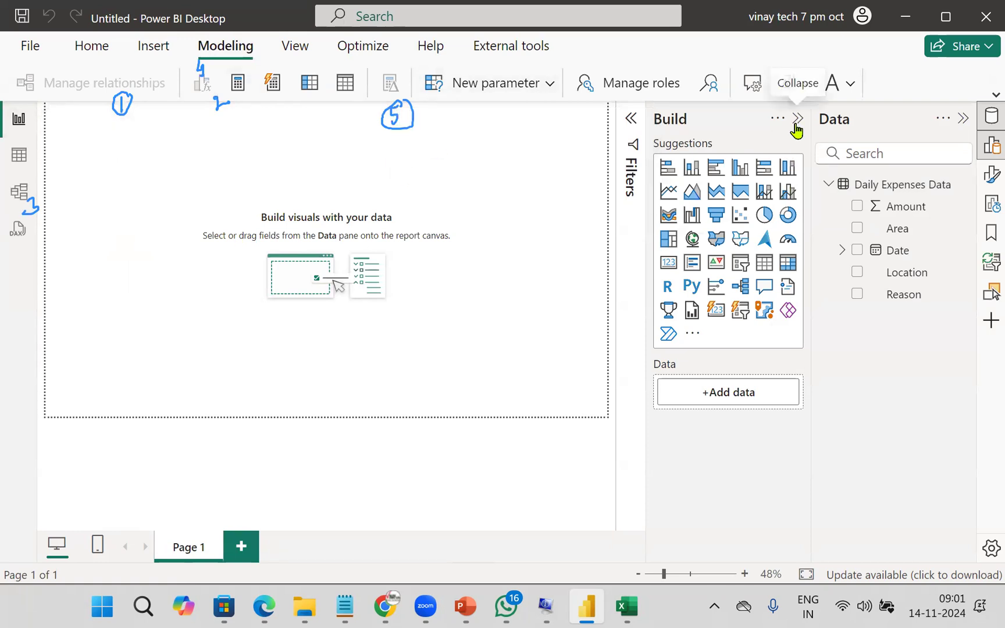
# Collapse the Build and Data panes and clear the pen annotations from the screen
pyautogui.click(798, 118)
pyautogui.click(964, 119)
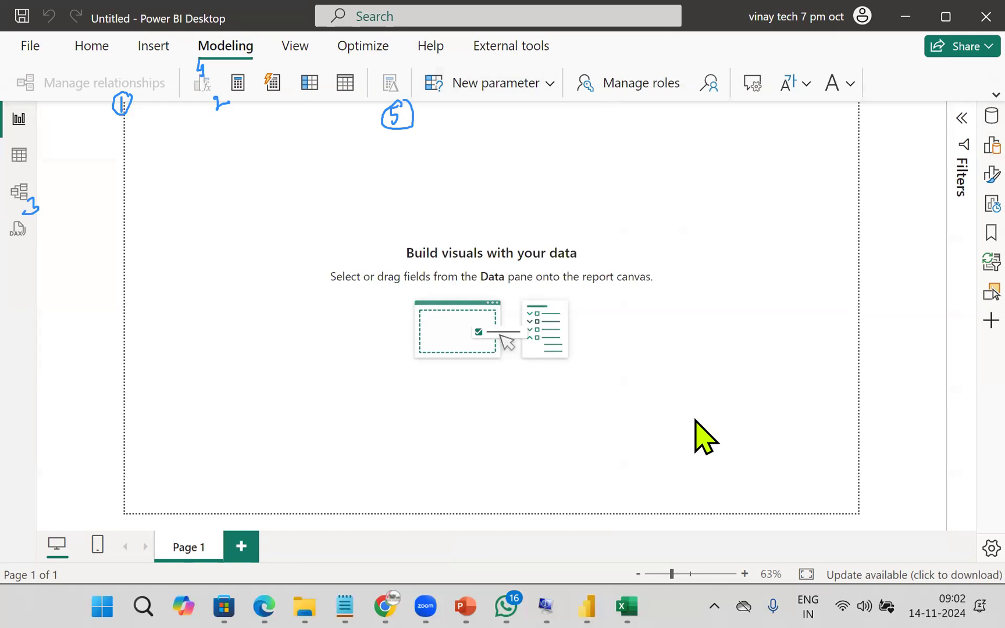
pyautogui.press('Escape')
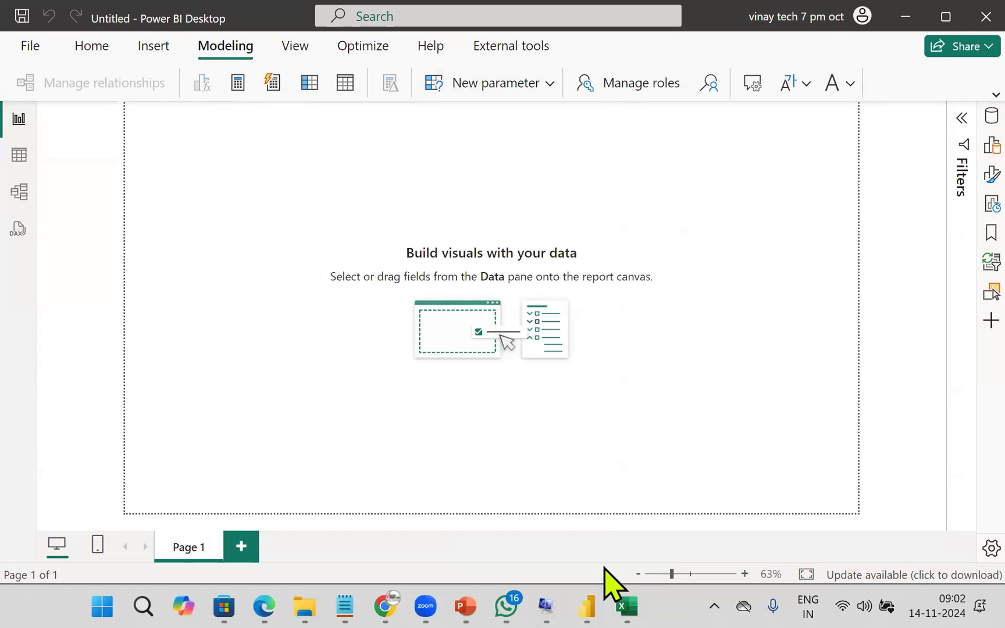
# Switch to the Demo Day 2 PowerPoint slide show and go back to the Self Service BI (SSBI) Example slide
pyautogui.moveTo(466, 606)
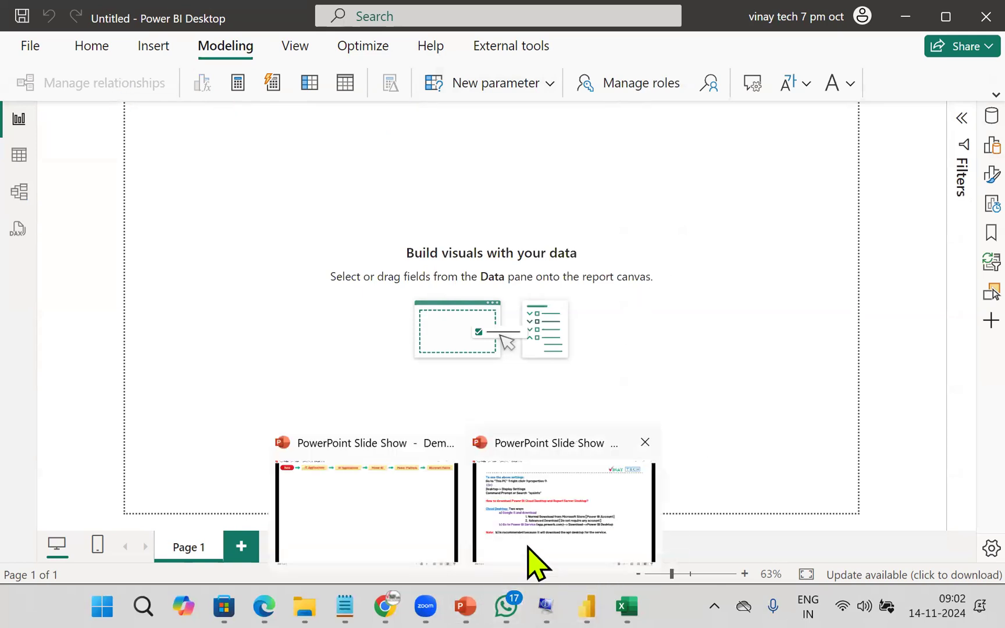
pyautogui.click(535, 559)
pyautogui.press('Left')
pyautogui.press('Left')
pyautogui.press('Left')
pyautogui.press('Left')
pyautogui.press('Left')
pyautogui.press('Left')
pyautogui.press('Left')
pyautogui.press('Left')
pyautogui.press('Left')
pyautogui.press('Left')
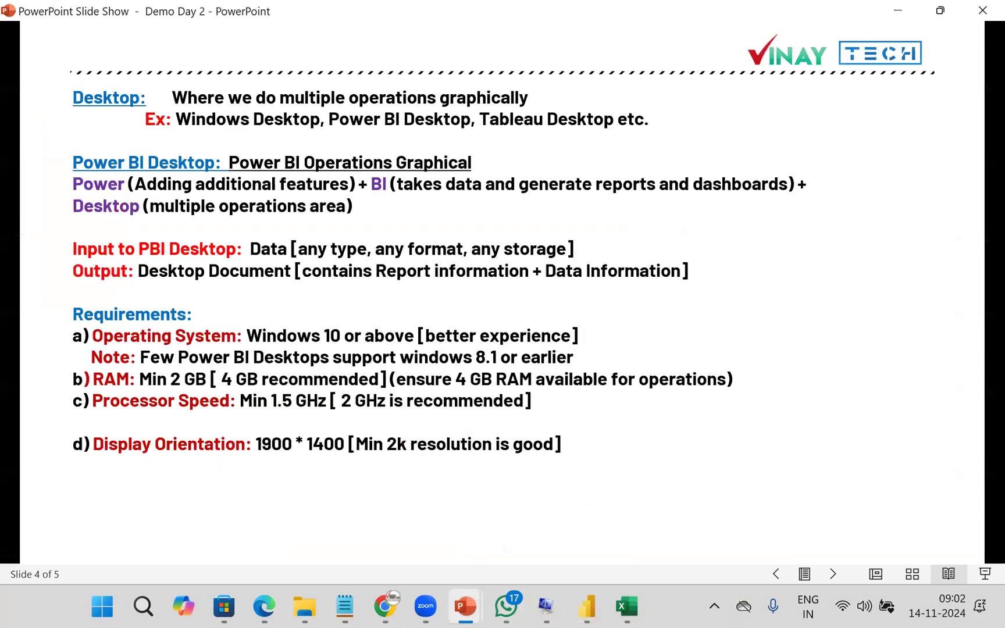
pyautogui.press('Left')
pyautogui.press('Left')
pyautogui.press('Left')
pyautogui.press('Left')
pyautogui.press('Left')
pyautogui.press('Left')
pyautogui.press('Left')
pyautogui.press('Left')
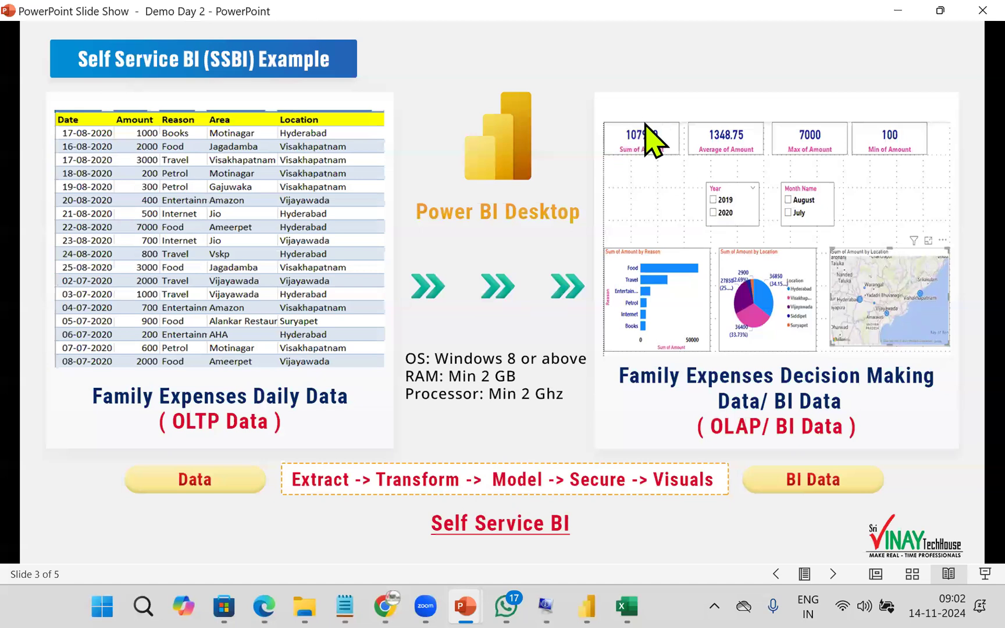
# Annotate the slide in red, labelling the cards as one value and the Year and Month Name slicers as a manual filter
pyautogui.moveTo(615, 99); pyautogui.dragTo(827, 88)
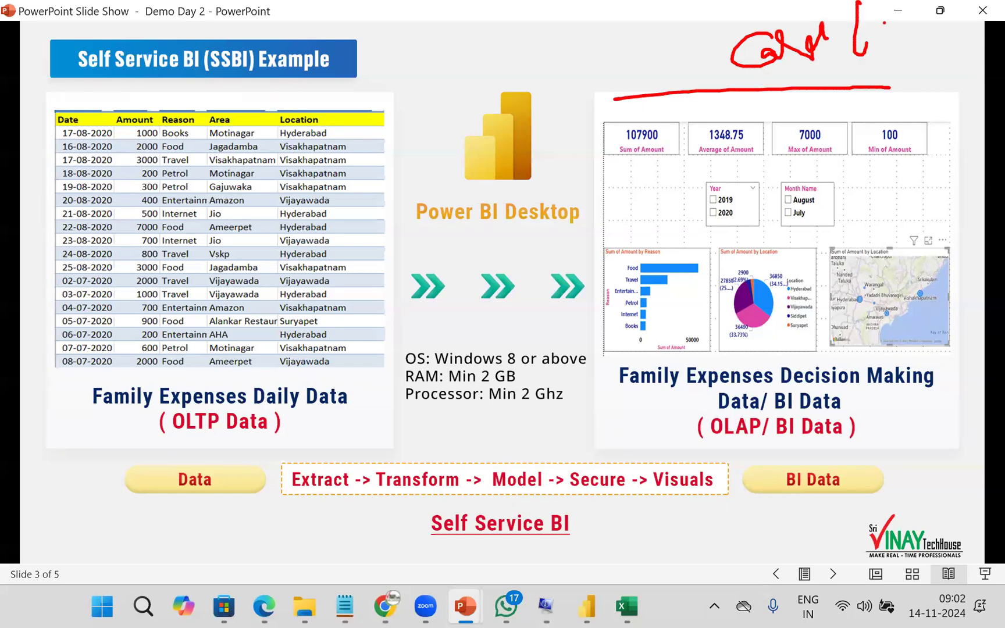
pyautogui.moveTo(900, 27); pyautogui.dragTo(943, 18)
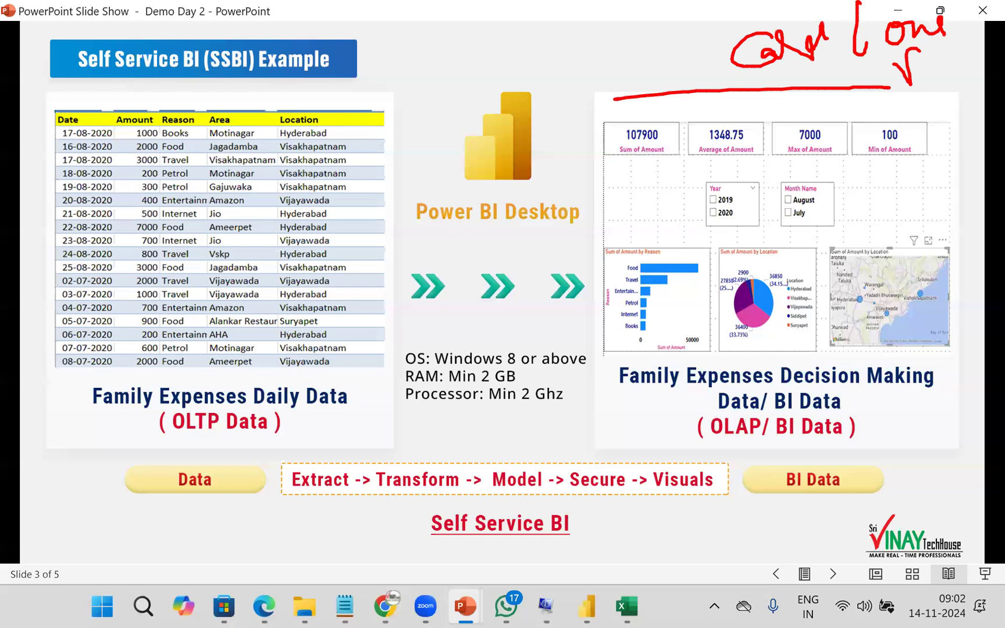
pyautogui.moveTo(992, 58); pyautogui.dragTo(1001, 77)
pyautogui.moveTo(993, 21); pyautogui.dragTo(1004, 45)
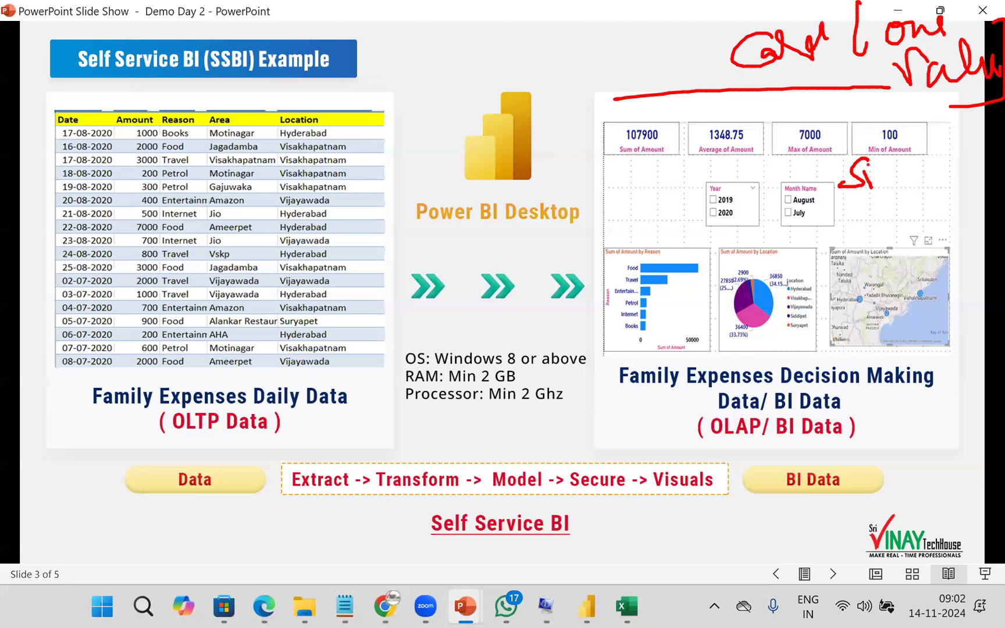
pyautogui.moveTo(855, 215); pyautogui.dragTo(885, 220)
pyautogui.moveTo(950, 207); pyautogui.dragTo(963, 170)
pyautogui.moveTo(937, 227)
pyautogui.mouseDown()
pyautogui.moveTo(943, 260)
pyautogui.moveTo(961, 233)
pyautogui.mouseUp()
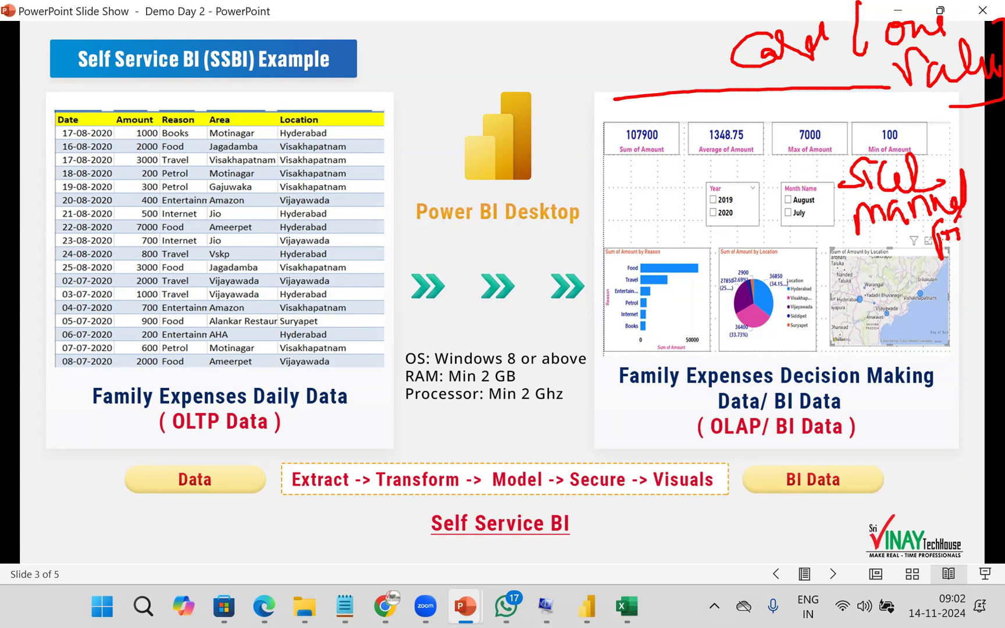
# Label the slide's three charts in red handwriting as stacked bar, pie and map
pyautogui.moveTo(664, 240); pyautogui.dragTo(744, 256)
pyautogui.moveTo(618, 204); pyautogui.dragTo(605, 231)
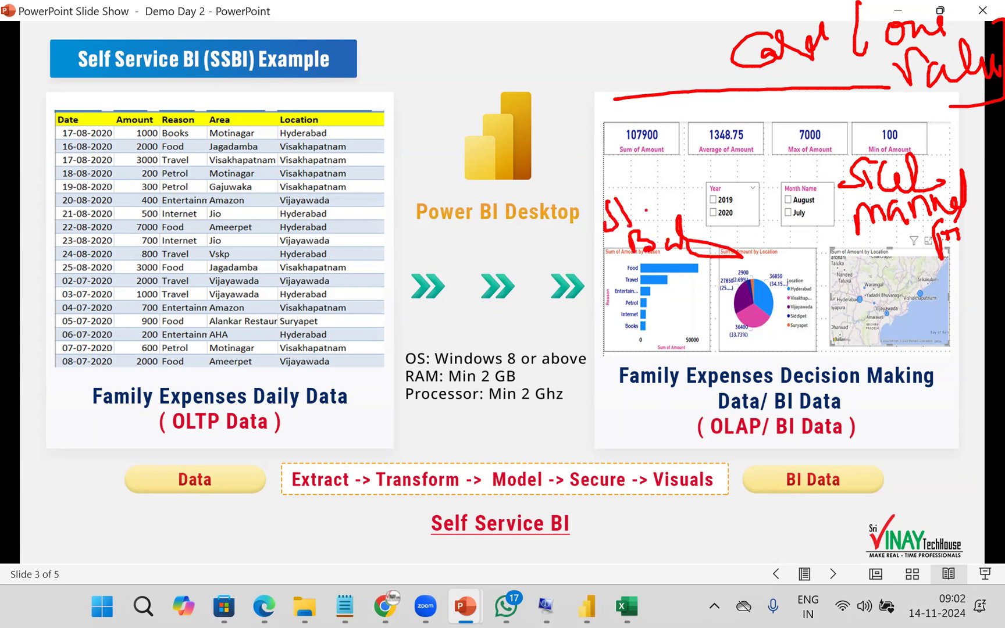
pyautogui.moveTo(756, 234)
pyautogui.mouseDown()
pyautogui.moveTo(760, 266)
pyautogui.moveTo(860, 255)
pyautogui.moveTo(876, 263)
pyautogui.mouseUp()
pyautogui.moveTo(874, 281); pyautogui.dragTo(873, 250)
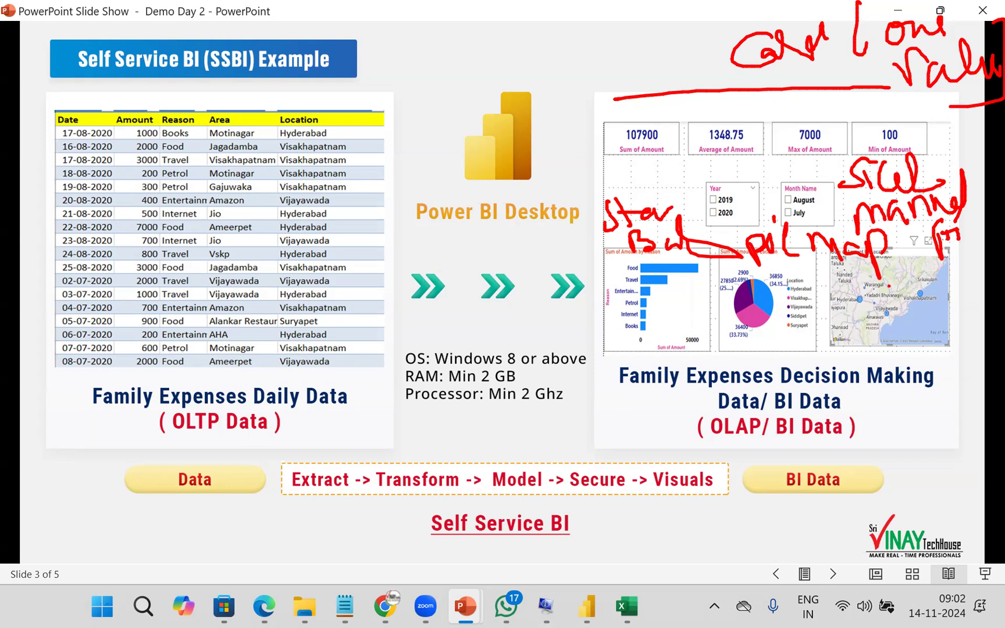
# Mark the Sum of Amount card and the bar chart with red notes, and erase all annotations from the slide
pyautogui.moveTo(657, 119)
pyautogui.mouseDown()
pyautogui.moveTo(605, 117)
pyautogui.moveTo(666, 119)
pyautogui.moveTo(556, 87)
pyautogui.mouseUp()
pyautogui.moveTo(675, 268)
pyautogui.mouseDown()
pyautogui.moveTo(550, 320)
pyautogui.moveTo(607, 330)
pyautogui.mouseUp()
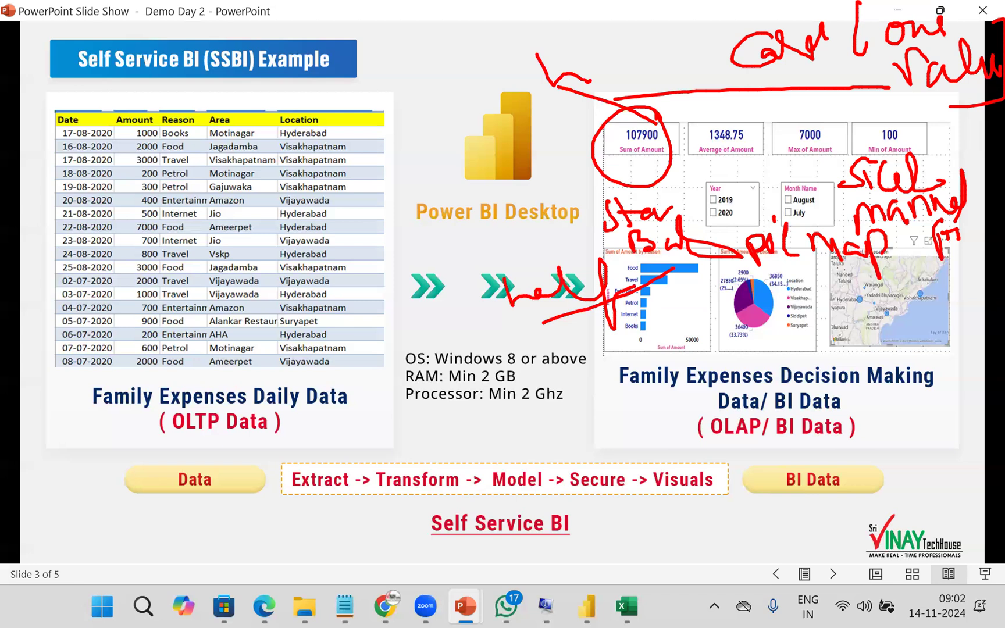
pyautogui.press('e')
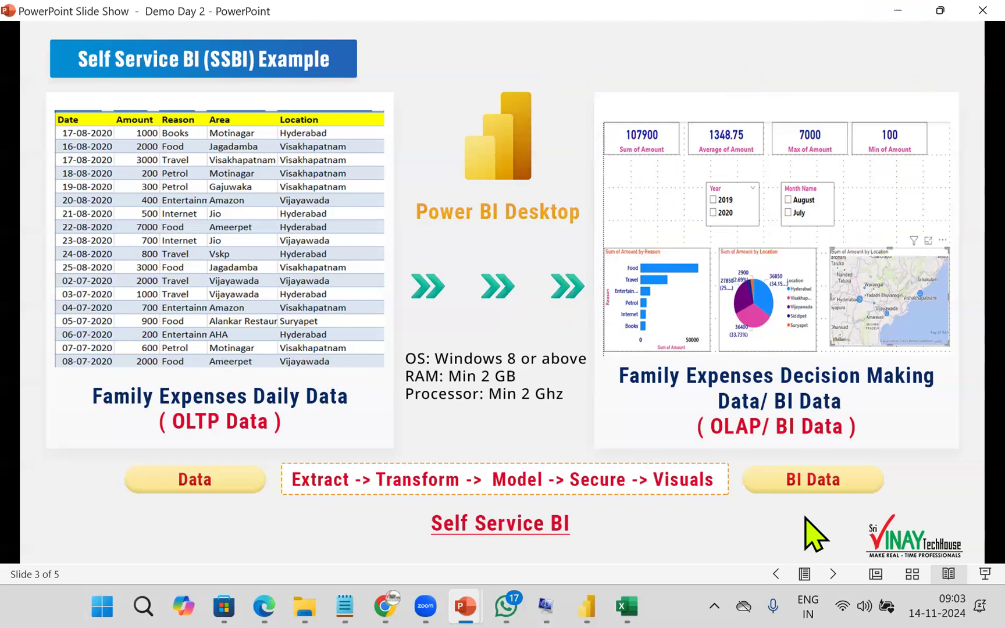
# Switch back to Power BI Desktop and show the Build pane in the report view
pyautogui.moveTo(590, 588)
pyautogui.click(586, 569)
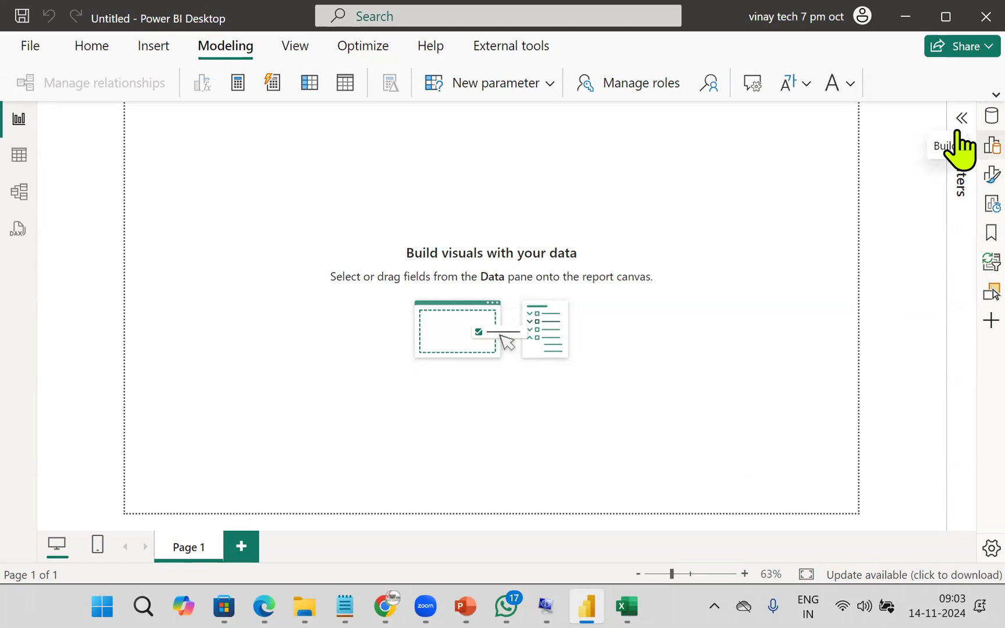
pyautogui.click(992, 146)
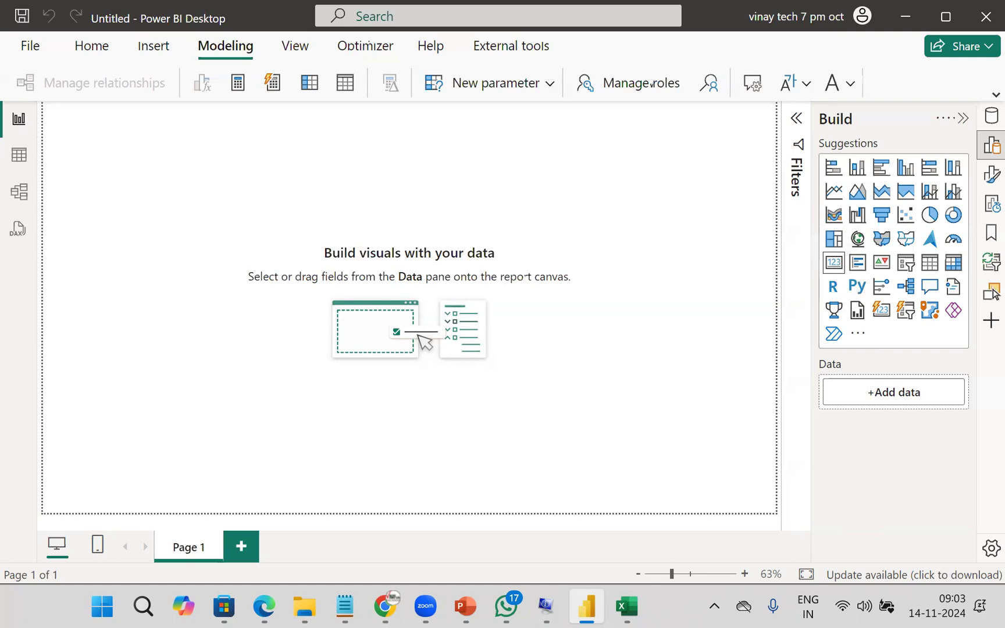
# Circle the visuals gallery with the number 1, annotate the Add data area and Format pane control, and clear the markings
pyautogui.moveTo(868, 233)
pyautogui.mouseDown()
pyautogui.moveTo(841, 218)
pyautogui.moveTo(907, 192)
pyautogui.mouseUp()
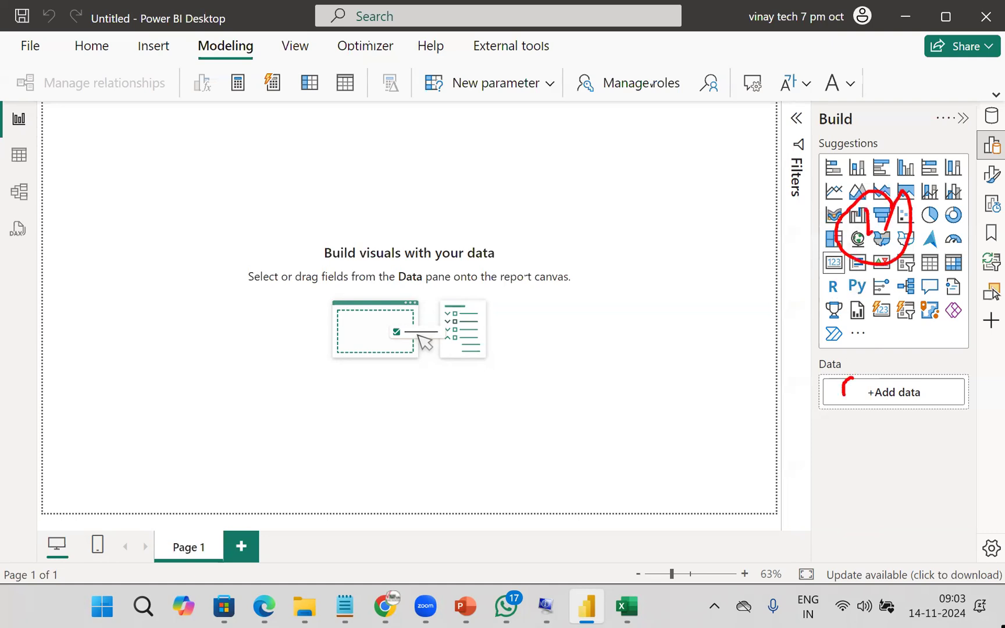
pyautogui.moveTo(853, 379); pyautogui.dragTo(899, 405)
pyautogui.moveTo(893, 363)
pyautogui.mouseDown()
pyautogui.moveTo(913, 407)
pyautogui.moveTo(908, 351)
pyautogui.mouseUp()
pyautogui.moveTo(1003, 174); pyautogui.dragTo(986, 158)
pyautogui.moveTo(964, 207); pyautogui.dragTo(964, 233)
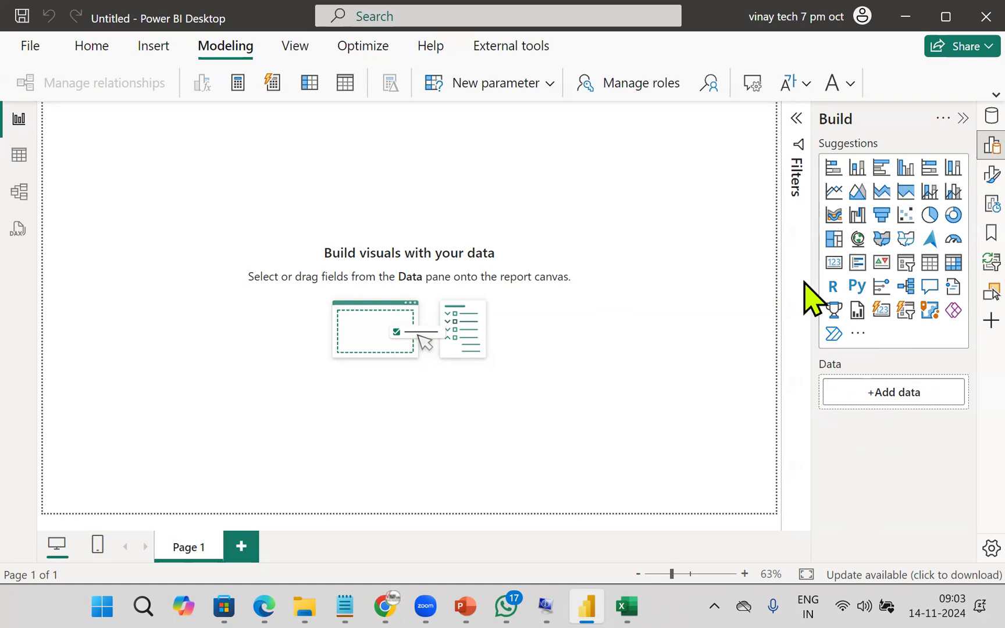
# Add a card visual showing the Amount field from Daily Expenses Data, with the Filters pane collapsed
pyautogui.click(833, 264)
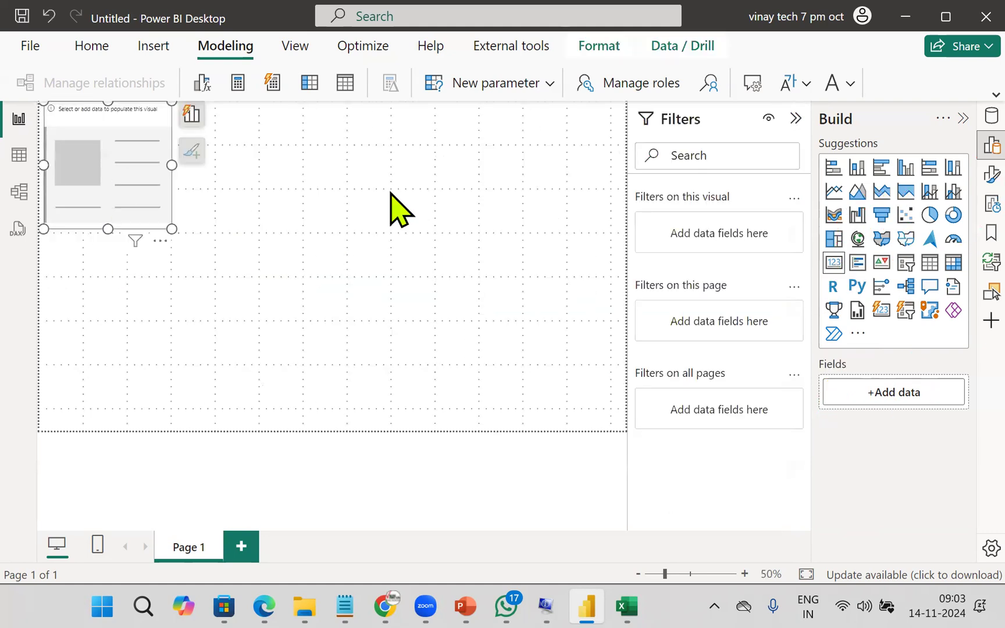
pyautogui.click(795, 118)
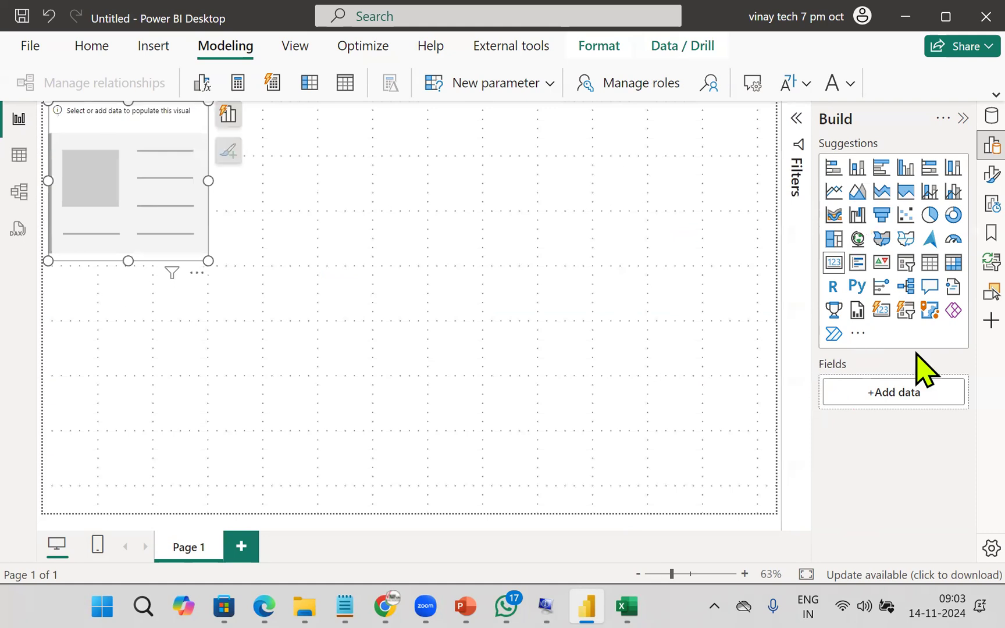
pyautogui.click(885, 397)
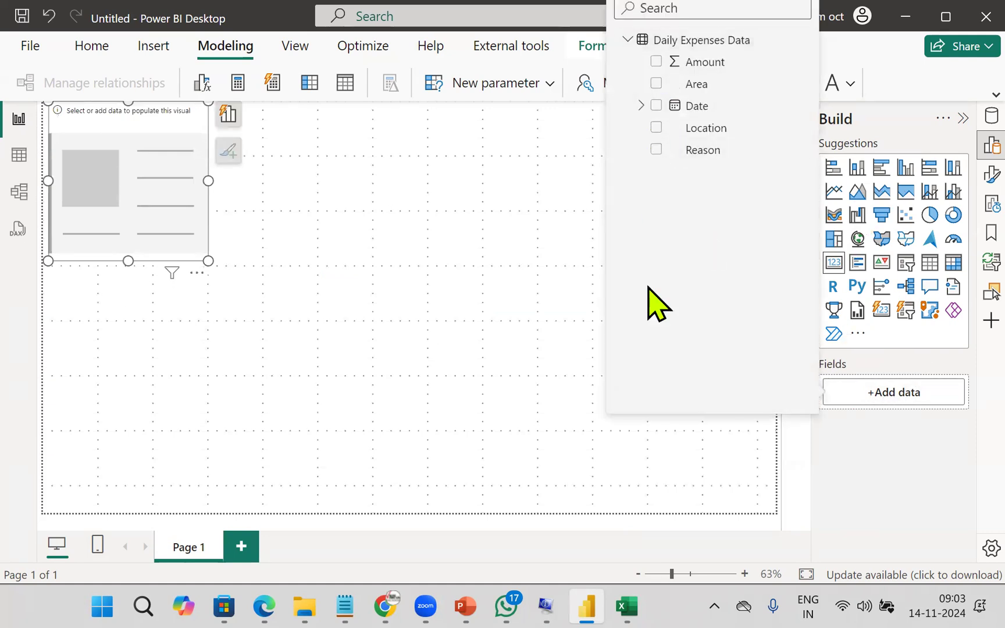
pyautogui.click(656, 61)
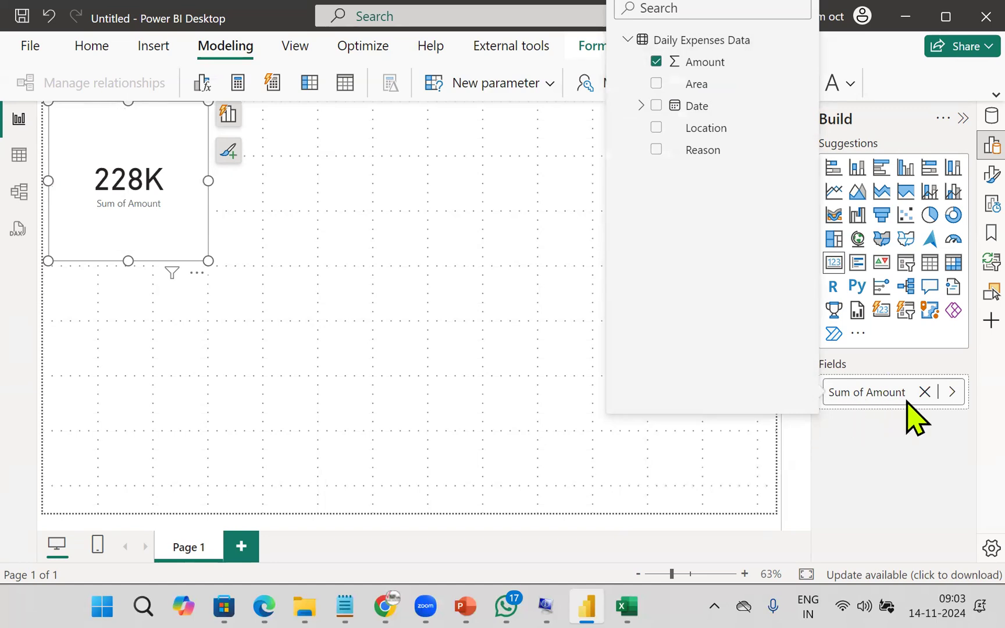
pyautogui.click(428, 282)
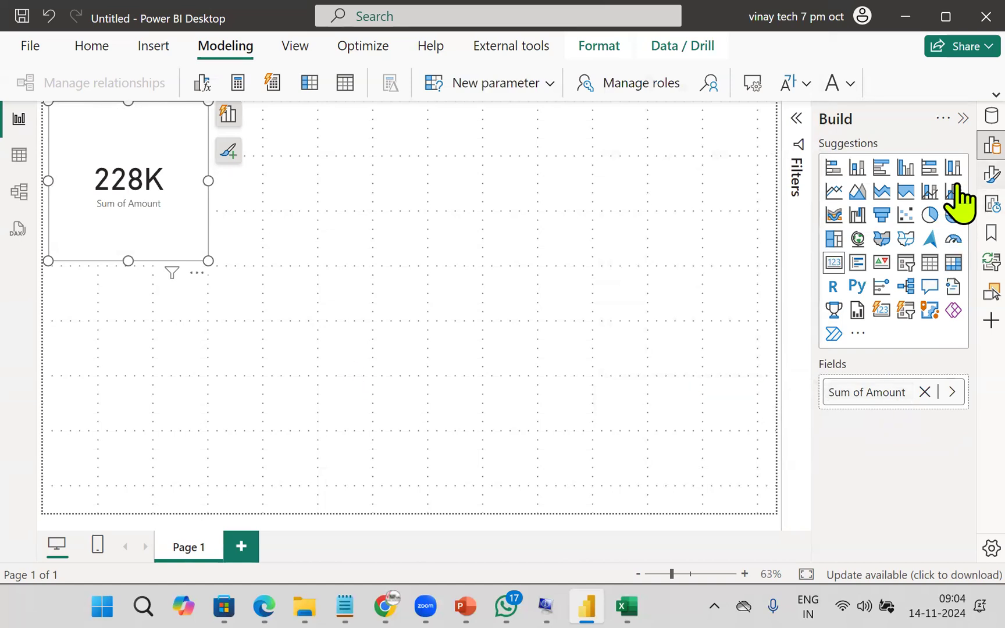
# Show the formatting options for the Sum of Amount card and turn on its visual border
pyautogui.click(991, 174)
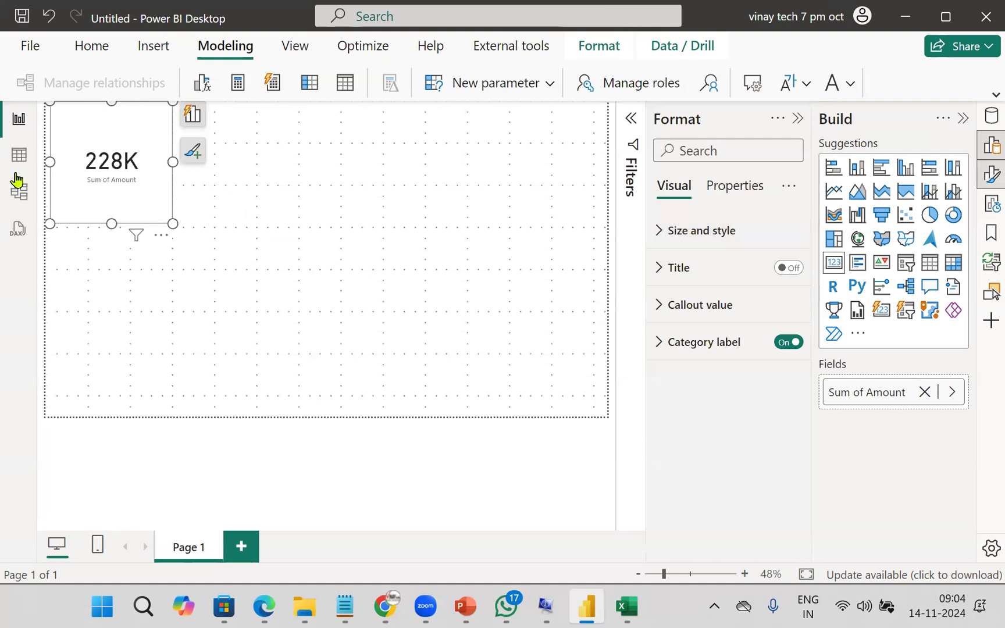
pyautogui.click(658, 232)
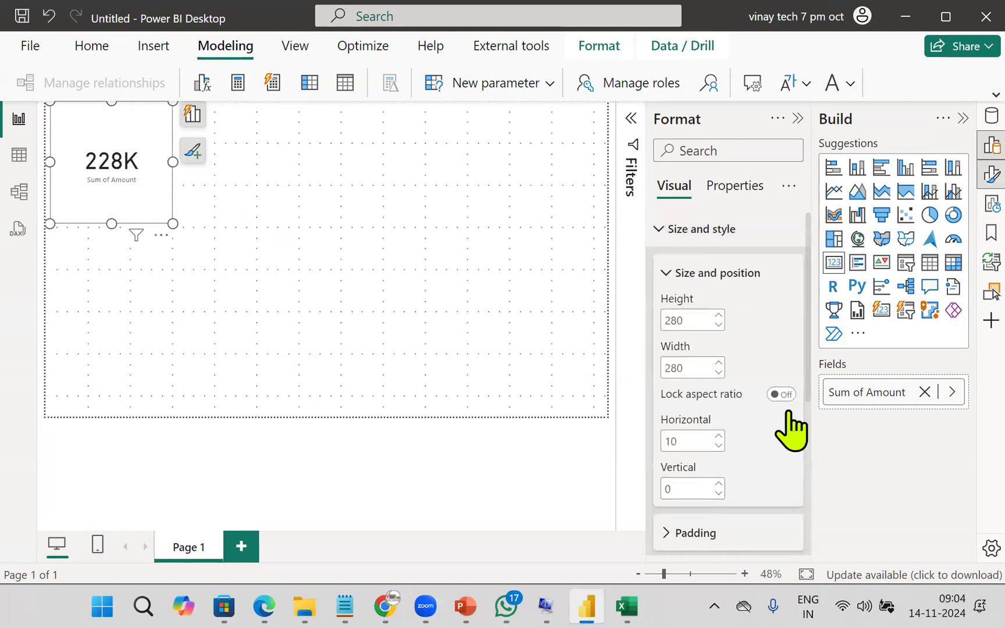
pyautogui.scroll(-5, 785, 401)
pyautogui.click(781, 347)
pyautogui.scroll(5, 645, 352)
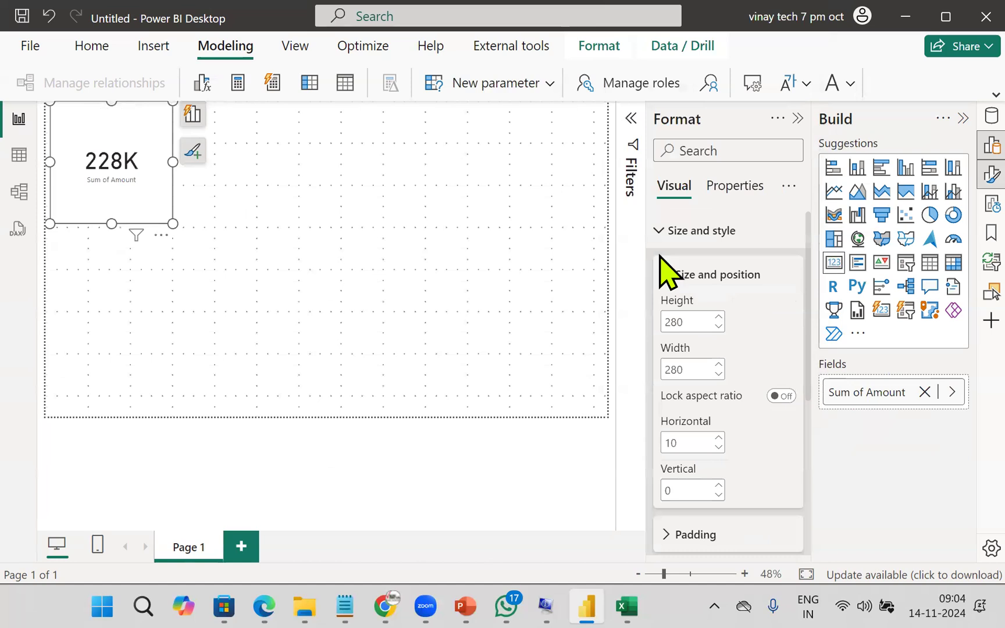
pyautogui.click(678, 233)
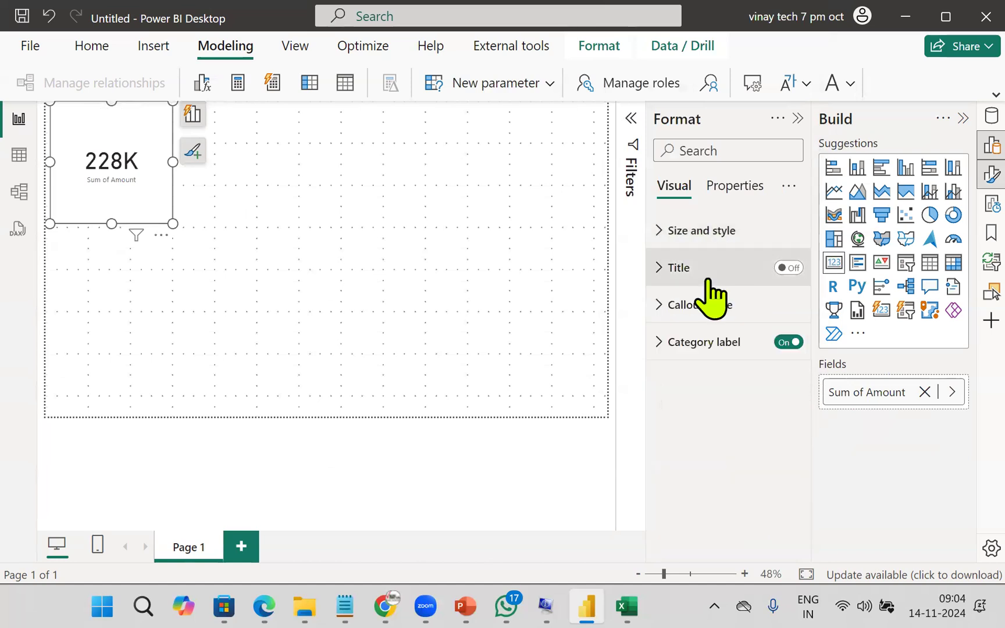
# Turn on the card's title and set its text to Total Spent
pyautogui.click(788, 267)
pyautogui.click(666, 278)
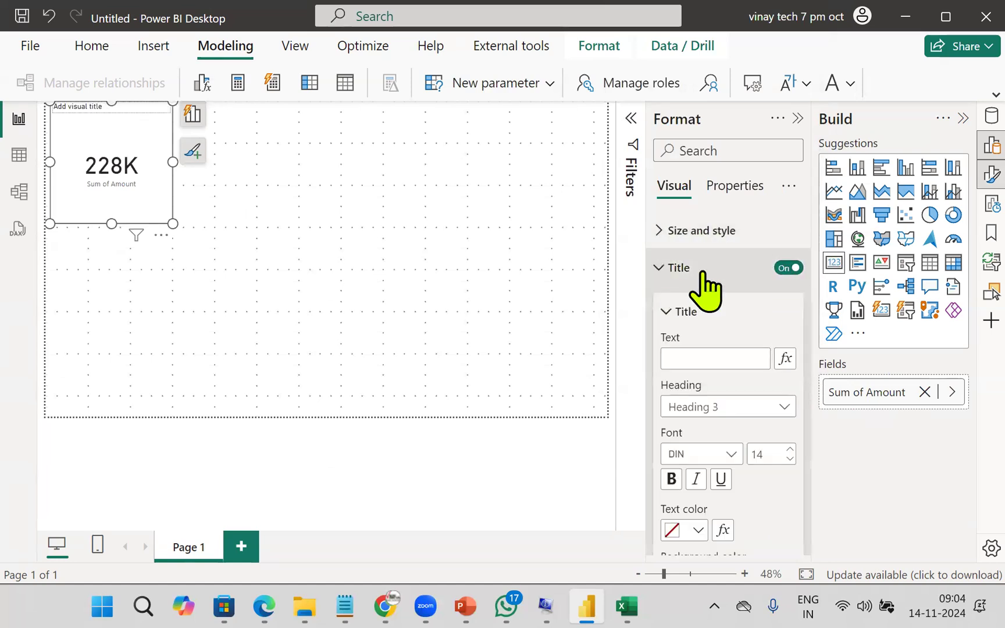
pyautogui.click(713, 357)
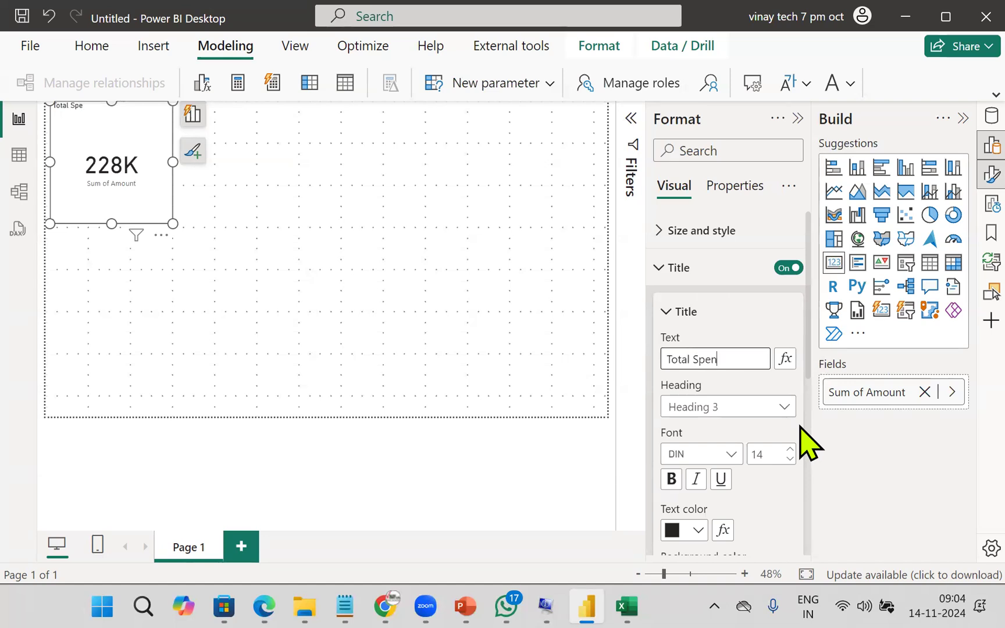
pyautogui.click(745, 382)
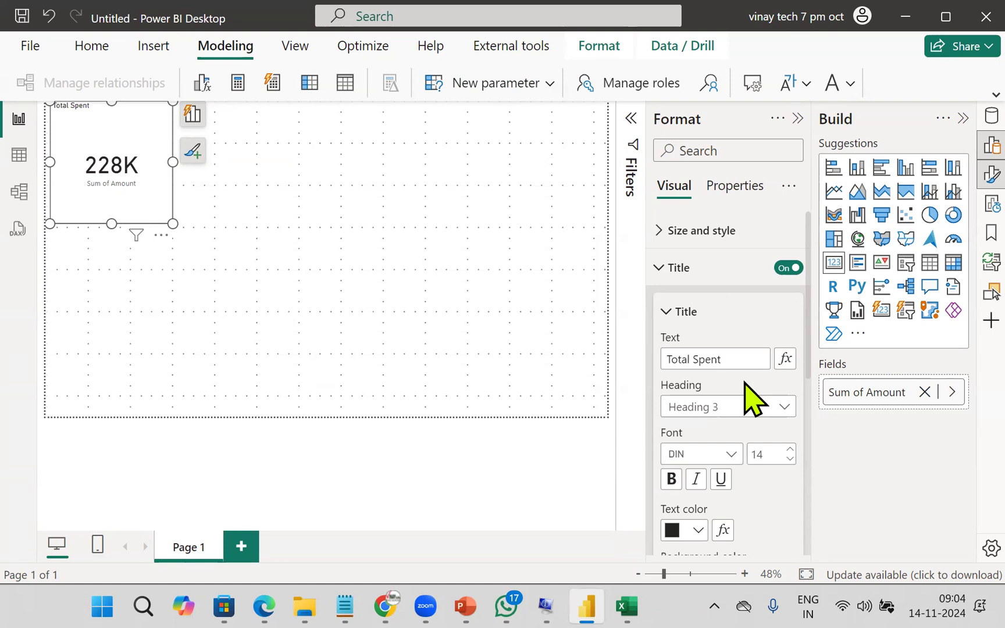
# Format the Total Spent title as bold, dark blue and centred on a light yellow background
pyautogui.click(671, 478)
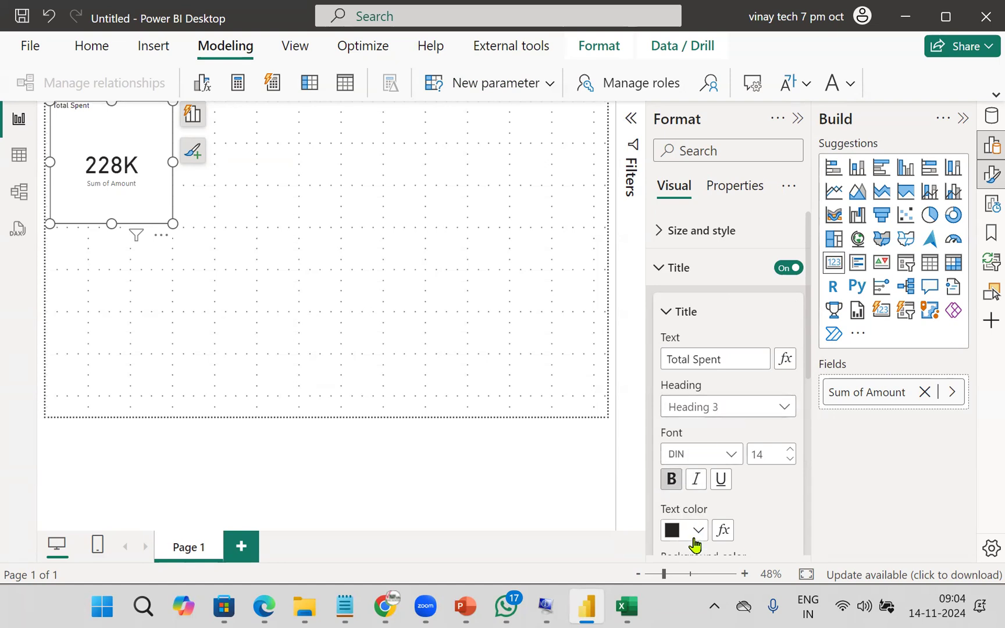
pyautogui.click(695, 538)
pyautogui.click(764, 445)
pyautogui.scroll(-2, 757, 512)
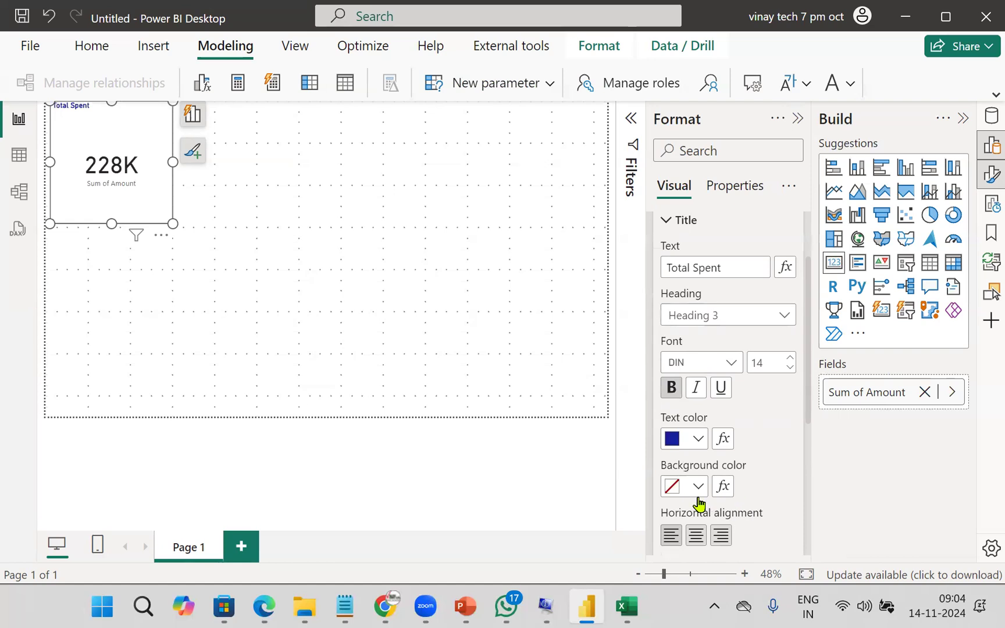
pyautogui.click(698, 486)
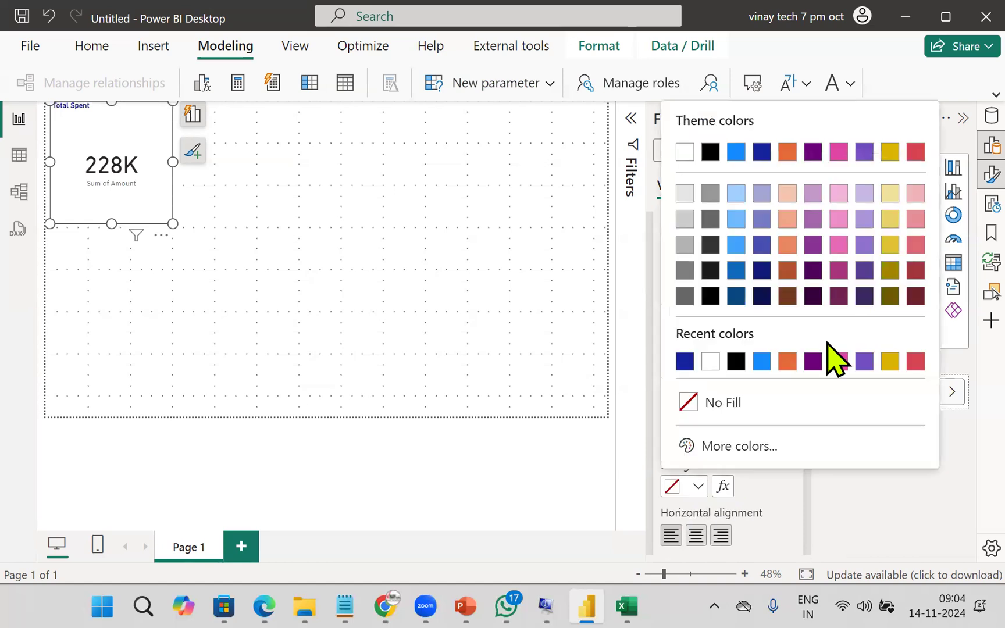
pyautogui.click(890, 194)
pyautogui.click(696, 535)
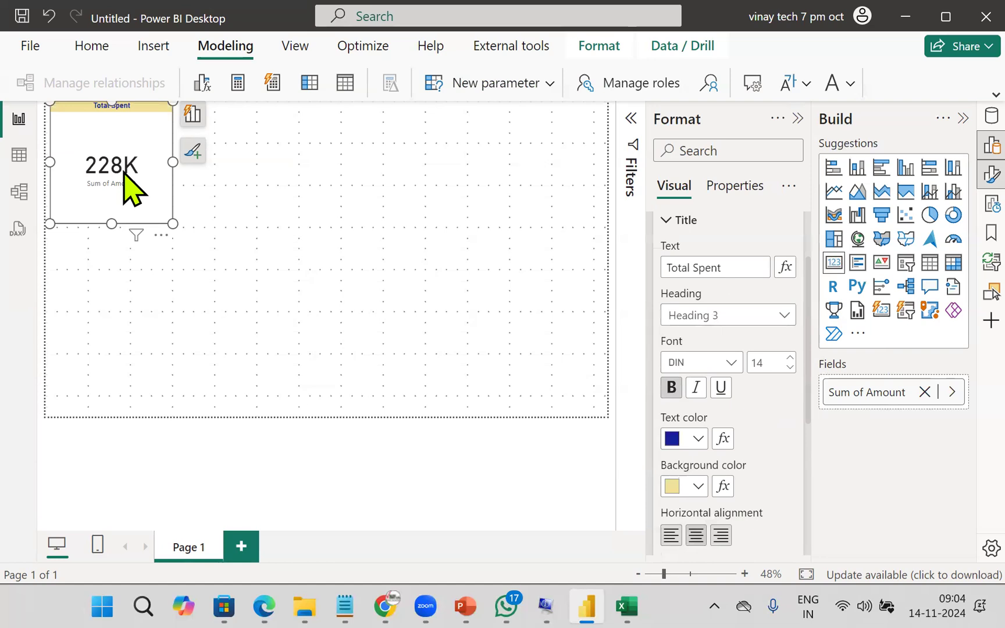
pyautogui.scroll(2, 718, 333)
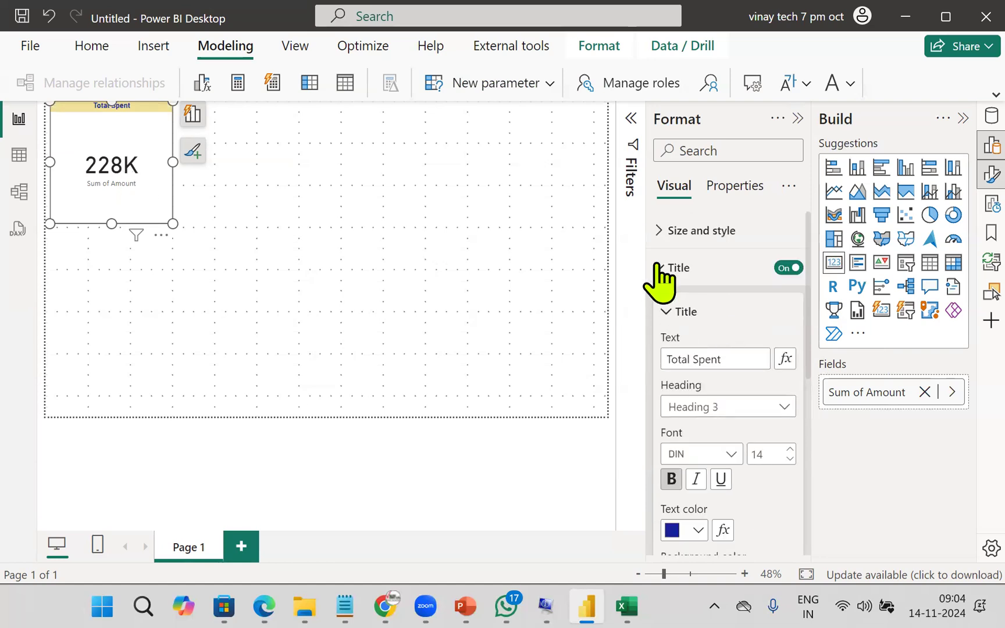
pyautogui.click(660, 267)
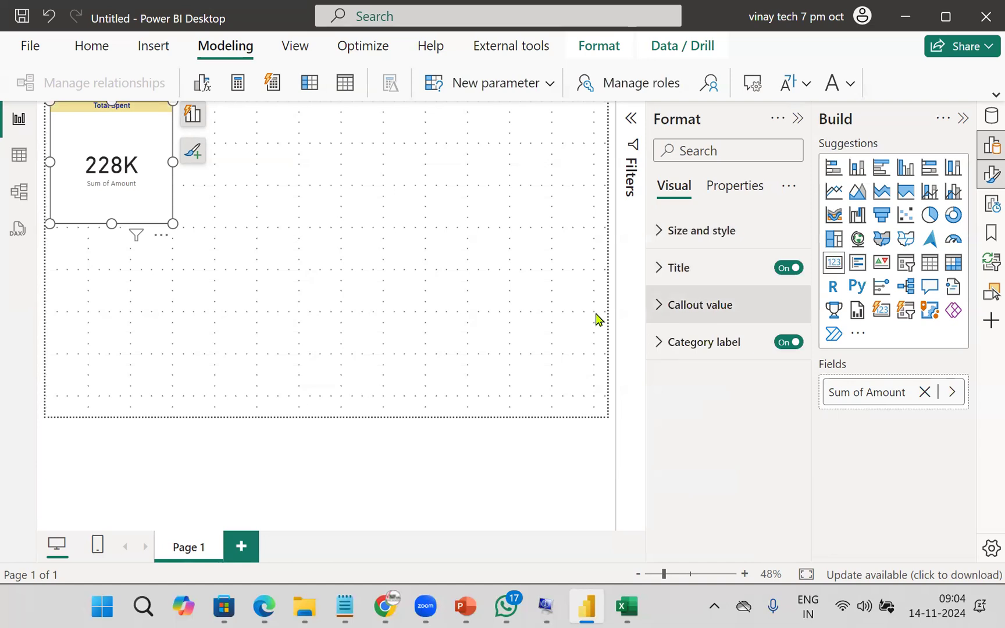
# Draw red lines linking the card's number and label to the Callout value and Category label settings, and clear the markings
pyautogui.moveTo(144, 169); pyautogui.dragTo(698, 311)
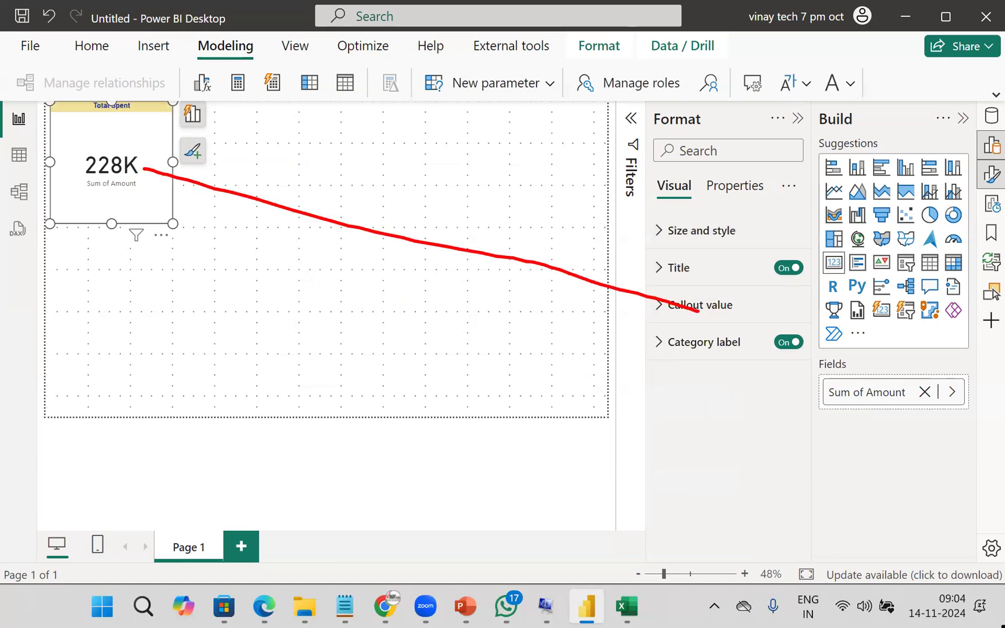
pyautogui.moveTo(132, 194); pyautogui.dragTo(650, 334)
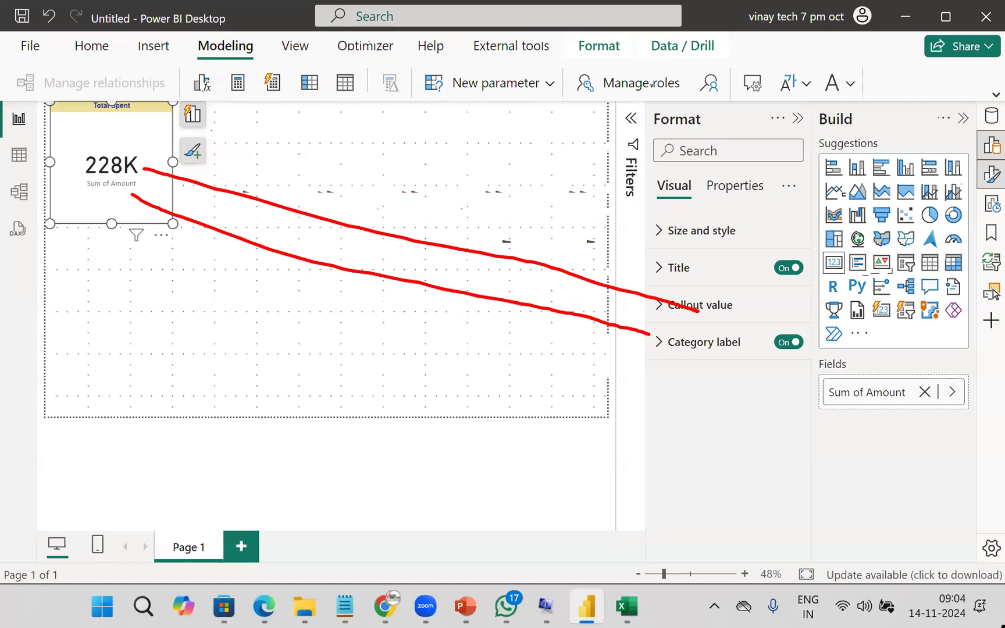
pyautogui.press('Escape')
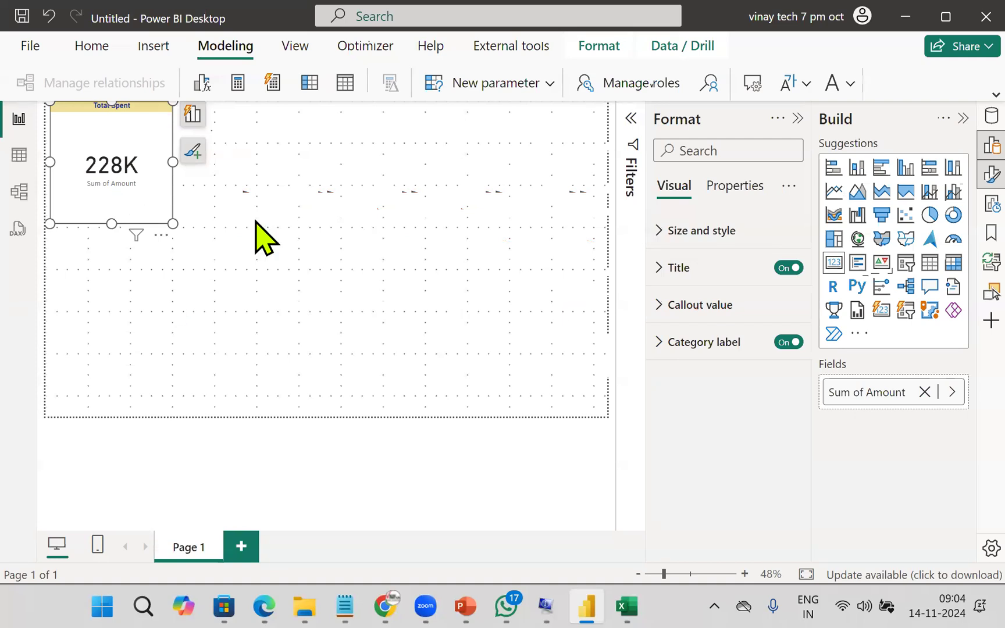
# Turn off the card's category label and set the callout value to font size 30 with display units None
pyautogui.click(798, 343)
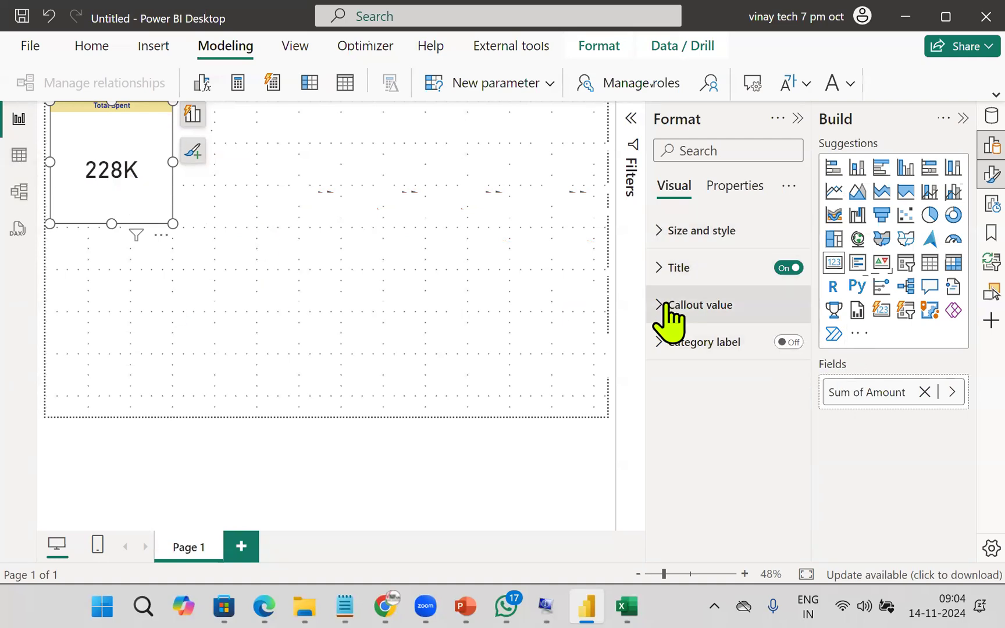
pyautogui.click(736, 297)
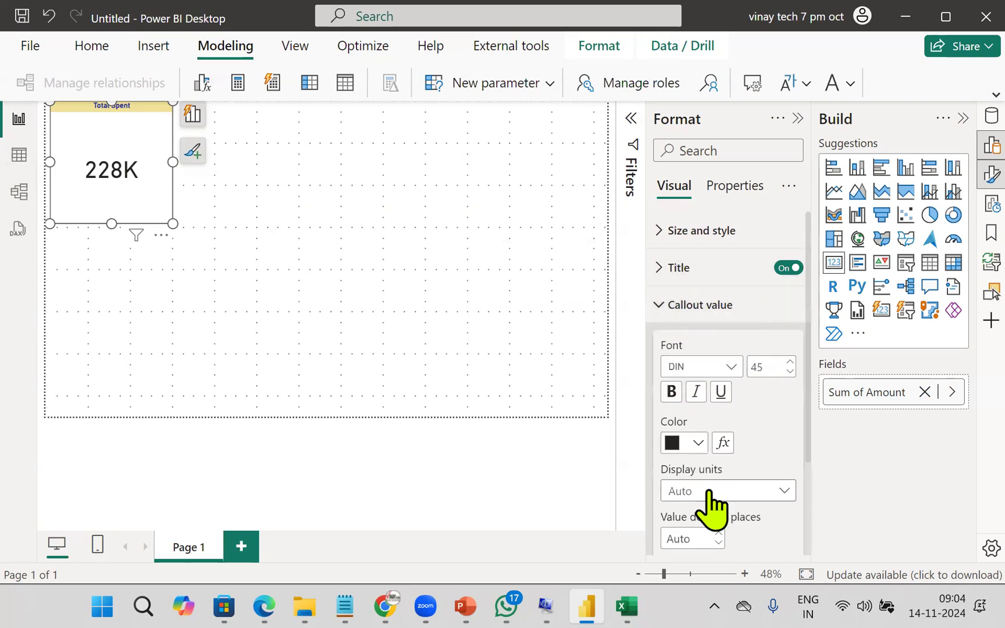
pyautogui.click(709, 492)
pyautogui.click(693, 381)
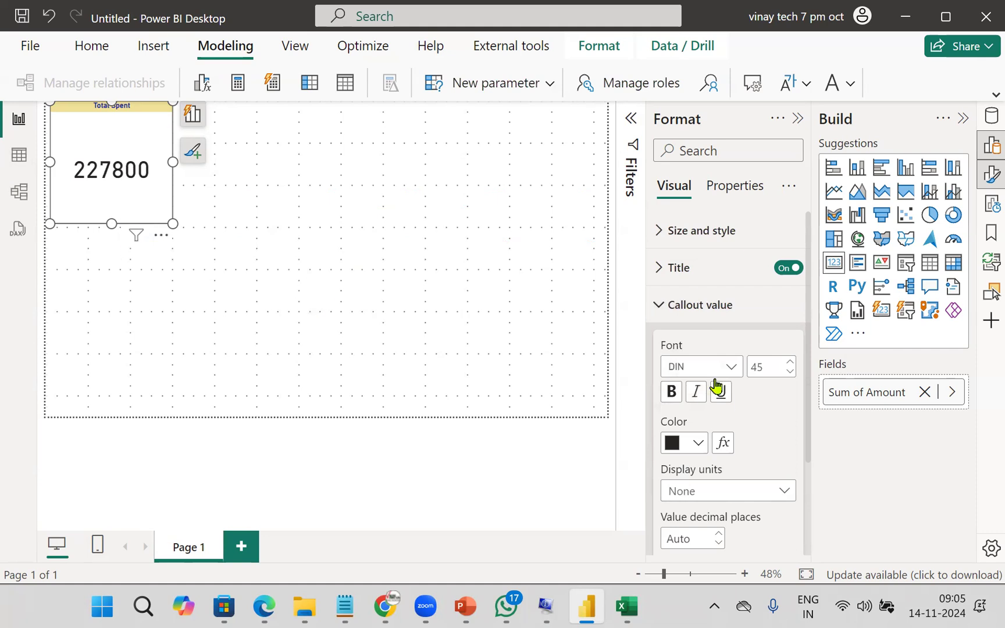
pyautogui.write('30')
pyautogui.click(721, 491)
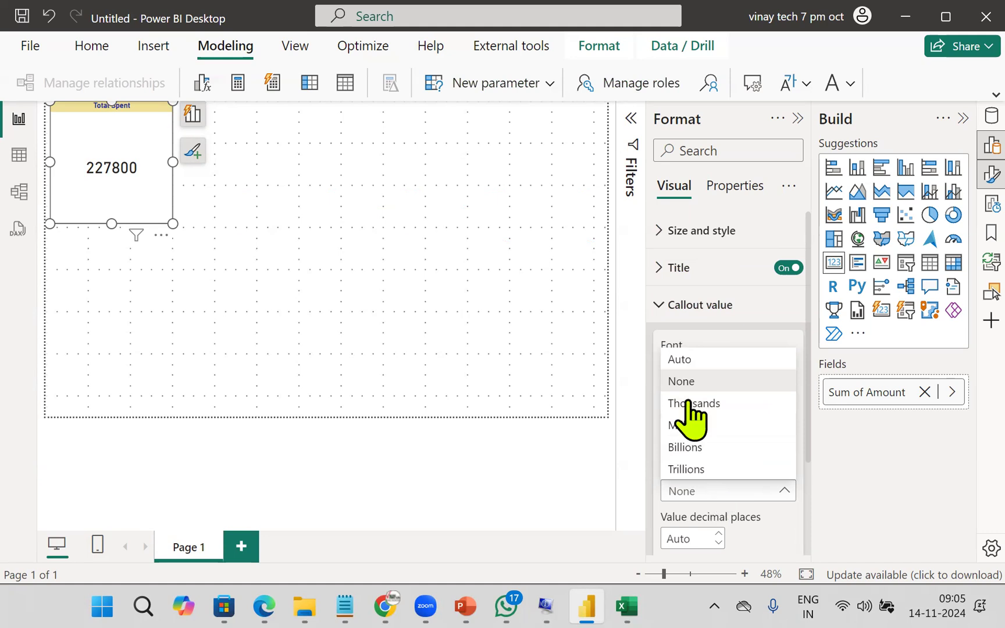
pyautogui.click(689, 382)
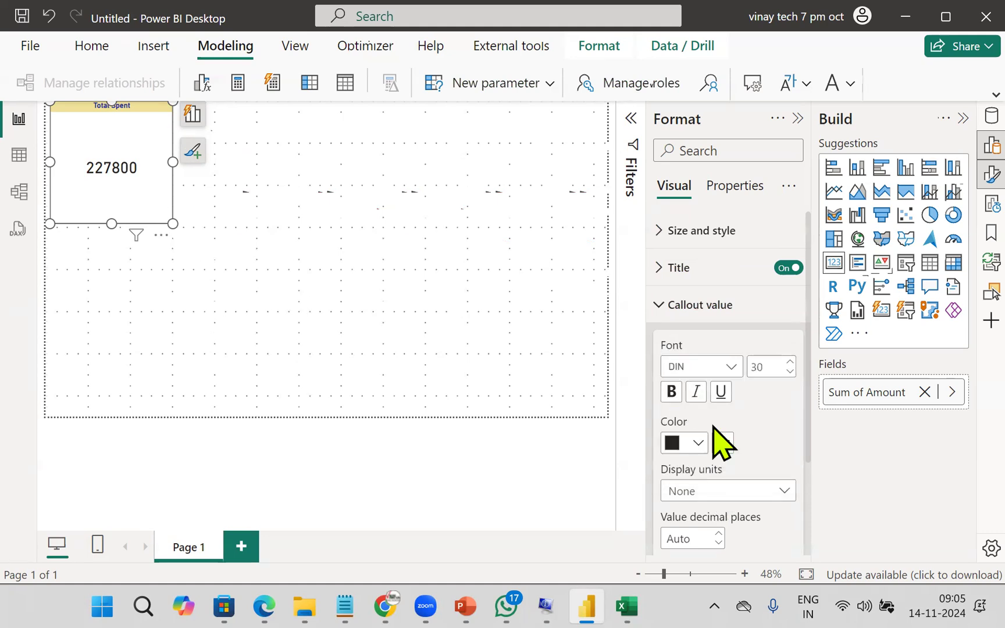
# Make the callout value bold dark blue and shrink the card's height to fit its title and number
pyautogui.click(698, 443)
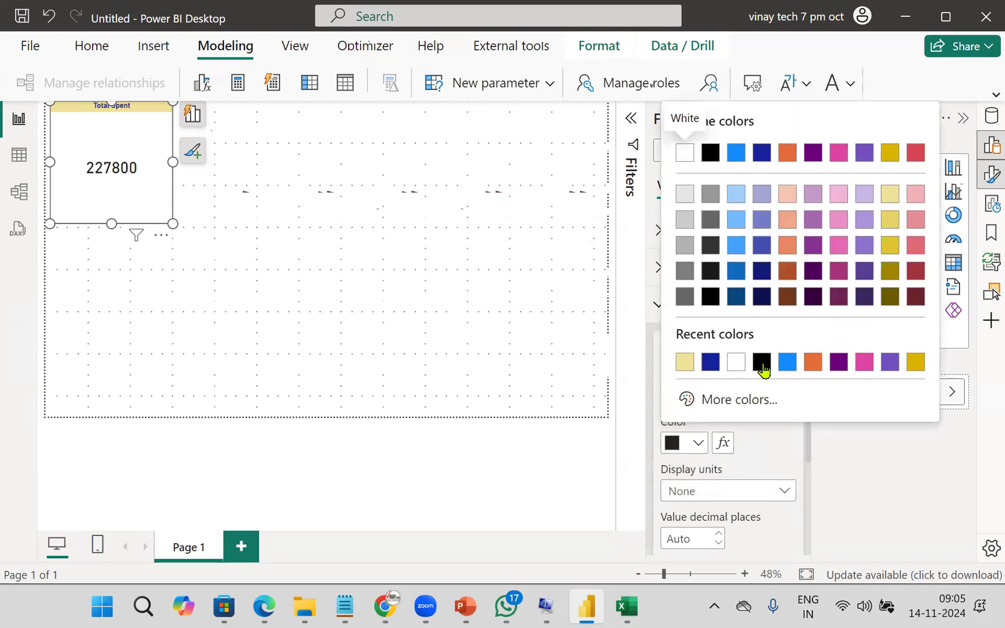
pyautogui.click(709, 365)
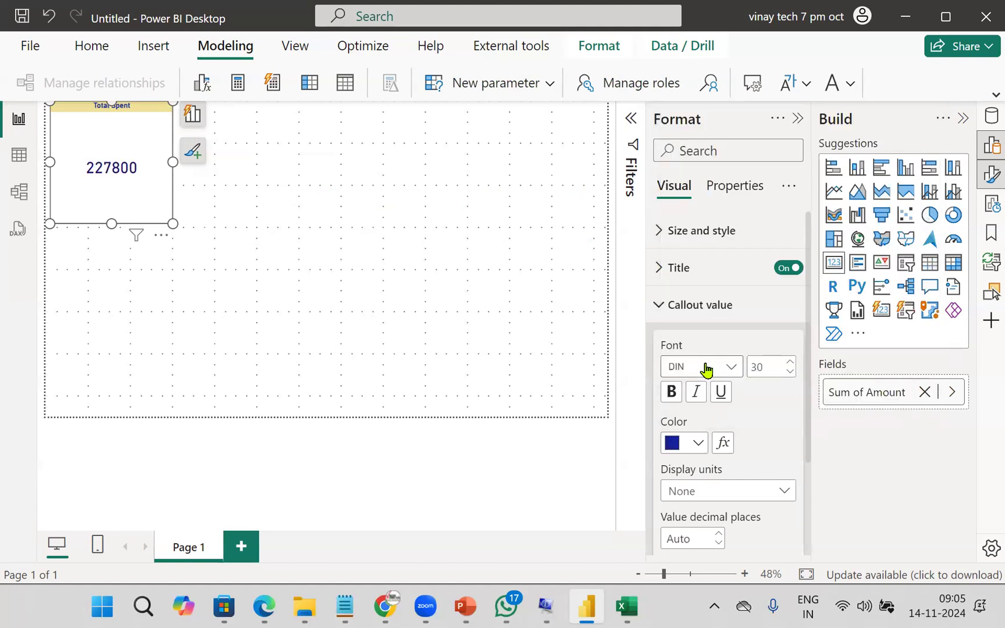
pyautogui.click(672, 391)
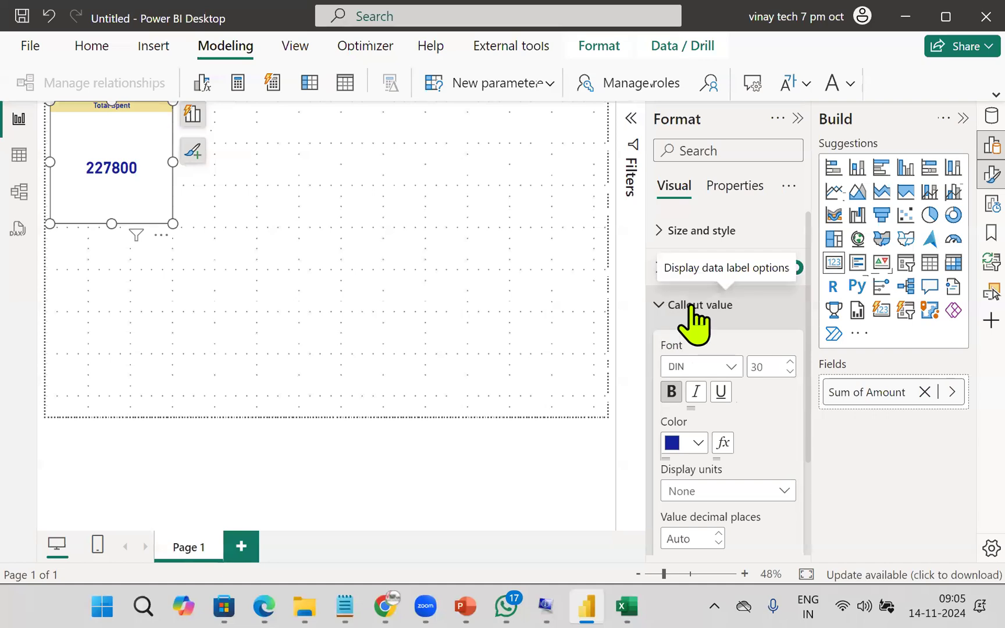
pyautogui.click(666, 305)
pyautogui.moveTo(111, 223); pyautogui.dragTo(175, 150)
pyautogui.click(133, 233)
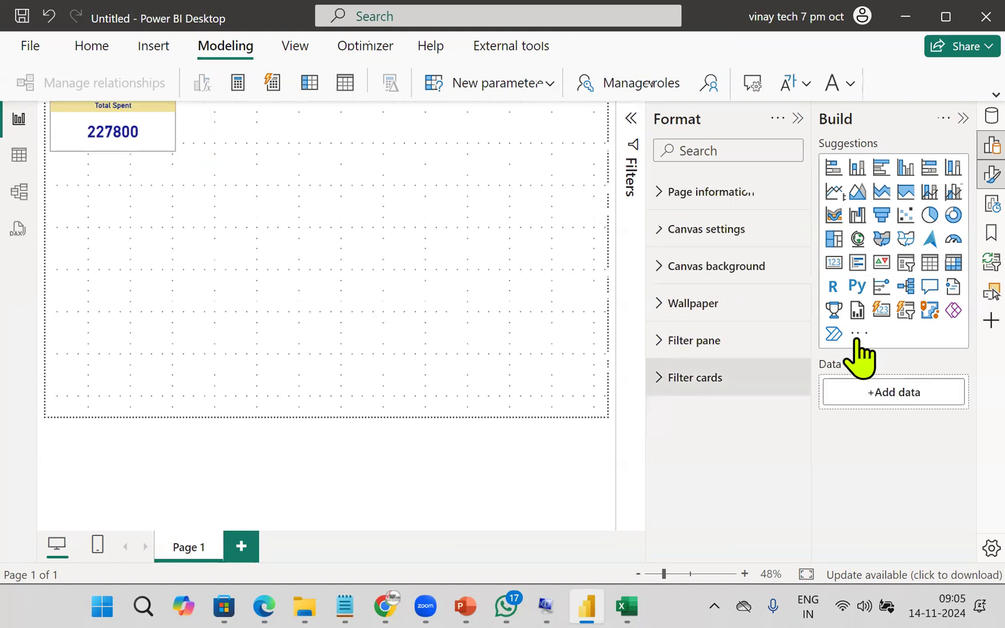
# Add a second card below Total Spent with the Amount field summarized as Average
pyautogui.click(833, 262)
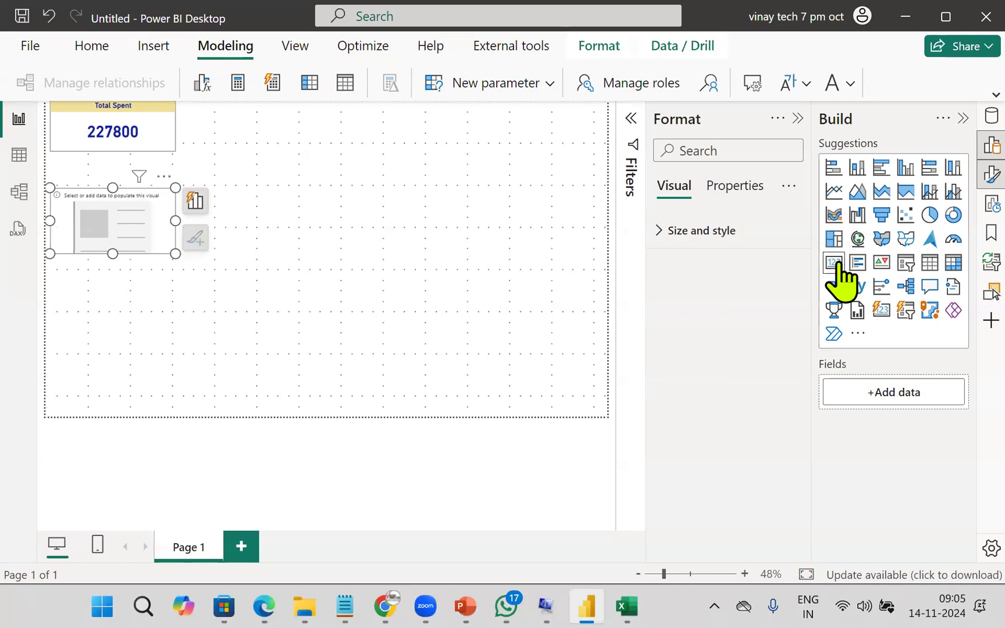
pyautogui.click(863, 397)
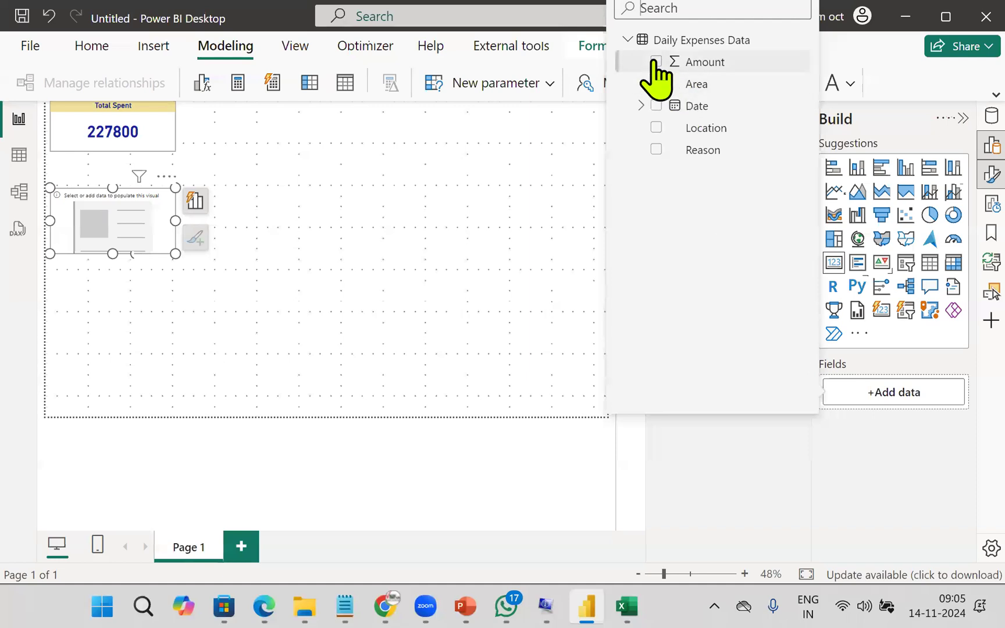
pyautogui.click(655, 61)
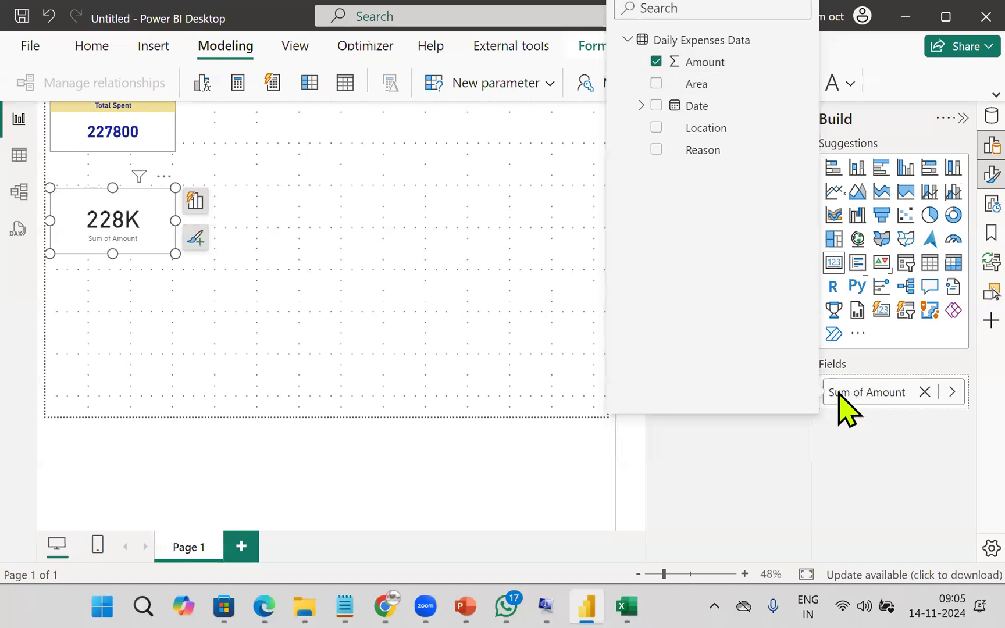
pyautogui.click(948, 397)
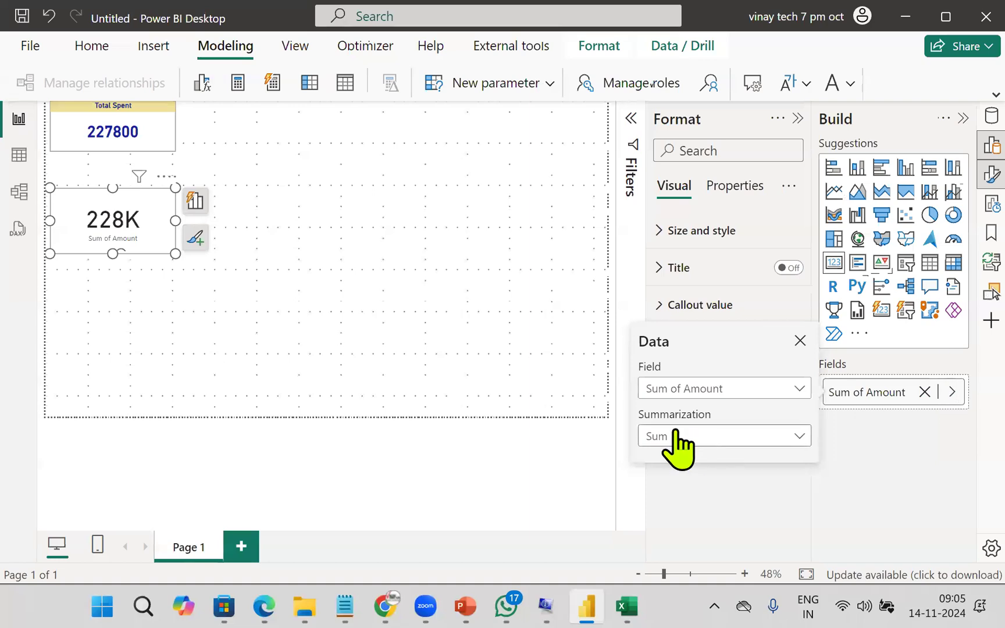
pyautogui.click(684, 441)
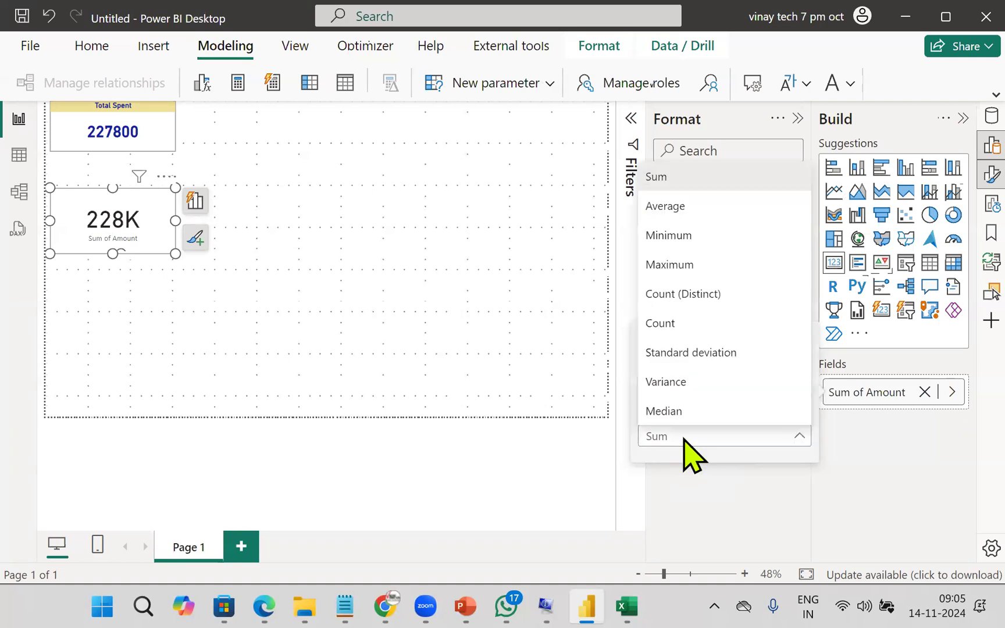
pyautogui.click(700, 219)
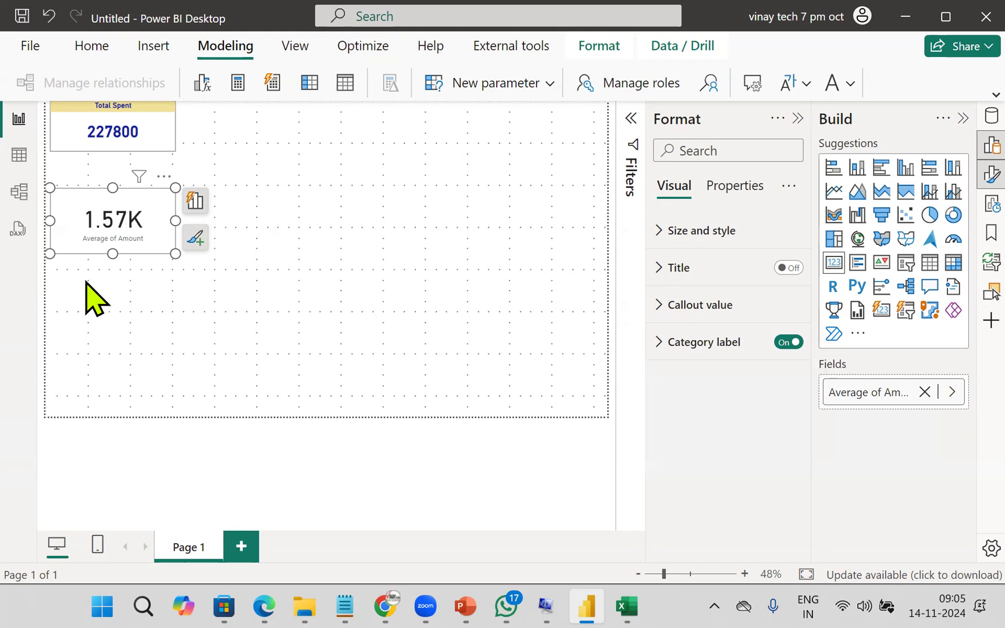
pyautogui.click(196, 351)
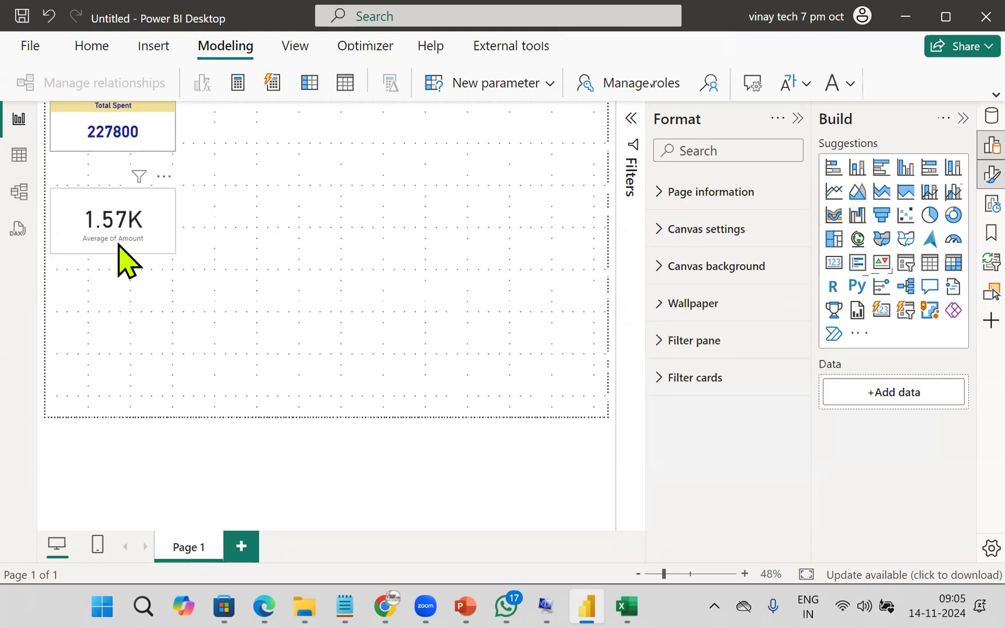
# Copy the Total Spent card's formatting onto the average card and place that card directly beside Total Spent
pyautogui.click(110, 61)
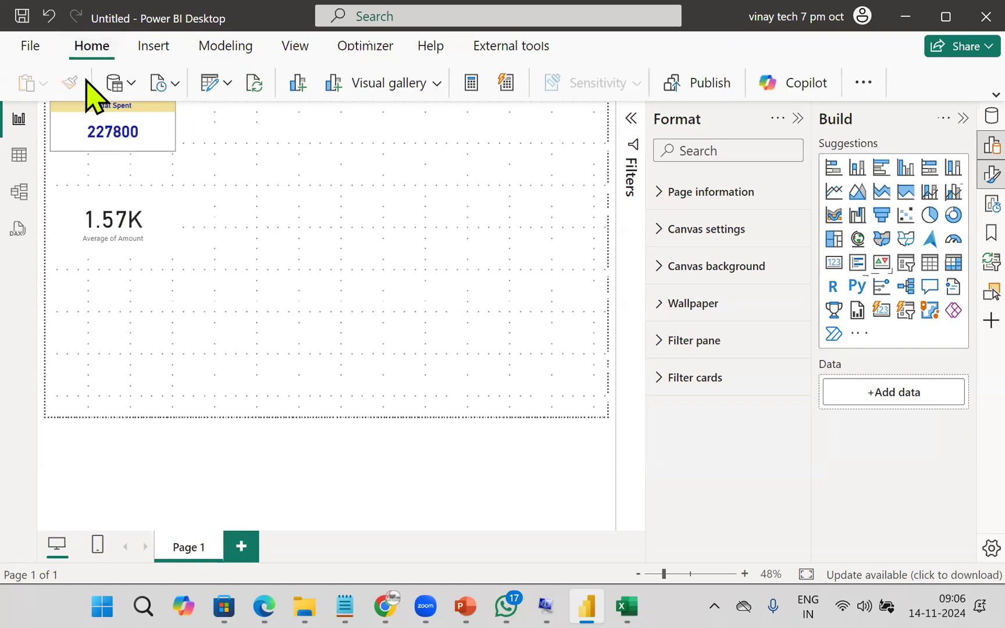
pyautogui.click(139, 142)
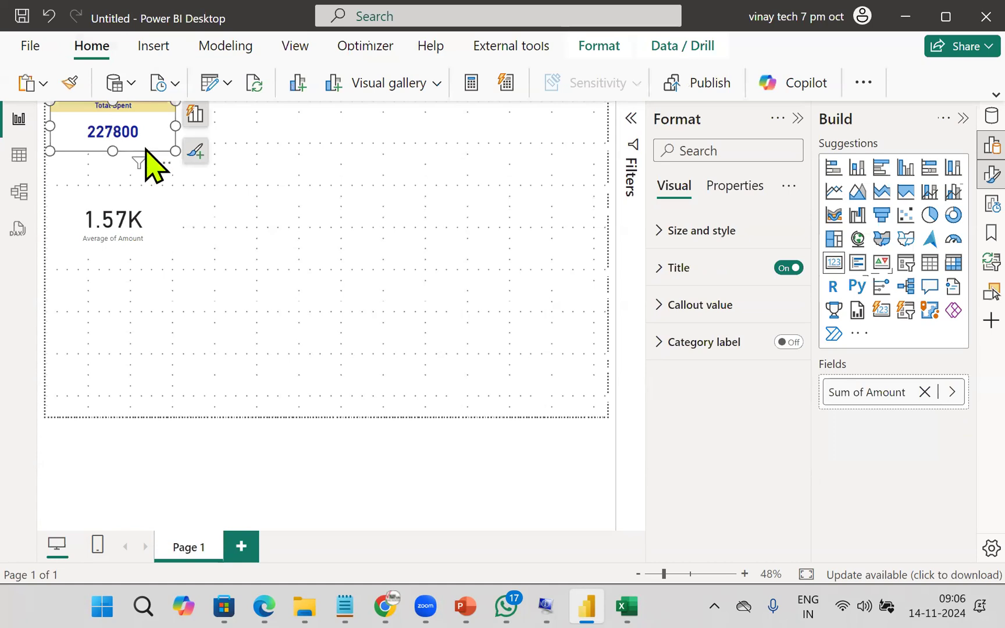
pyautogui.click(70, 83)
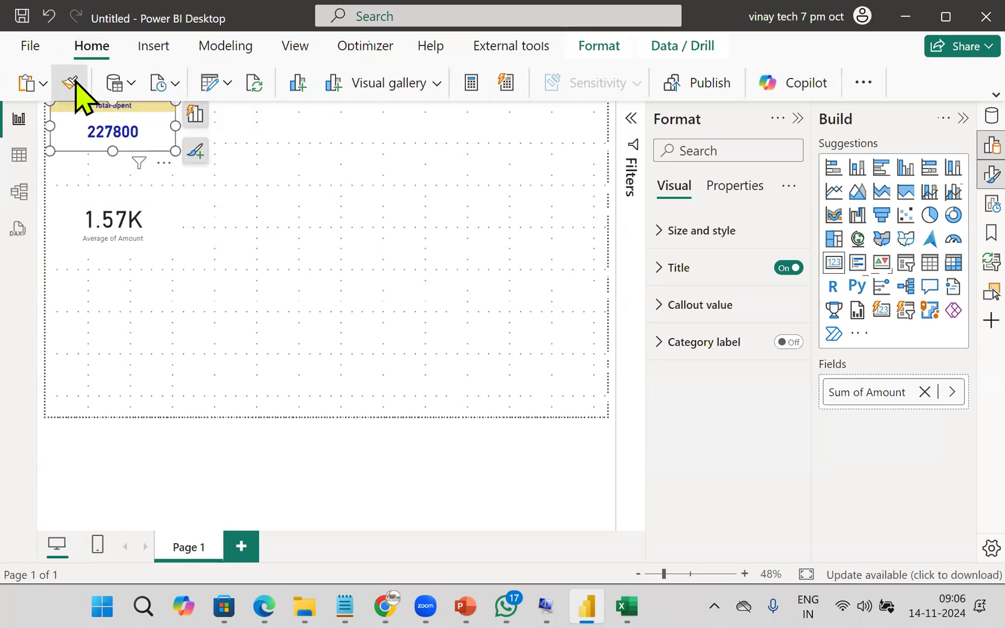
pyautogui.click(124, 232)
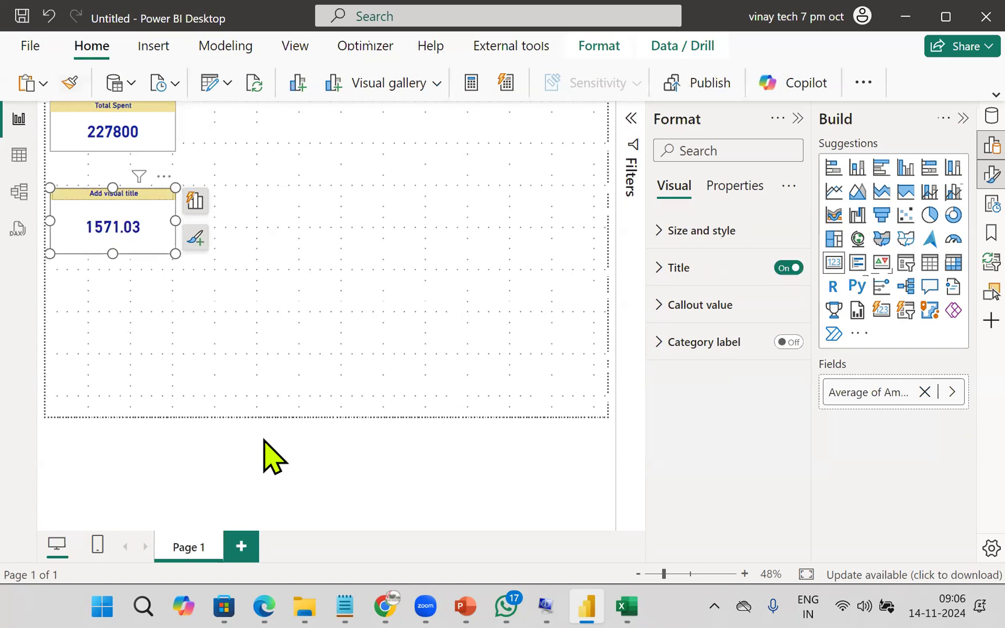
pyautogui.moveTo(117, 244); pyautogui.dragTo(242, 153)
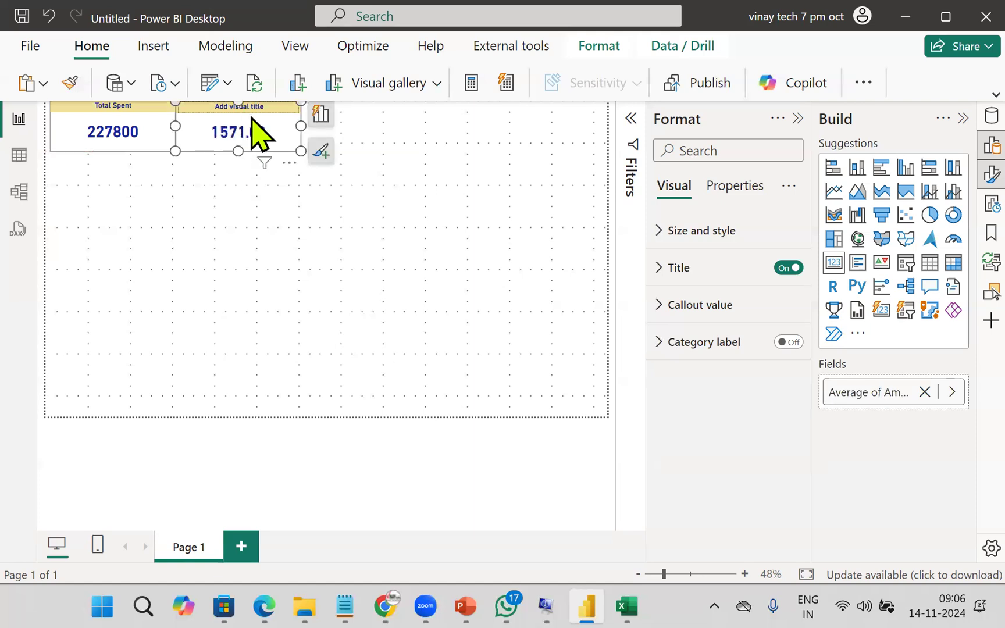
# Set the average card's title text to "Avg Spent"
pyautogui.click(660, 269)
pyautogui.click(713, 365)
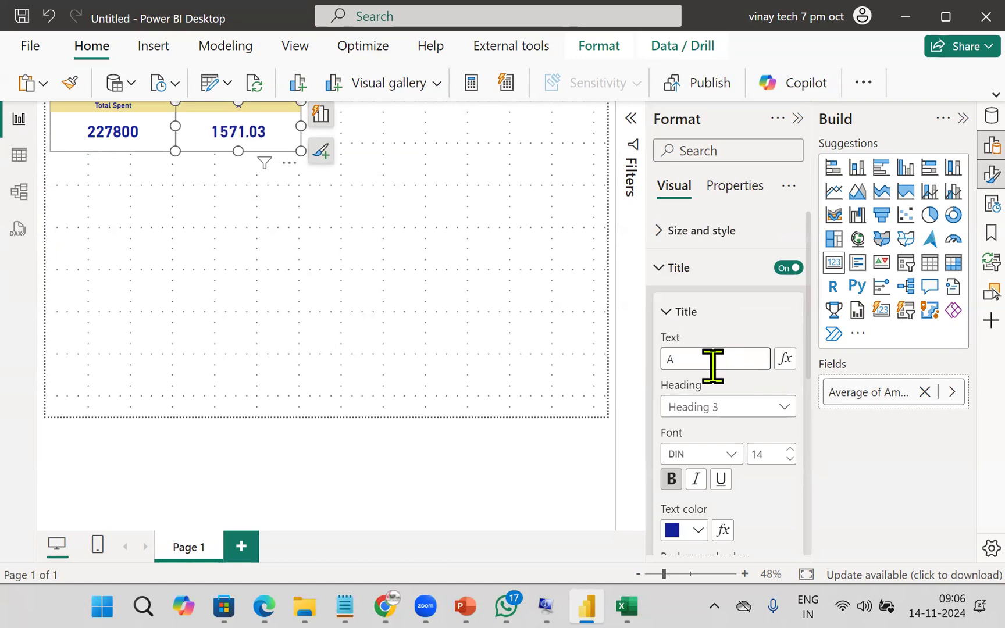
pyautogui.write('Avg Spent')
pyautogui.click(562, 352)
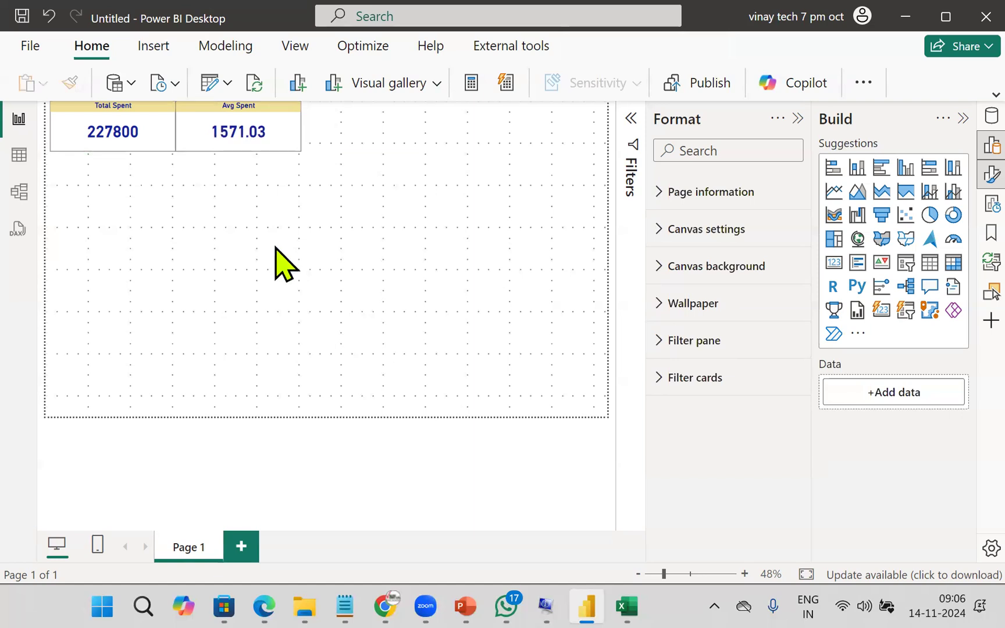
# Add a third card below Total Spent with the Amount field summarized as Maximum
pyautogui.click(835, 263)
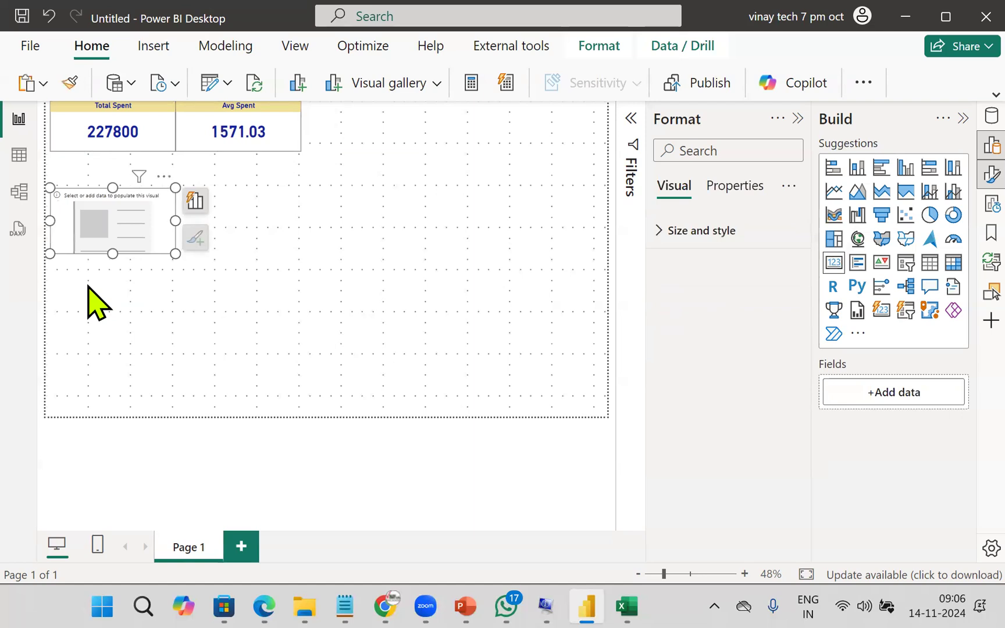
pyautogui.click(862, 394)
pyautogui.click(658, 63)
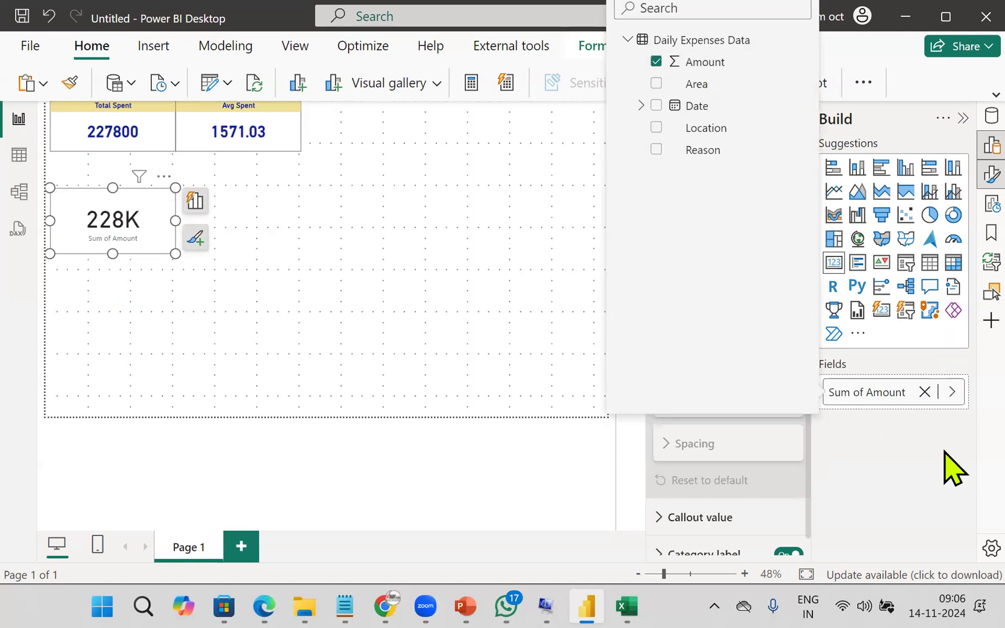
pyautogui.click(949, 396)
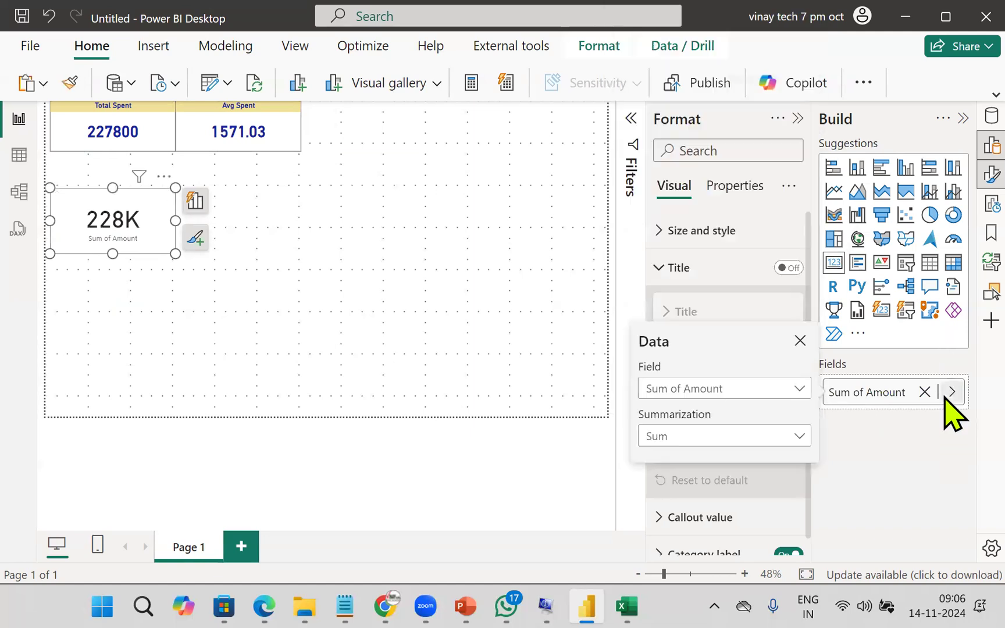
pyautogui.click(673, 437)
pyautogui.click(695, 266)
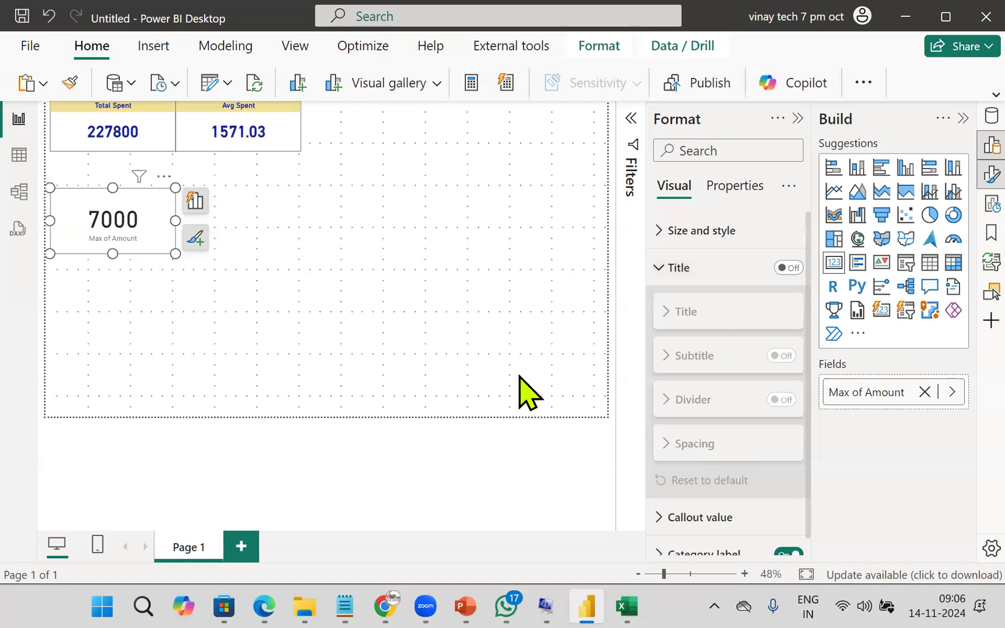
# Copy the Avg Spent card's formatting onto the maximum card and place that card directly beside Avg Spent
pyautogui.click(266, 142)
pyautogui.click(69, 82)
pyautogui.click(125, 222)
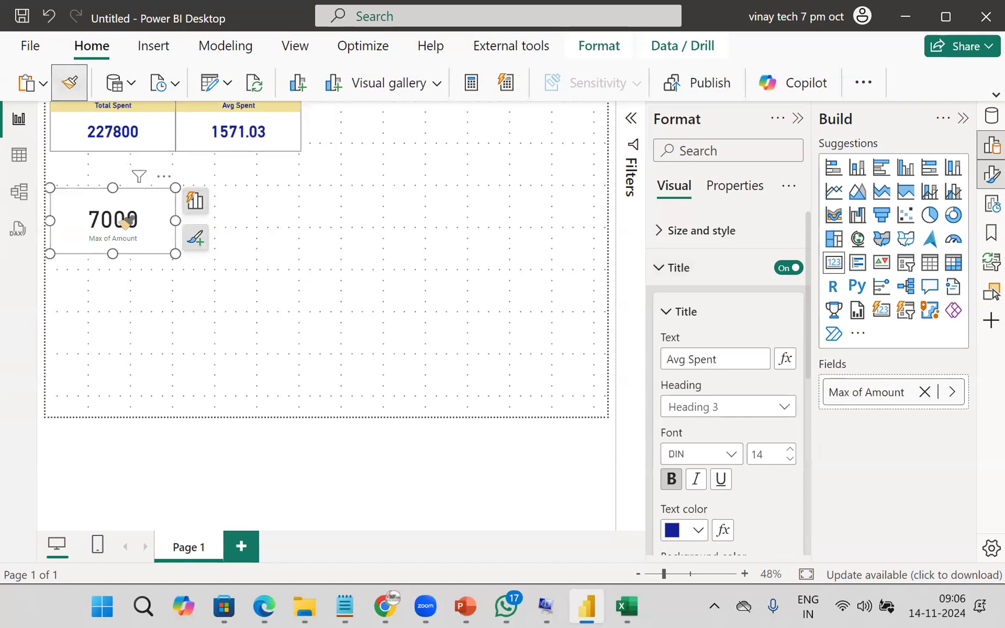
pyautogui.moveTo(123, 231)
pyautogui.mouseDown()
pyautogui.moveTo(370, 189)
pyautogui.moveTo(381, 144)
pyautogui.moveTo(376, 138)
pyautogui.moveTo(366, 150)
pyautogui.mouseUp()
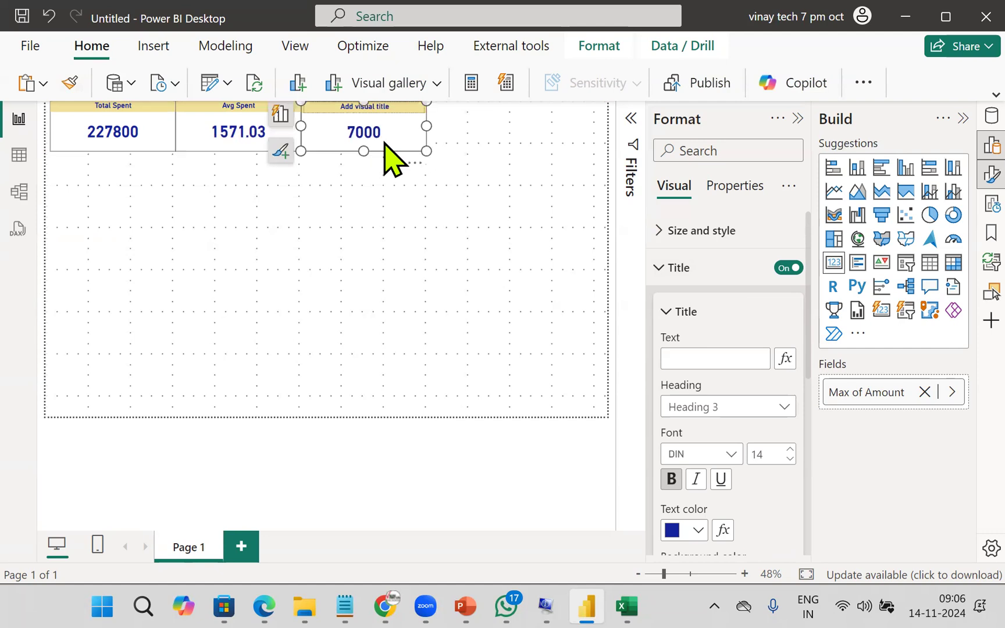
# Set the maximum card's title text to "Max Spent"
pyautogui.click(681, 359)
pyautogui.write('Max')
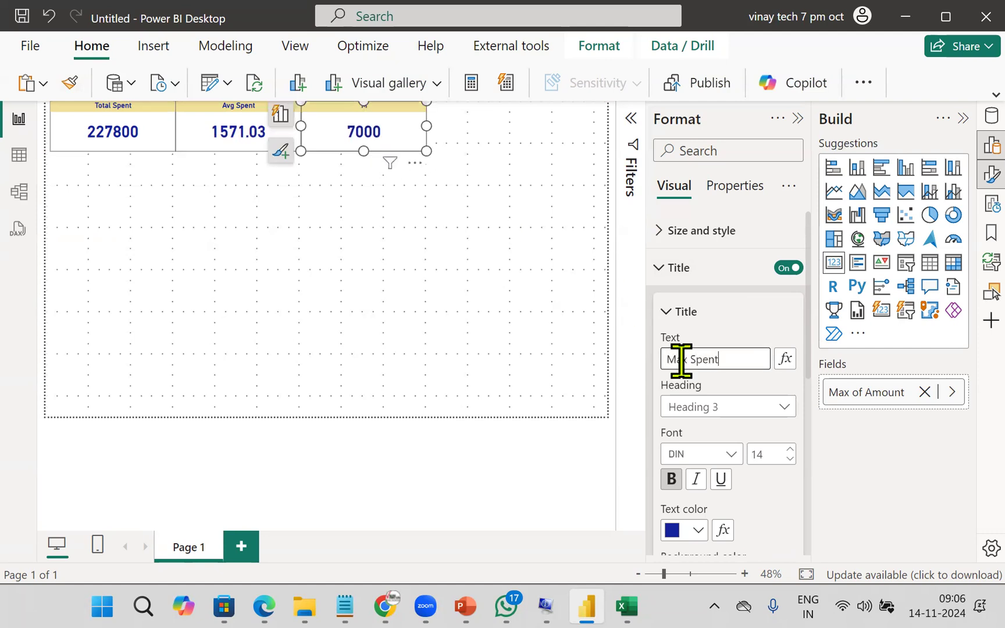
pyautogui.write(' Spent')
pyautogui.click(469, 312)
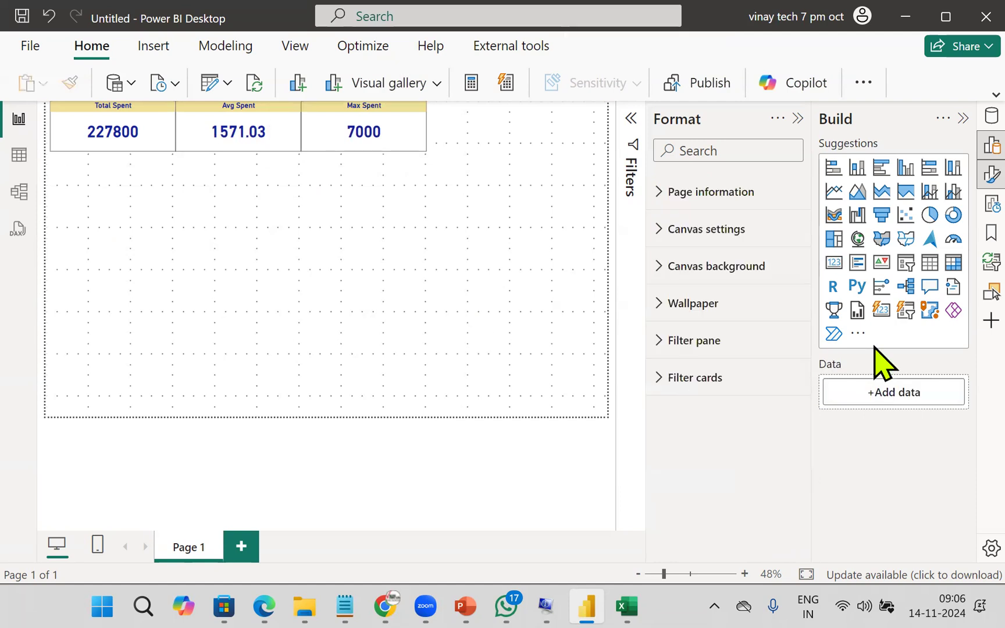
# Add a fourth card below Total Spent with the Amount field summarized as Minimum
pyautogui.click(839, 263)
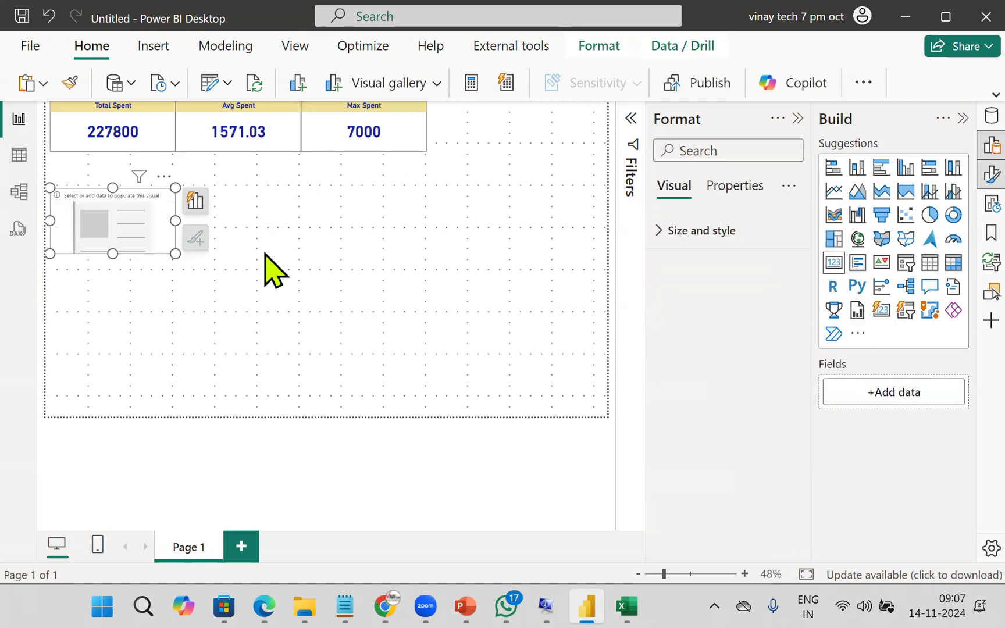
pyautogui.click(864, 385)
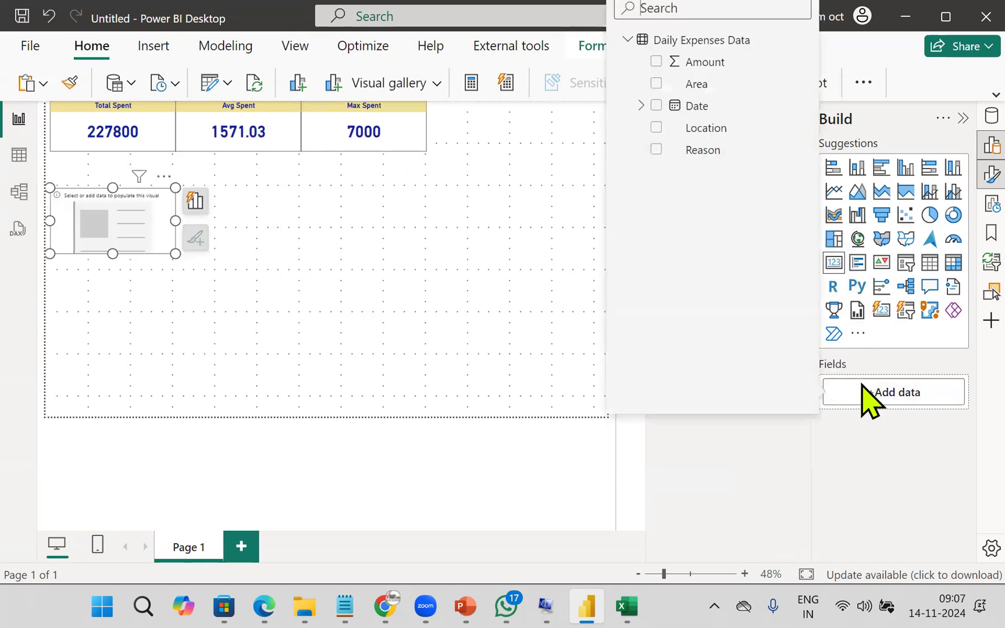
pyautogui.click(658, 63)
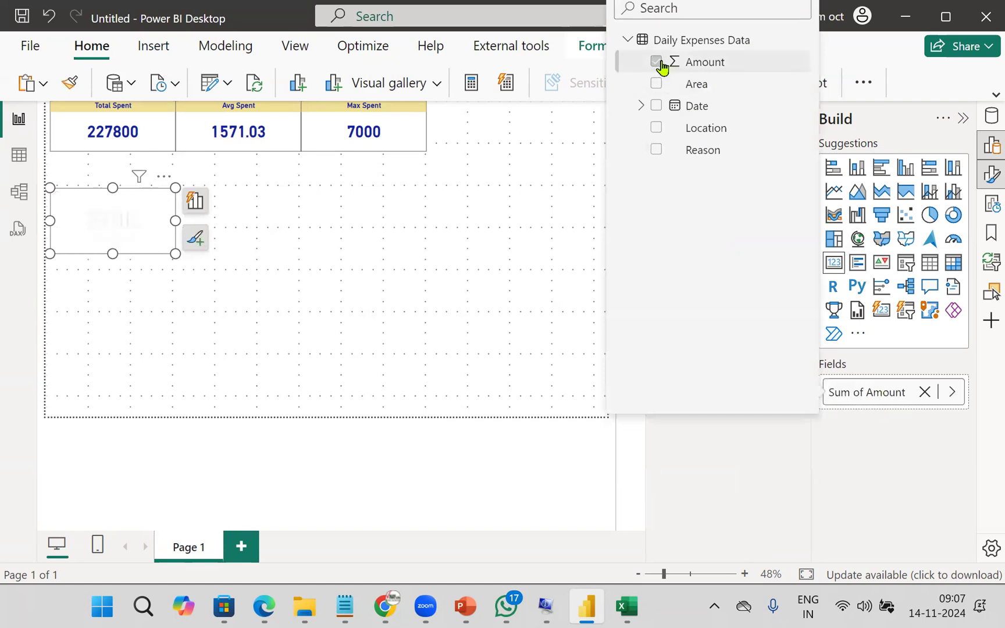
pyautogui.click(952, 392)
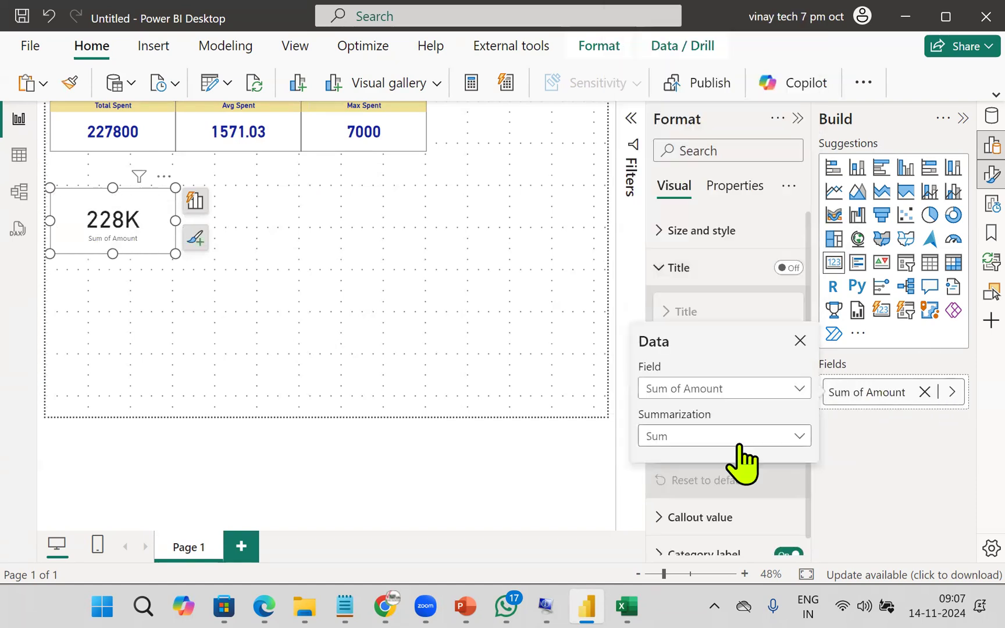
pyautogui.click(741, 440)
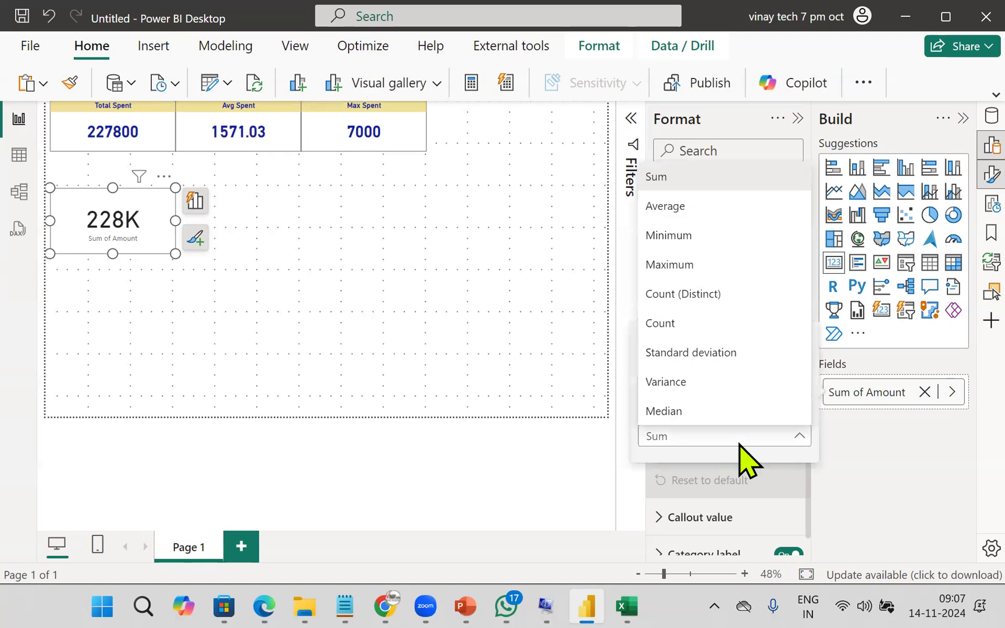
pyautogui.click(686, 236)
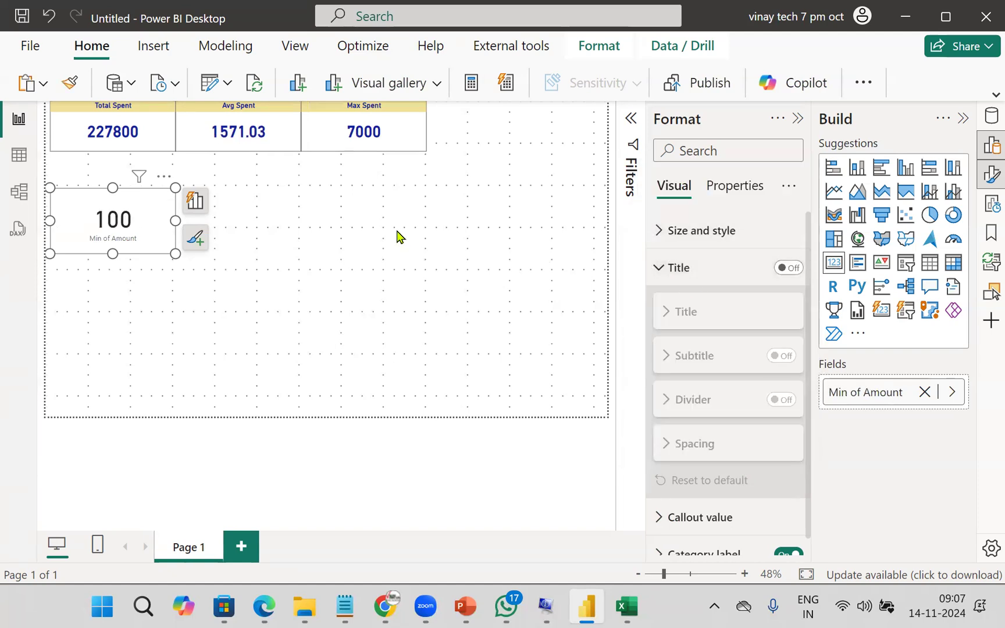
# Copy the Max Spent card's formatting onto the minimum card and place that card at the end of the card row
pyautogui.click(364, 149)
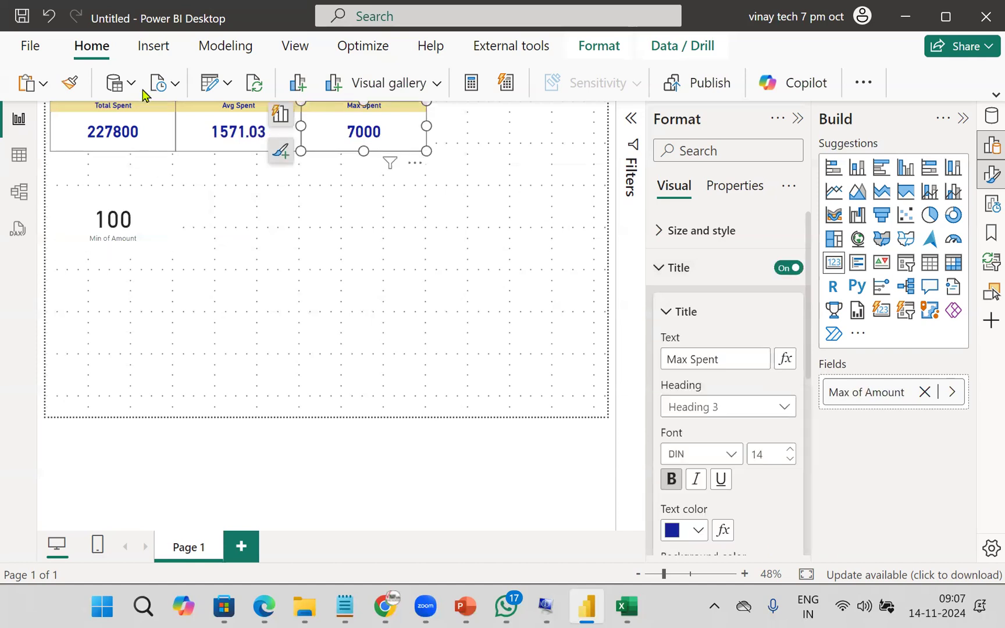
pyautogui.click(71, 85)
pyautogui.moveTo(116, 221)
pyautogui.mouseDown()
pyautogui.moveTo(579, 146)
pyautogui.moveTo(495, 137)
pyautogui.moveTo(489, 120)
pyautogui.mouseUp()
pyautogui.moveTo(490, 167); pyautogui.dragTo(494, 154)
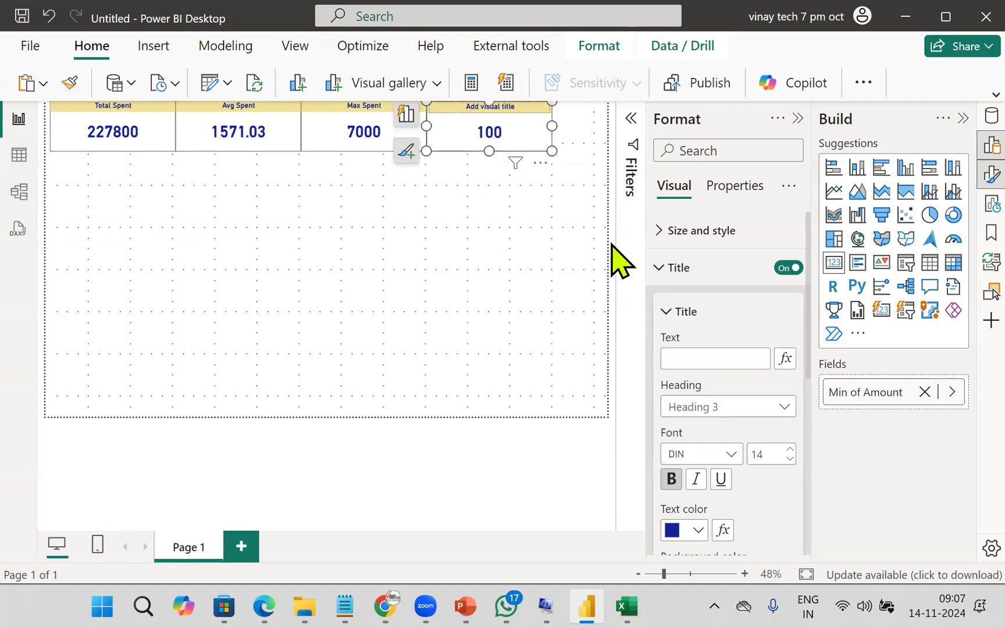
# Set the minimum card's title text to "Min Spent"
pyautogui.click(702, 362)
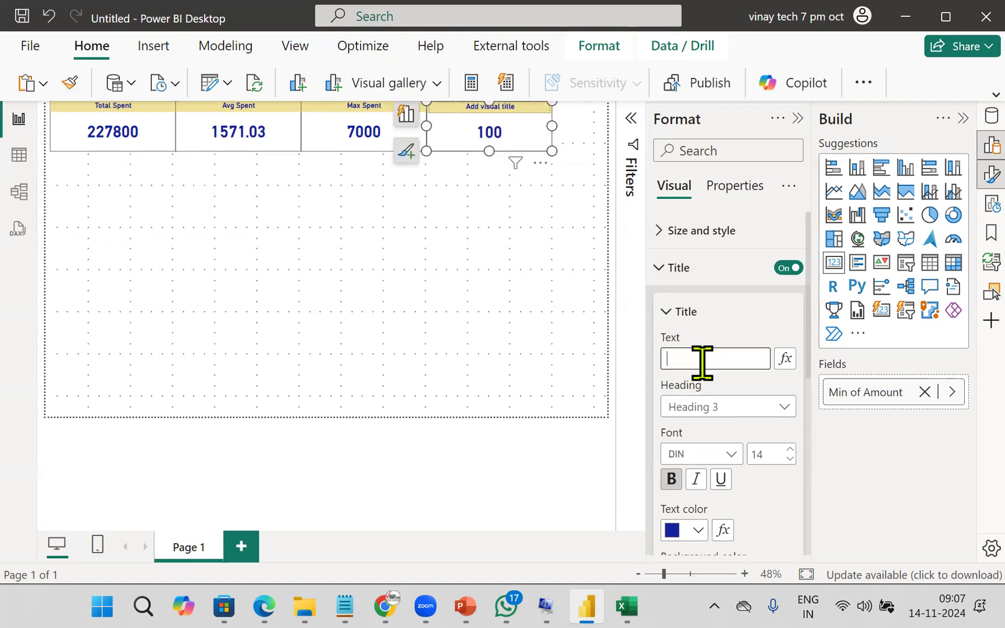
pyautogui.write('Min Spent')
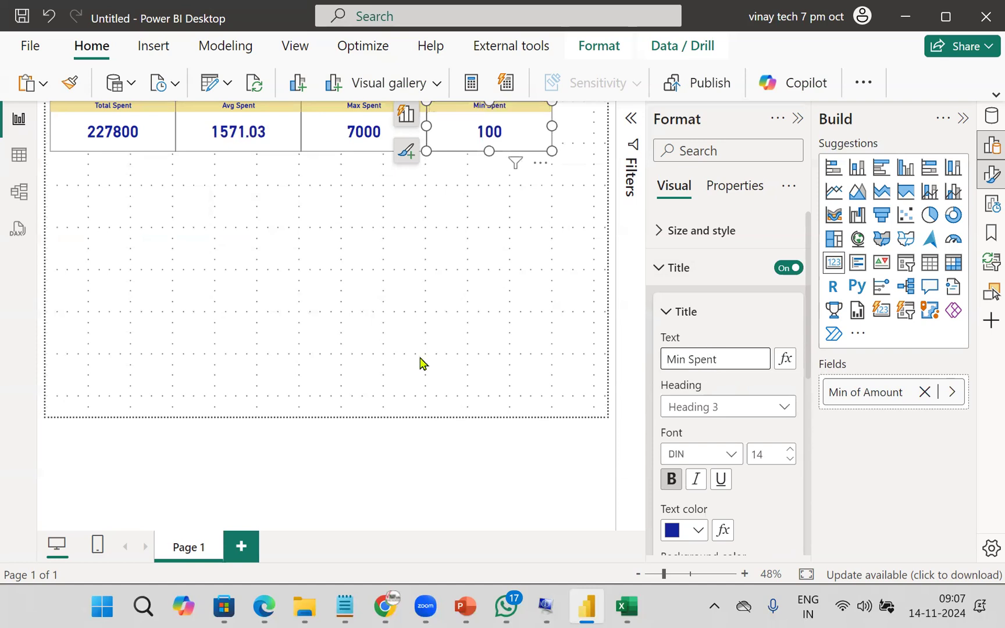
pyautogui.click(414, 352)
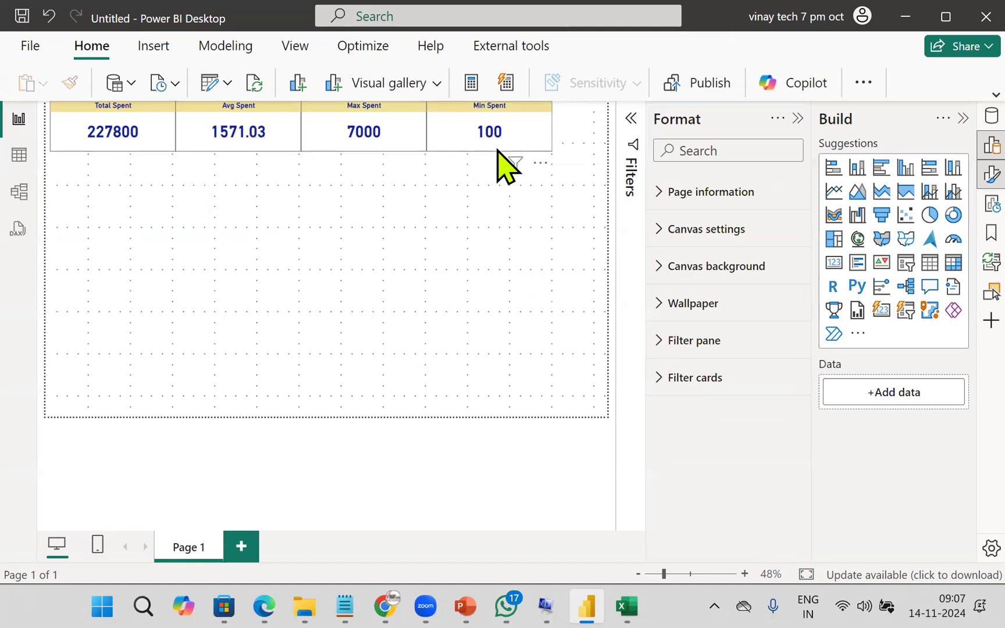
# Add a slicer below the Max Spent and Min Spent cards, using Year from the Date hierarchy as its field
pyautogui.click(906, 265)
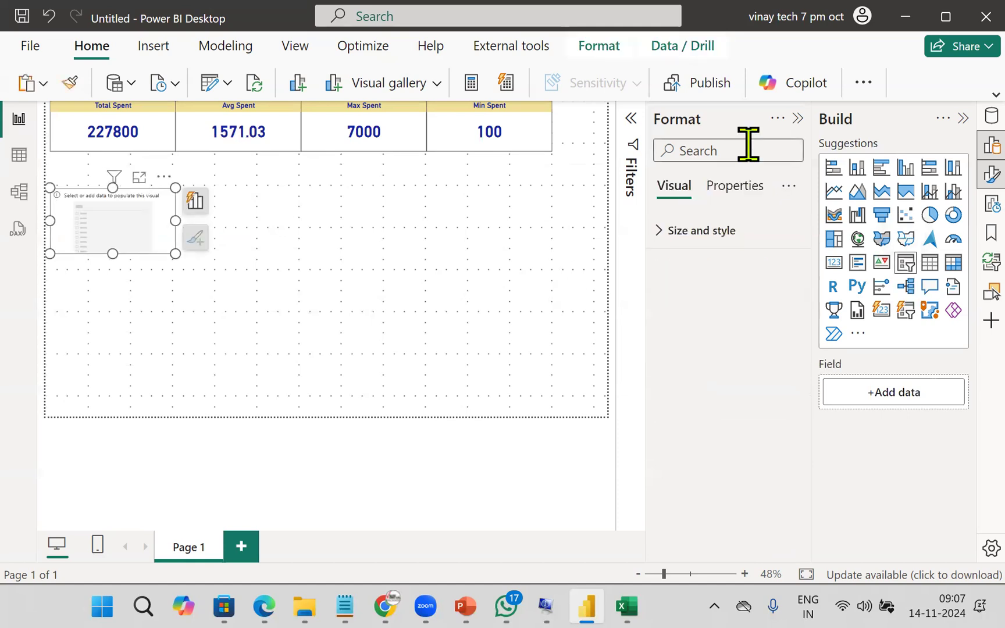
pyautogui.moveTo(334, 230); pyautogui.dragTo(460, 225)
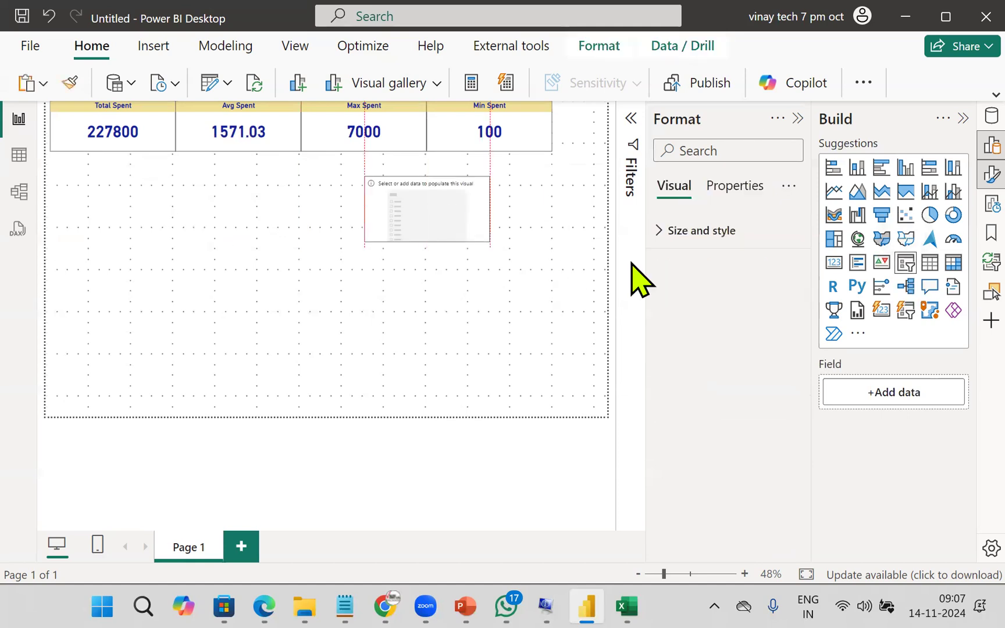
pyautogui.click(846, 393)
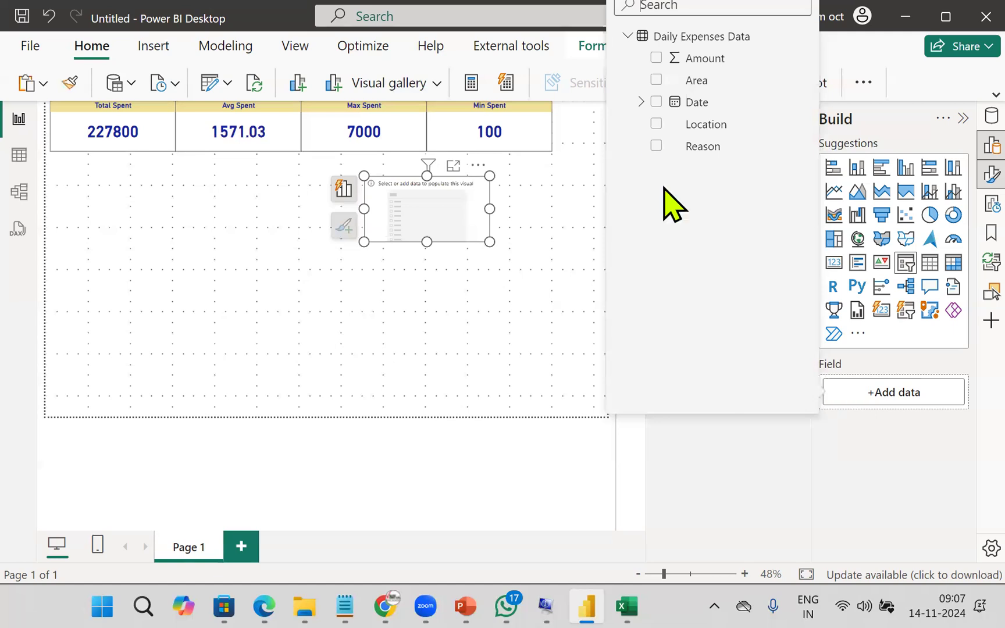
pyautogui.click(642, 101)
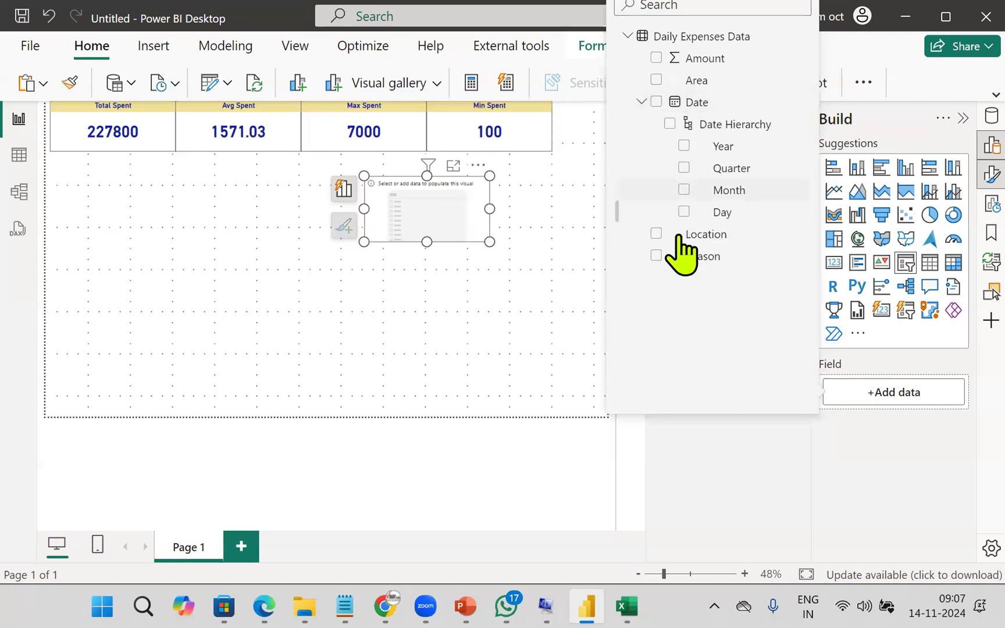
pyautogui.click(684, 146)
pyautogui.click(563, 205)
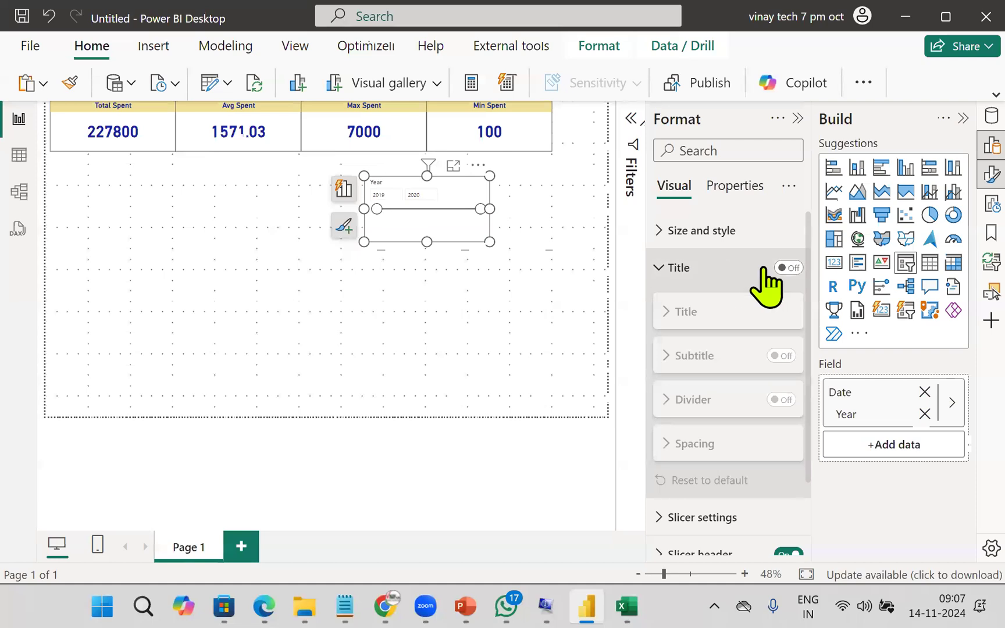
pyautogui.click(657, 268)
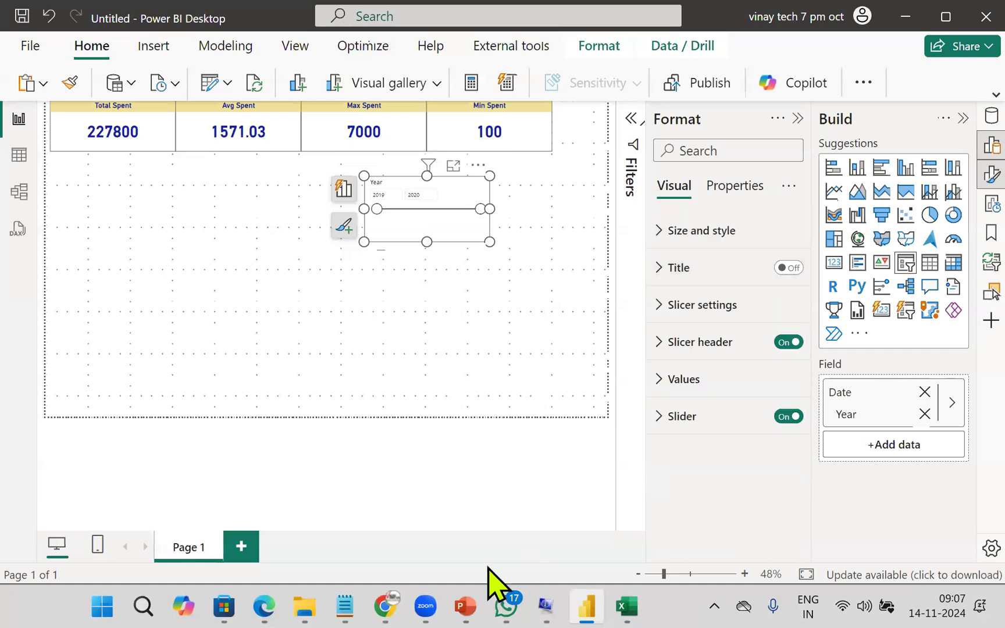
pyautogui.moveTo(505, 608)
pyautogui.moveTo(657, 307); pyautogui.dragTo(493, 221)
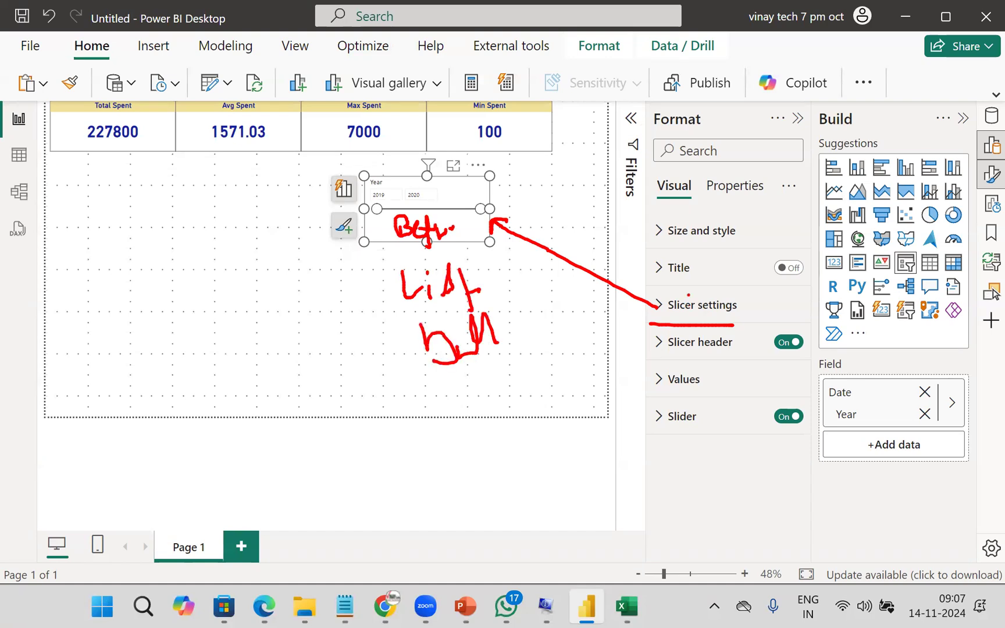
pyautogui.moveTo(792, 342)
pyautogui.mouseDown()
pyautogui.moveTo(809, 218)
pyautogui.moveTo(442, 170)
pyautogui.mouseUp()
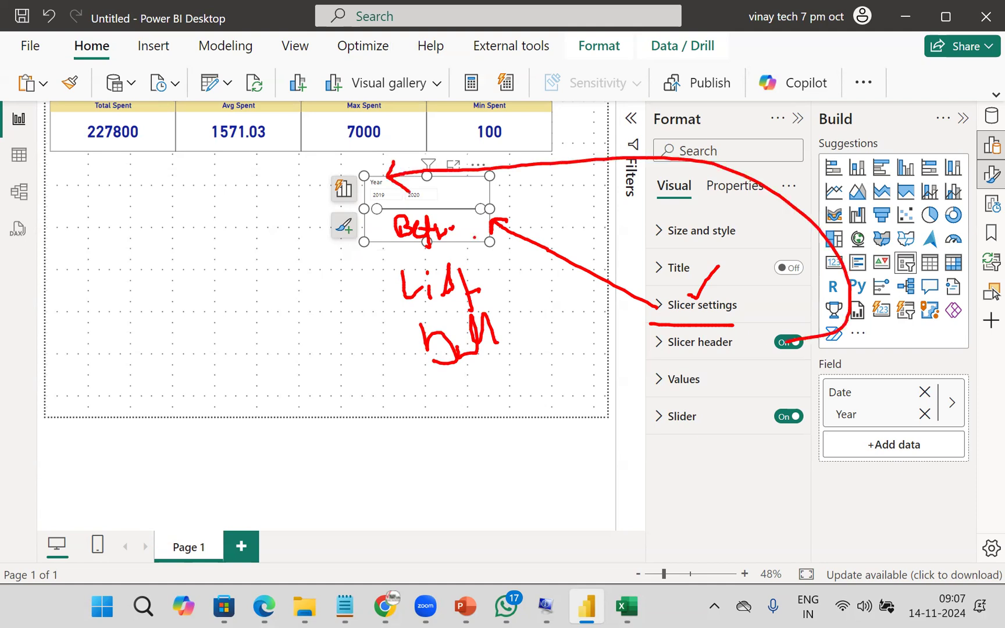
pyautogui.moveTo(631, 393); pyautogui.dragTo(362, 365)
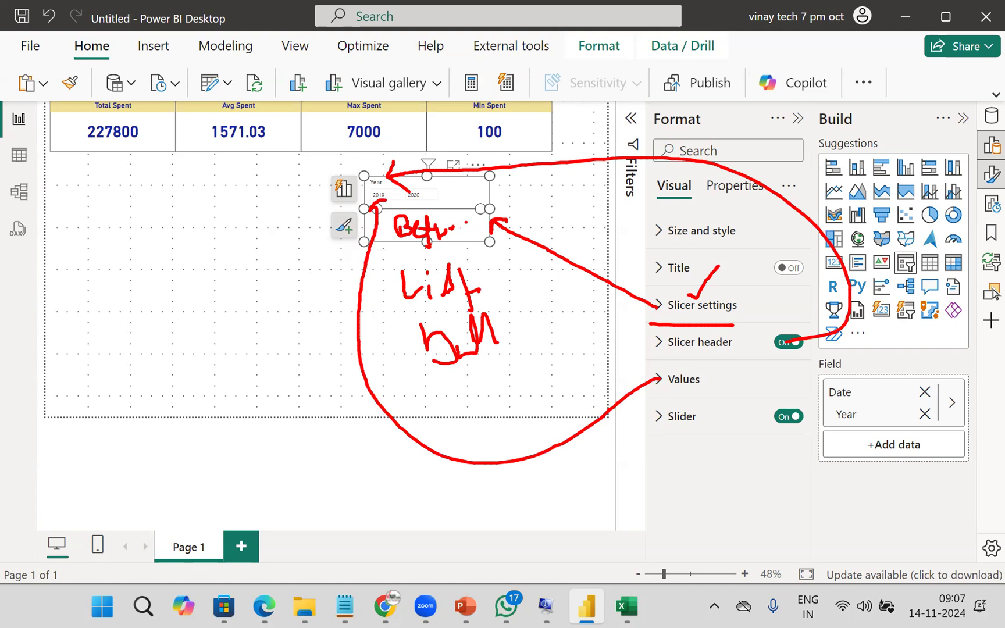
pyautogui.moveTo(662, 411); pyautogui.dragTo(468, 220)
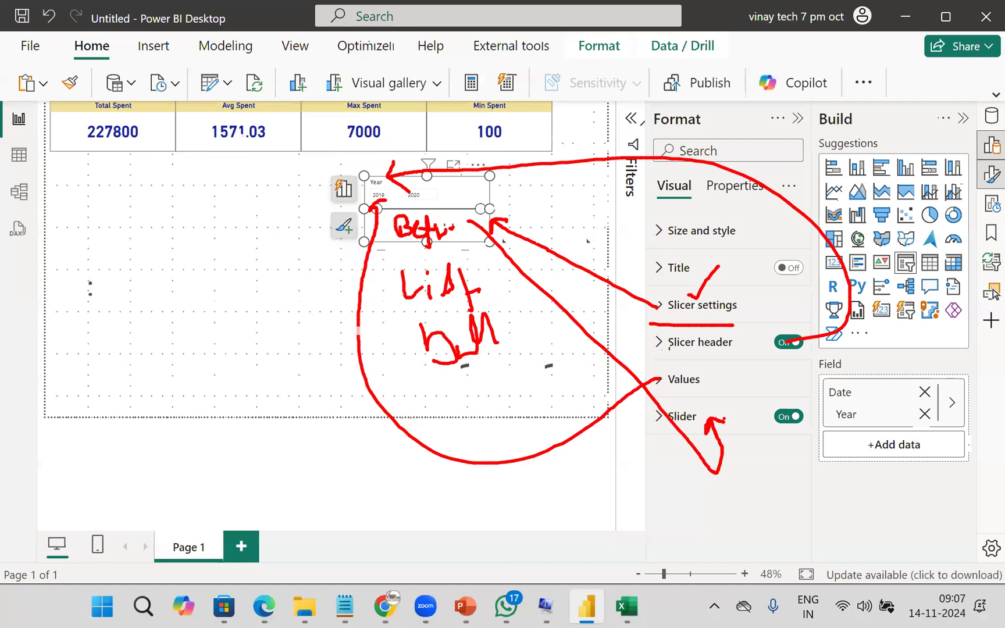
pyautogui.click(347, 441)
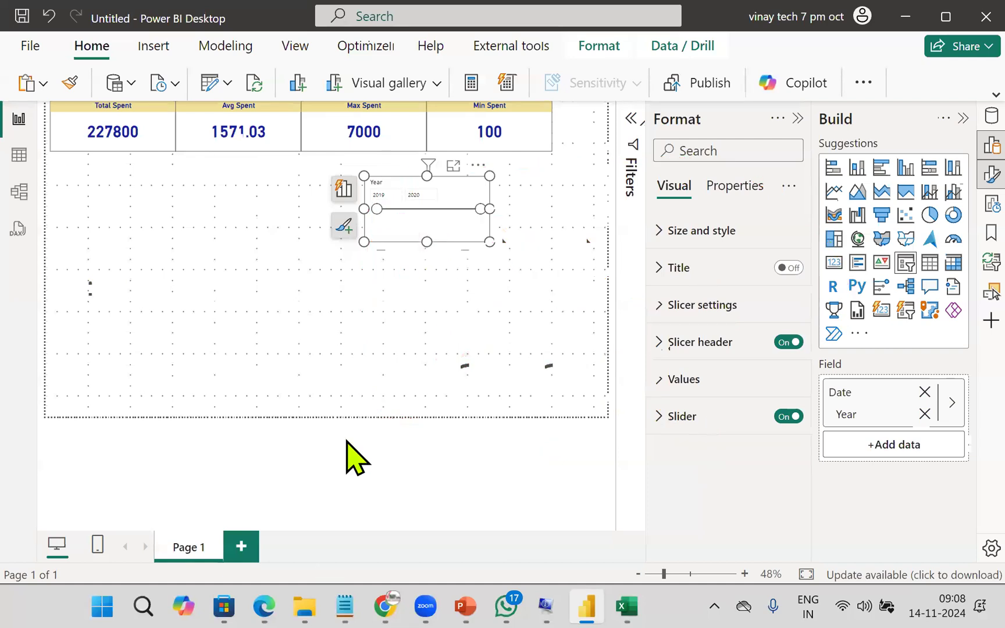
# Change the Year slicer's style to Vertical list
pyautogui.click(664, 309)
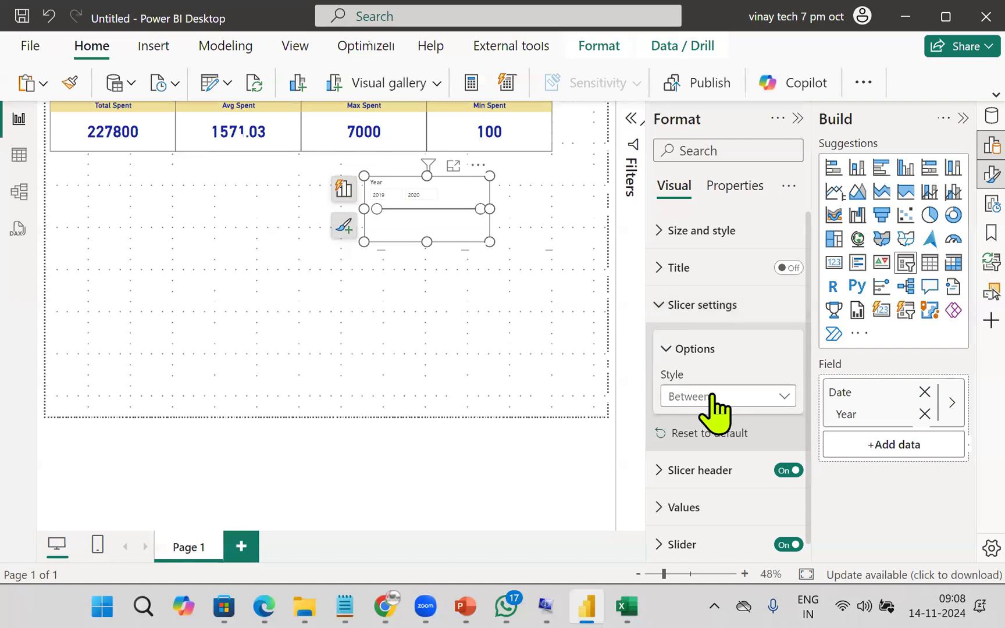
pyautogui.click(711, 398)
pyautogui.click(717, 424)
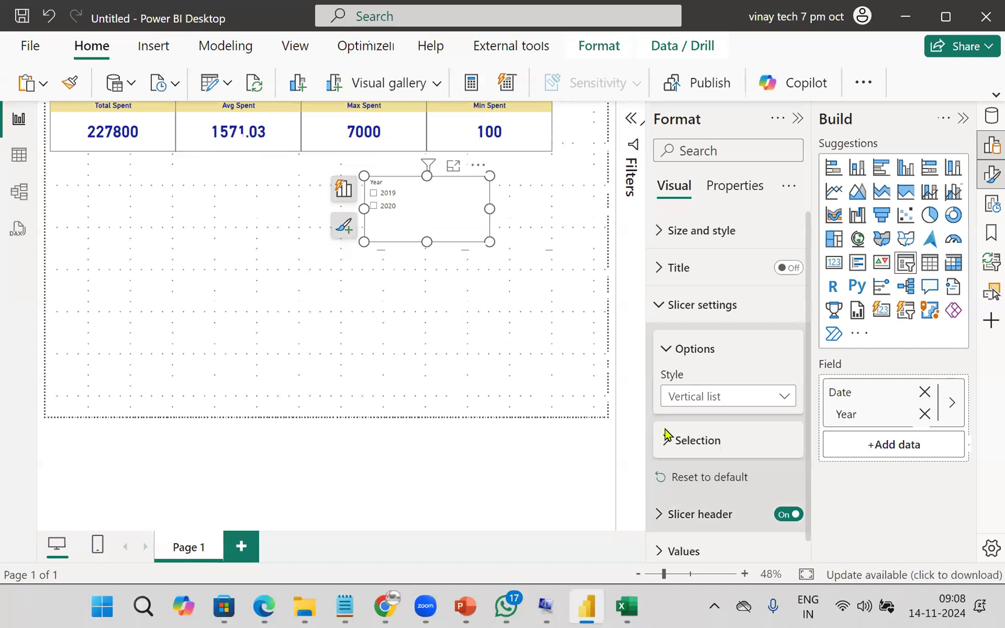
# Format the Year slicer's header text with font size 20 and a pink font color
pyautogui.click(664, 515)
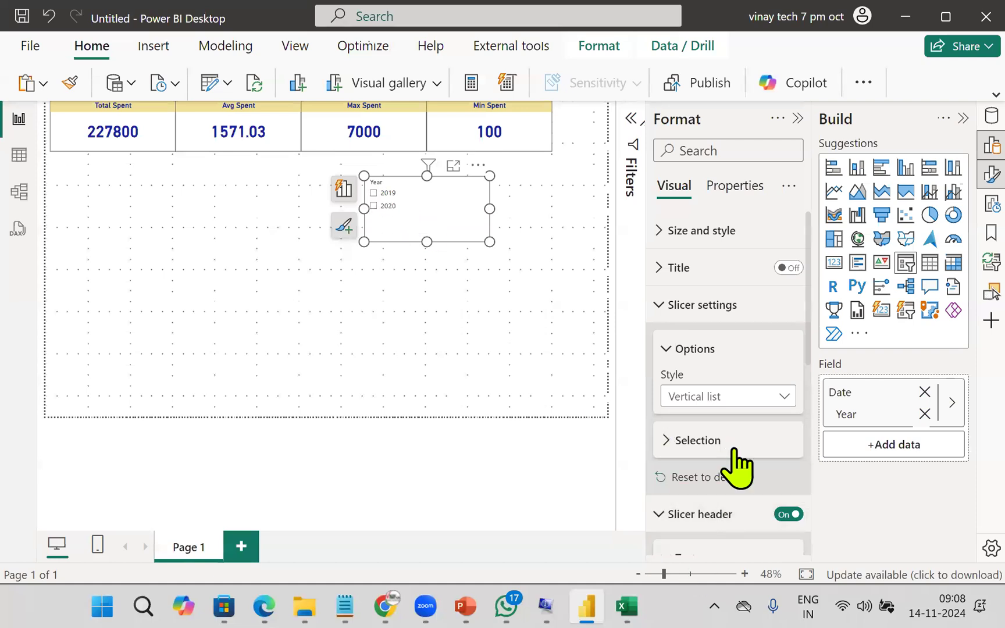
pyautogui.scroll(-4, 721, 459)
pyautogui.scroll(-1, 713, 457)
pyautogui.click(671, 403)
pyautogui.doubleClick(775, 381)
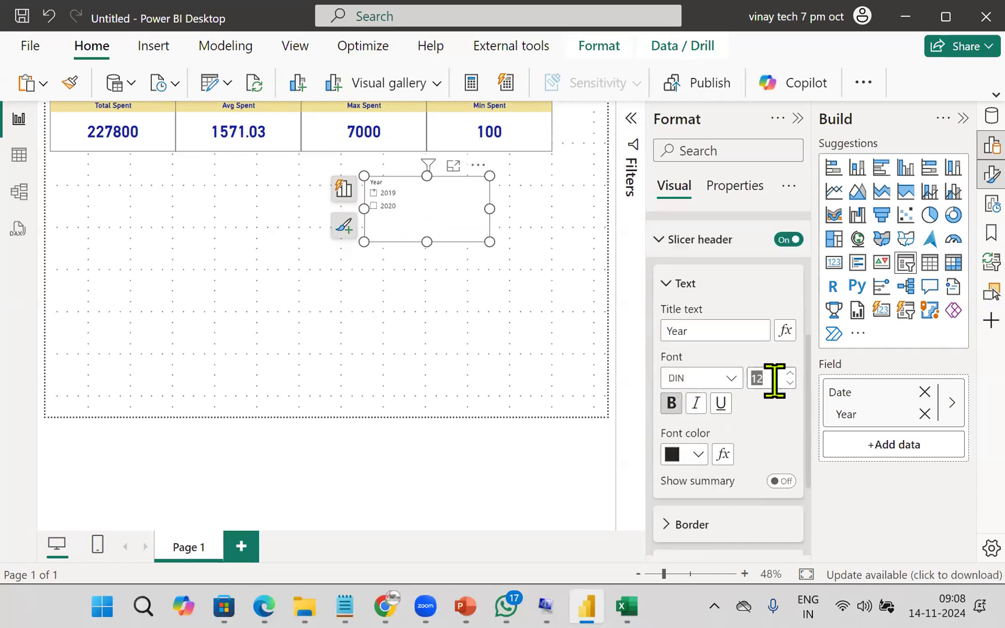
pyautogui.write('20')
pyautogui.click(676, 458)
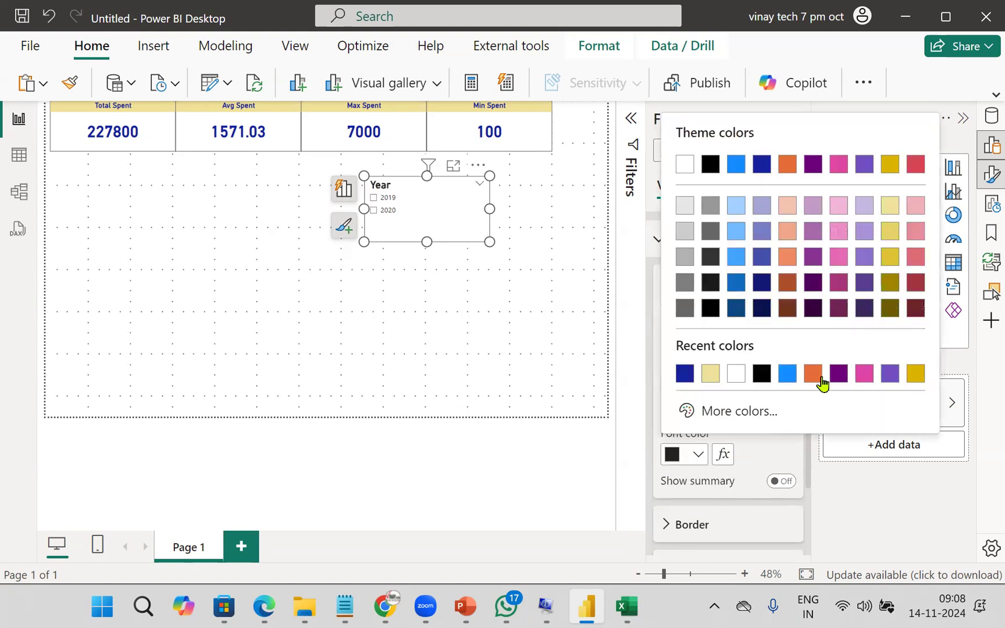
pyautogui.click(864, 373)
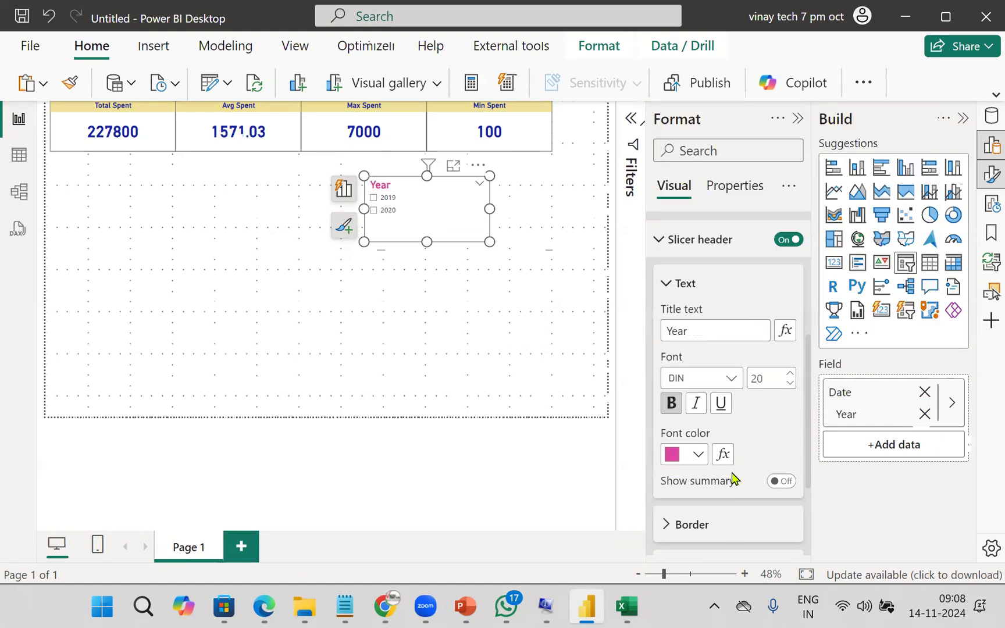
# Format the Year slicer's values as bold, size 16, with a dark blue font color
pyautogui.scroll(-4, 698, 526)
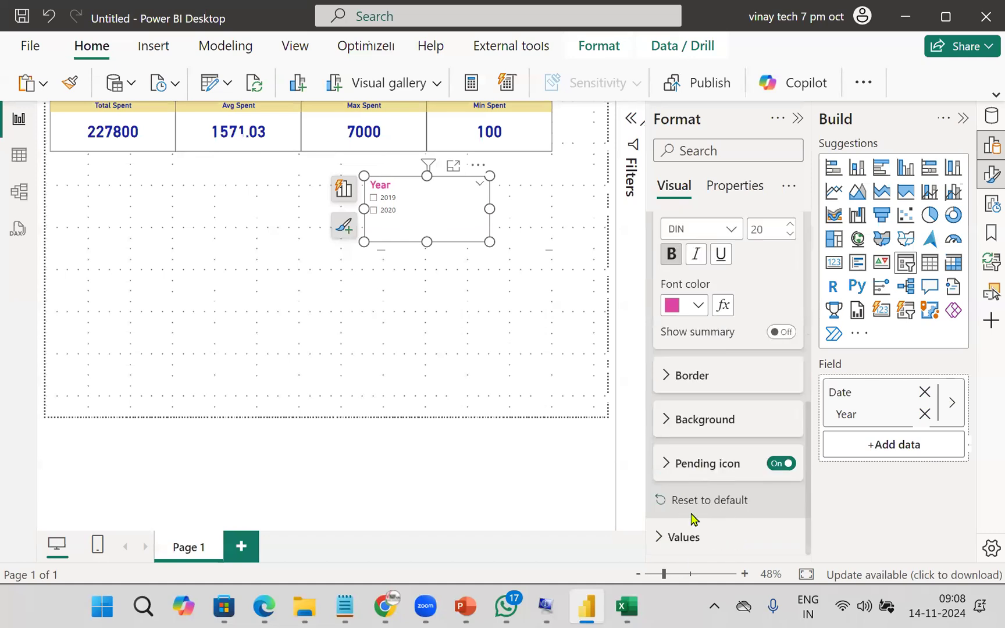
pyautogui.click(667, 538)
pyautogui.click(670, 470)
pyautogui.click(774, 446)
pyautogui.write('16')
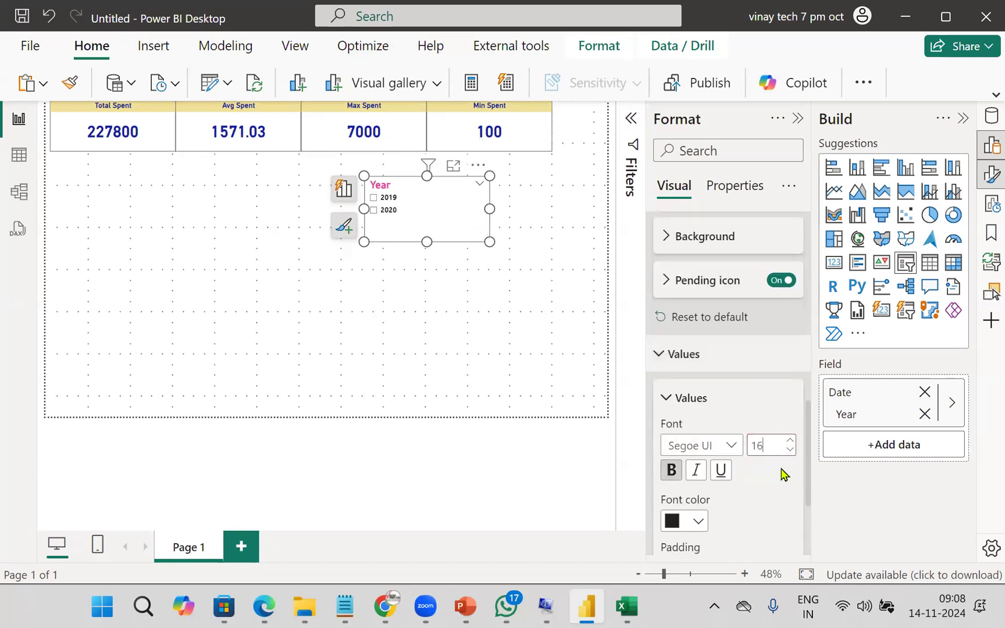
pyautogui.click(698, 521)
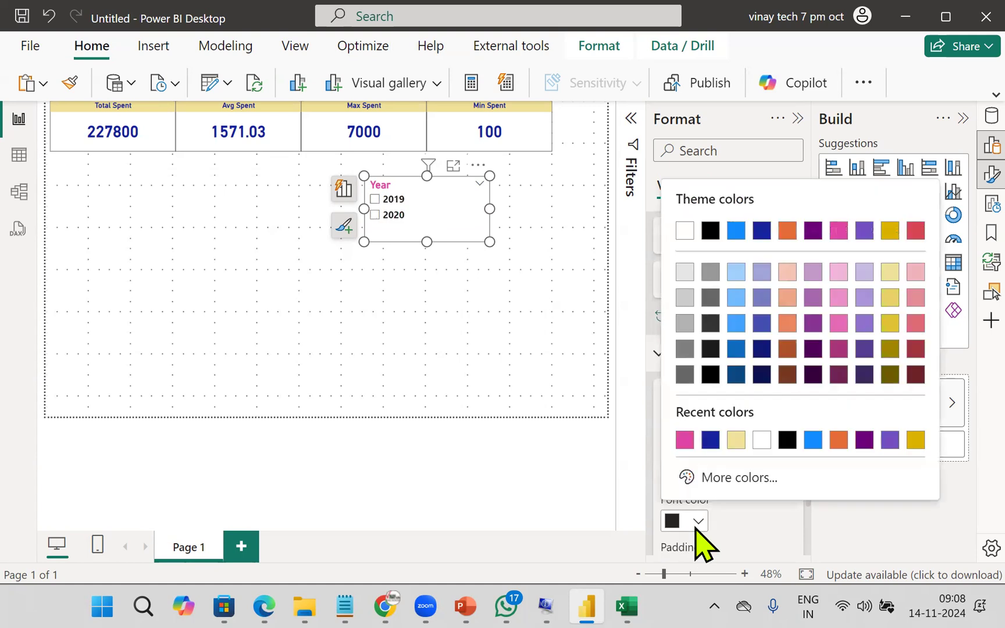
pyautogui.click(711, 441)
# Resize the Year slicer to about 141 wide by 146 high below the Min Spent card and turn on its visual border
pyautogui.moveTo(490, 241)
pyautogui.mouseDown()
pyautogui.moveTo(427, 239)
pyautogui.moveTo(494, 227)
pyautogui.mouseUp()
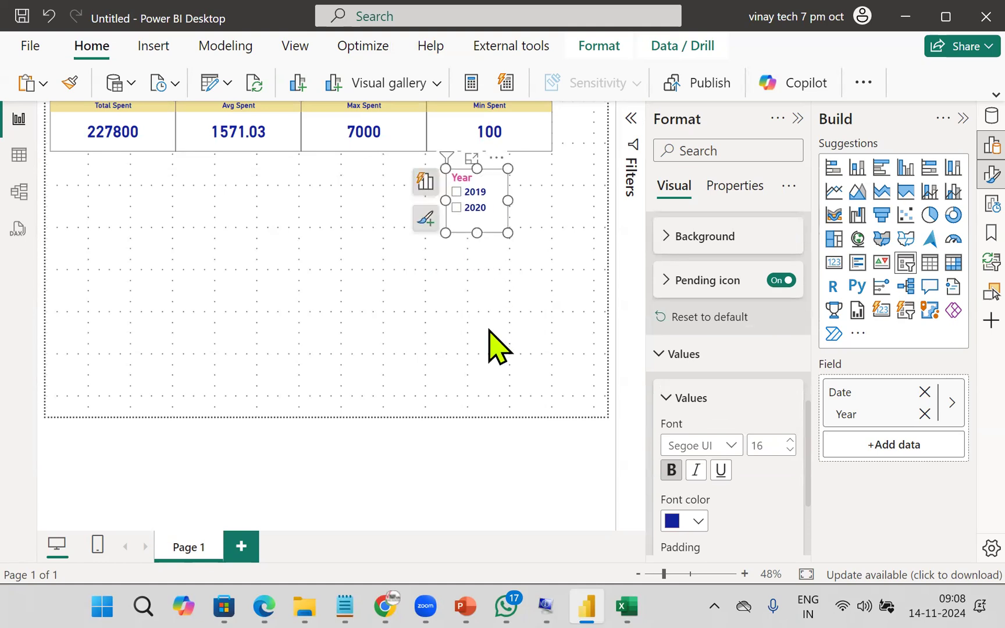
pyautogui.scroll(10, 673, 359)
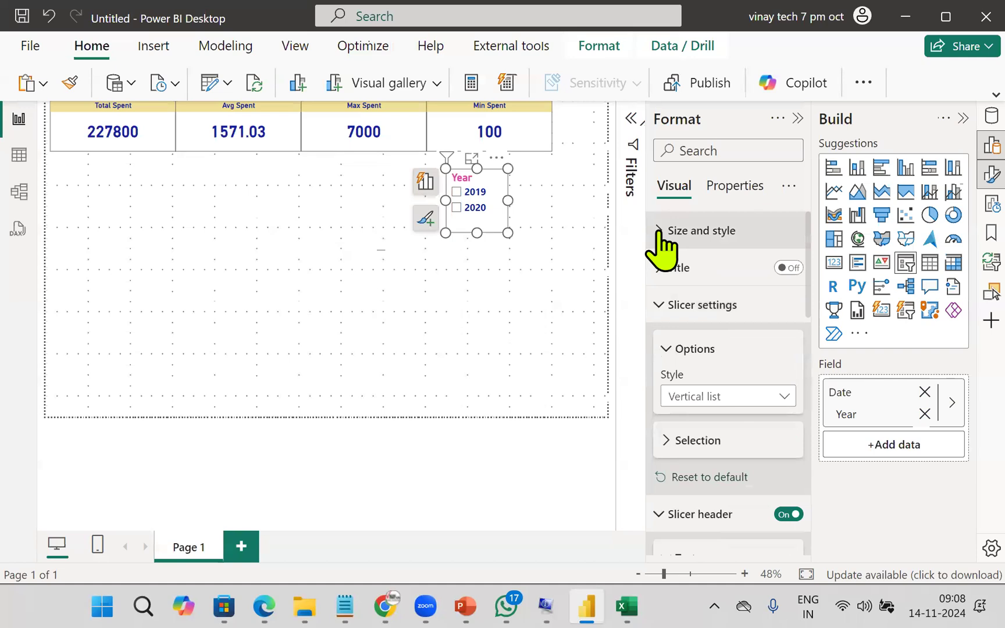
pyautogui.click(661, 233)
pyautogui.scroll(-3, 758, 415)
pyautogui.click(783, 531)
pyautogui.click(516, 310)
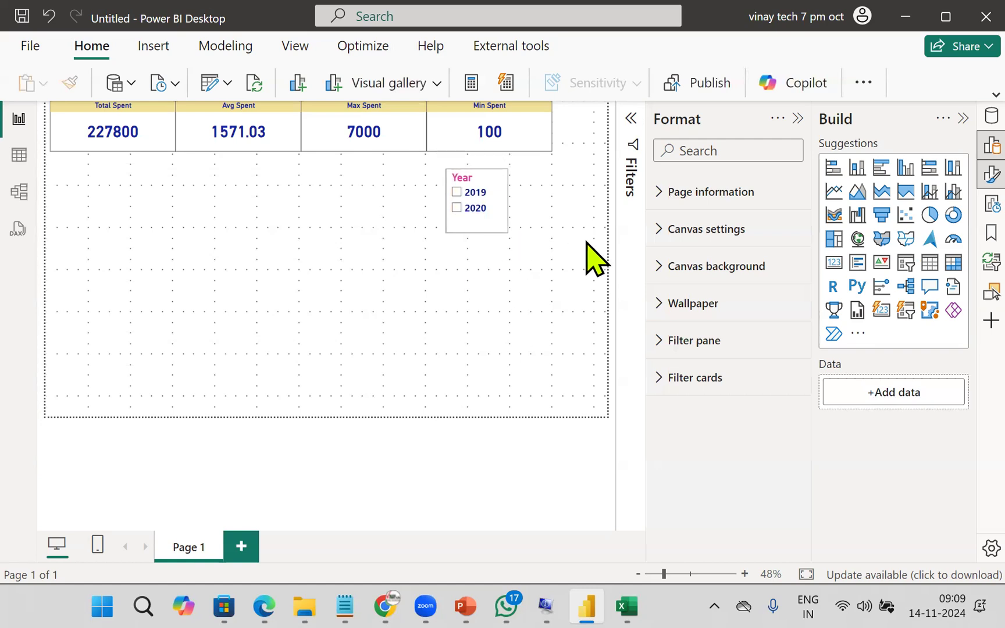
# Duplicate the Year slicer and place the copy beside the original, at about 1083 horizontal and 154 vertical
pyautogui.click(496, 247)
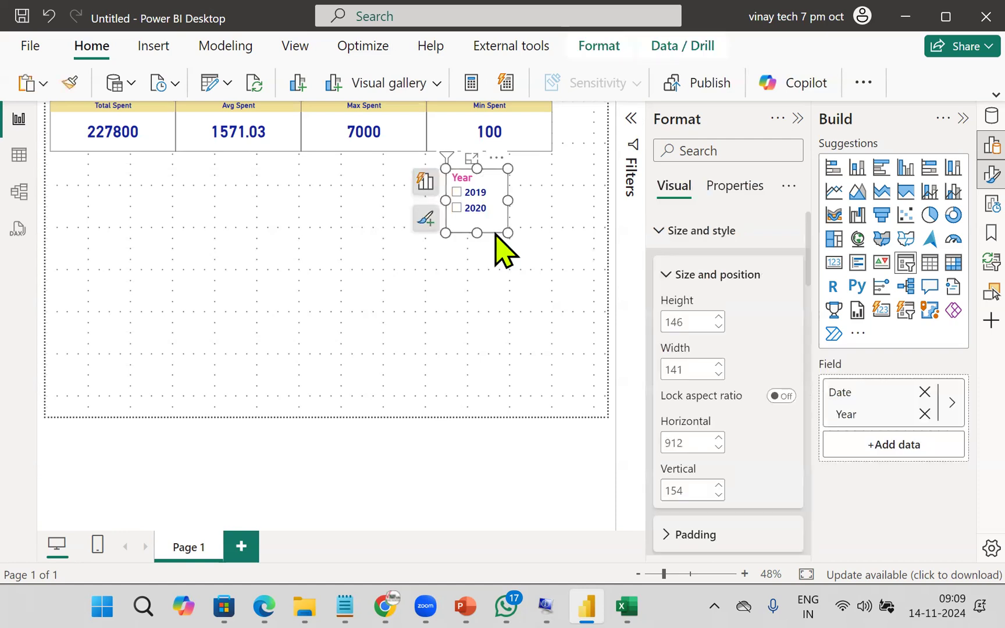
pyautogui.click(448, 281)
pyautogui.moveTo(501, 220); pyautogui.dragTo(575, 217)
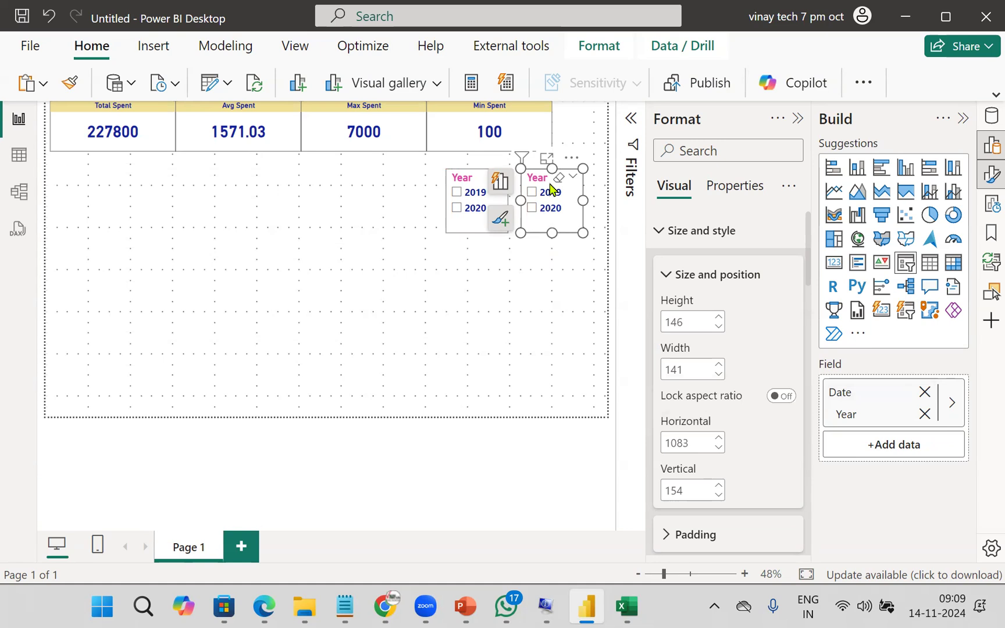
# Replace the copied slicer's field with Month from the Date hierarchy and resize the slicer to about 160 high
pyautogui.click(925, 392)
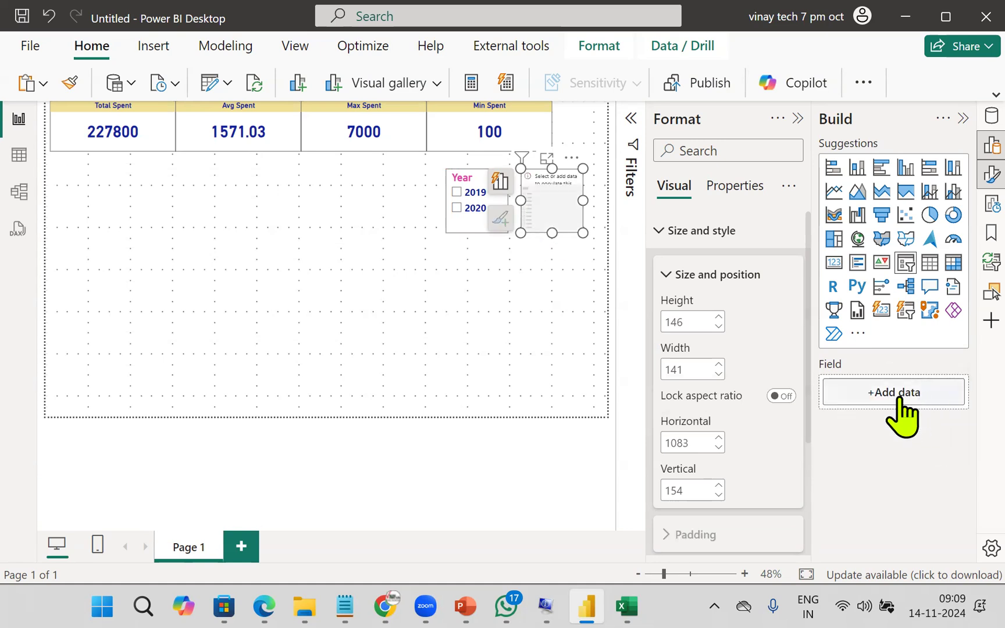
pyautogui.click(900, 397)
pyautogui.click(641, 102)
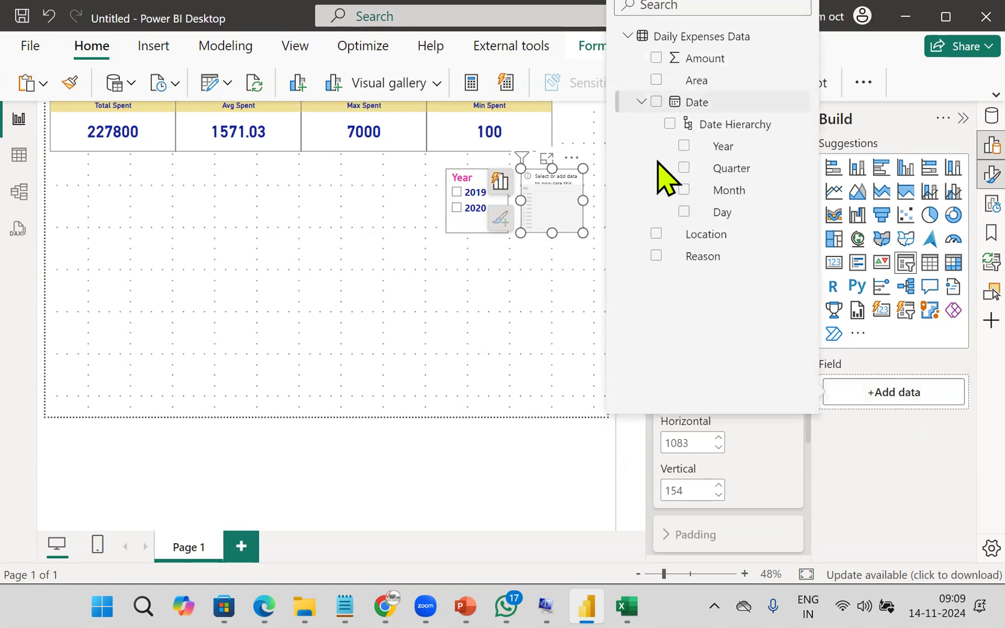
pyautogui.click(684, 190)
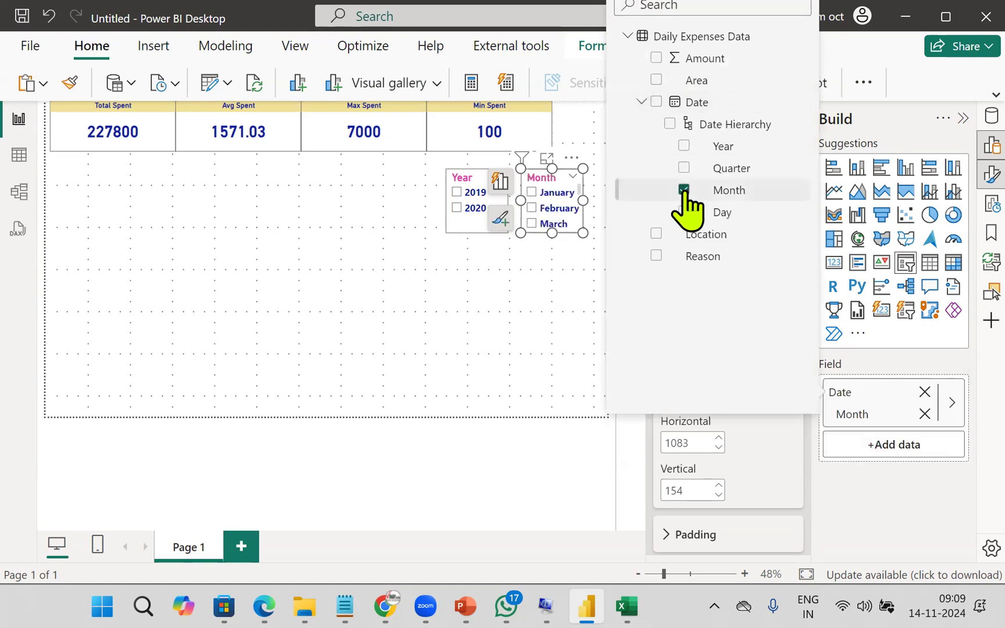
pyautogui.click(543, 274)
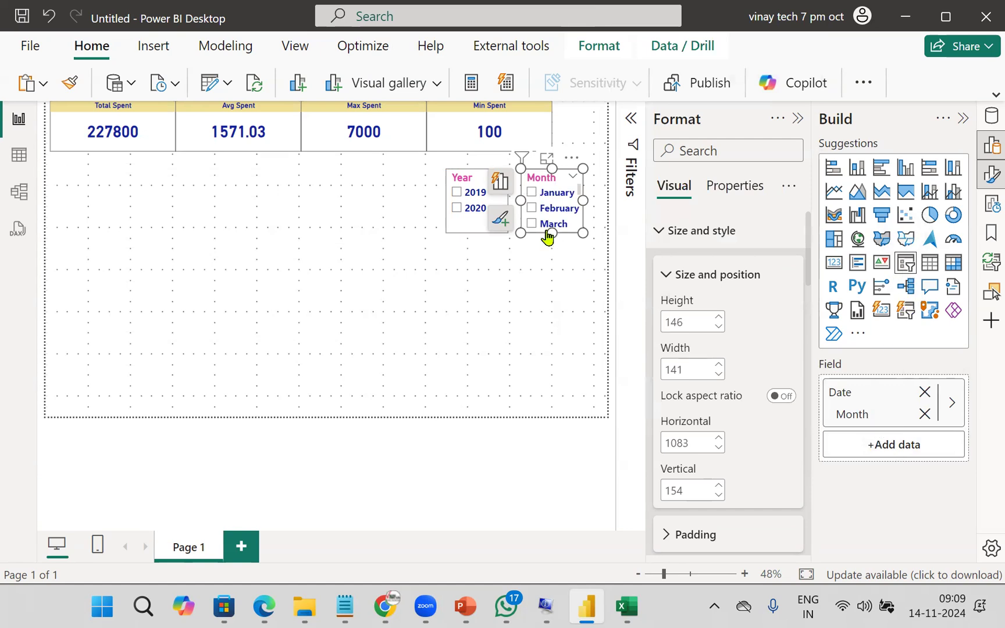
pyautogui.moveTo(552, 233); pyautogui.dragTo(580, 410)
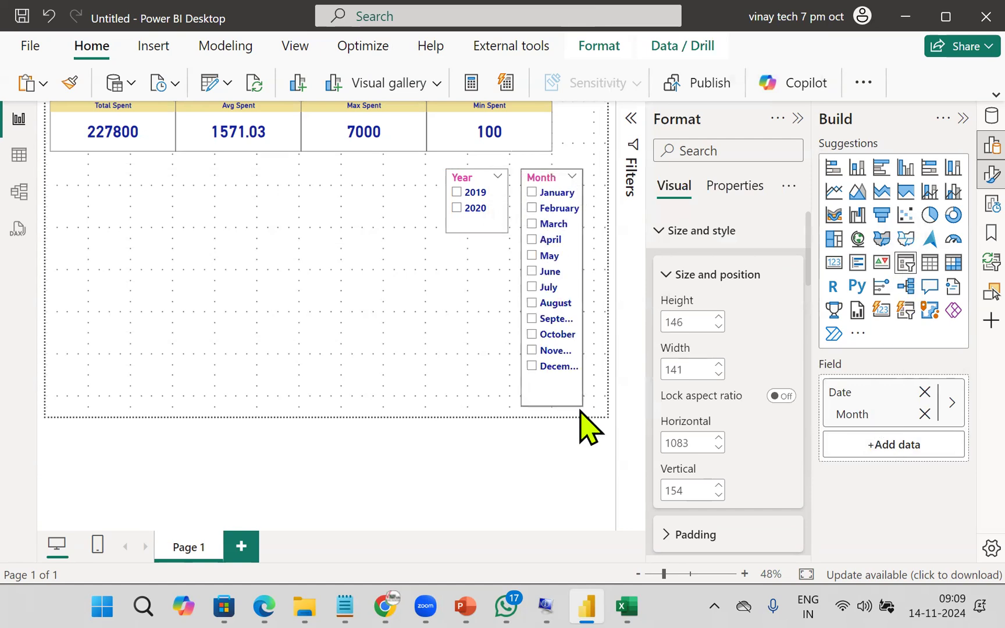
pyautogui.moveTo(580, 410); pyautogui.dragTo(623, 201)
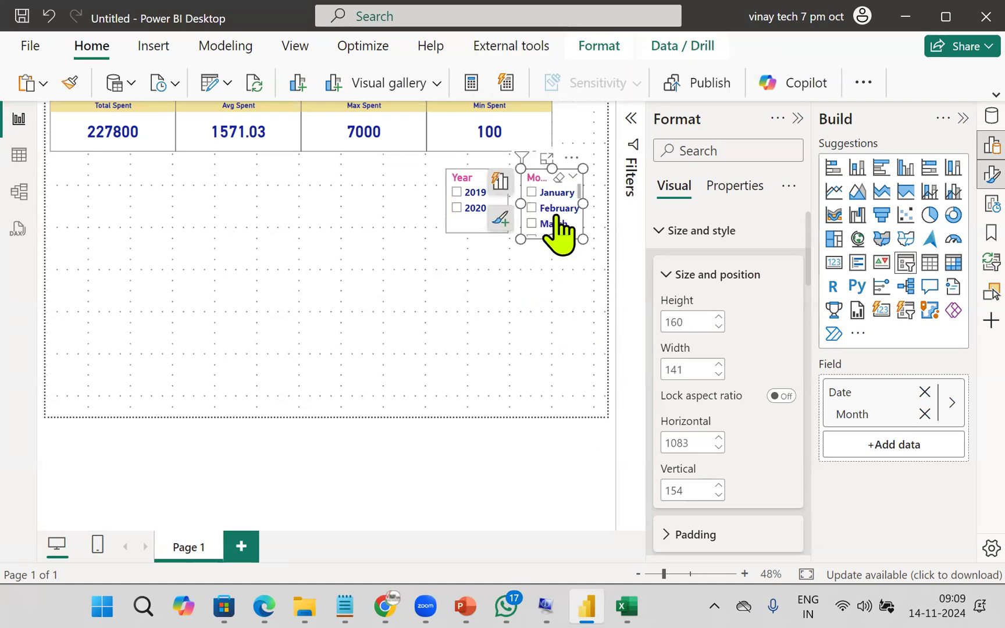
# Filter the Month slicer with basic filtering to show only July and August
pyautogui.click(632, 119)
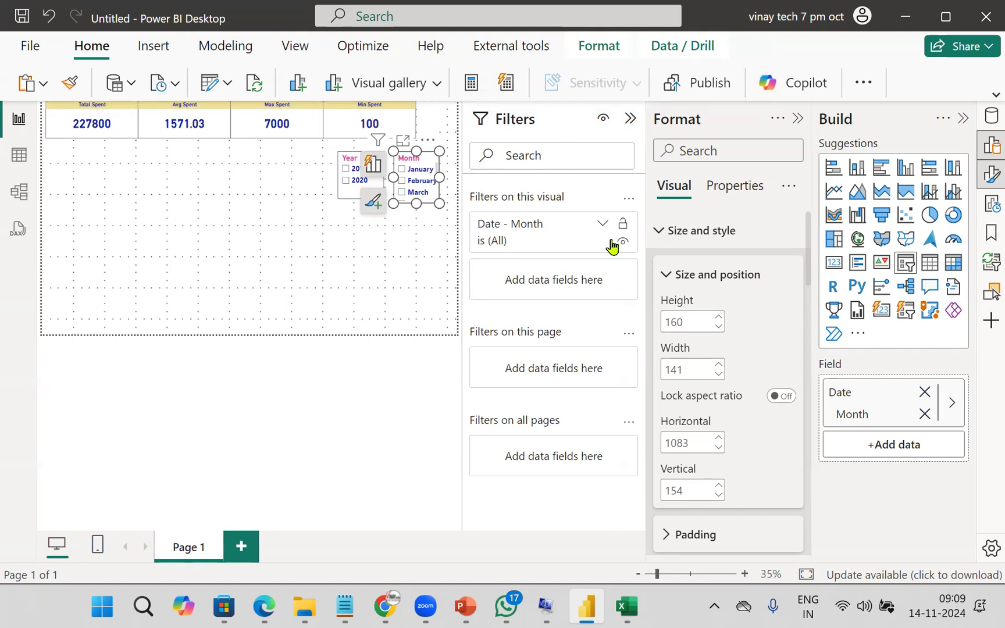
pyautogui.click(603, 225)
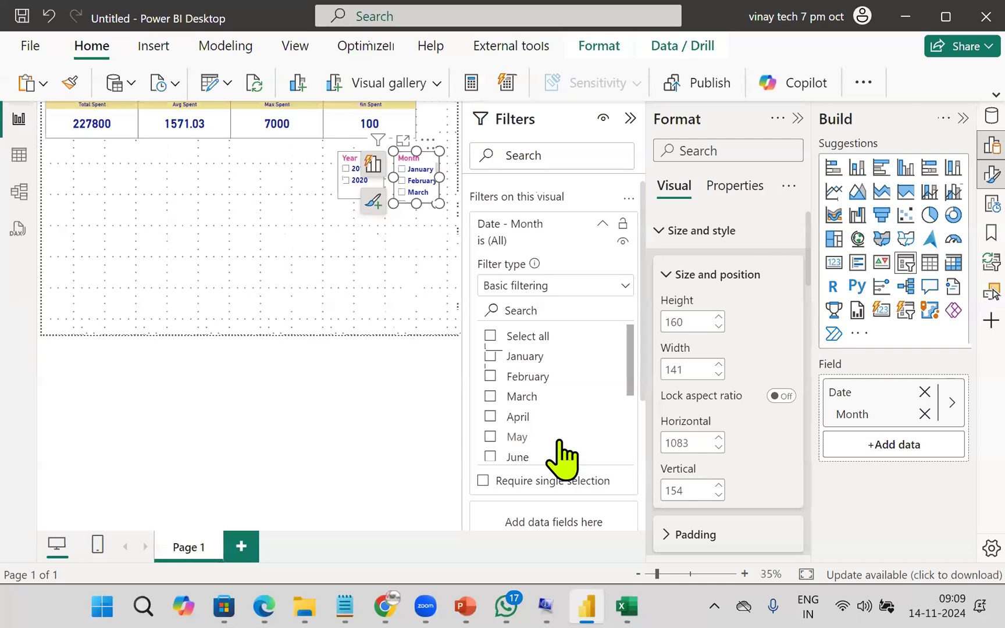
pyautogui.scroll(-3, 563, 456)
pyautogui.click(490, 386)
pyautogui.click(490, 406)
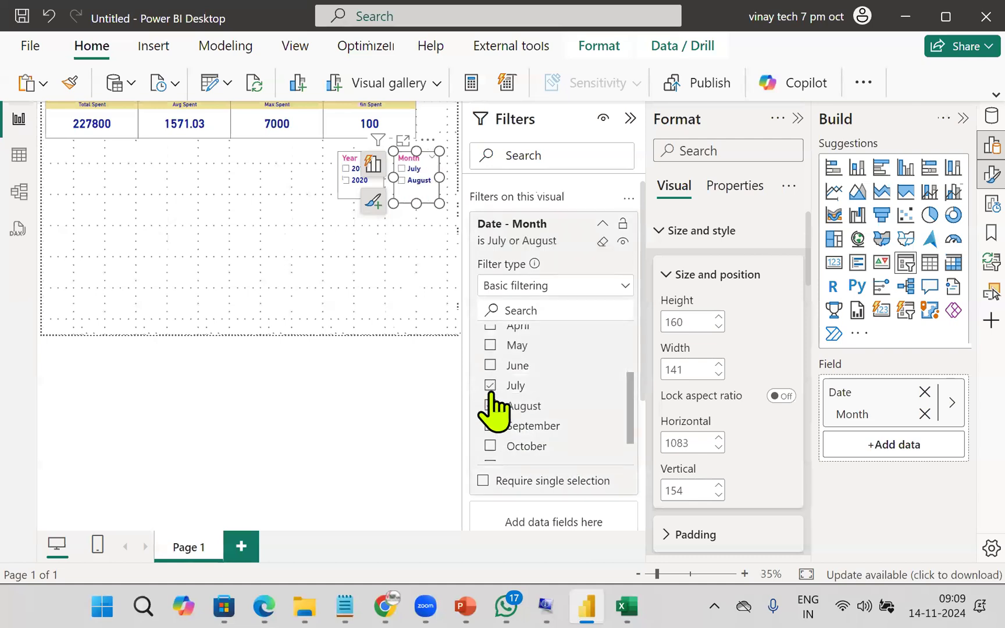
pyautogui.click(631, 118)
pyautogui.click(509, 279)
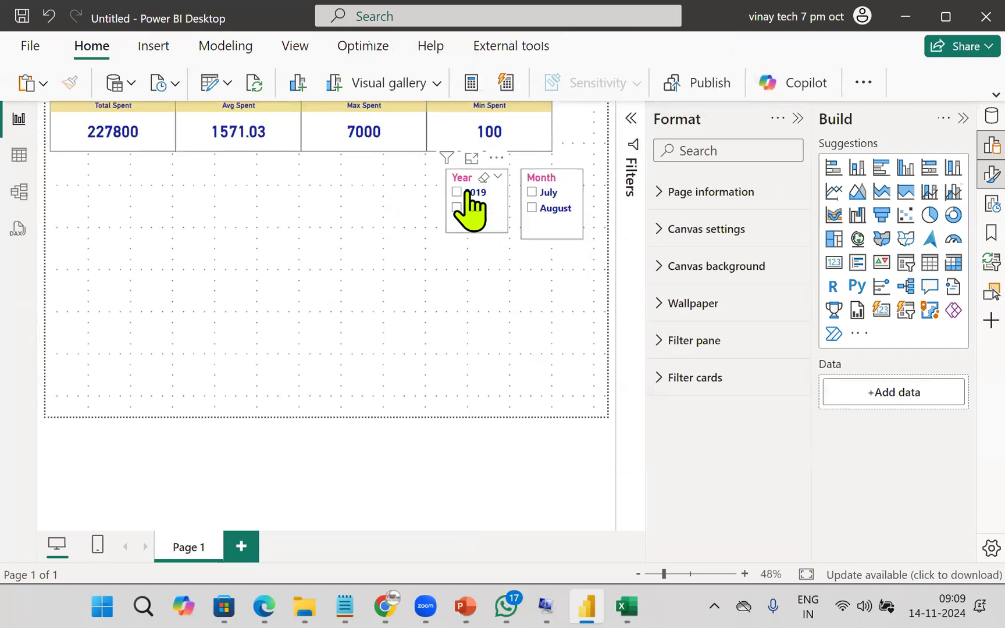
# Check how the cards respond to selecting 2019, August and both years in the slicers, and clear all selections
pyautogui.click(469, 197)
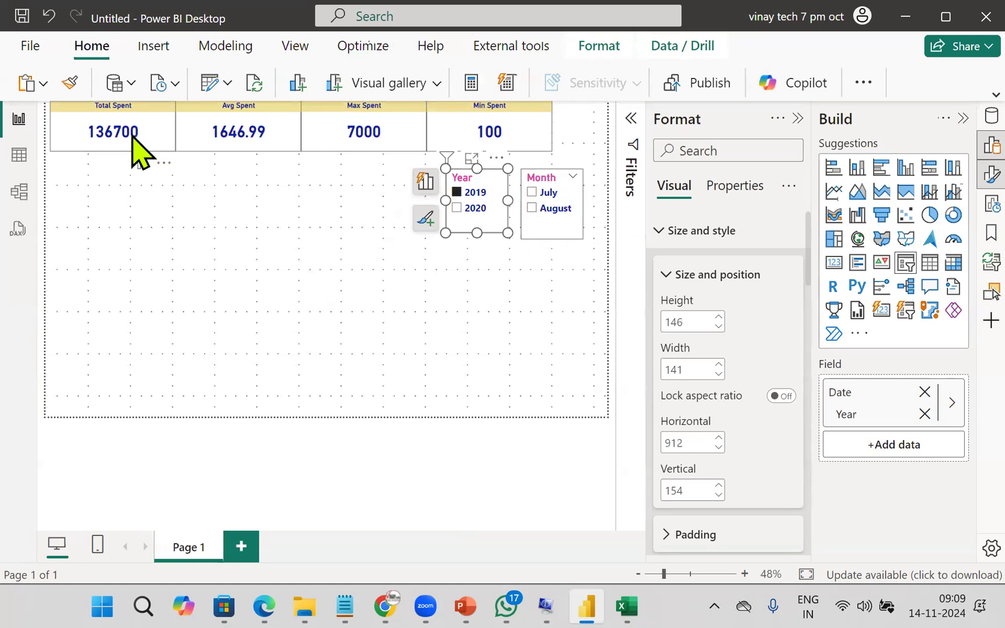
pyautogui.click(544, 211)
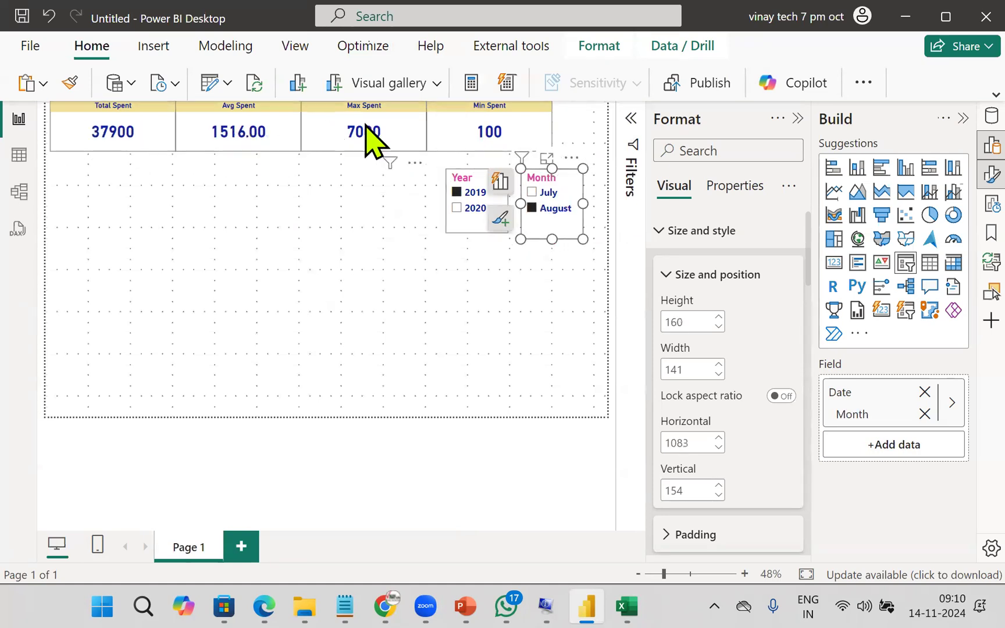
pyautogui.keyDown('ctrl'); pyautogui.click(464, 210); pyautogui.keyUp('ctrl')
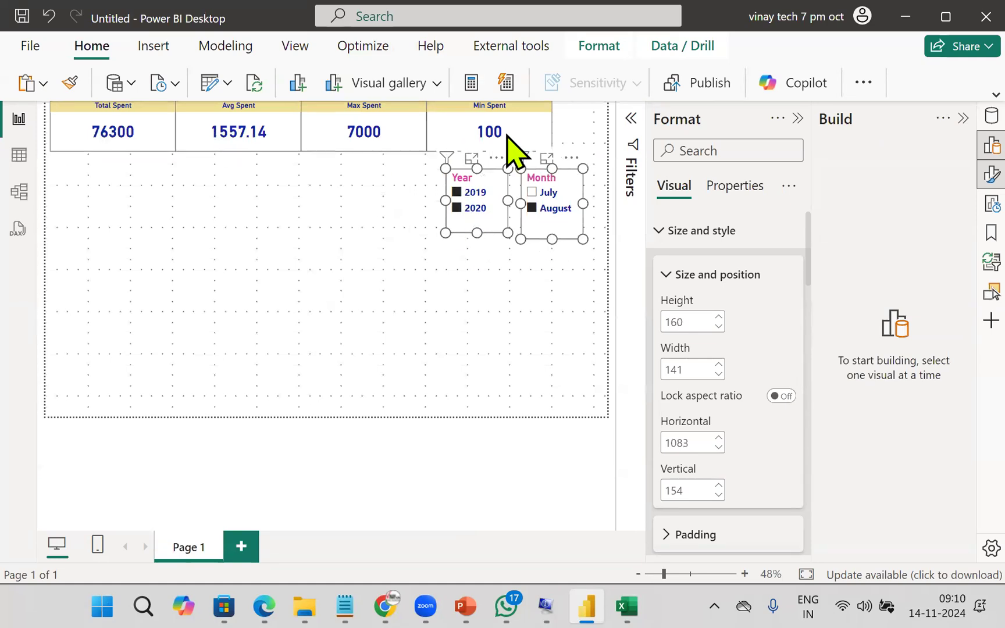
pyautogui.click(474, 208)
pyautogui.click(531, 211)
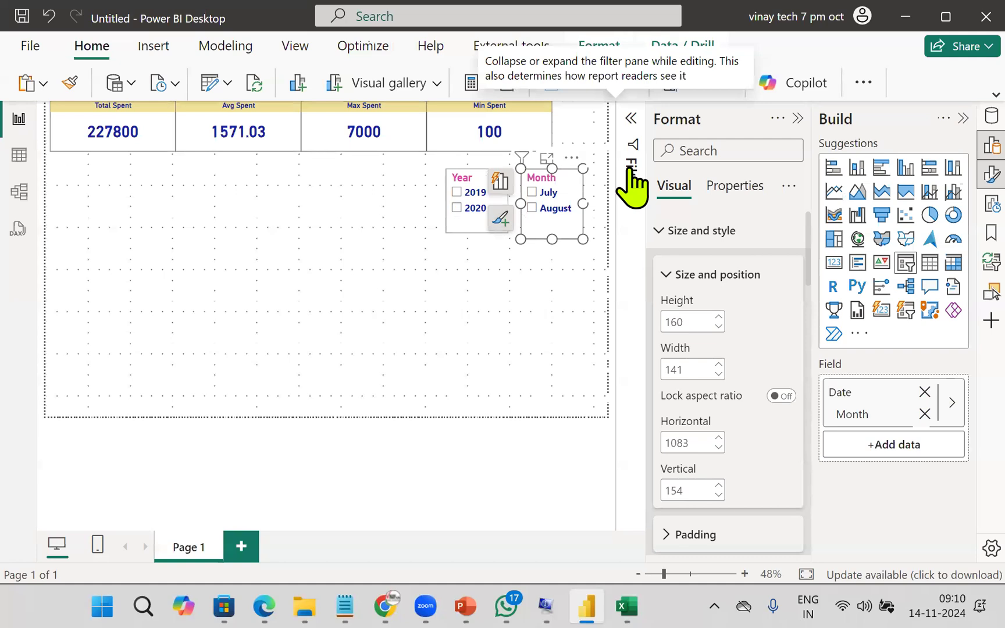
pyautogui.click(370, 301)
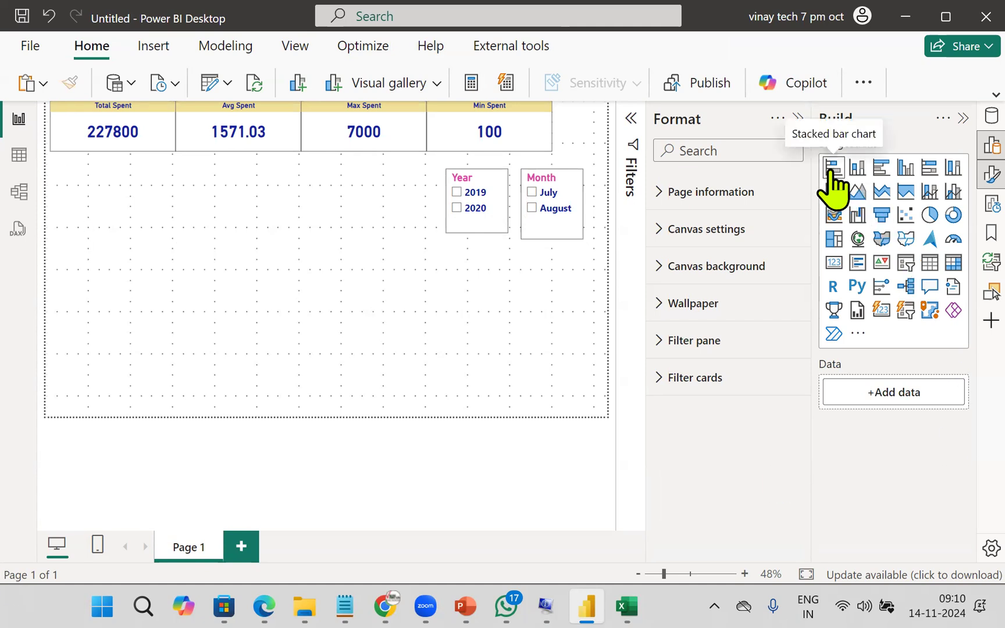
# Insert a stacked bar chart in the page's lower-left corner, about 377 high and 406 wide
pyautogui.click(797, 120)
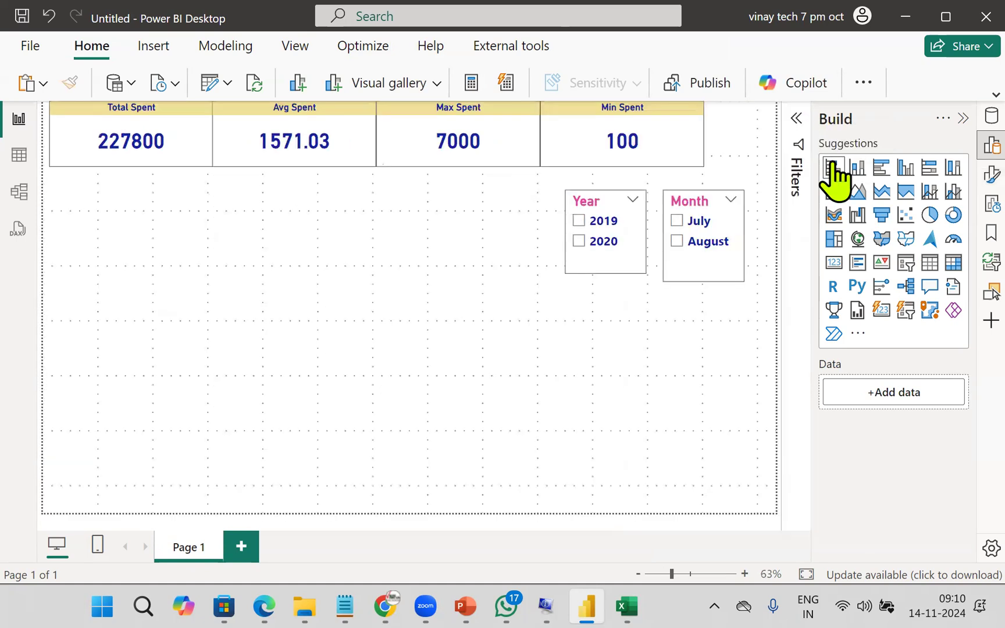
pyautogui.click(835, 175)
pyautogui.moveTo(124, 364); pyautogui.dragTo(111, 332)
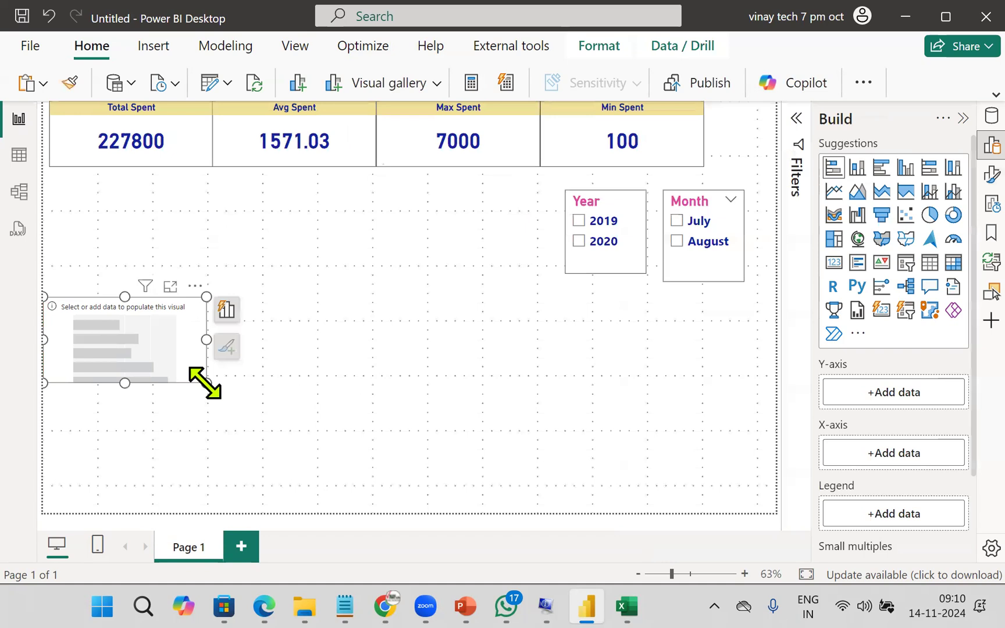
pyautogui.moveTo(125, 382); pyautogui.dragTo(127, 517)
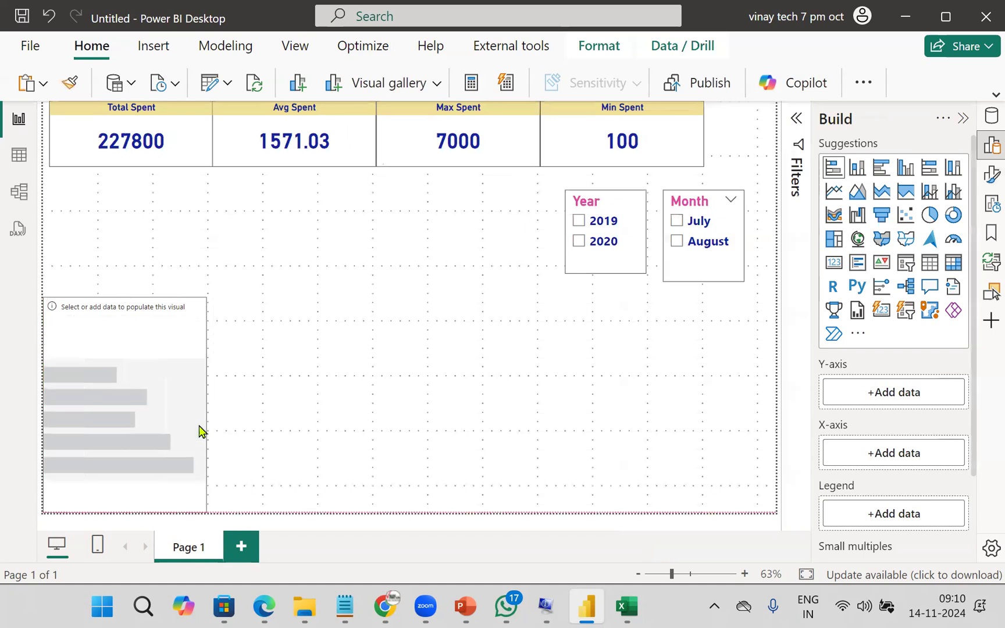
pyautogui.moveTo(206, 403); pyautogui.dragTo(276, 416)
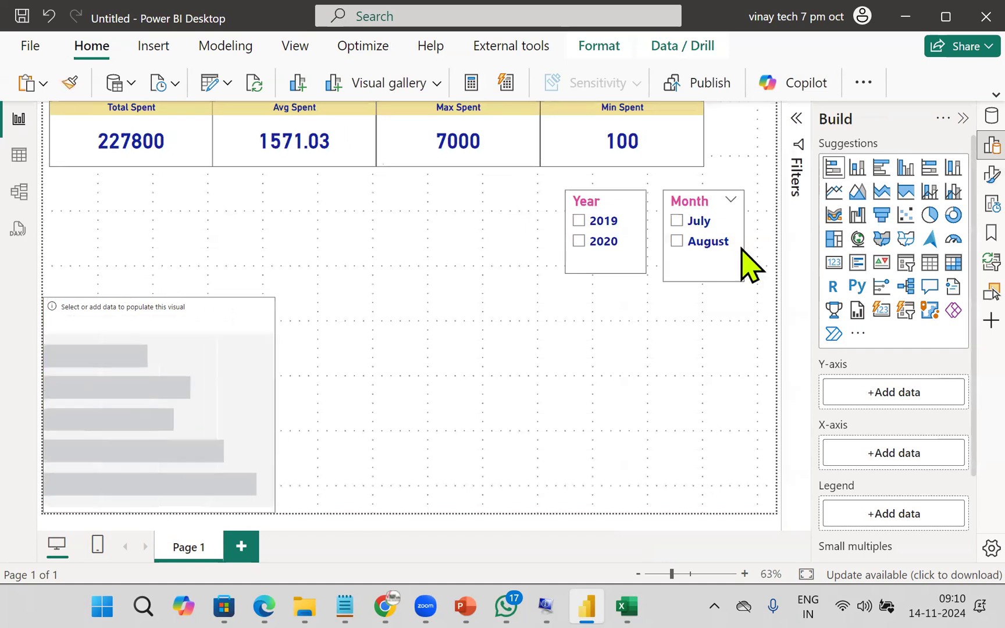
# Shorten the Month slicer to match the height of the Year slicer
pyautogui.click(630, 268)
pyautogui.click(702, 277)
pyautogui.moveTo(703, 281); pyautogui.dragTo(703, 273)
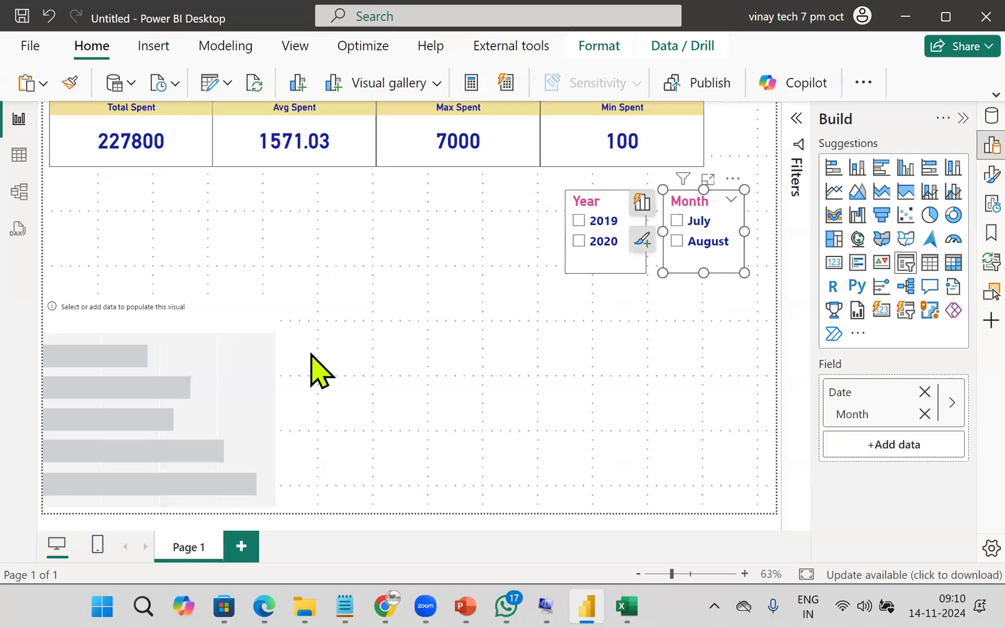
# Assign Reason to the bar chart's Y-axis and Amount to its X-axis
pyautogui.click(180, 343)
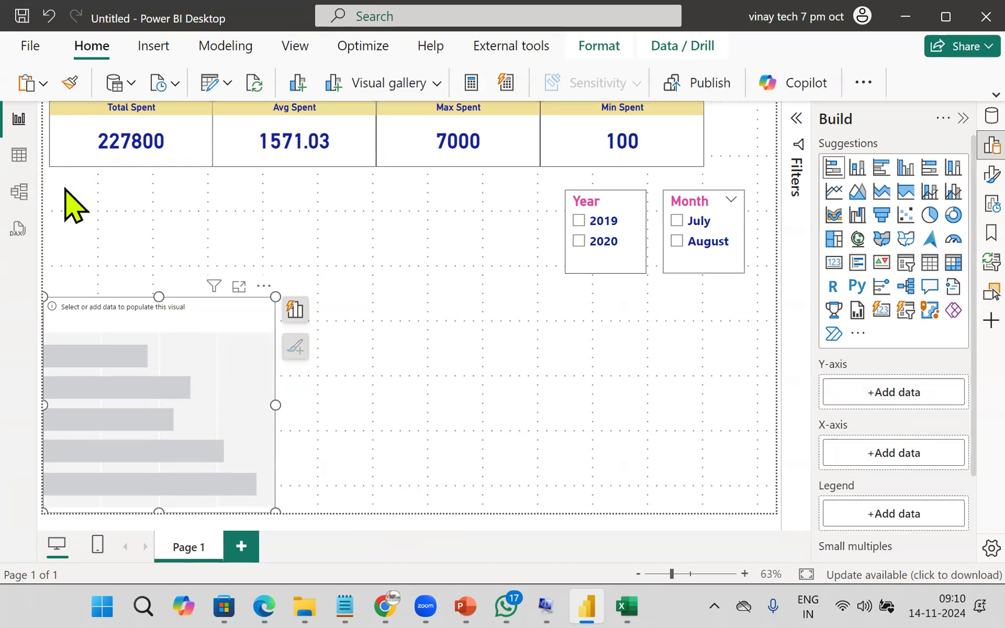
pyautogui.click(906, 402)
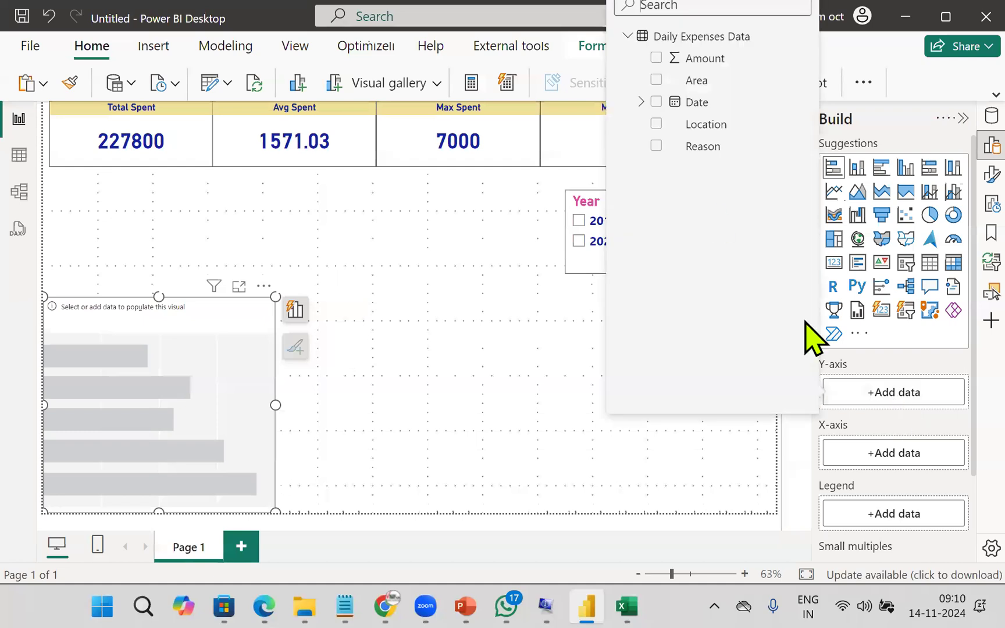
pyautogui.click(656, 145)
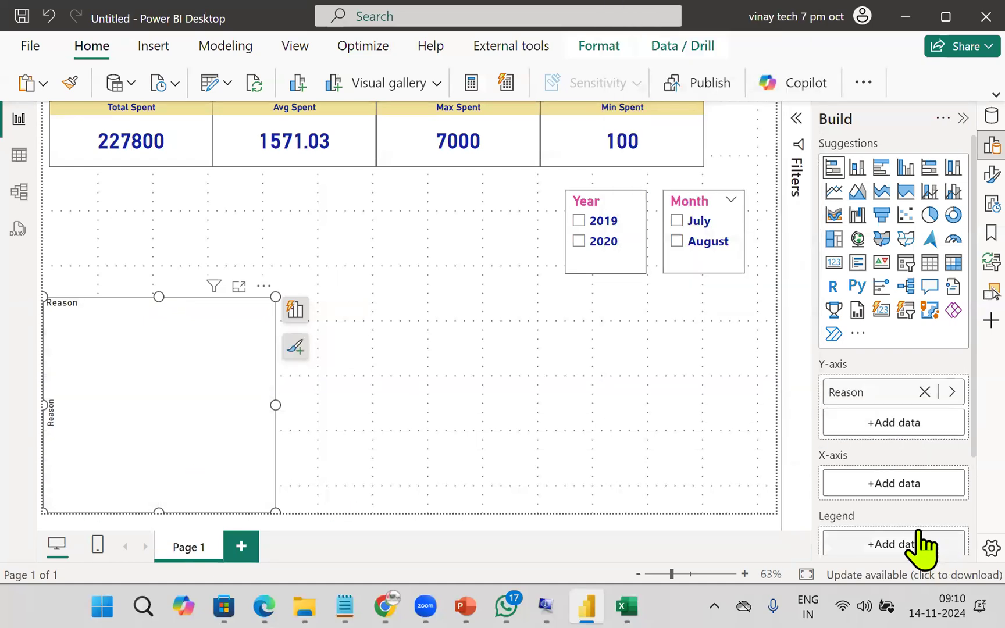
pyautogui.click(893, 486)
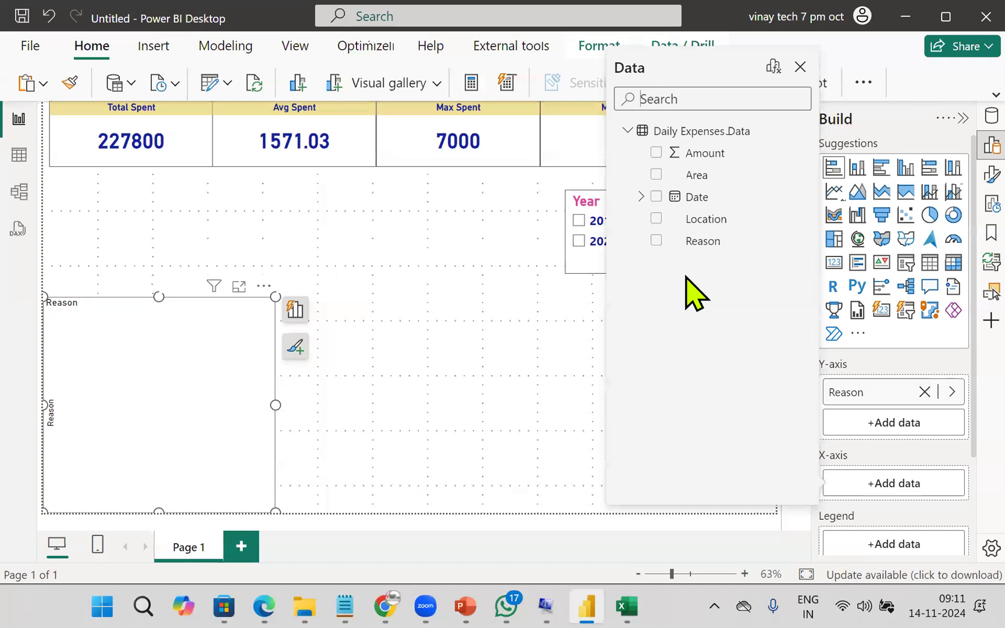
pyautogui.click(656, 153)
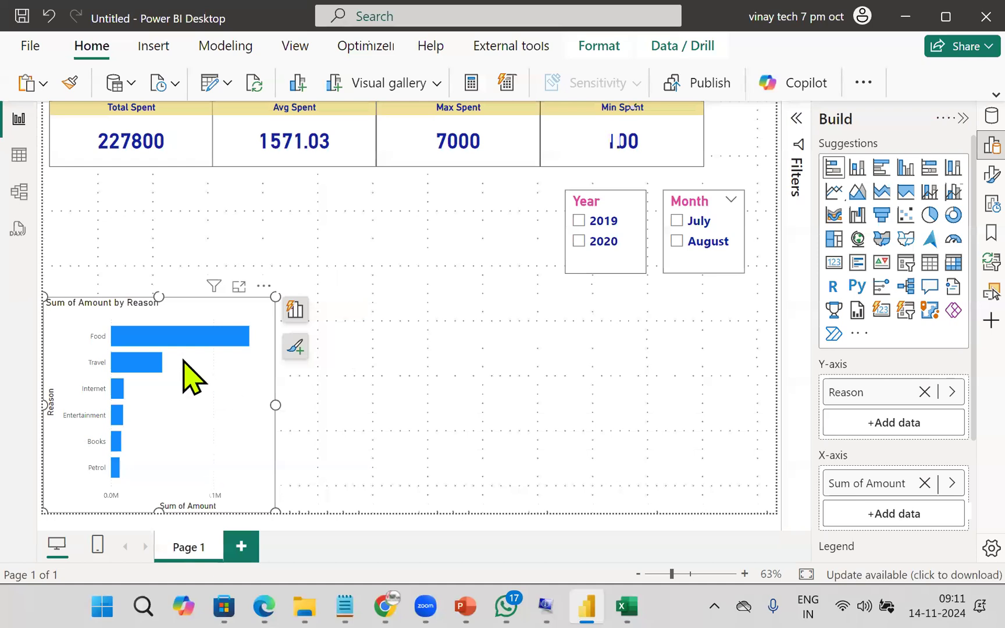
# Examine the bar chart's amounts by reason in focus mode, and return to the report
pyautogui.click(239, 286)
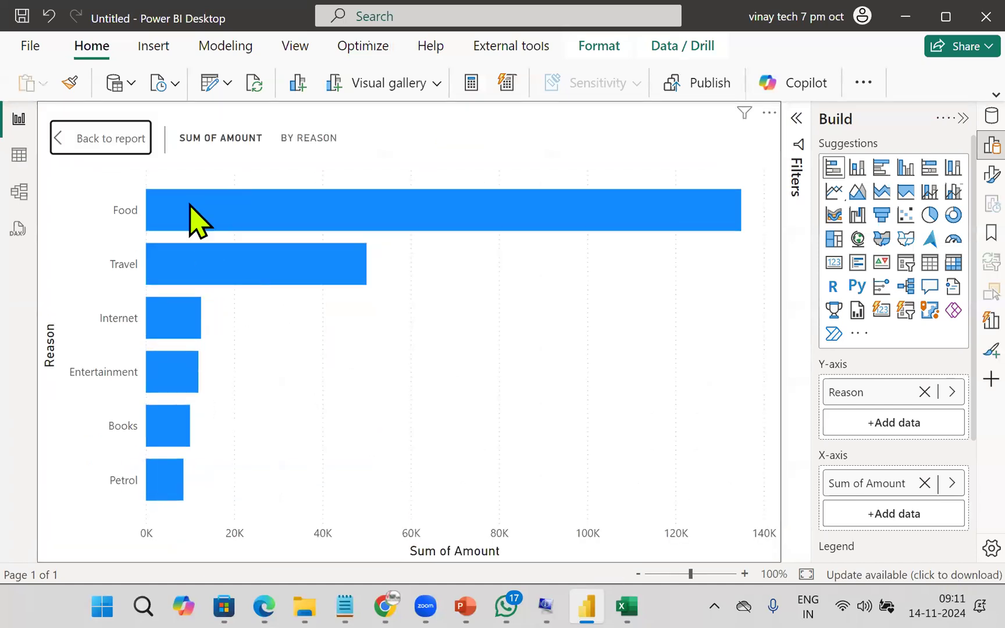
pyautogui.moveTo(201, 286)
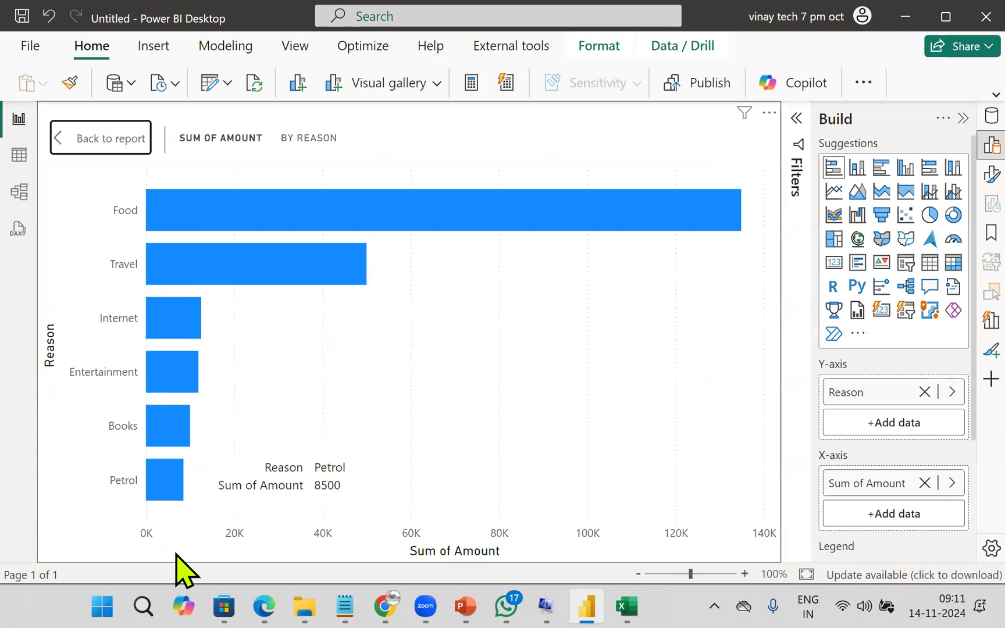
pyautogui.moveTo(385, 221)
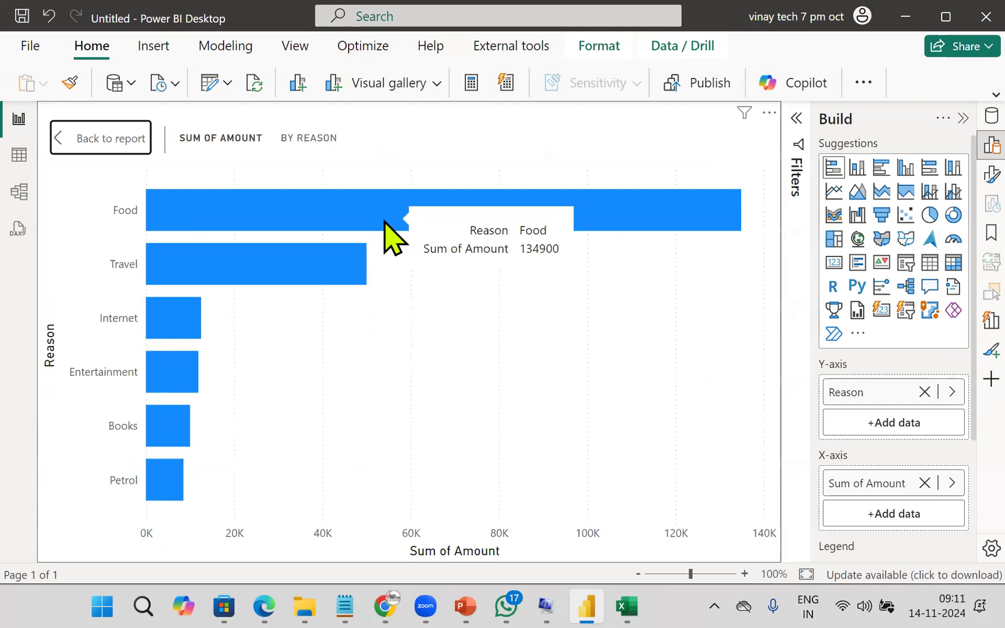
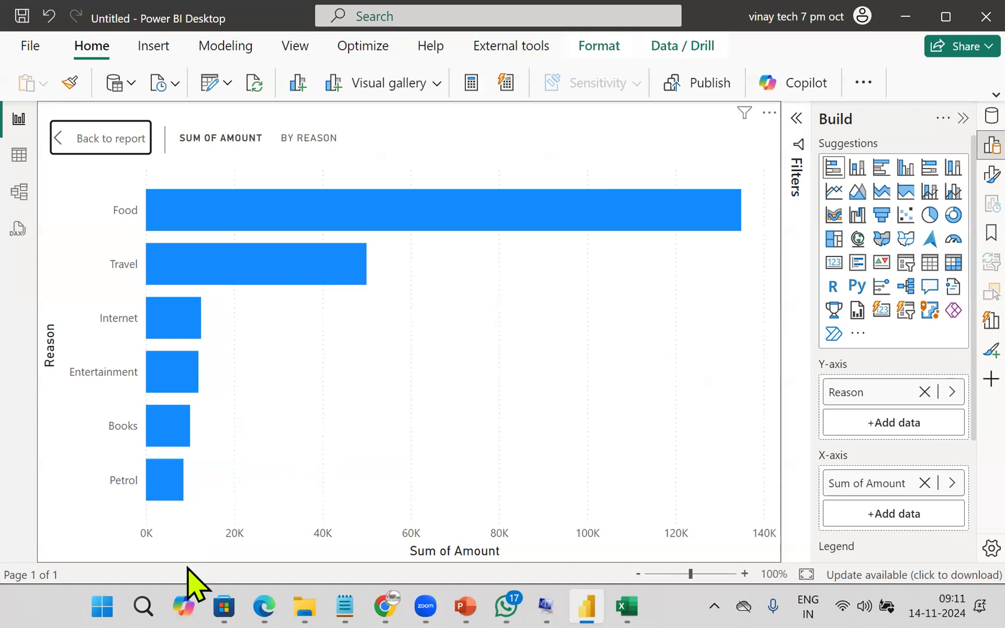
pyautogui.click(113, 142)
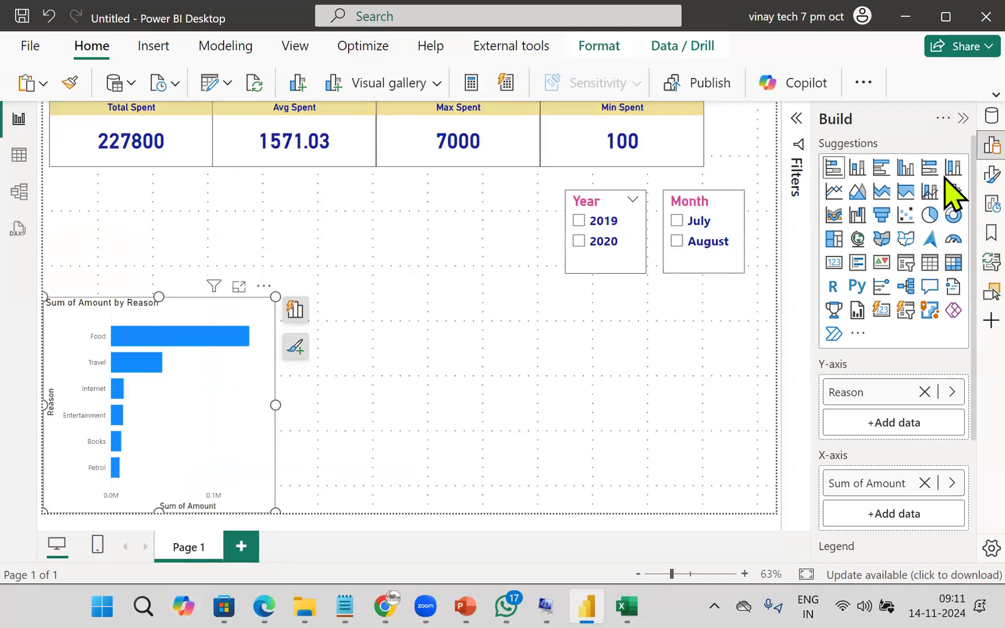
# Turn on the visual border for the bar chart
pyautogui.click(992, 175)
pyautogui.click(659, 245)
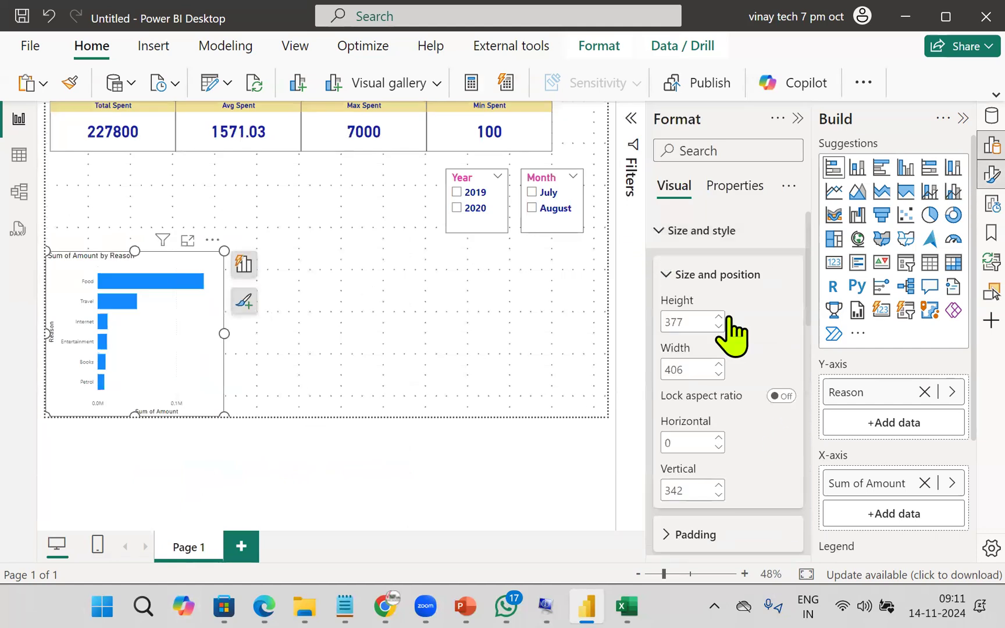
pyautogui.scroll(-3, 756, 489)
pyautogui.click(783, 532)
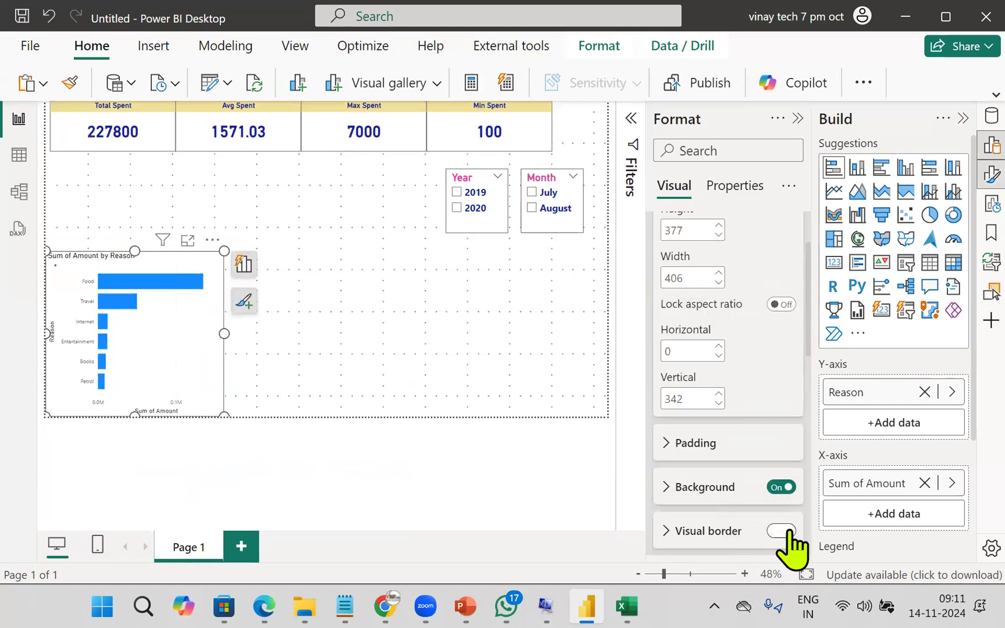
pyautogui.click(798, 119)
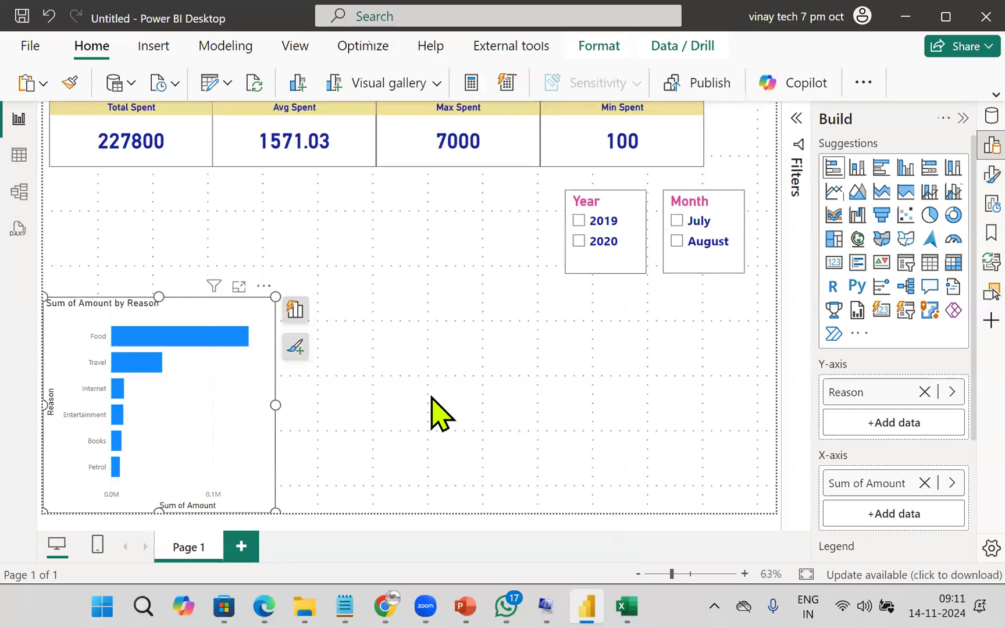
# Insert a pie chart directly beside the bar chart and size it about 414 wide and 377 high
pyautogui.click(439, 413)
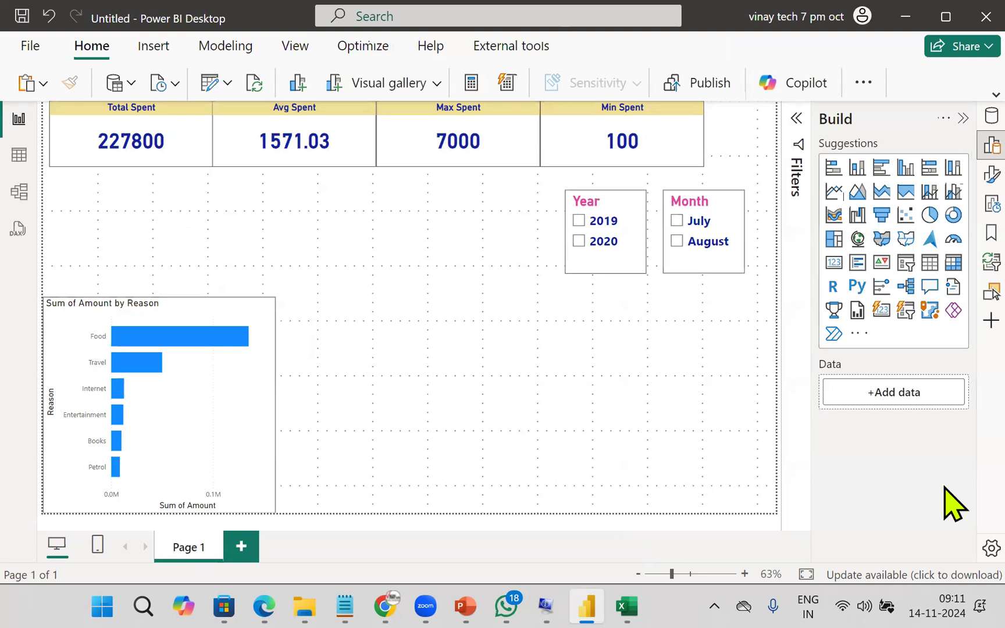
pyautogui.click(929, 217)
pyautogui.moveTo(377, 405); pyautogui.dragTo(511, 426)
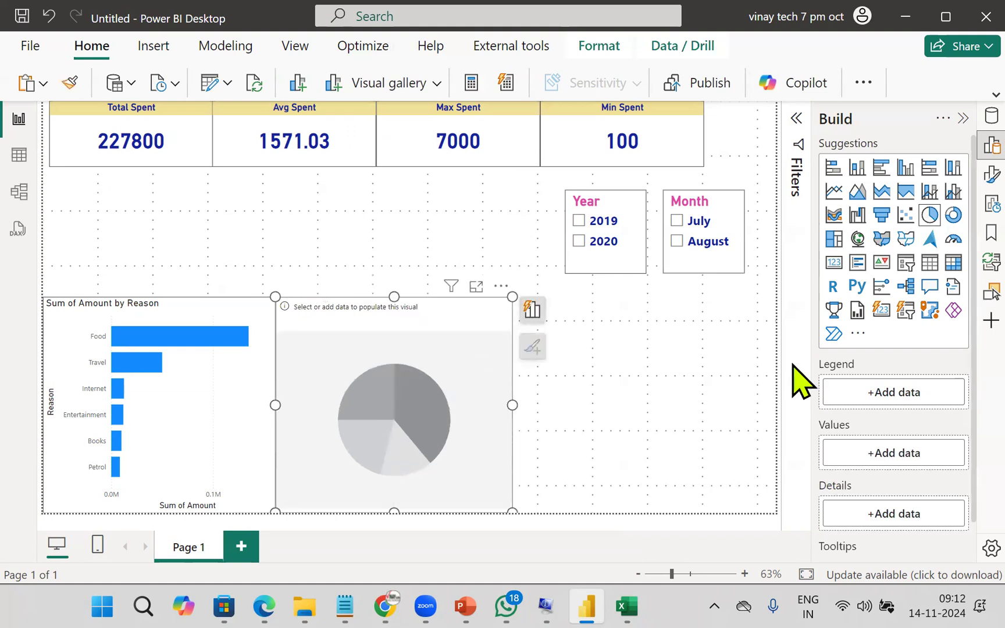
# Assign Location to the pie chart's legend and Amount to its values, and inspect individual slices
pyautogui.click(871, 392)
pyautogui.click(657, 124)
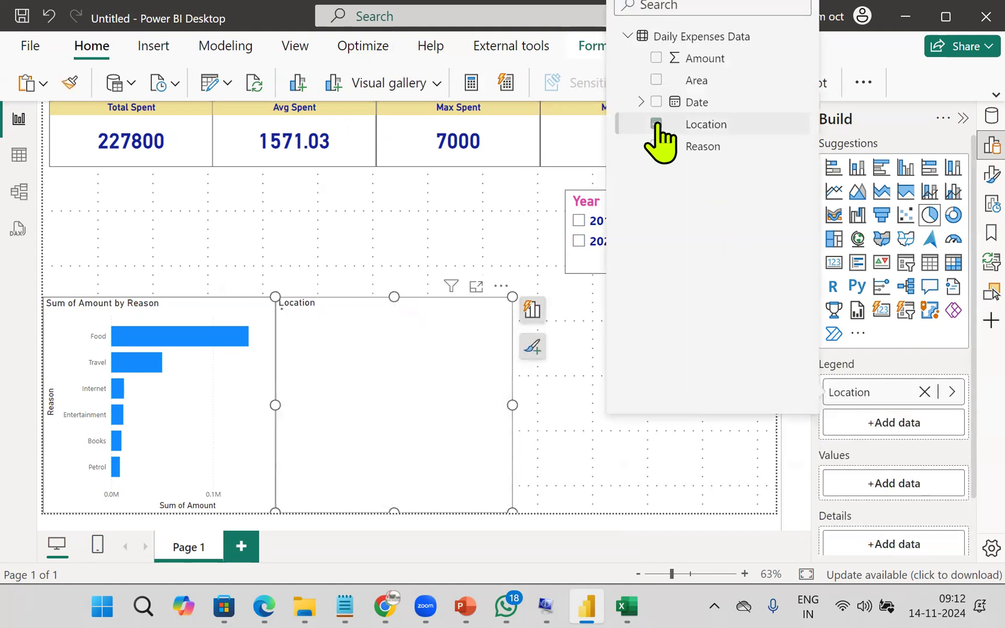
pyautogui.click(871, 484)
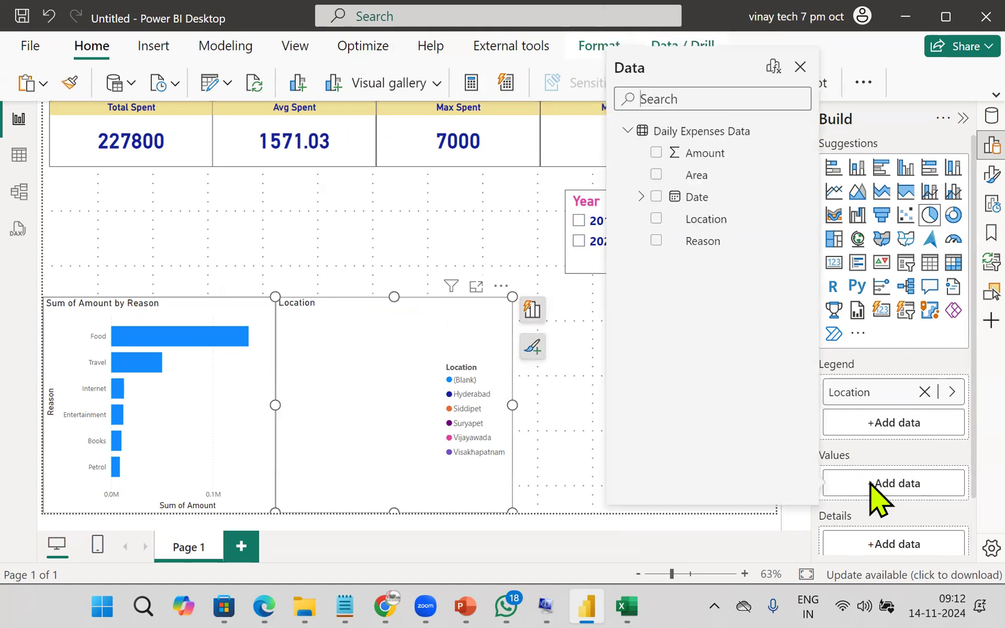
pyautogui.click(654, 152)
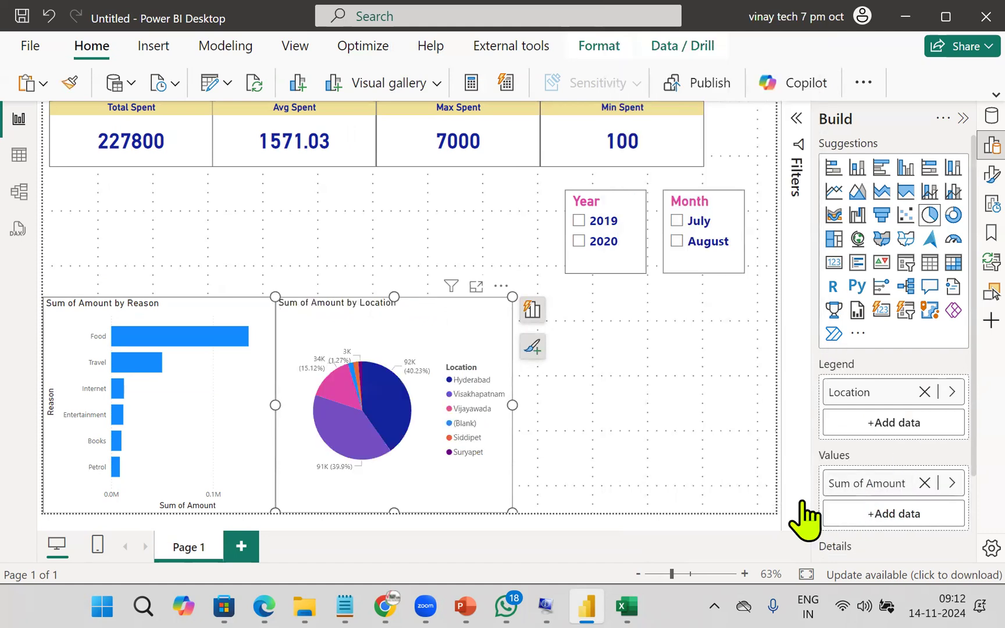
pyautogui.moveTo(335, 432)
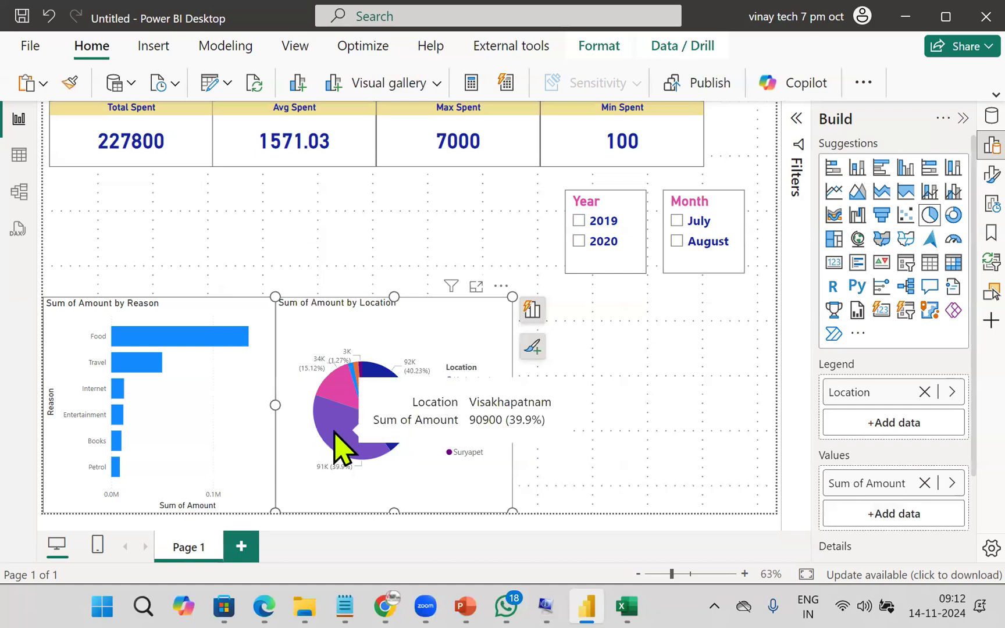
pyautogui.moveTo(339, 398)
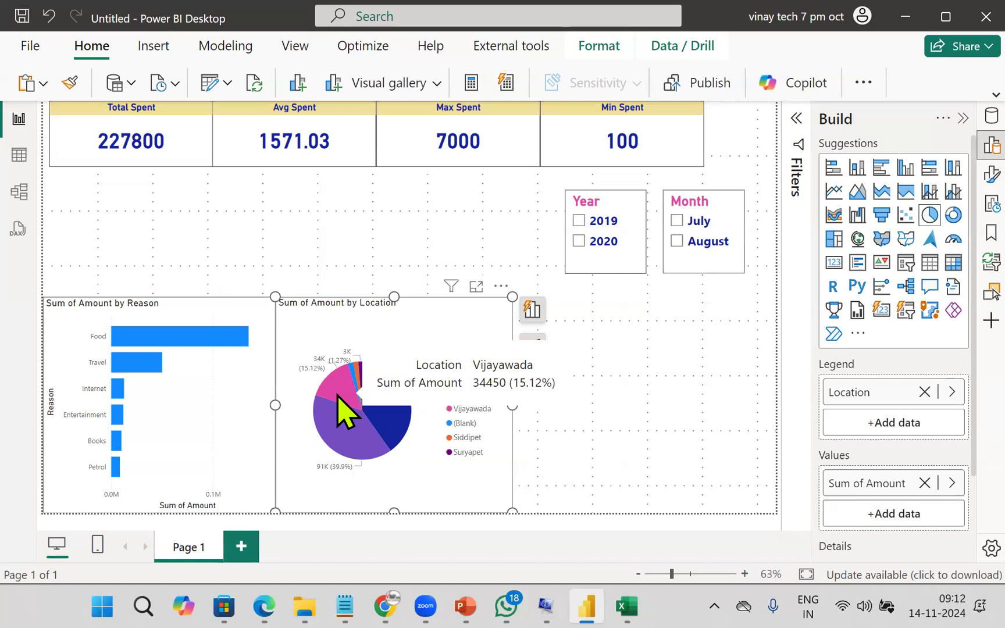
pyautogui.moveTo(356, 368)
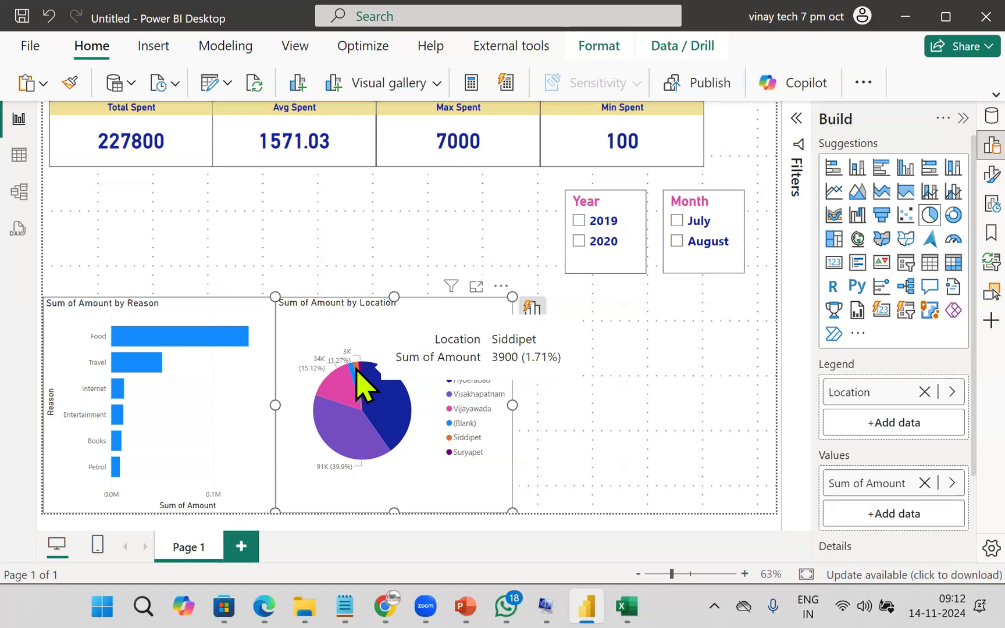
# Turn on the visual border for the pie chart
pyautogui.click(992, 175)
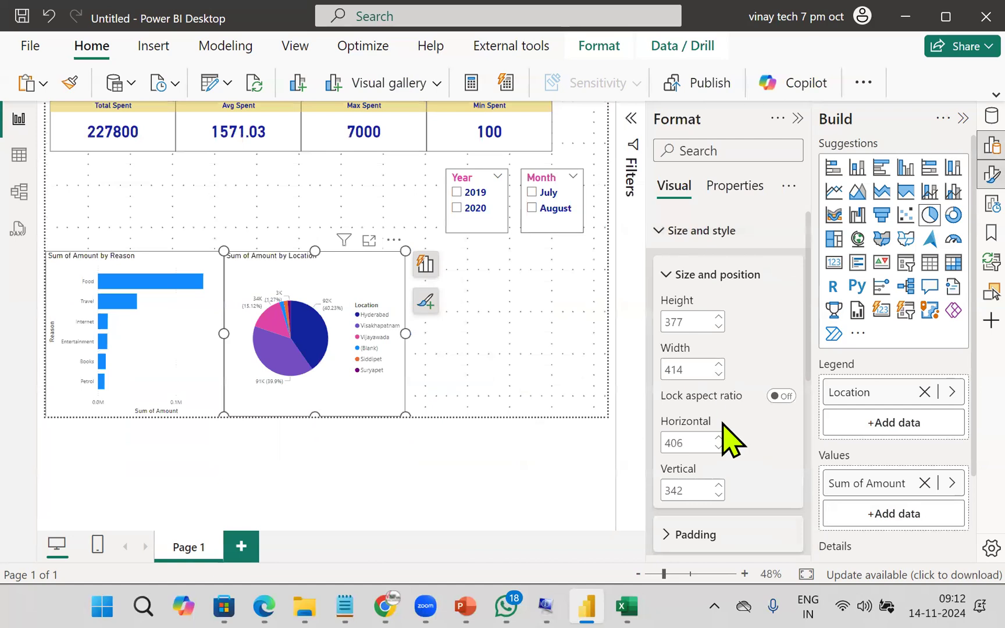
pyautogui.scroll(-5, 760, 445)
pyautogui.click(790, 348)
pyautogui.click(797, 119)
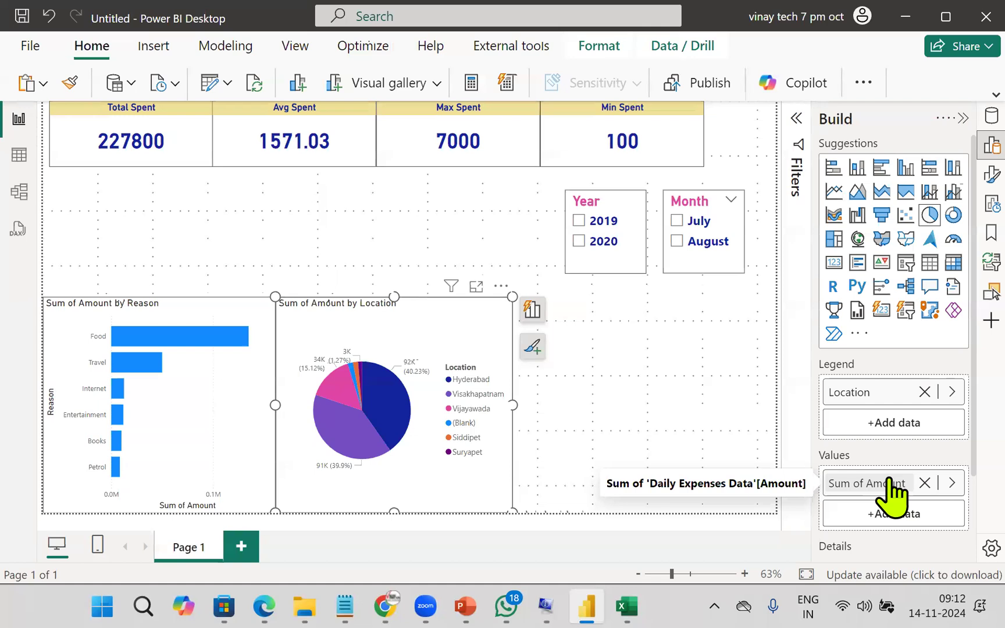
# Insert a map visual below the slicers and widen it to the page's right edge
pyautogui.click(702, 399)
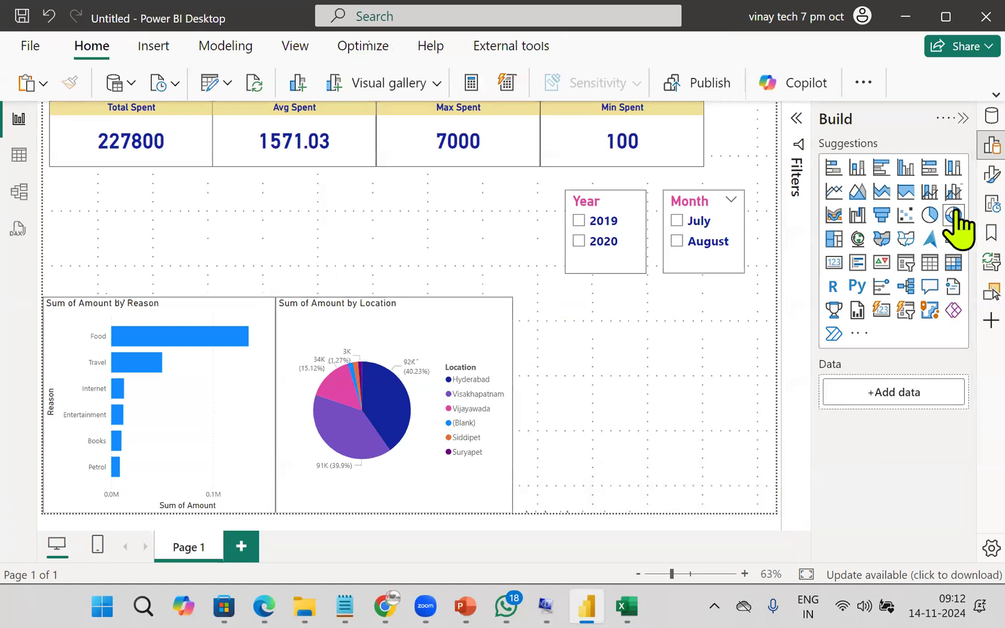
pyautogui.click(858, 238)
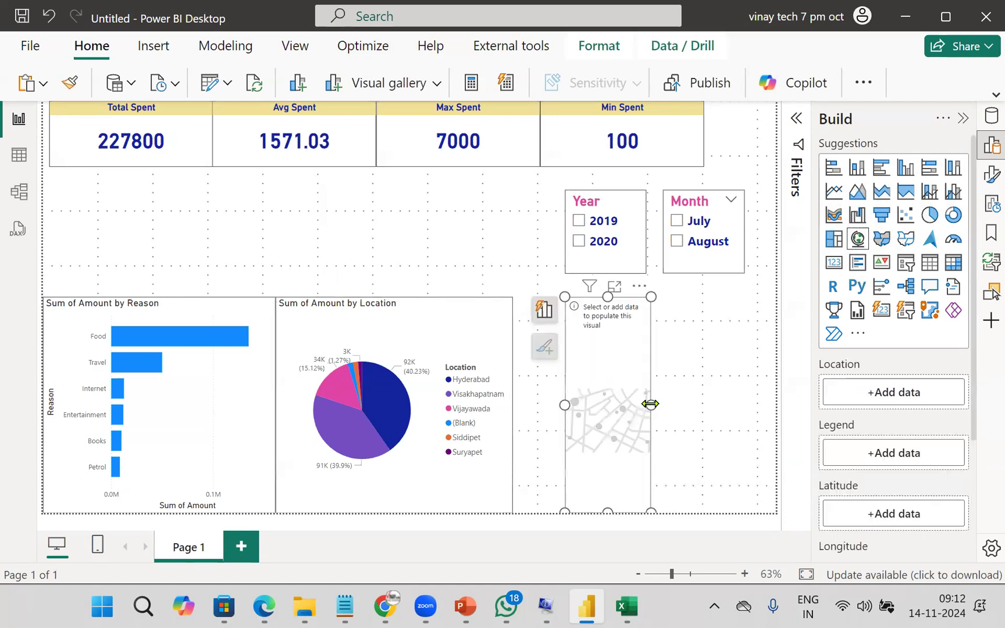
pyautogui.moveTo(650, 404); pyautogui.dragTo(777, 405)
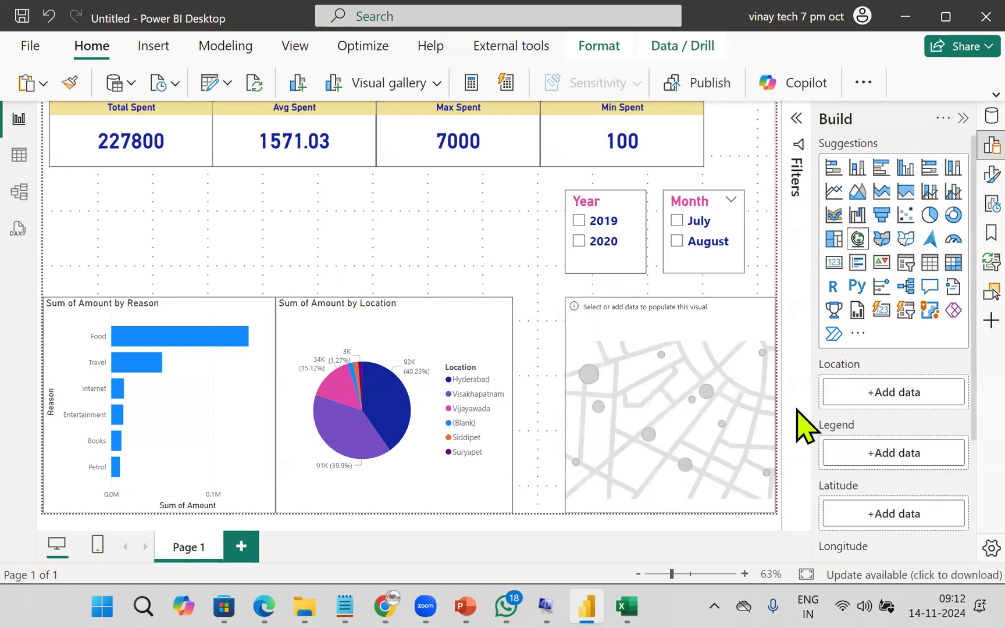
# Assign the Location field to the map's location
pyautogui.click(877, 392)
pyautogui.click(656, 123)
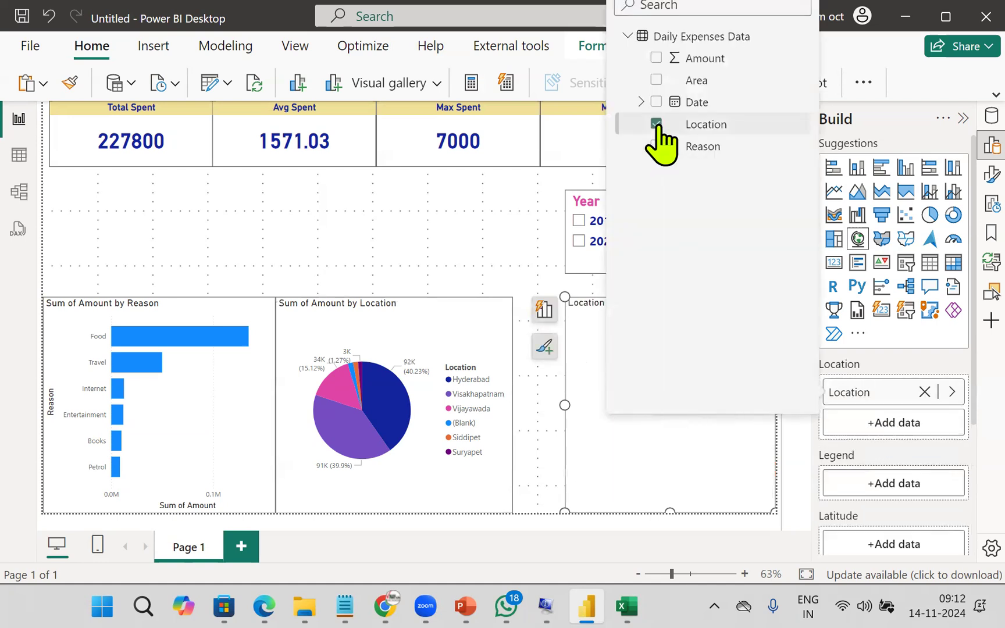
pyautogui.click(507, 176)
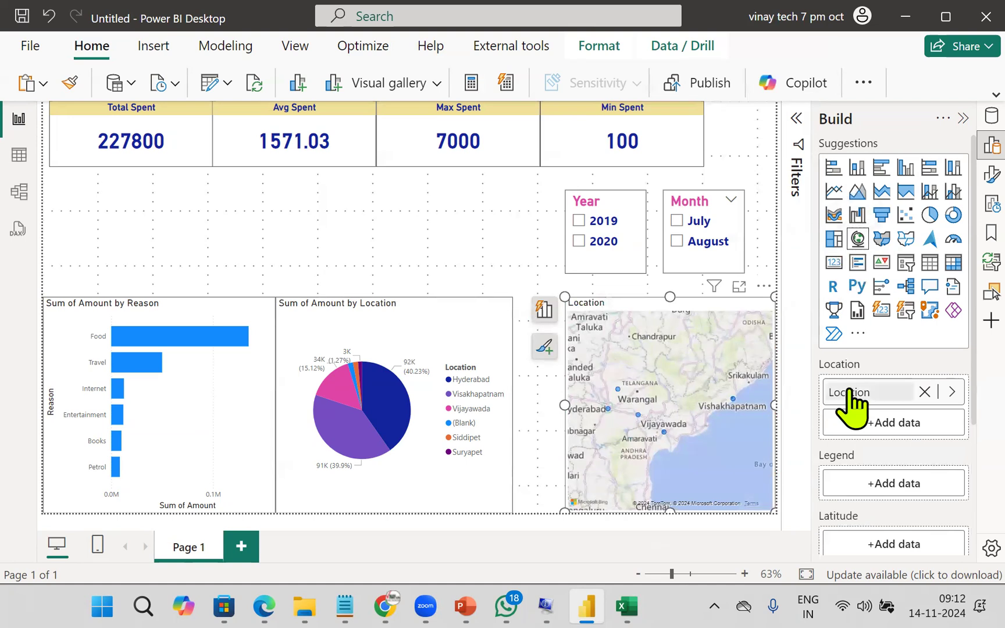
# Enlarge the map in focus mode and assign the Amount field to its bubble size
pyautogui.click(740, 286)
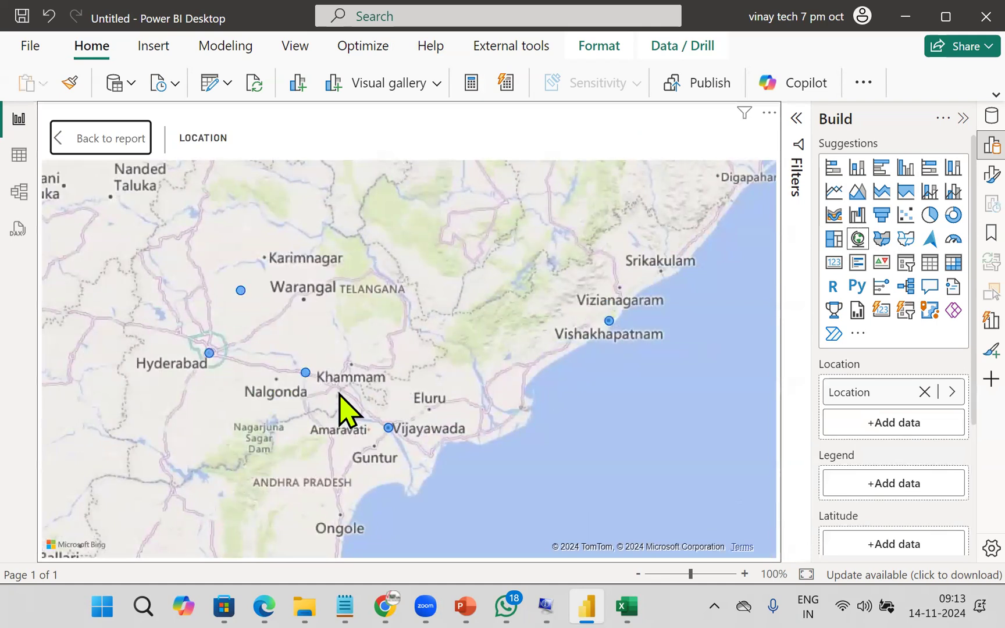
pyautogui.scroll(-5, 908, 422)
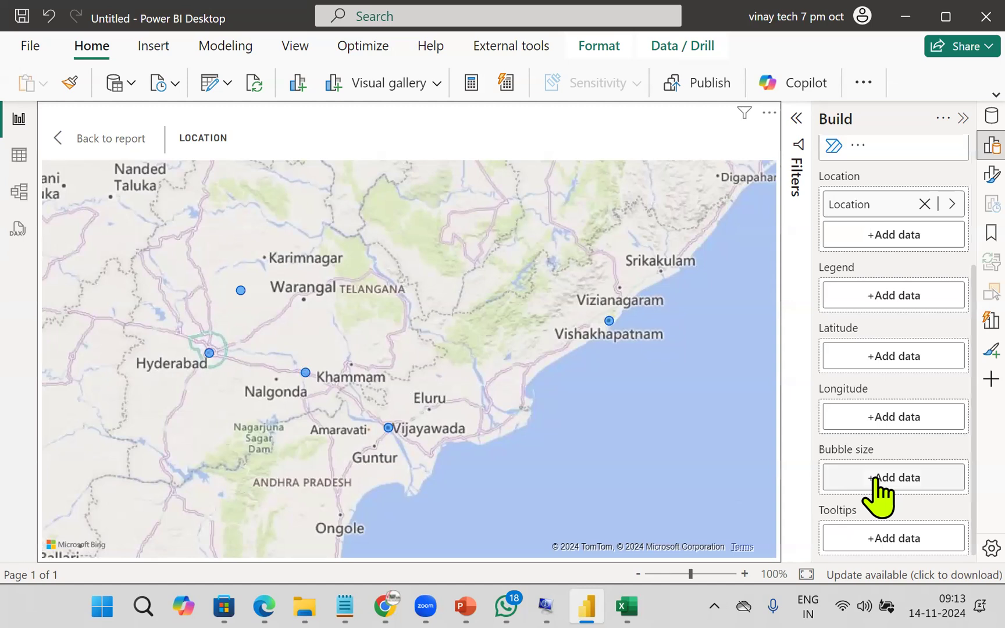
pyautogui.click(893, 478)
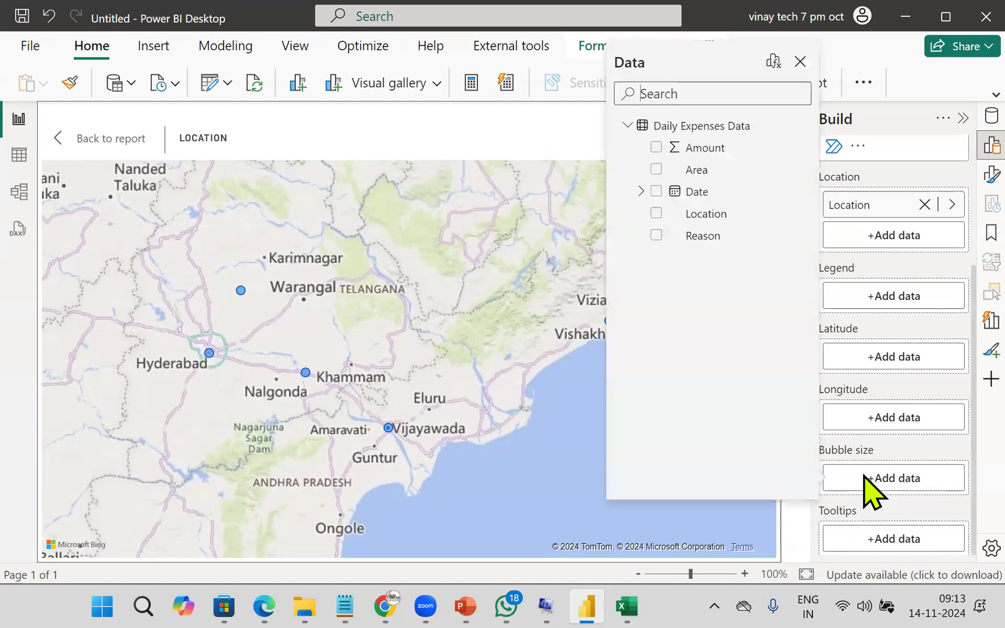
pyautogui.click(656, 148)
pyautogui.click(800, 62)
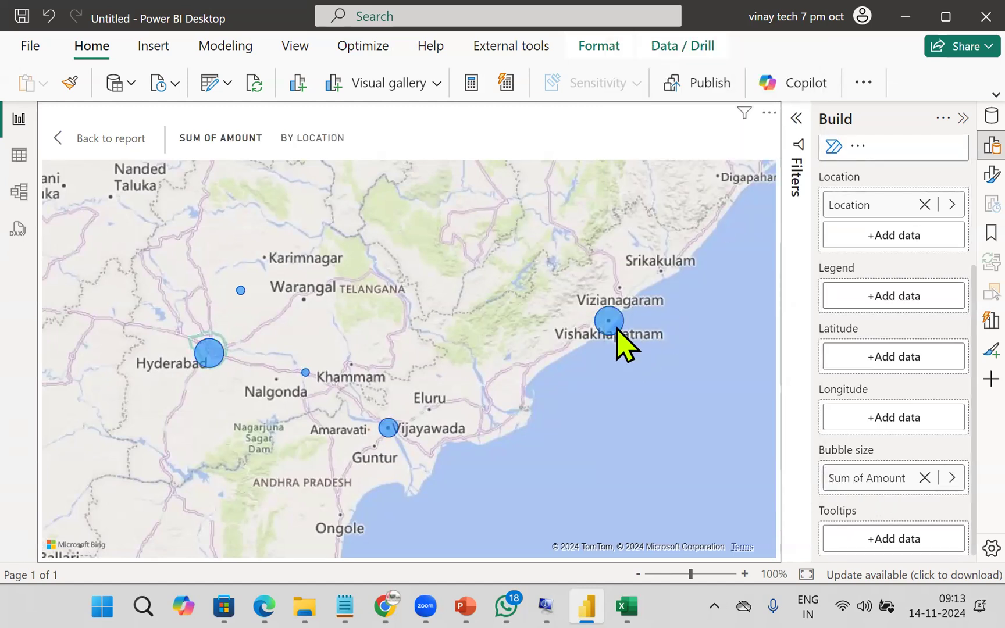
# Inspect the Vijayawada and Hyderabad bubbles' amounts on the enlarged map and return to the report
pyautogui.moveTo(396, 430)
pyautogui.moveTo(206, 355)
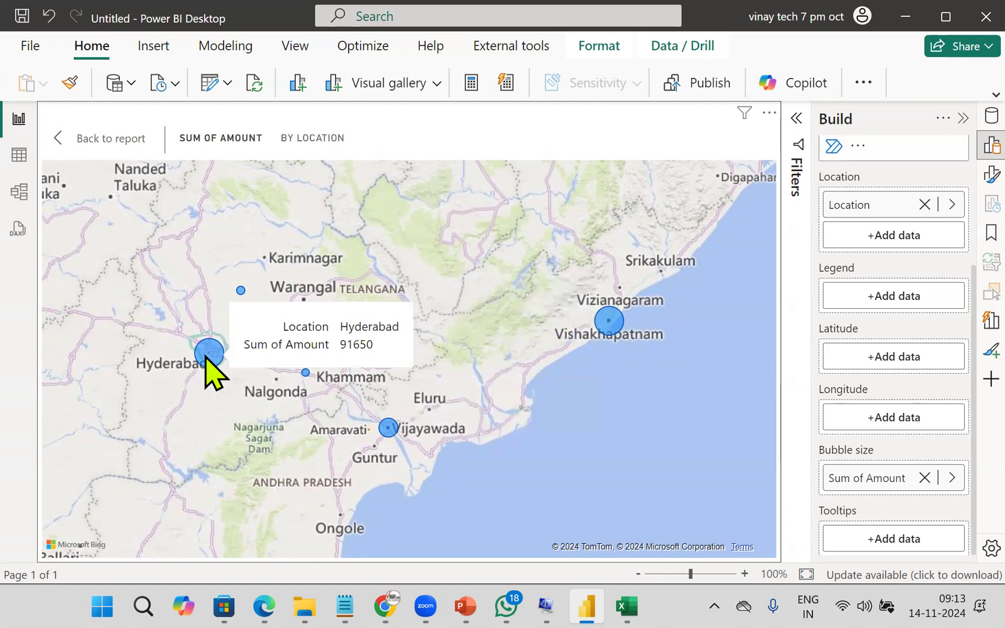
pyautogui.click(133, 140)
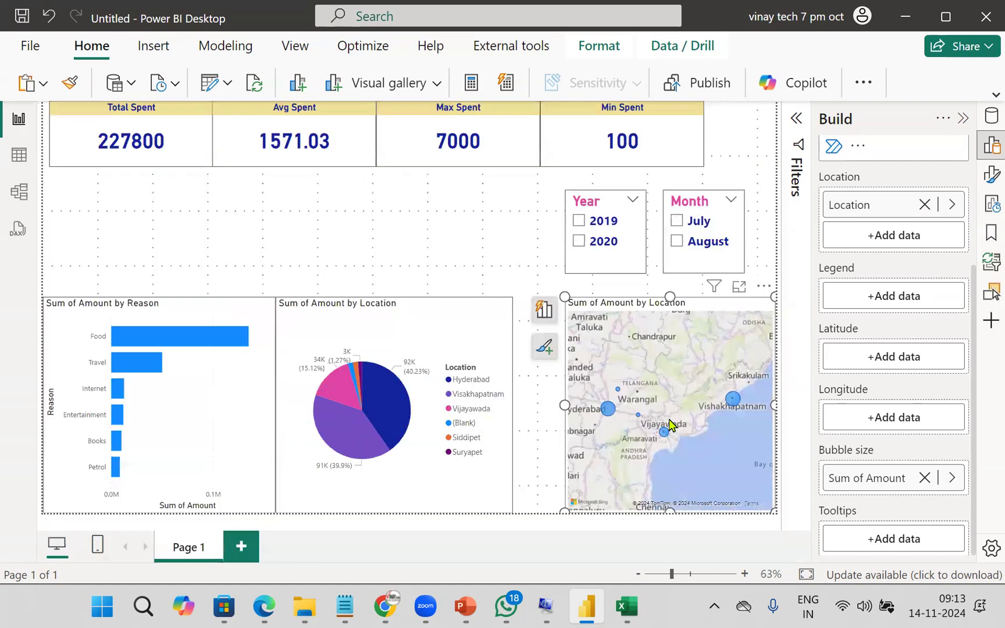
# Turn on the visual border for the map
pyautogui.click(991, 175)
pyautogui.click(653, 233)
pyautogui.scroll(-3, 785, 445)
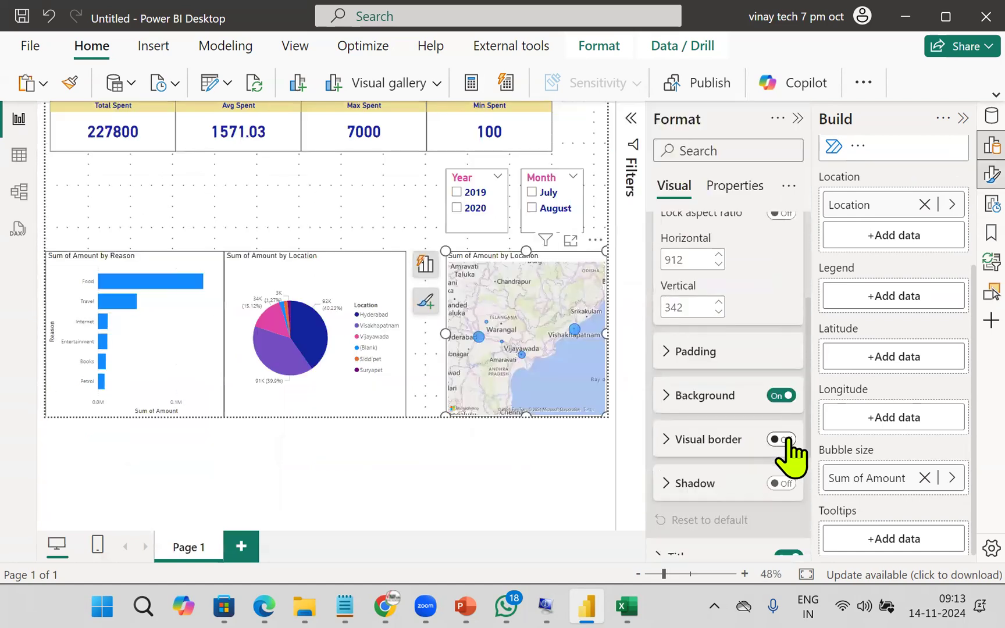
pyautogui.click(798, 118)
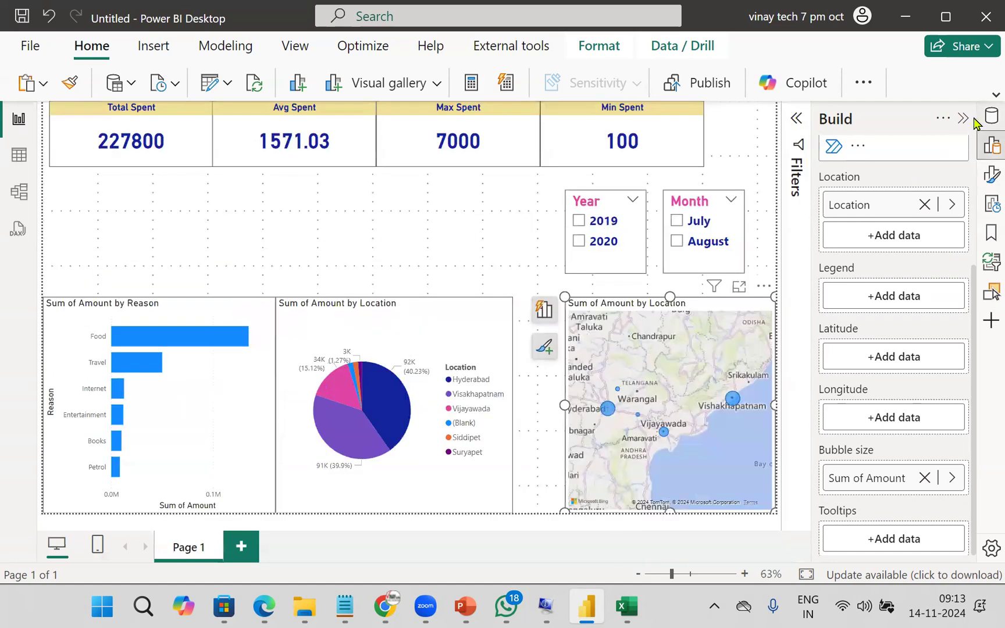
# Test the Year and Month slicers with 2020, 2019 and July, clear them, and cross-filter by the Visakhapatnam map bubble
pyautogui.click(579, 241)
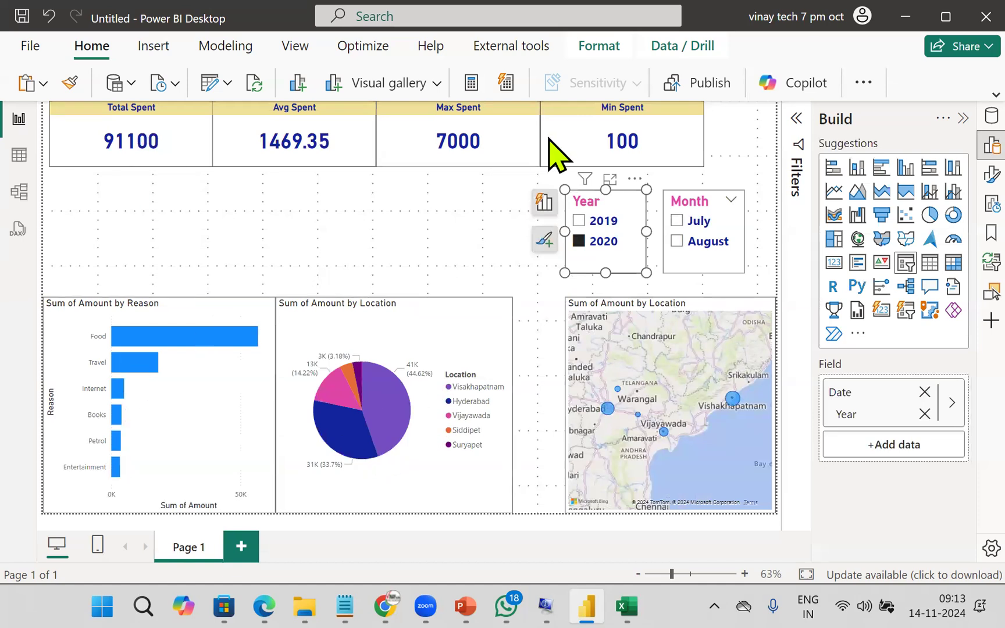
pyautogui.click(698, 224)
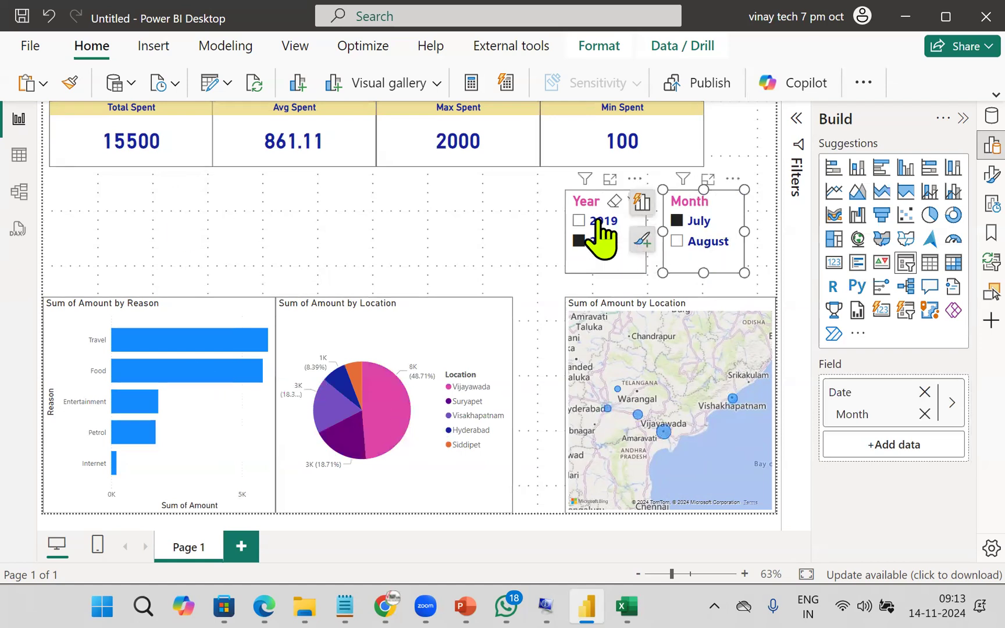
pyautogui.click(616, 227)
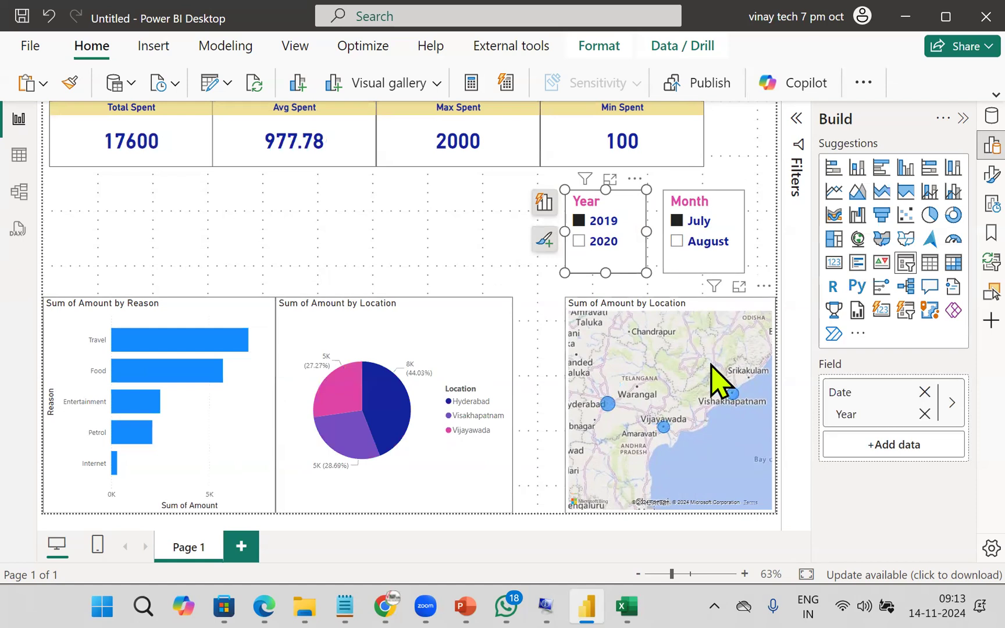
pyautogui.click(605, 221)
pyautogui.click(692, 221)
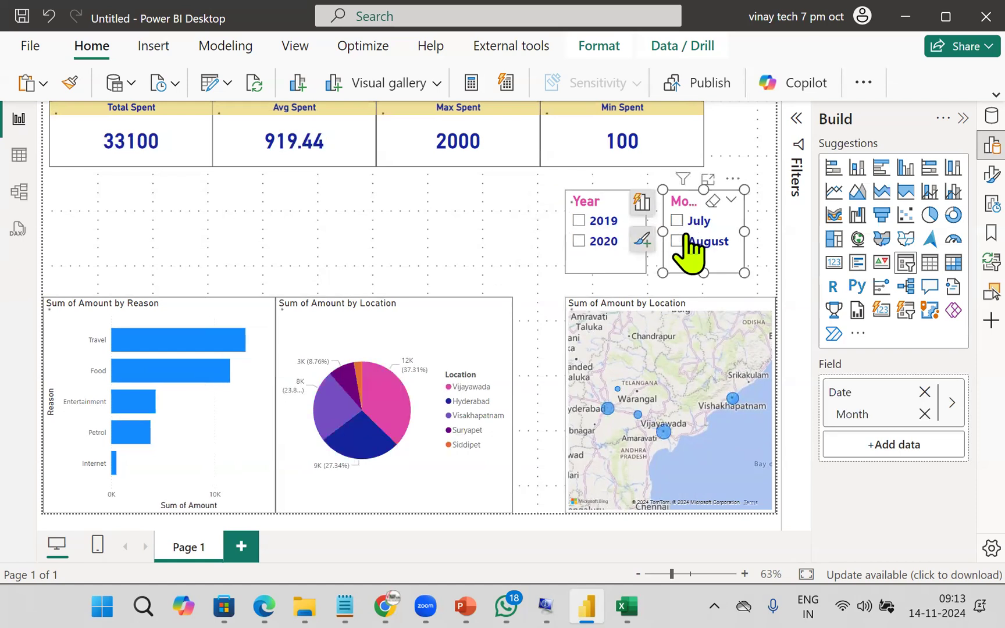
pyautogui.click(687, 239)
pyautogui.click(734, 407)
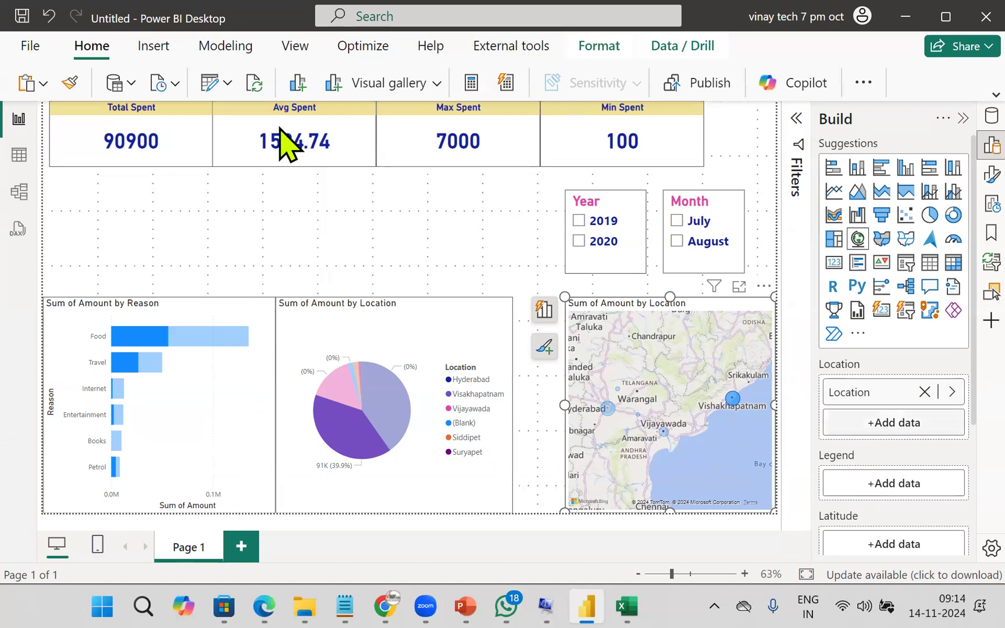
# Start saving the report as a .pbix file and look through the recent save locations
pyautogui.click(30, 47)
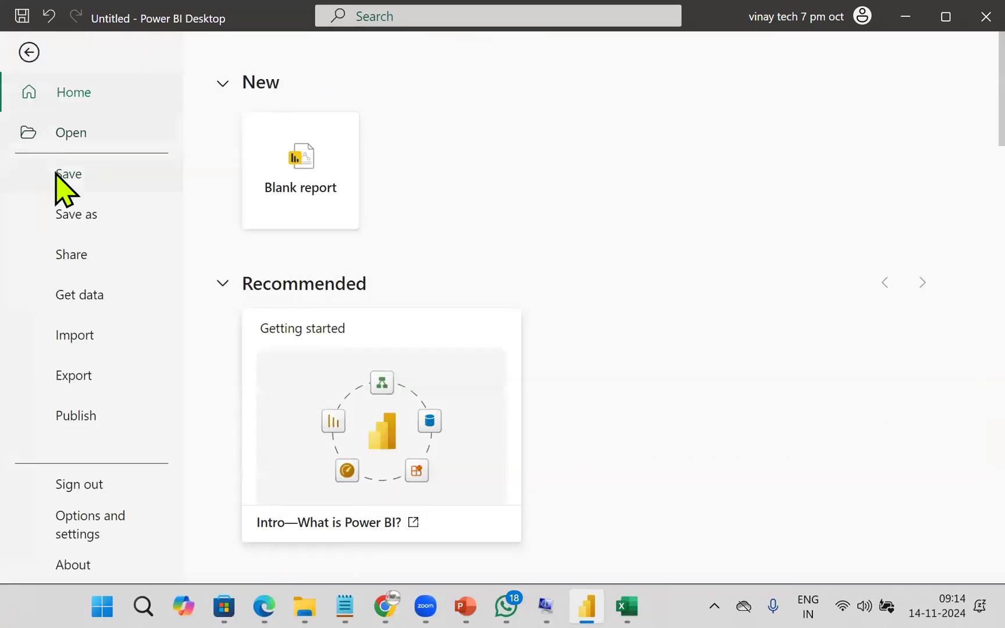
pyautogui.press('Escape')
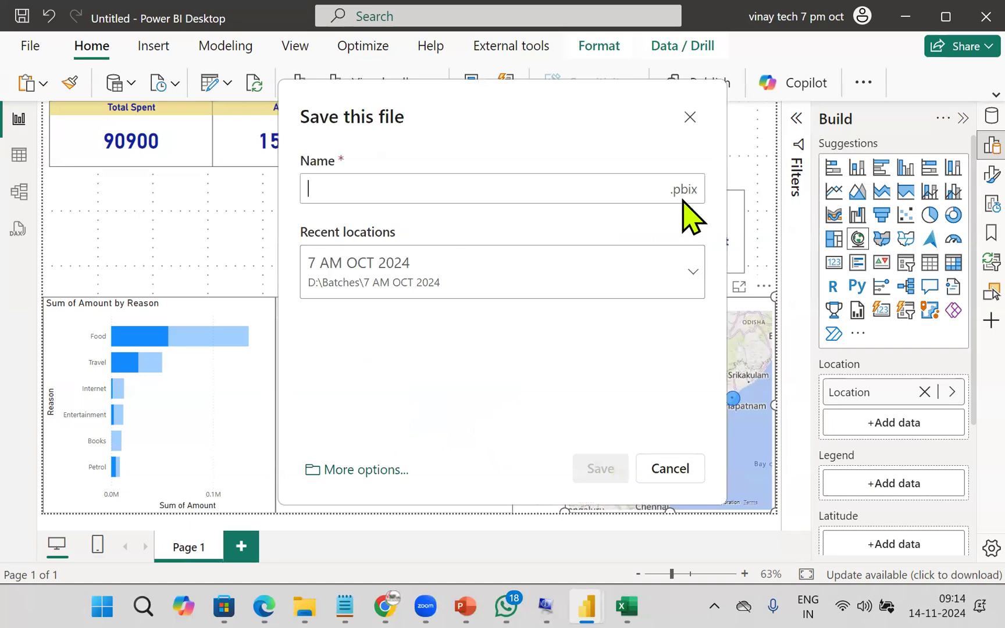
pyautogui.click(508, 246)
pyautogui.moveTo(569, 231); pyautogui.dragTo(613, 239)
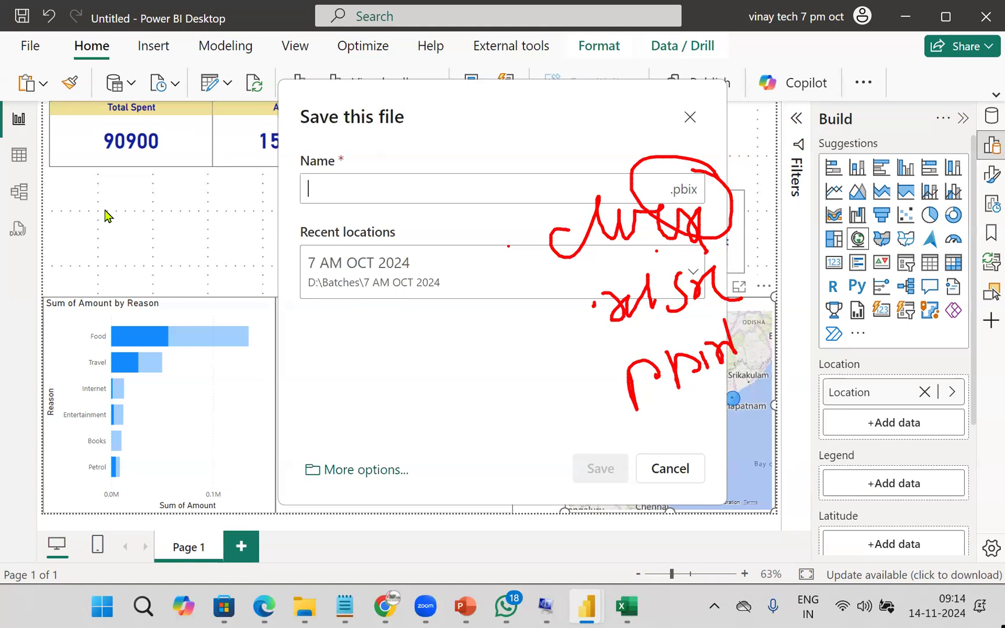
pyautogui.press('Escape')
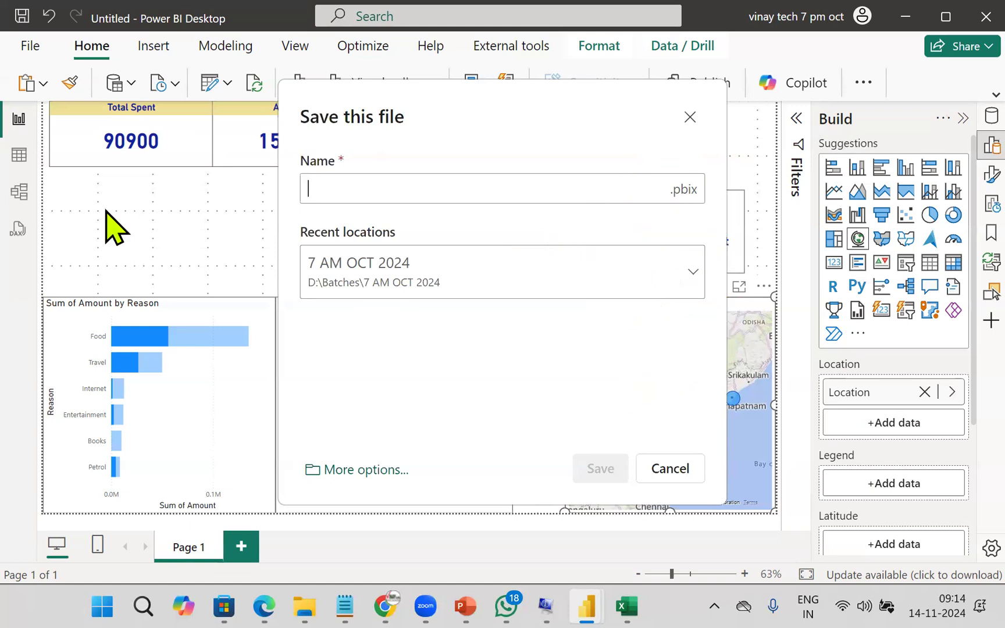
pyautogui.click(433, 277)
pyautogui.scroll(-6, 486, 330)
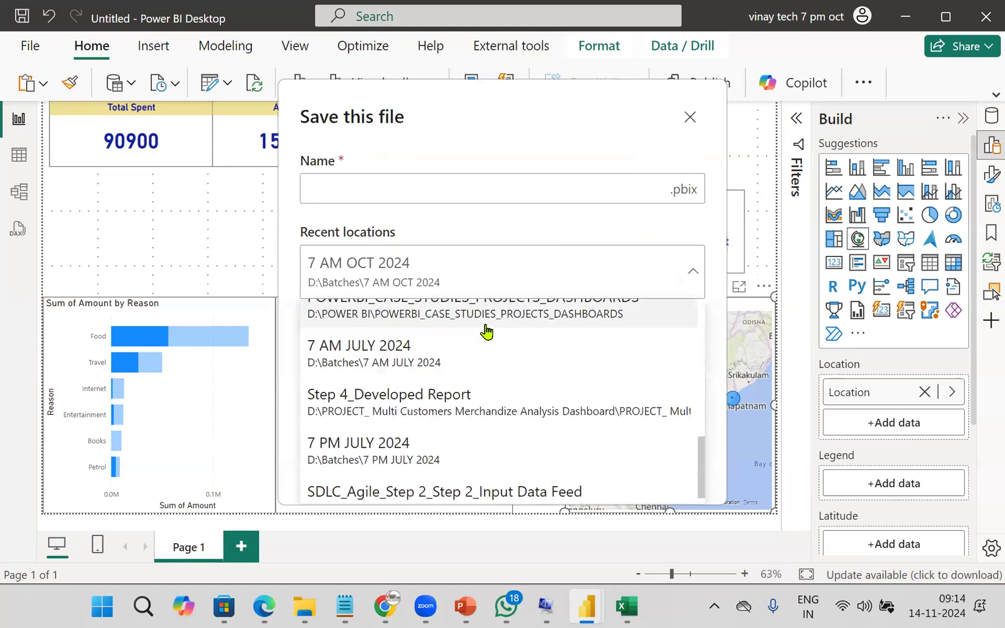
pyautogui.scroll(3, 485, 330)
pyautogui.scroll(-4, 485, 332)
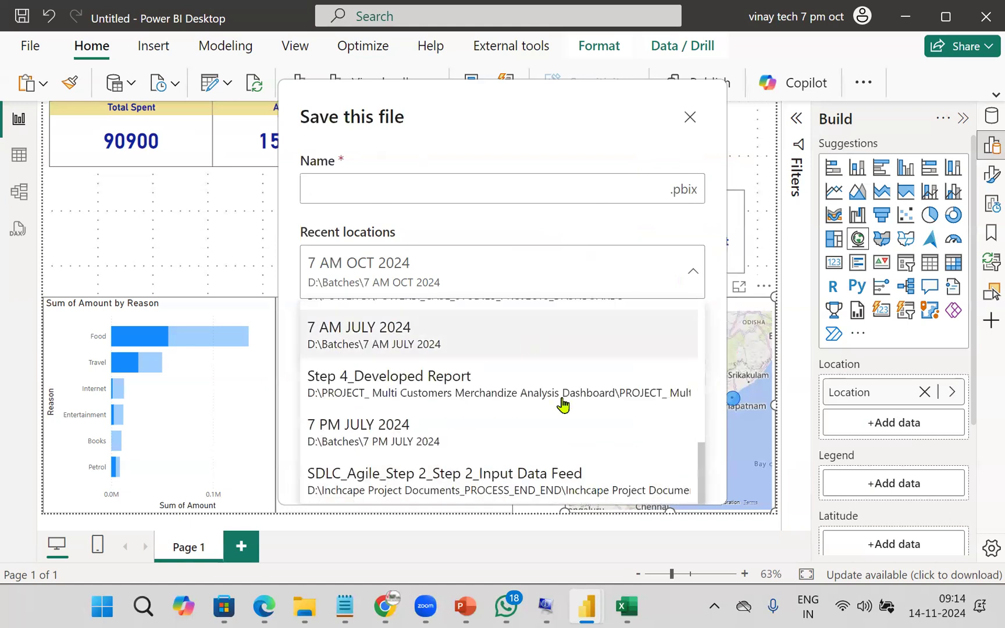
pyautogui.click(288, 332)
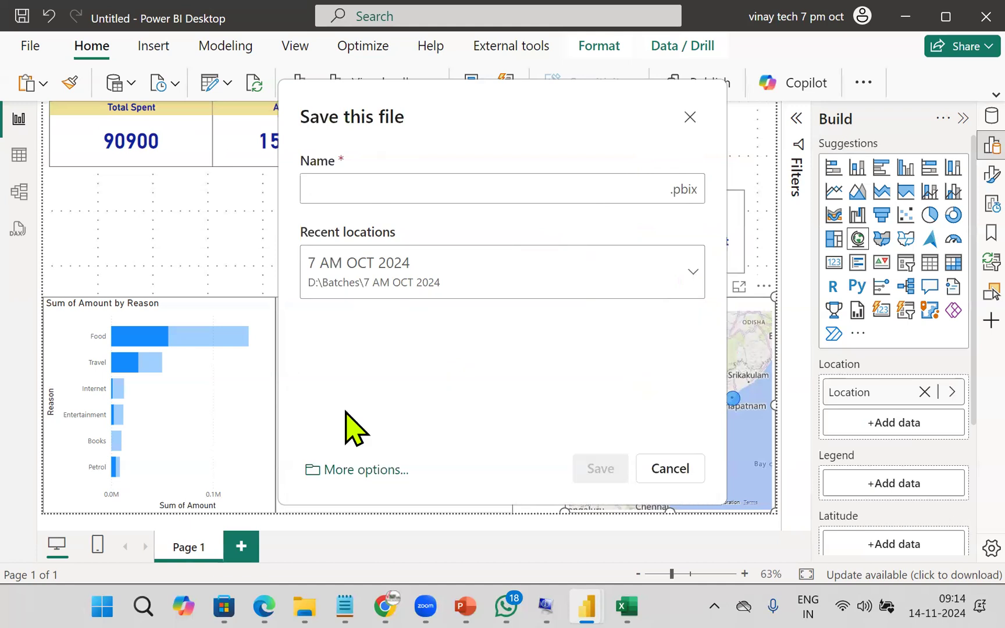
# Browse this device to the Batches folder on drive D and create a folder named 8 AM NOV 2024
pyautogui.click(348, 480)
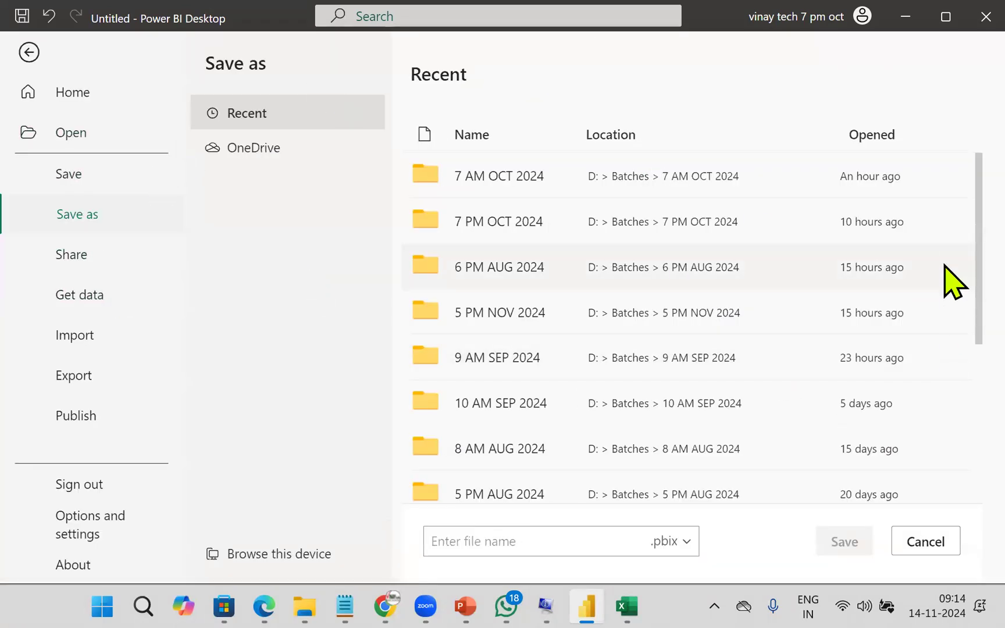
pyautogui.click(299, 559)
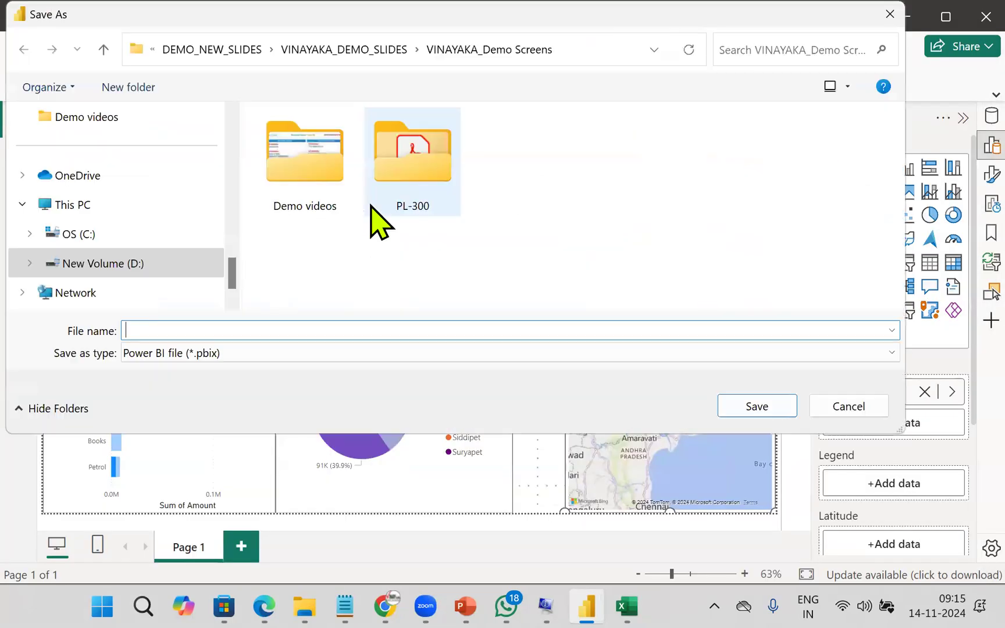
pyautogui.scroll(2, 145, 267)
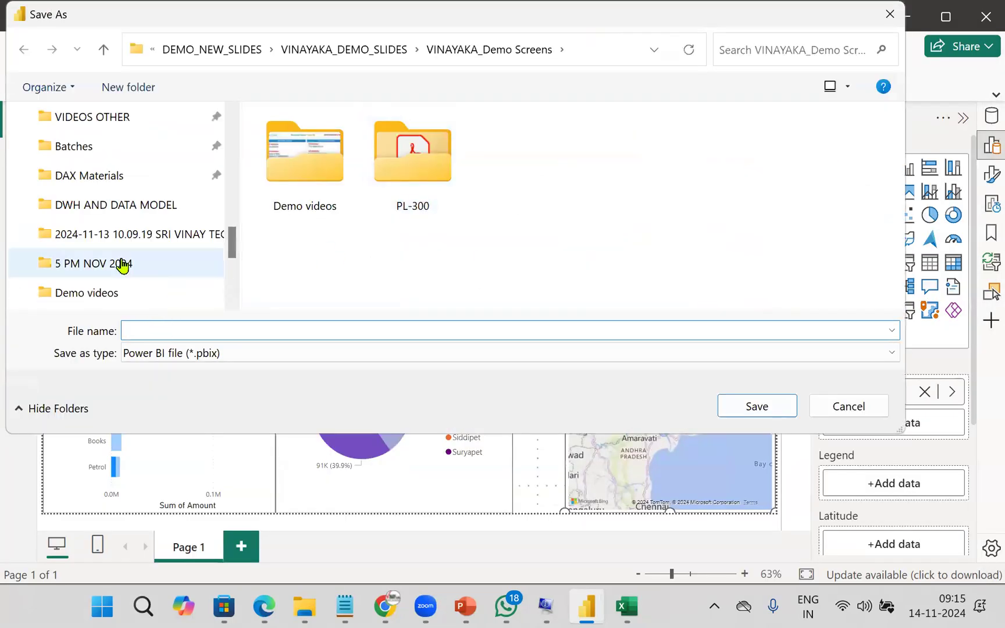
pyautogui.click(105, 152)
pyautogui.rightClick(610, 198)
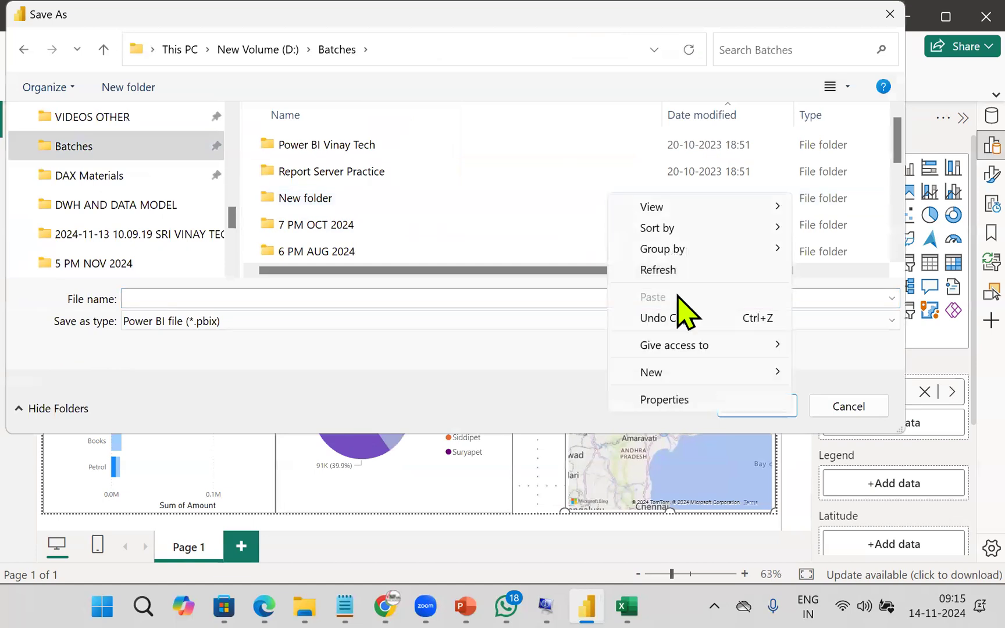
pyautogui.moveTo(693, 377)
pyautogui.click(826, 377)
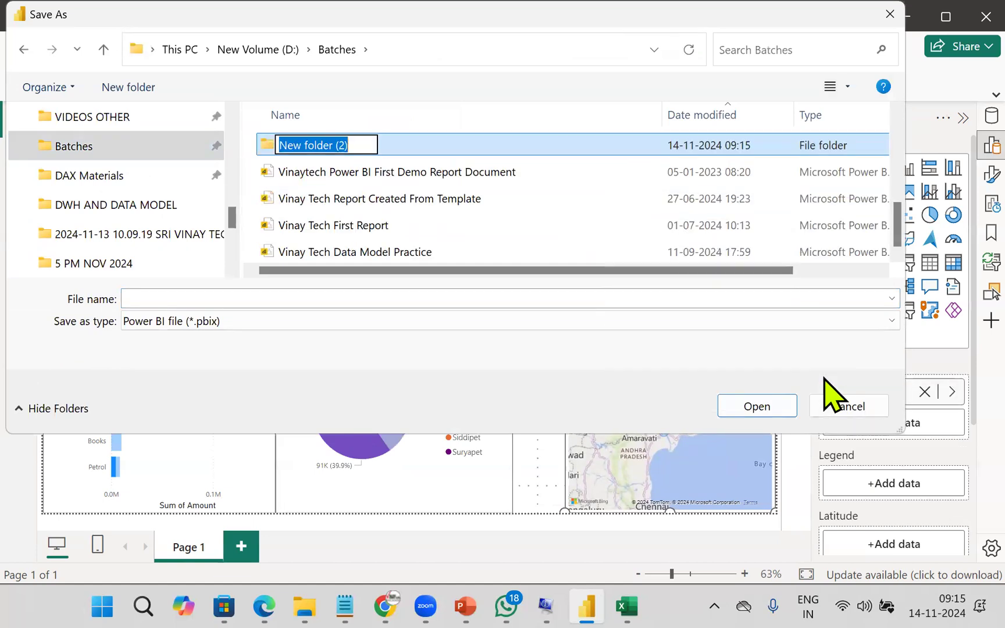
pyautogui.write('8 AM NOV 2024')
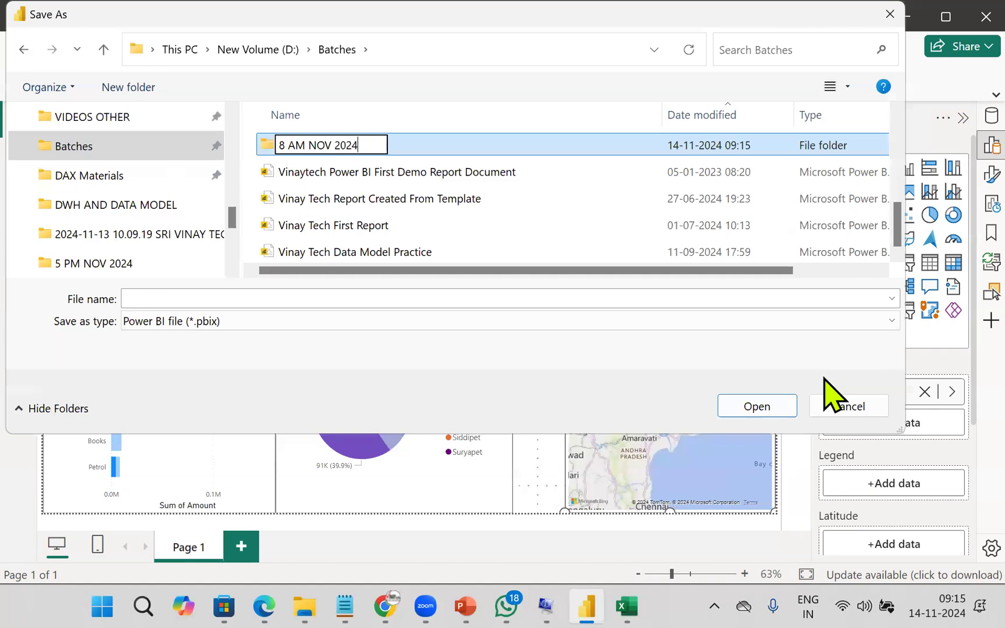
pyautogui.click(315, 199)
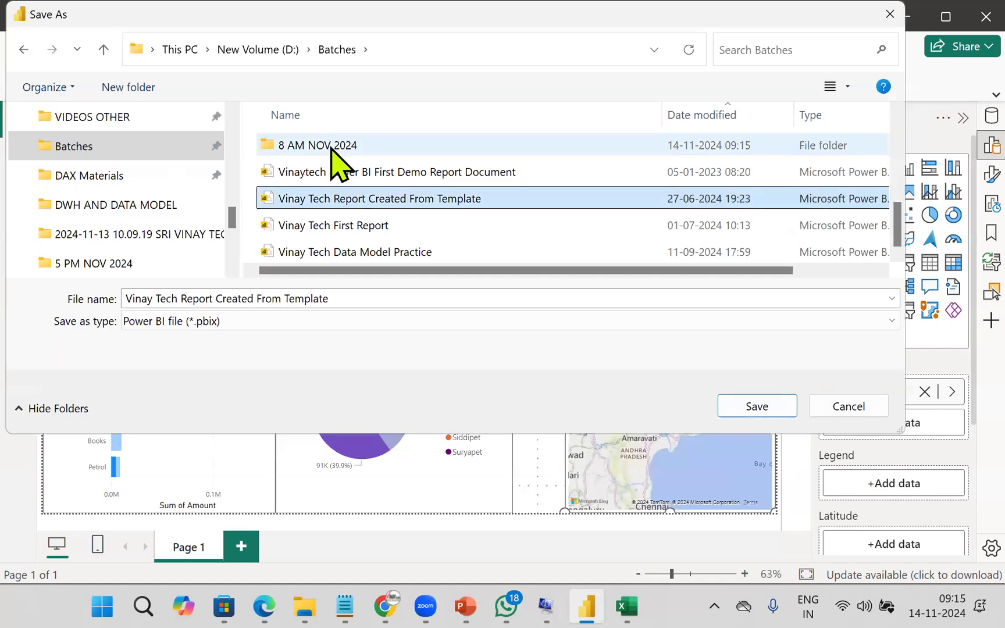
# Save the report in the 8 AM NOV 2024 folder as Vinay Tech Second Demo Report
pyautogui.doubleClick(331, 146)
pyautogui.click(350, 302)
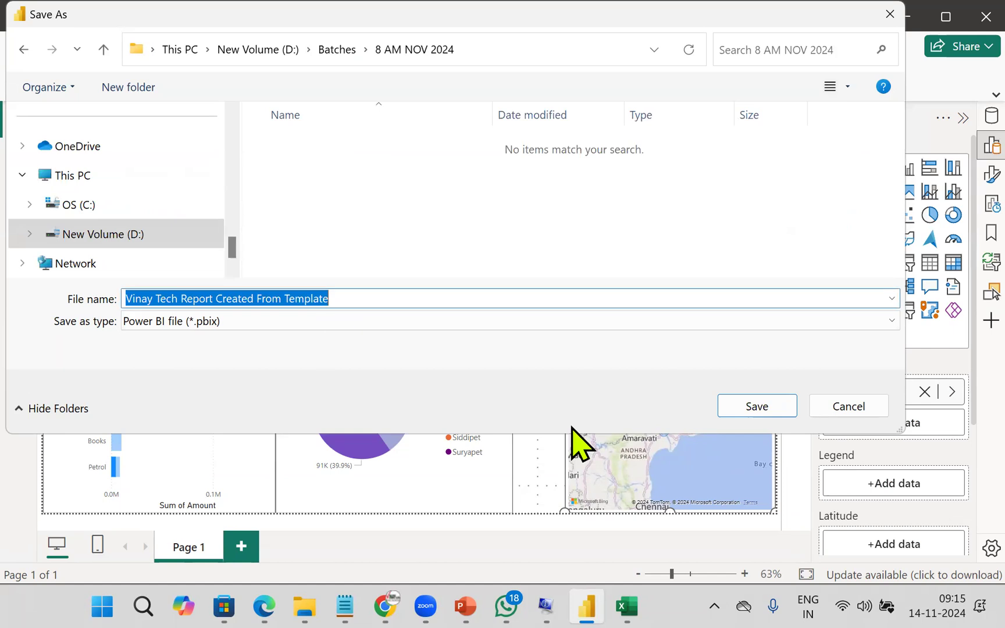
pyautogui.write('Vinay Tech Second Demo Report')
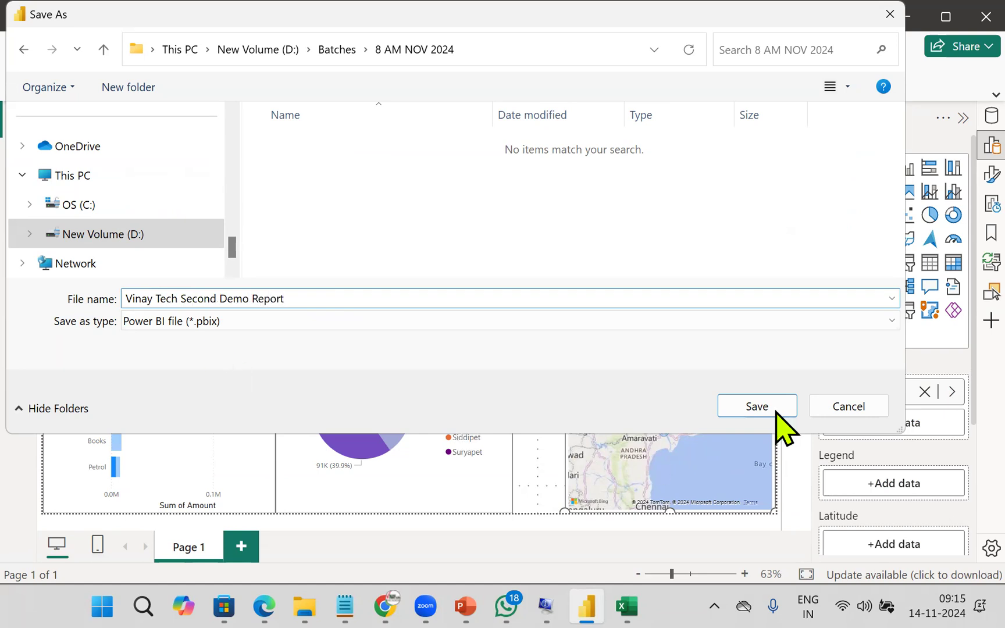
pyautogui.click(744, 406)
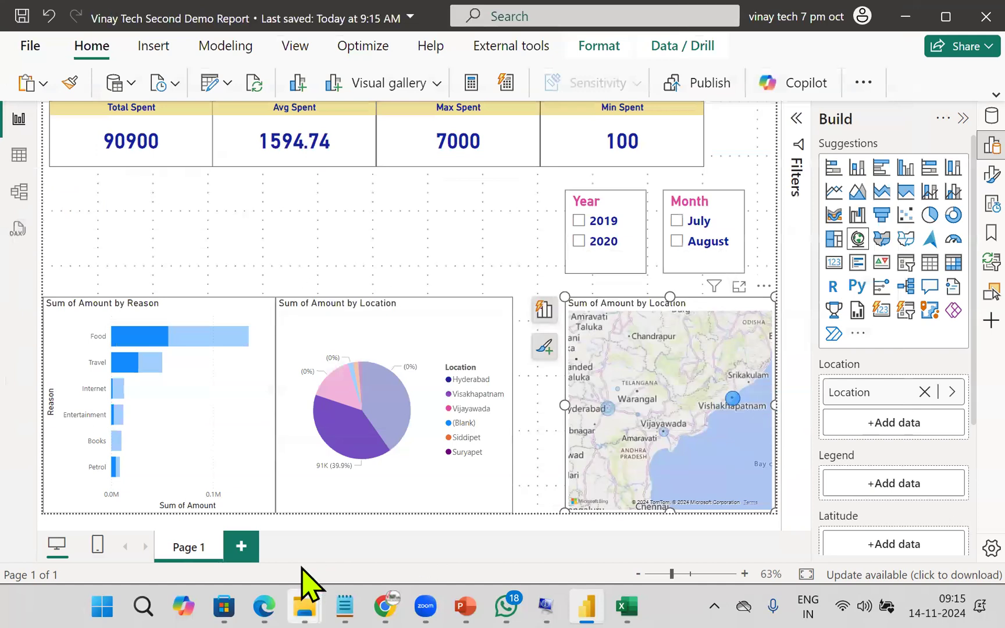
# Switch to File Explorer, examine the saved report's file type in Batches\8 AM NOV 2024, and return to Power BI Desktop
pyautogui.moveTo(306, 582)
pyautogui.click(251, 545)
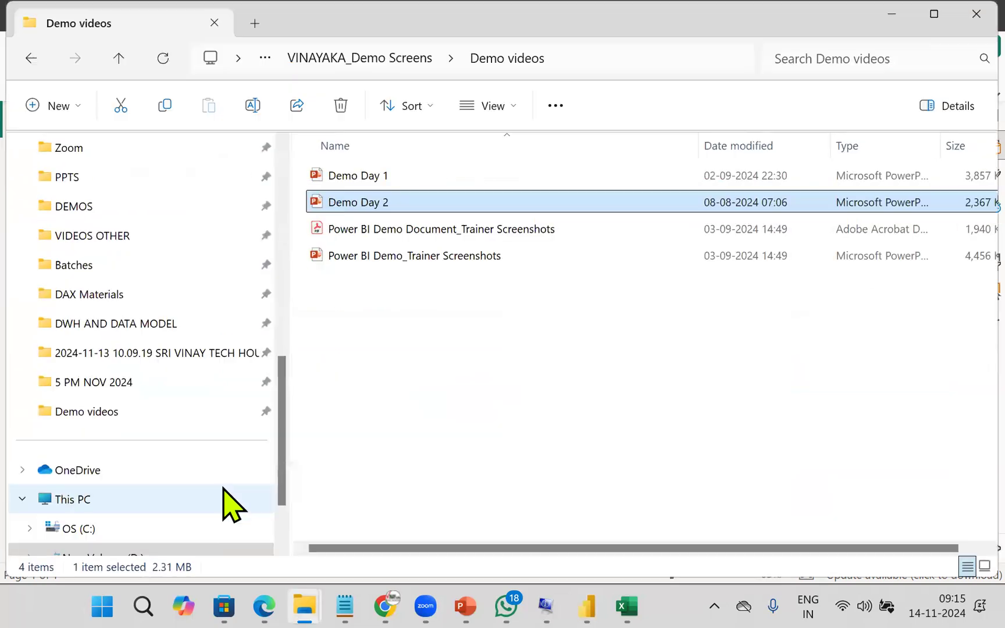
pyautogui.click(69, 269)
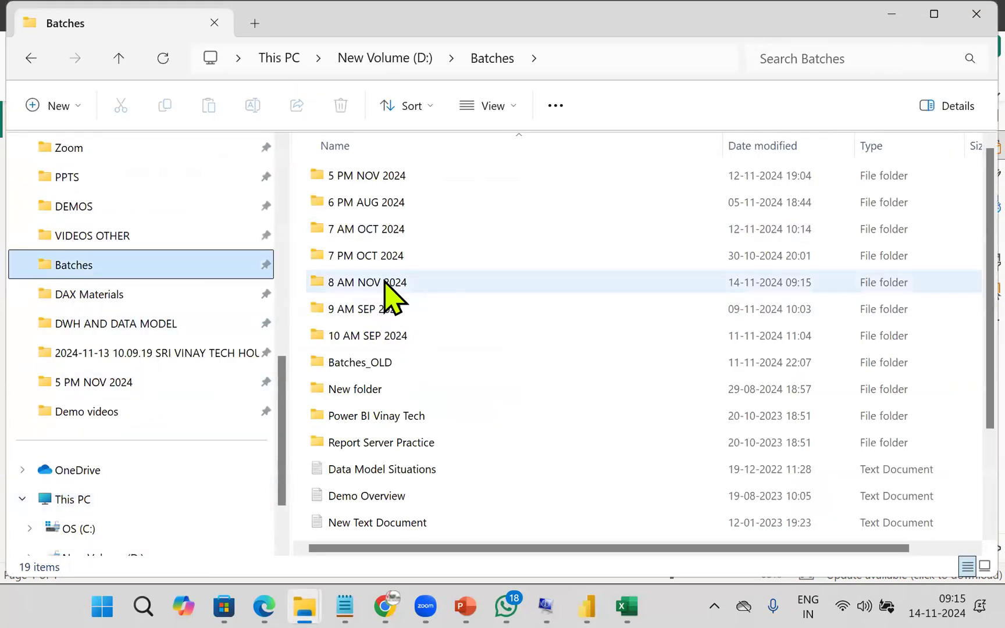
pyautogui.doubleClick(385, 282)
pyautogui.click(766, 175)
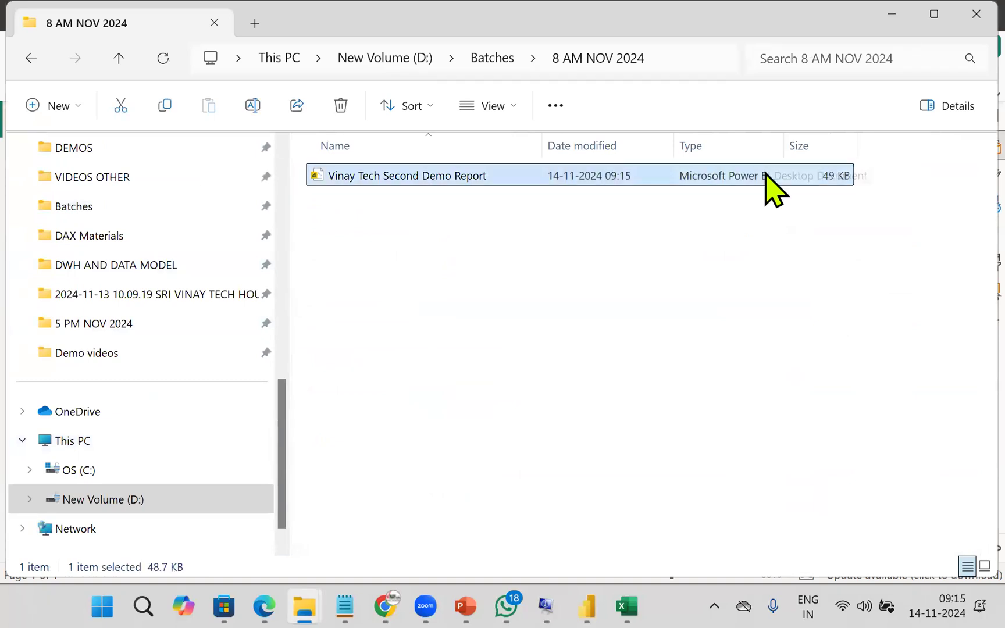
pyautogui.moveTo(784, 145); pyautogui.dragTo(946, 148)
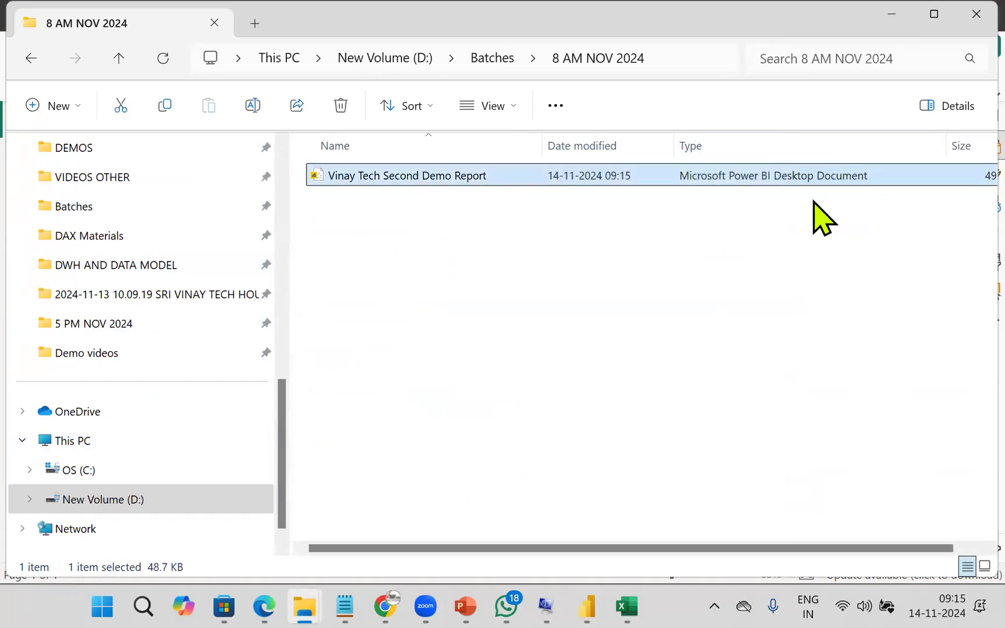
pyautogui.click(589, 606)
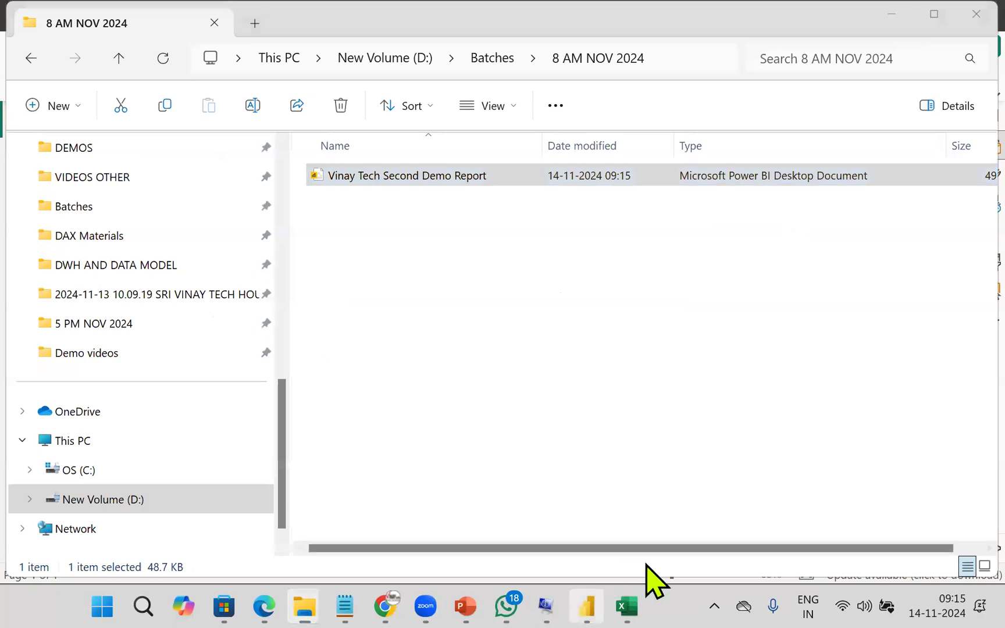
pyautogui.moveTo(399, 440)
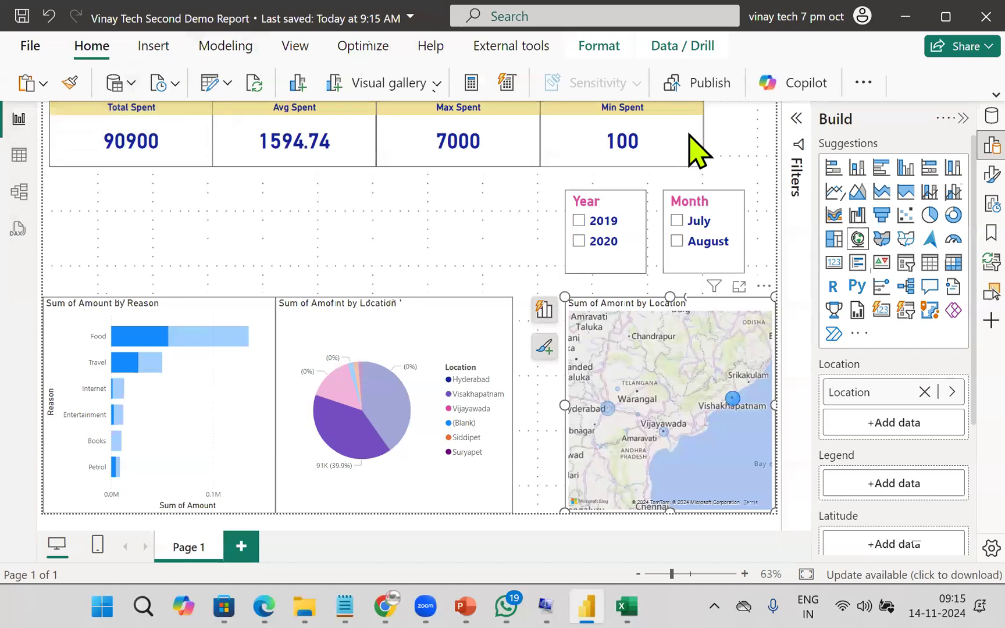
pyautogui.moveTo(733, 97)
pyautogui.mouseDown()
pyautogui.moveTo(168, 102)
pyautogui.moveTo(21, 352)
pyautogui.moveTo(120, 523)
pyautogui.moveTo(709, 533)
pyautogui.moveTo(794, 152)
pyautogui.moveTo(653, 99)
pyautogui.mouseUp()
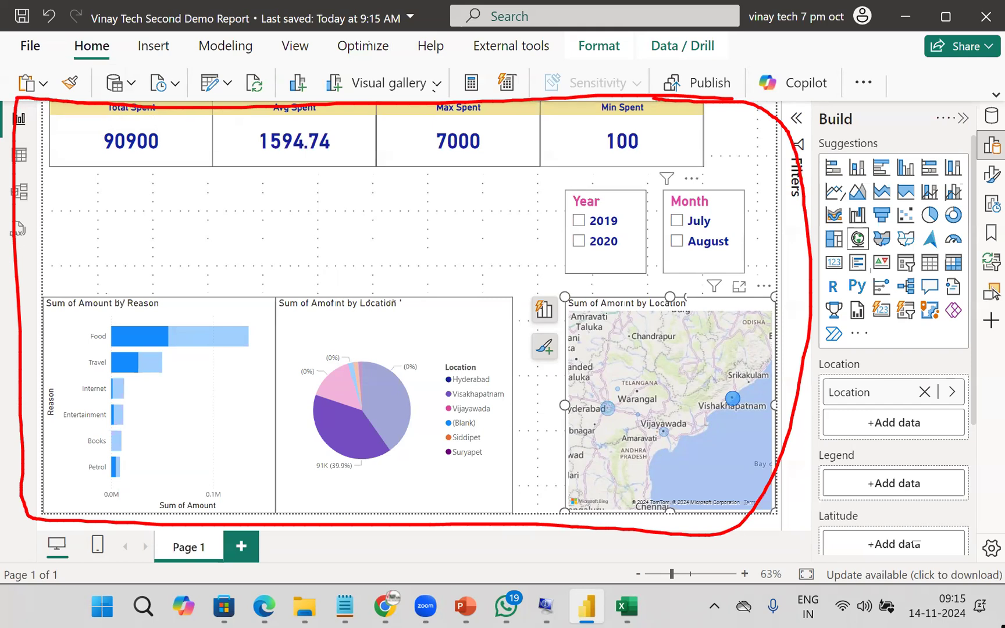
pyautogui.press('Escape')
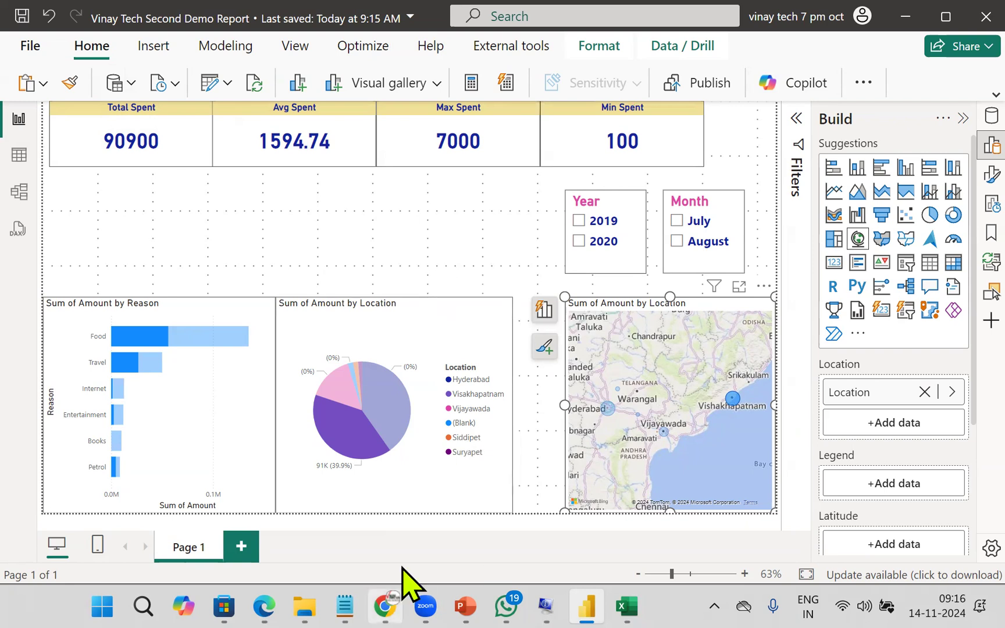
# Switch to Chrome, load app.powerbi.com in the Microsoft Power BI download tab, and open the fifth pinned workspace
pyautogui.click(356, 527)
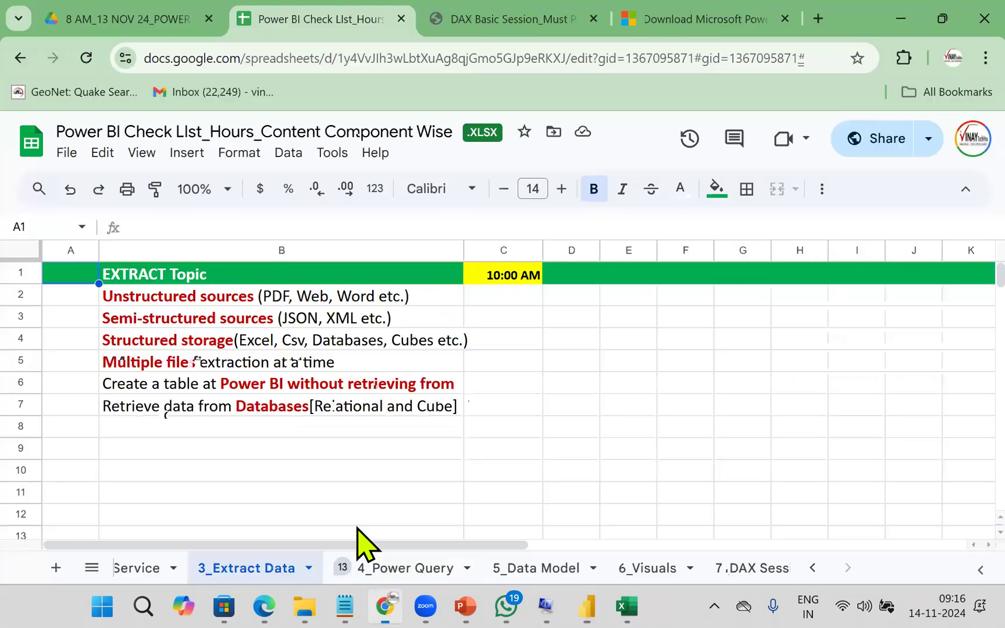
pyautogui.click(680, 27)
pyautogui.click(587, 62)
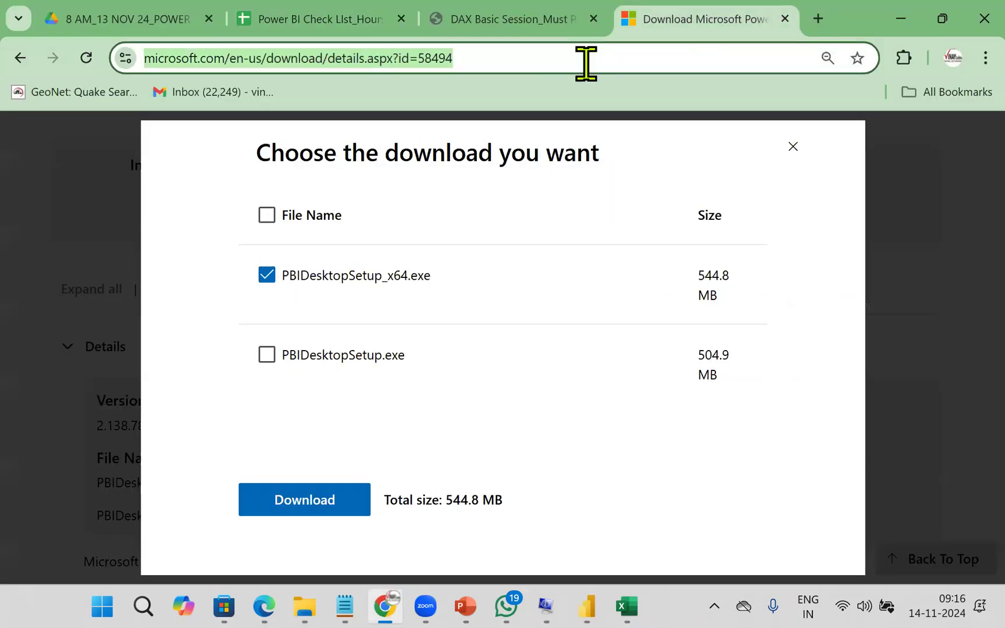
pyautogui.write('app.powerbi.com')
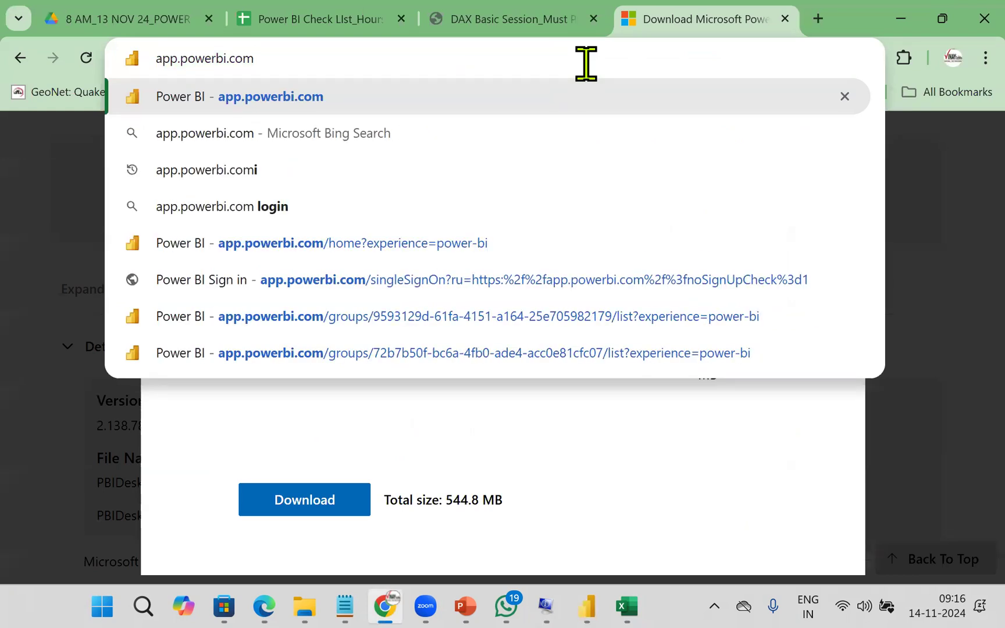
pyautogui.press('Return')
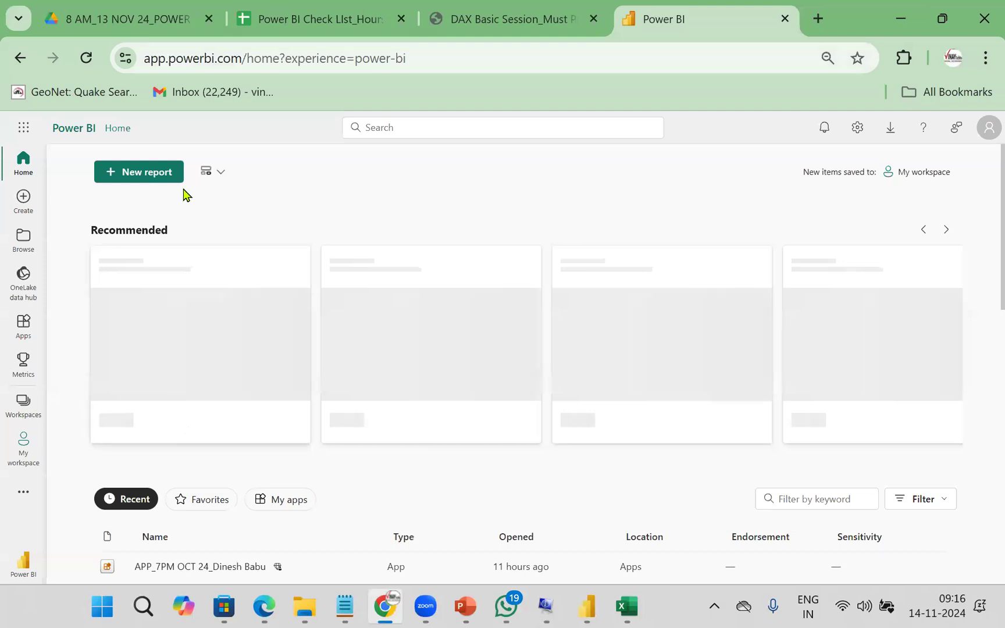
pyautogui.click(22, 414)
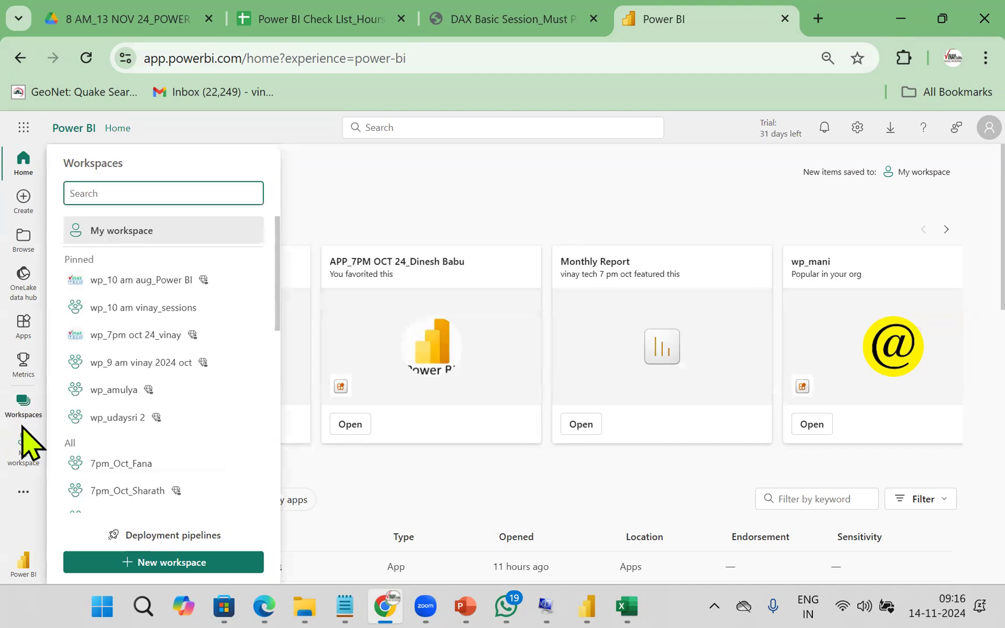
pyautogui.click(111, 391)
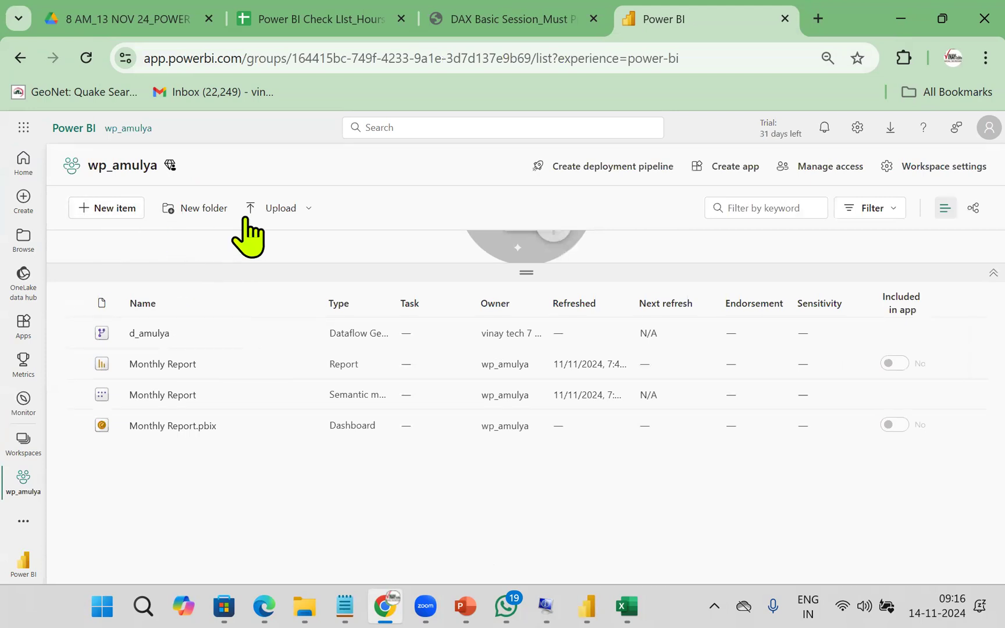
# Upload Vinay Tech Second Demo Report from the Batches\8 AM NOV 2024 folder to the workspace
pyautogui.click(296, 211)
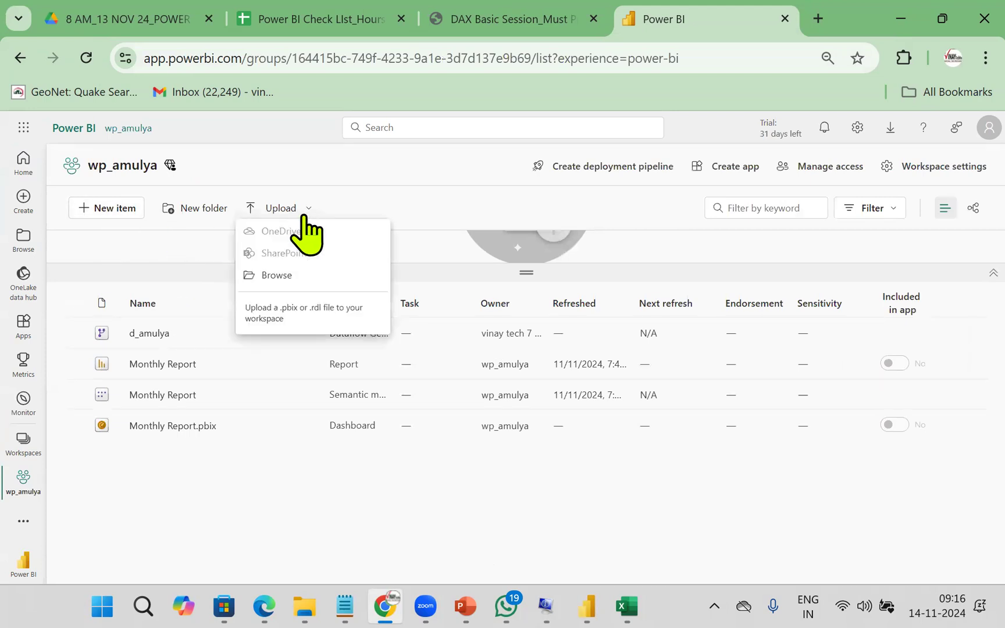
pyautogui.click(287, 280)
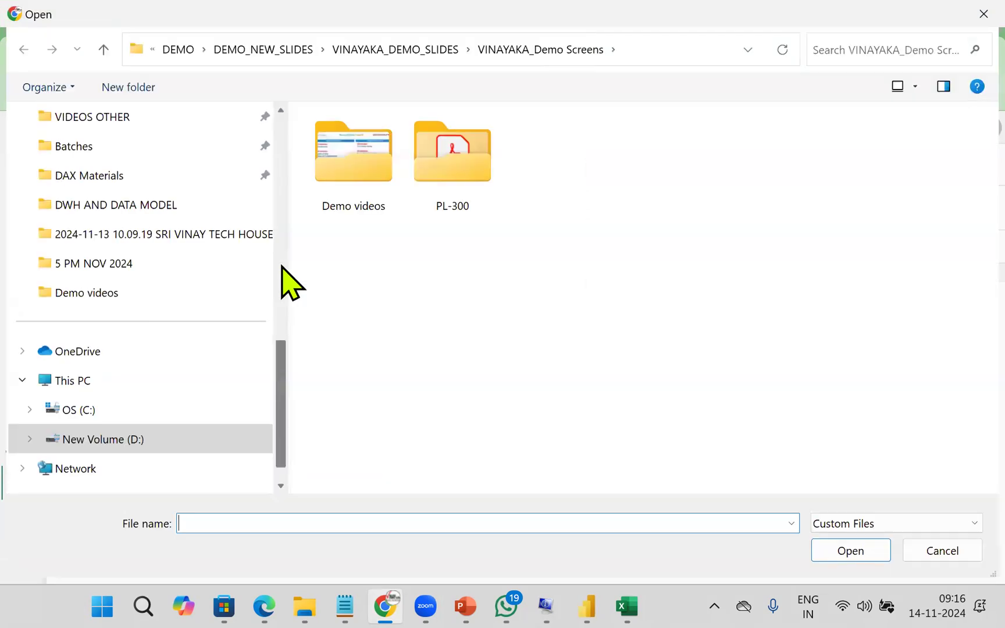
pyautogui.scroll(1, 139, 322)
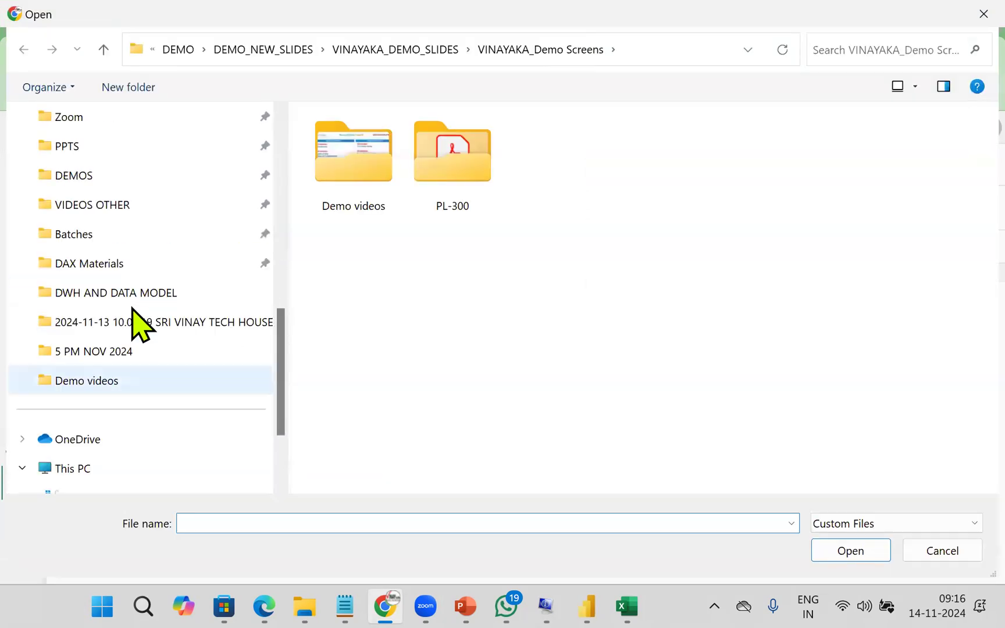
pyautogui.click(92, 244)
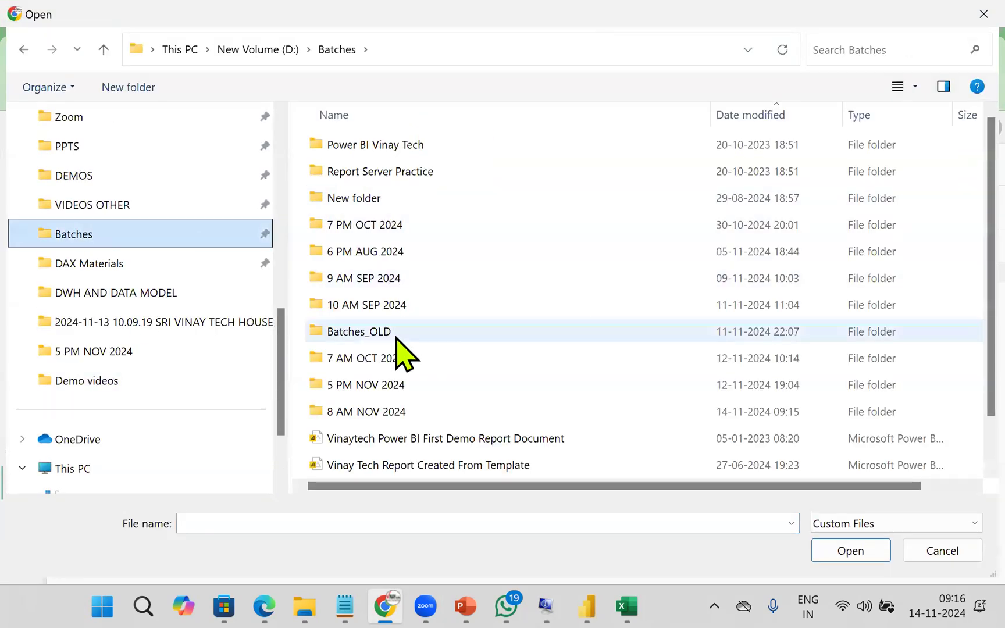
pyautogui.doubleClick(376, 412)
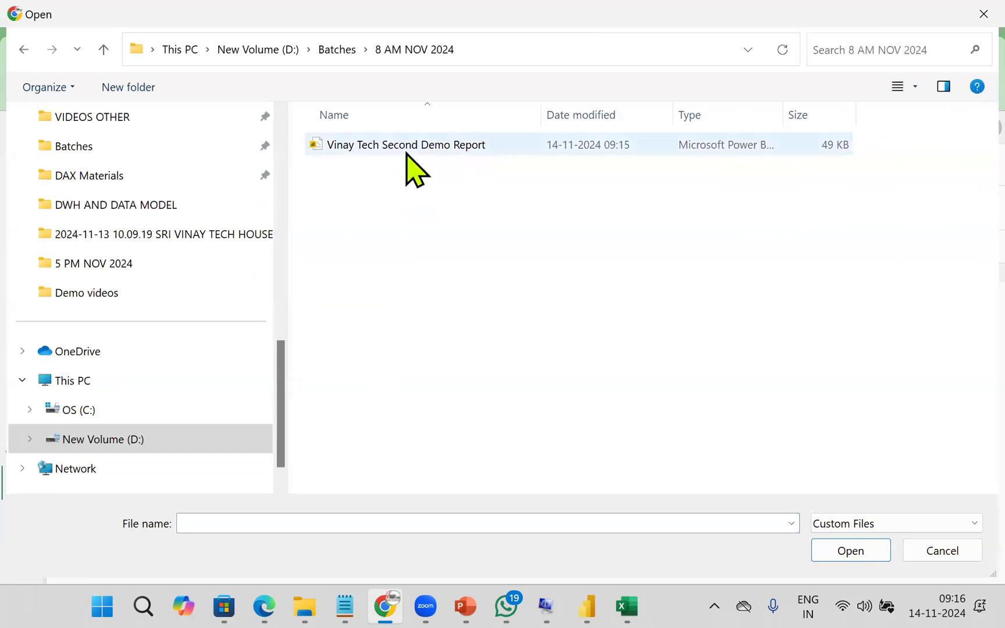
pyautogui.click(409, 149)
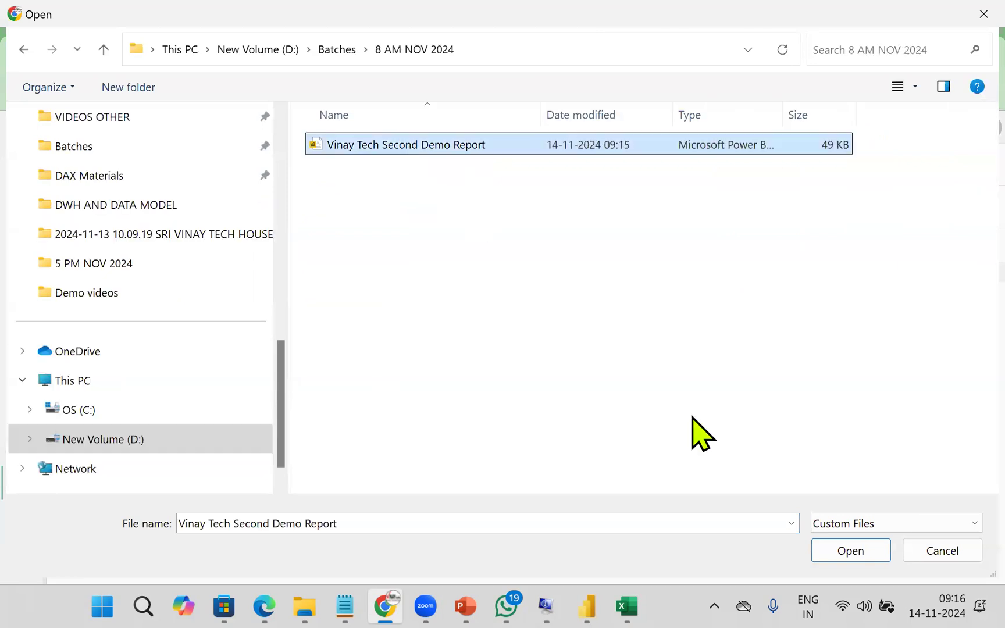
pyautogui.click(847, 554)
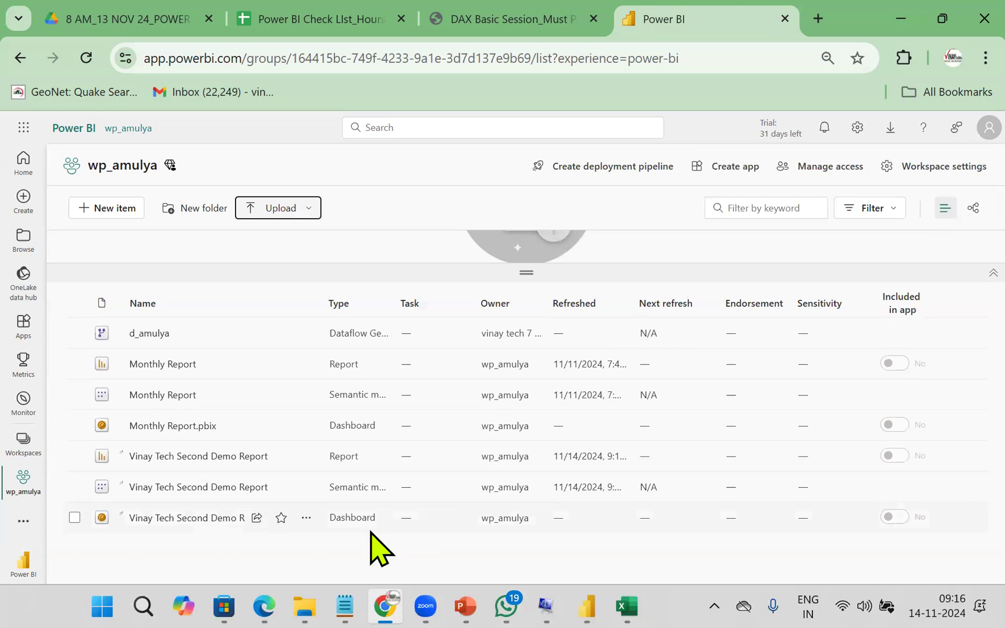
# Switch to File Explorer to examine the saved report file, and return to the workspace in Chrome
pyautogui.moveTo(304, 602)
pyautogui.click(247, 544)
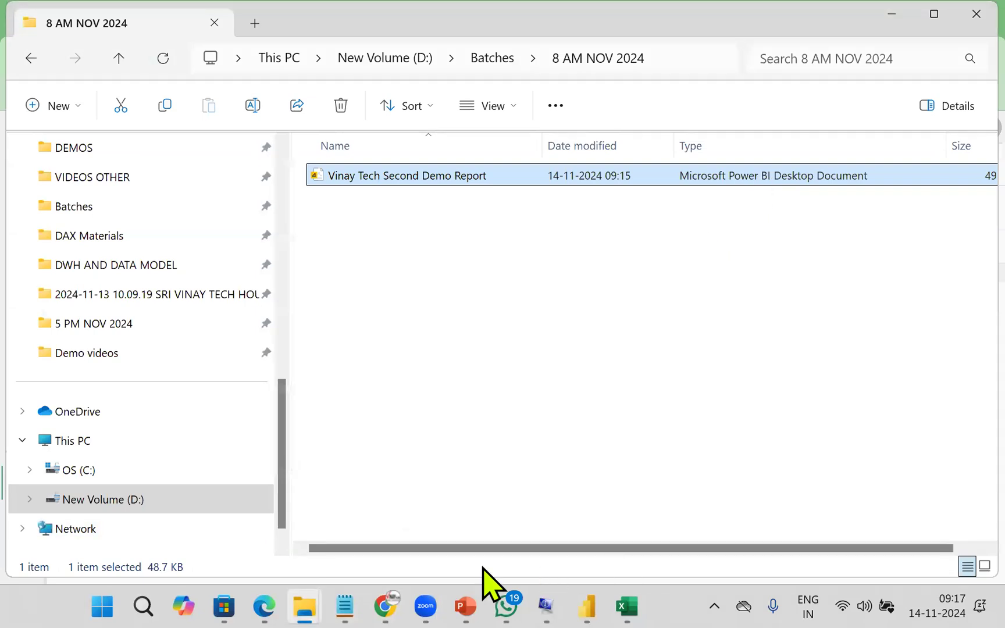
pyautogui.click(385, 605)
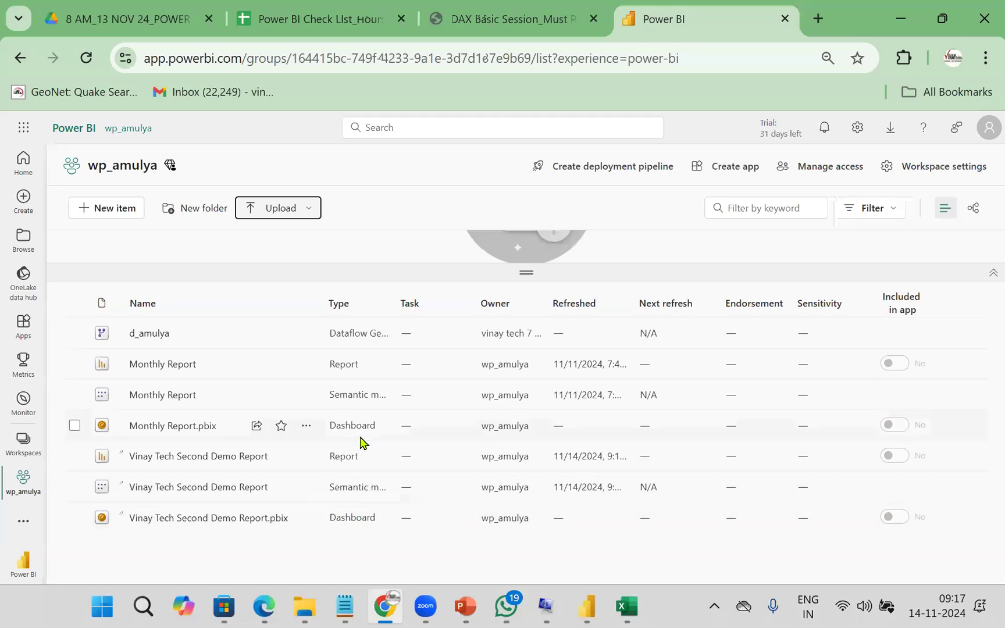
# Open the uploaded Vinay Tech Second Demo Report and filter it to year 2019 and month August
pyautogui.click(220, 462)
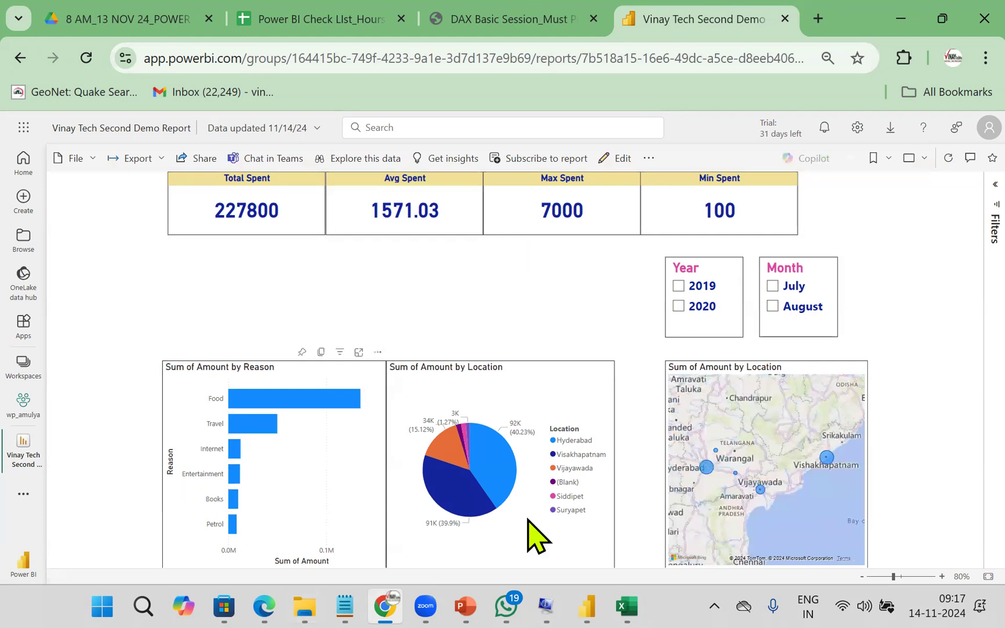
pyautogui.click(680, 306)
pyautogui.click(680, 286)
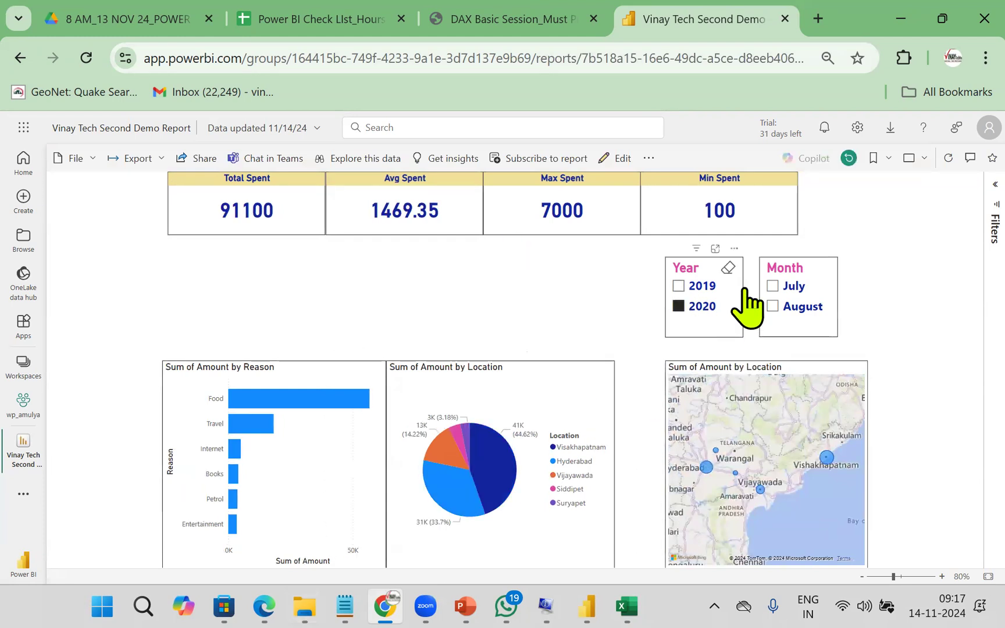
pyautogui.click(774, 287)
pyautogui.click(774, 307)
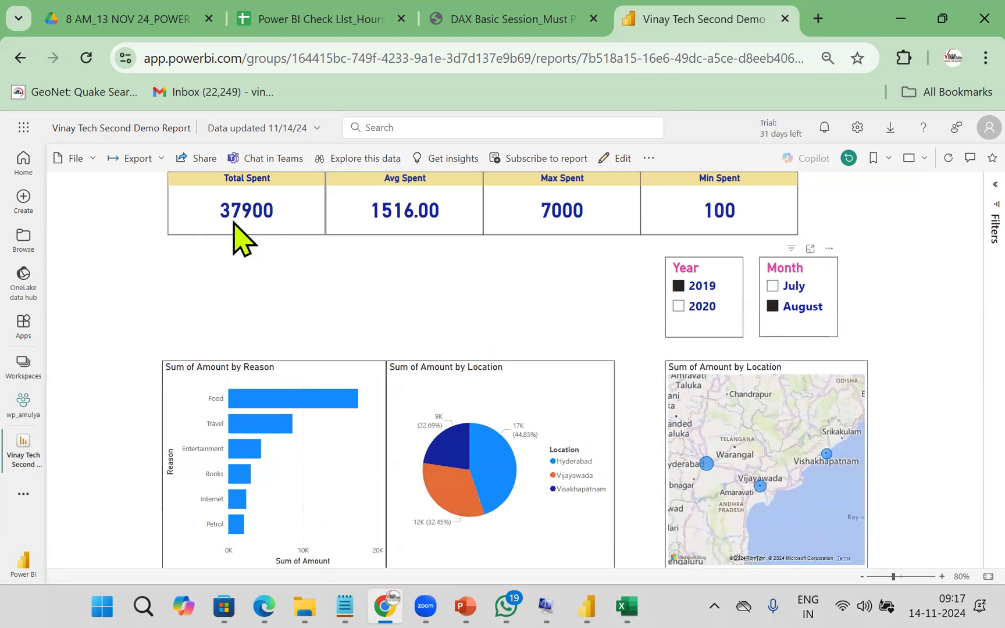
# Share the report by sending its link to a colleague found by searching for vinaytech, and close the confirmation
pyautogui.click(200, 163)
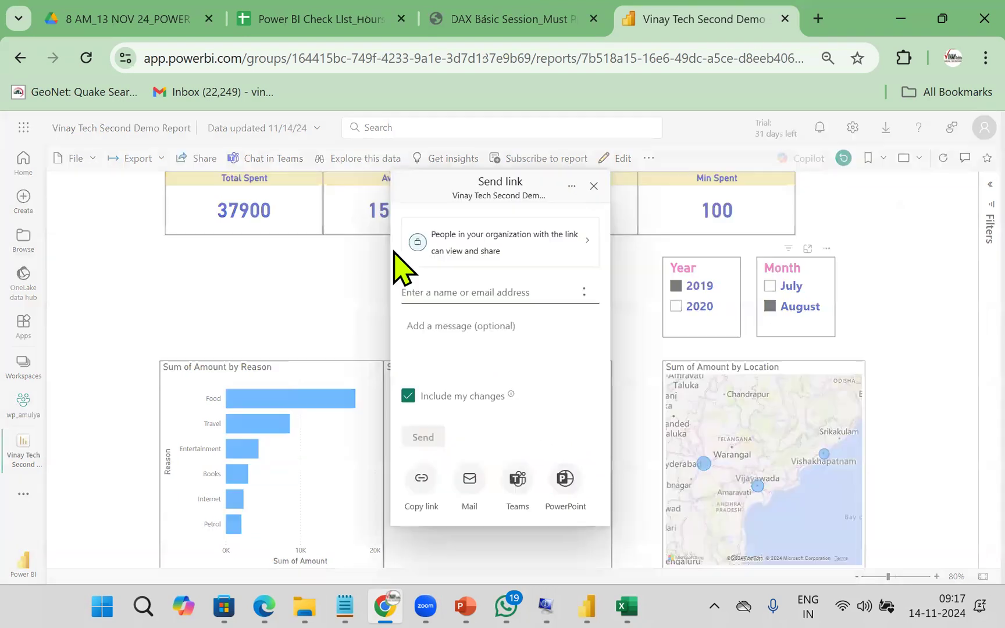
pyautogui.write('vinaytech')
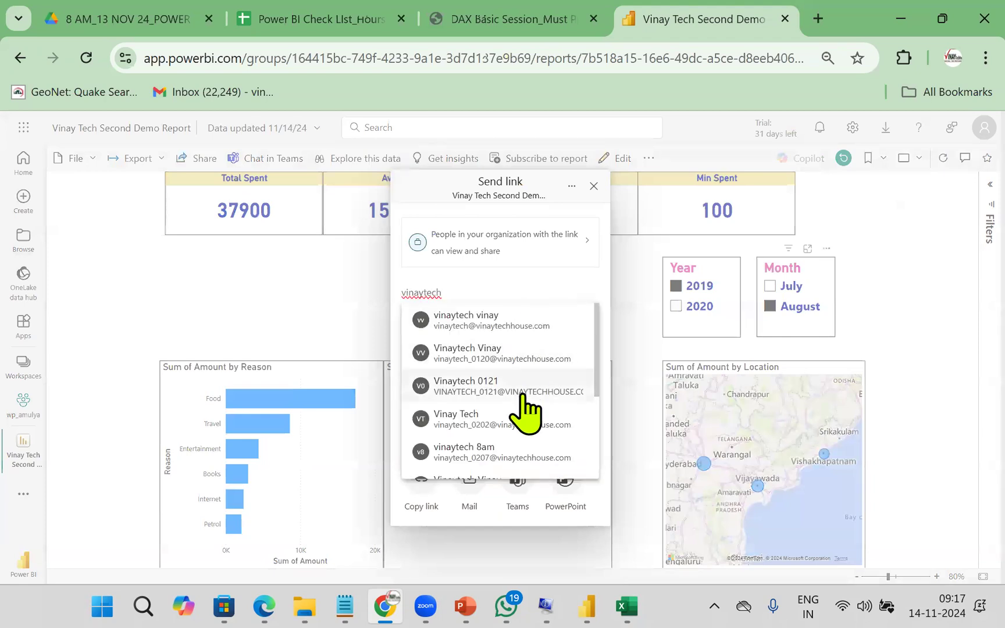
pyautogui.click(524, 395)
pyautogui.click(427, 437)
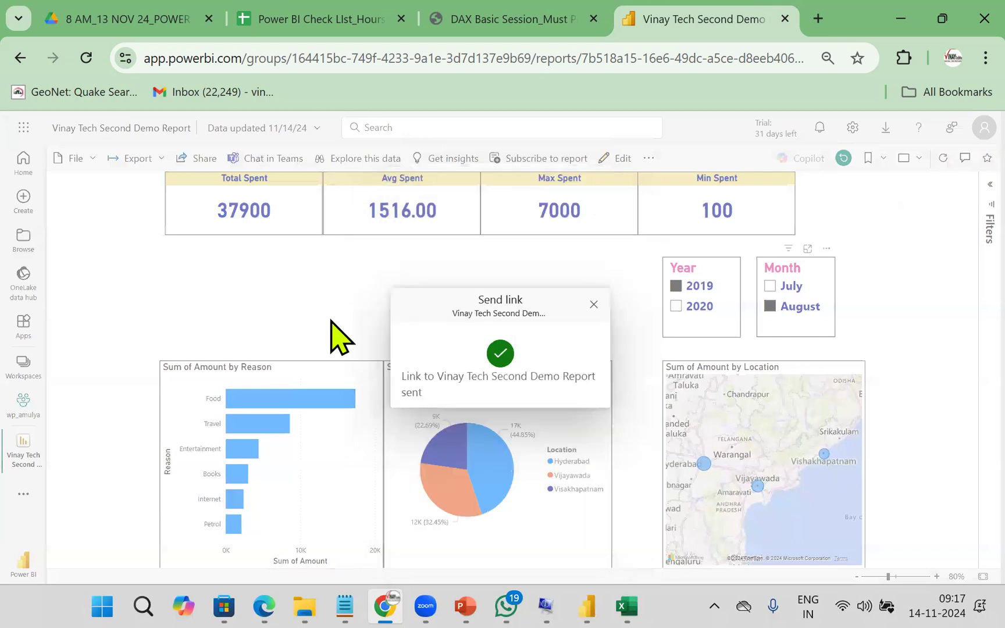
pyautogui.click(594, 305)
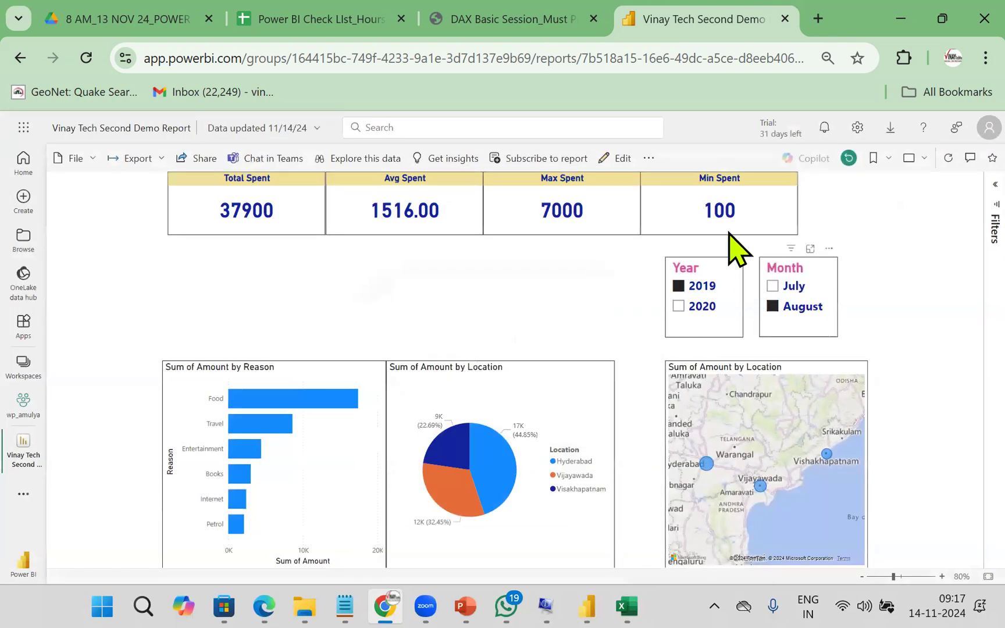
# View the report's subscriptions, and generate a QR code for the report without downloading it
pyautogui.click(529, 163)
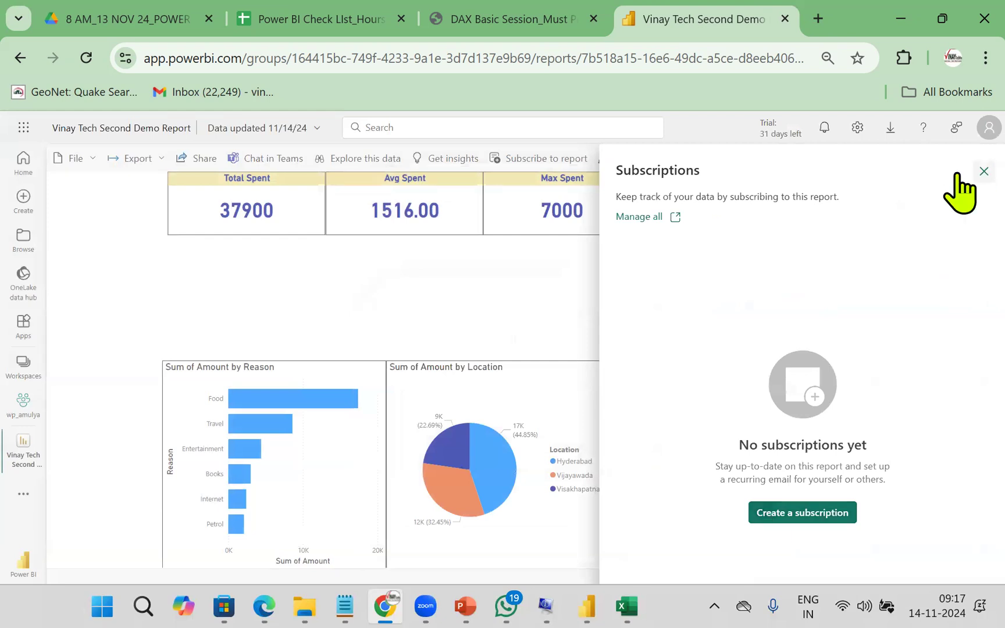
pyautogui.click(983, 171)
pyautogui.click(80, 160)
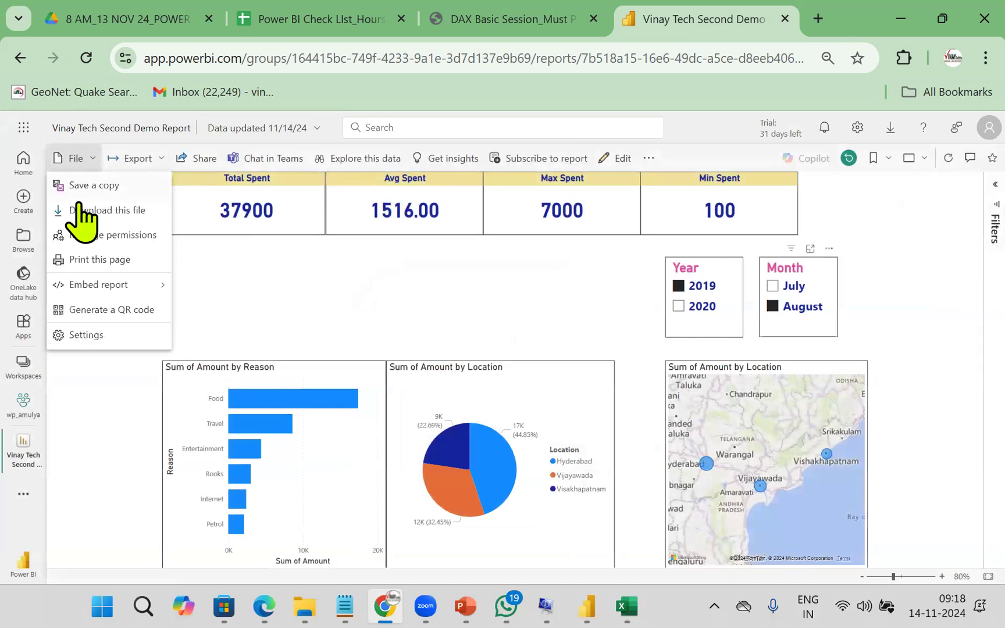
pyautogui.click(97, 317)
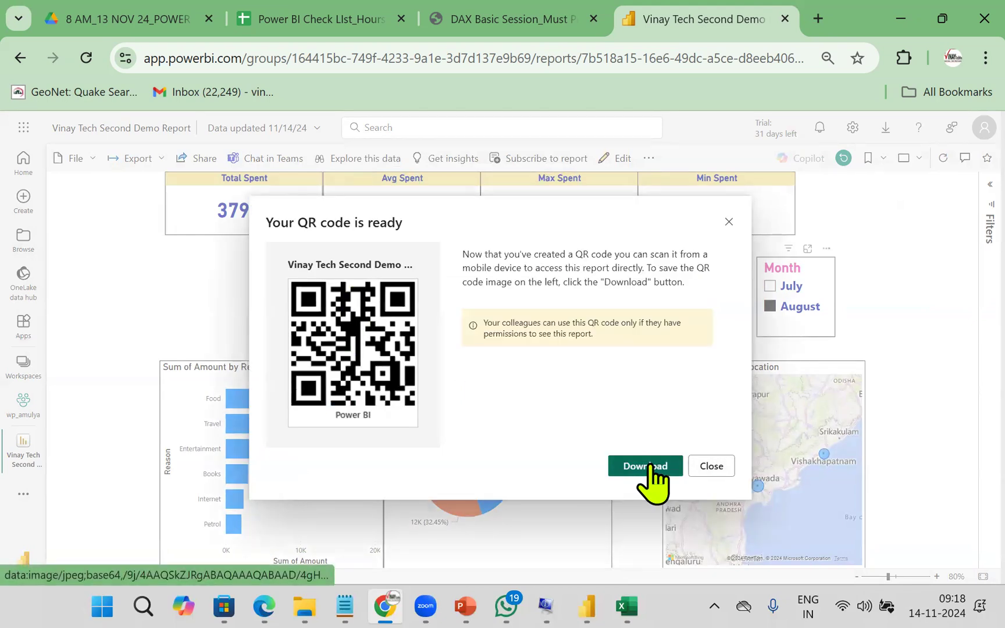
pyautogui.click(729, 223)
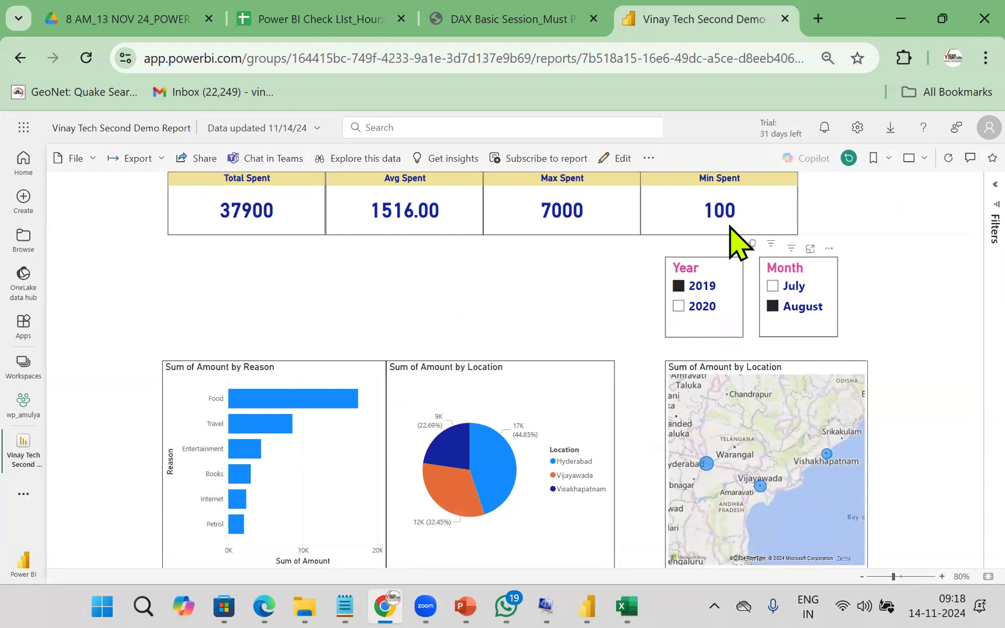
# Look through the report's export formats, and generate the secure embed link and HTML for a website or portal
pyautogui.click(152, 162)
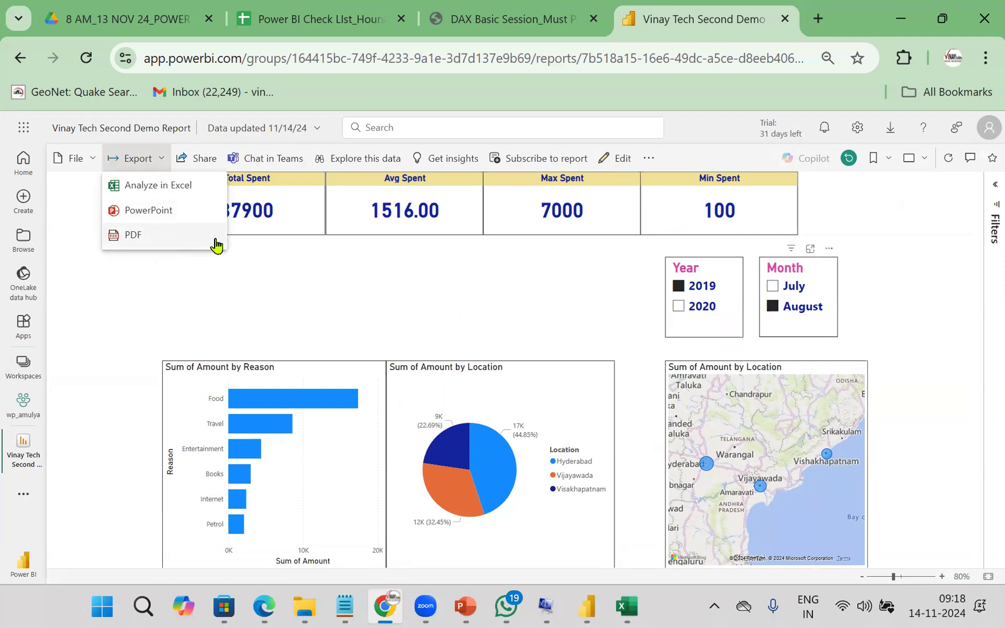
pyautogui.click(83, 159)
pyautogui.moveTo(111, 285)
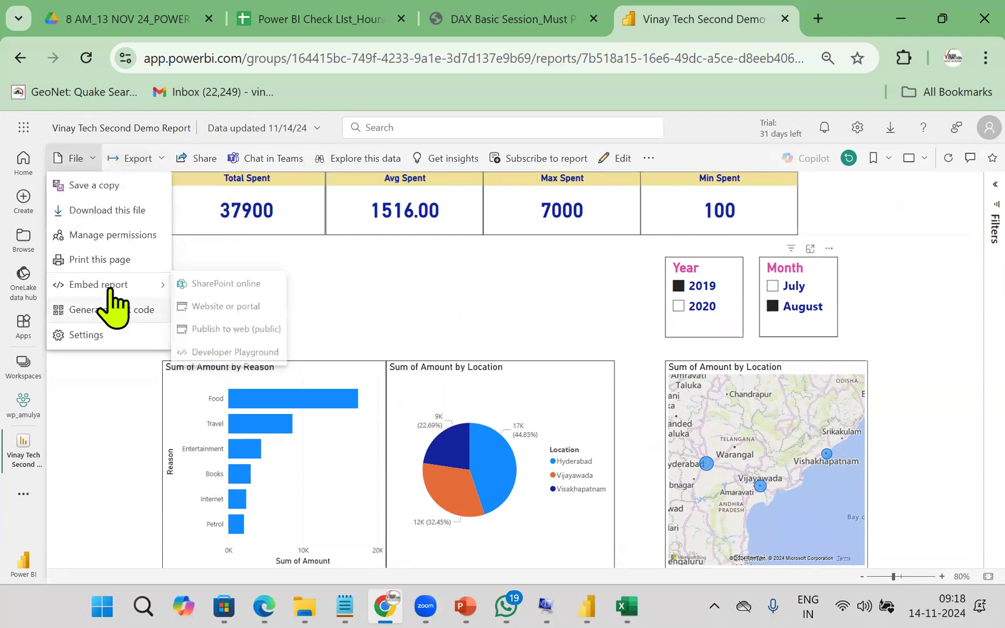
pyautogui.click(249, 312)
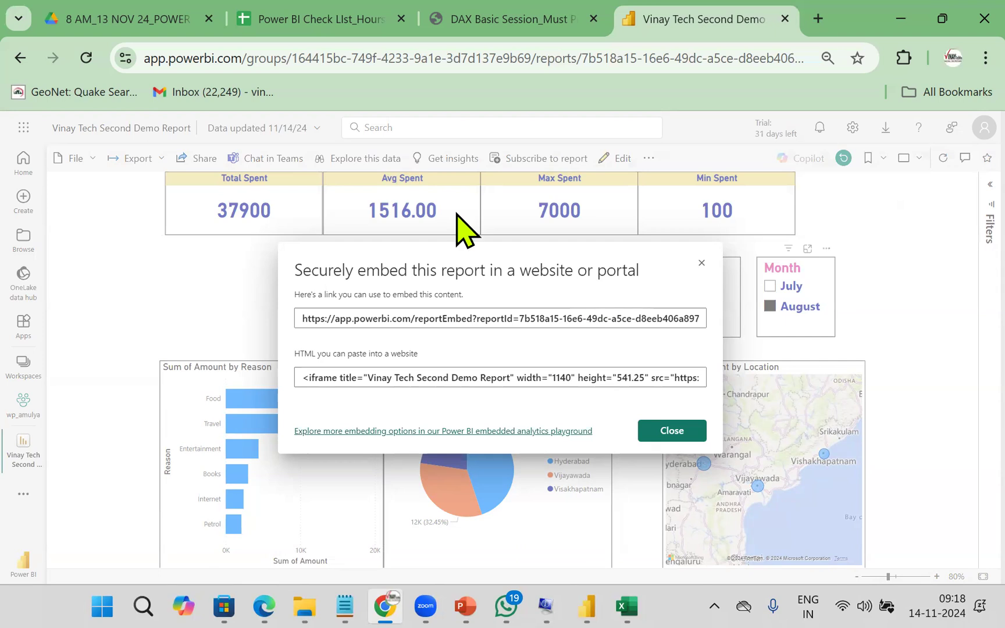
pyautogui.click(677, 431)
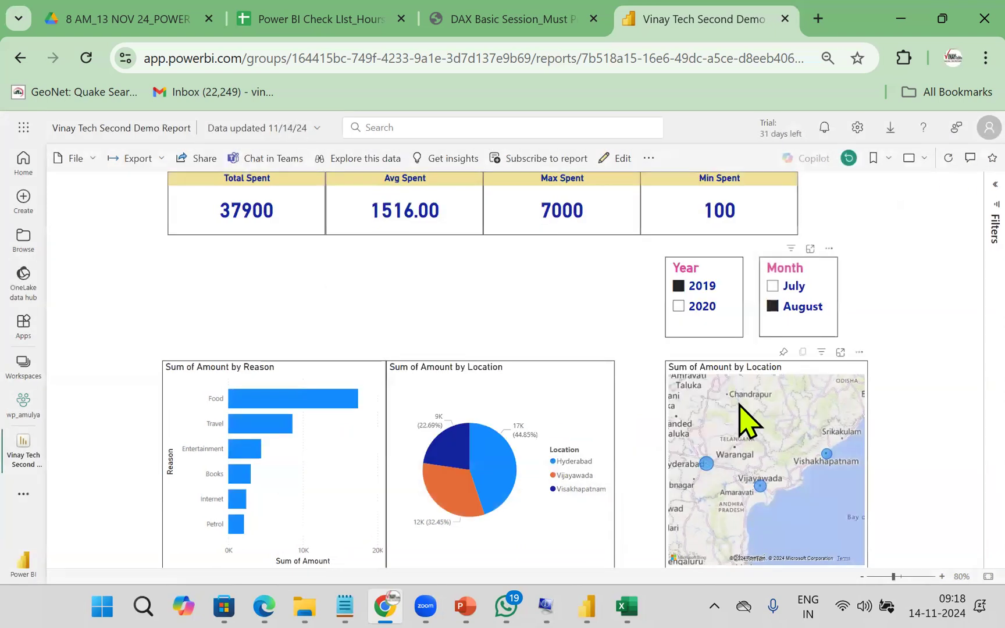
# Check the signed-in account's profile, including its licence type and trial status, and close it
pyautogui.click(989, 129)
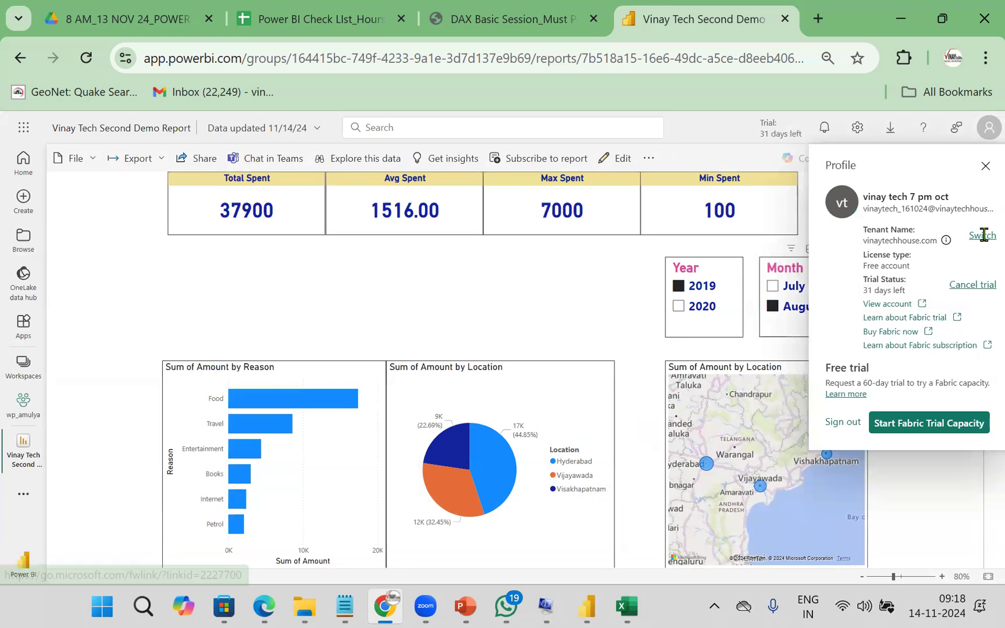
pyautogui.click(986, 168)
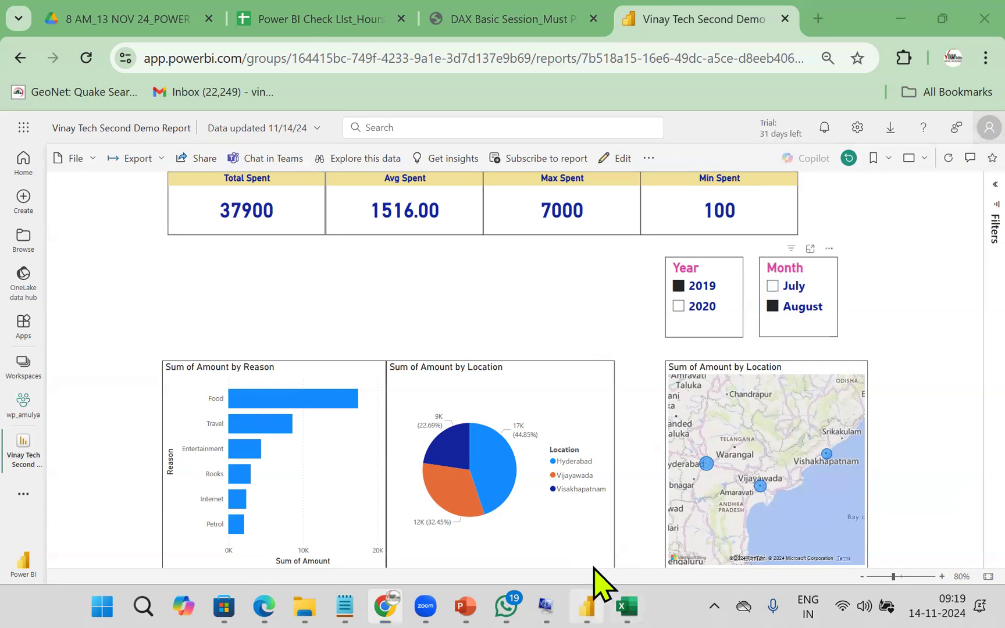
# Switch to the Demo Day 2 slide show in PowerPoint and display its slides as a thumbnail overview
pyautogui.click(587, 605)
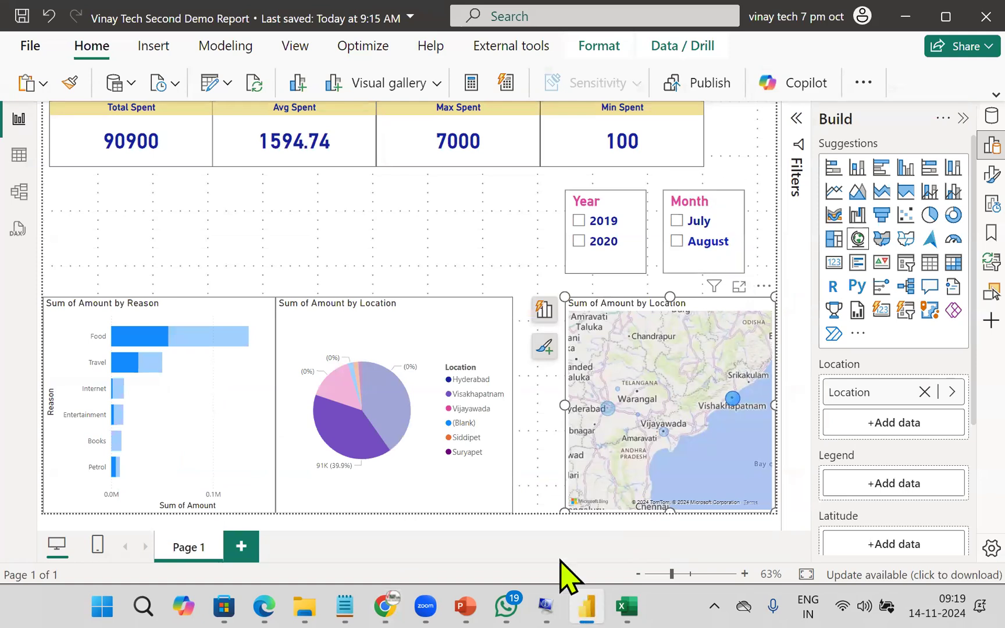
pyautogui.moveTo(466, 602)
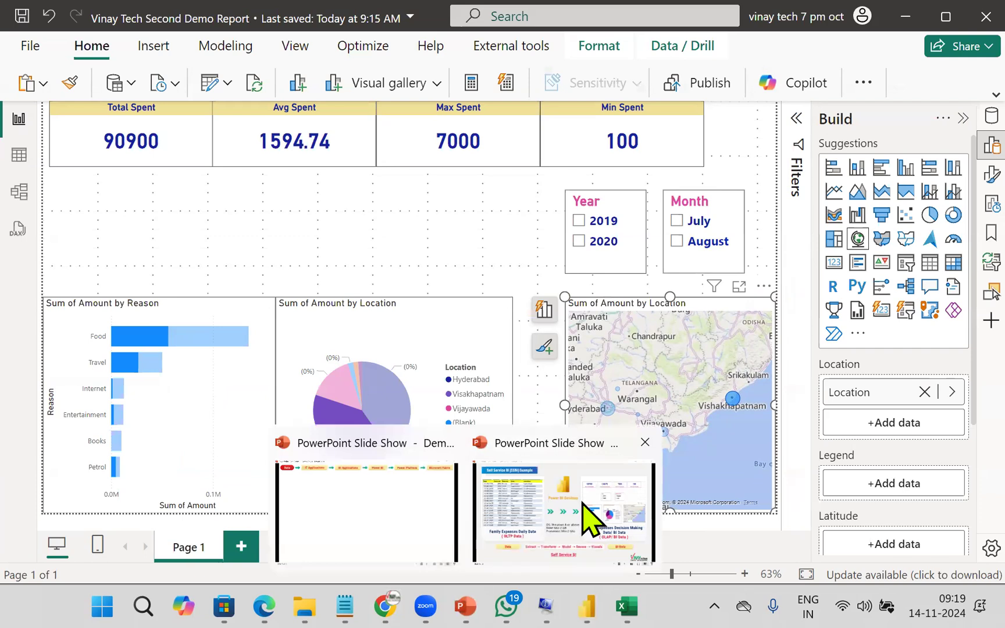
pyautogui.click(584, 518)
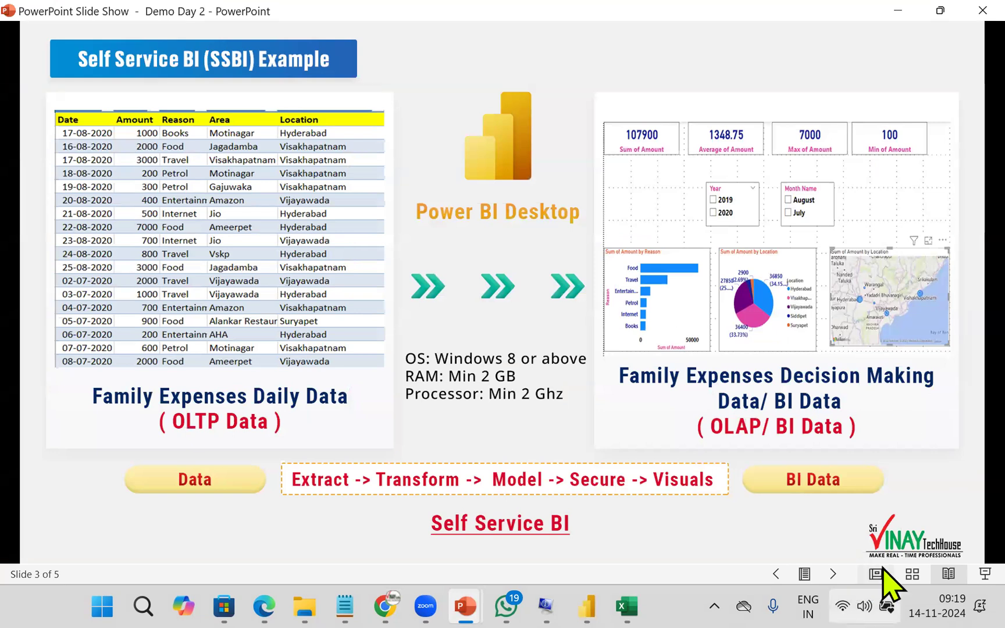
pyautogui.click(913, 574)
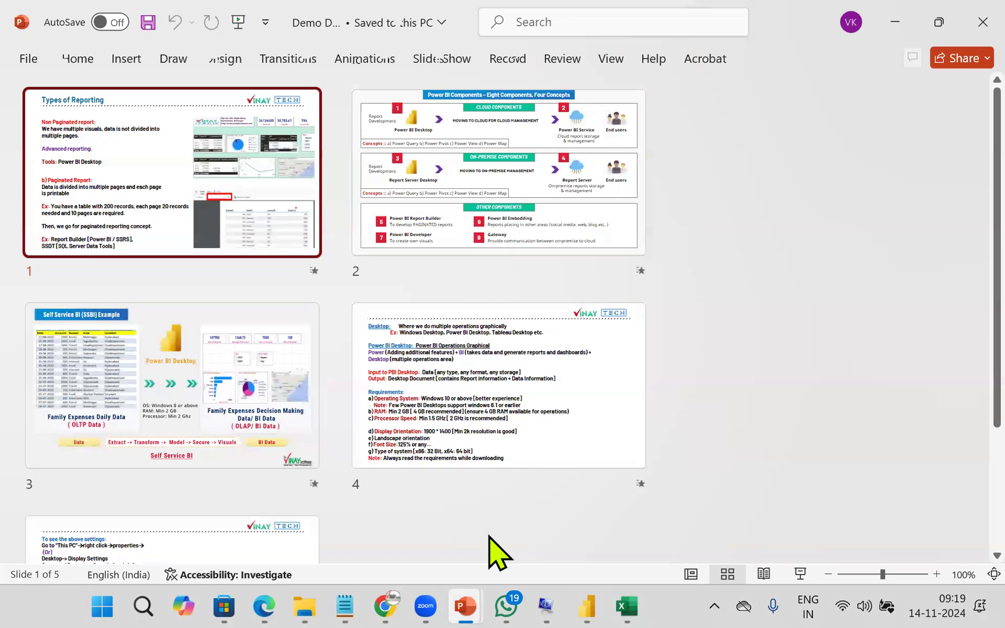
# Switch to the Demo Day 1 presentation, leave its slide show, and view the demo sessions slide and the training details slide
pyautogui.moveTo(465, 605)
pyautogui.click(366, 506)
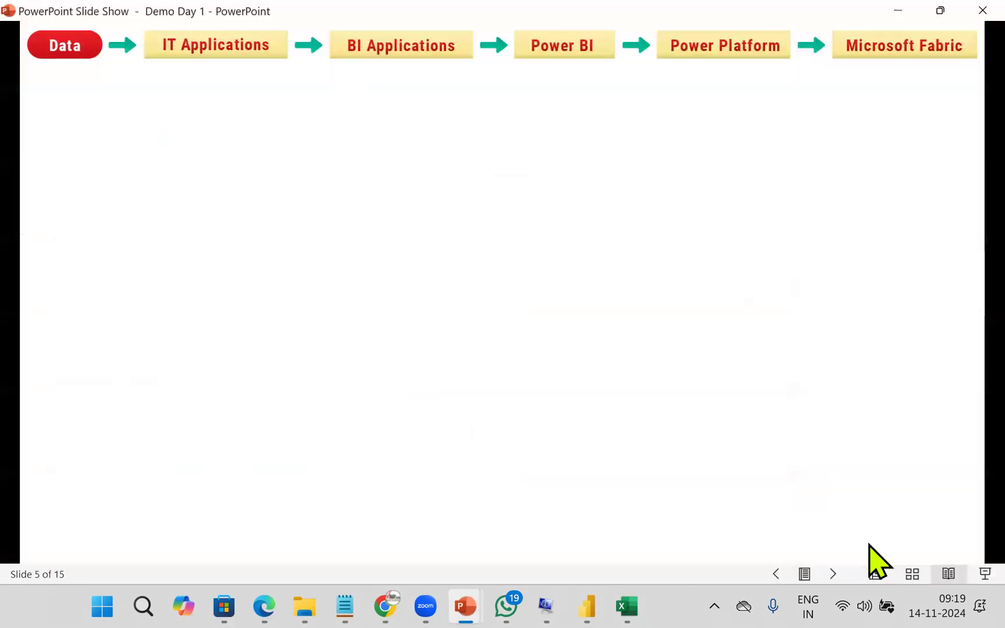
pyautogui.click(920, 568)
pyautogui.doubleClick(151, 122)
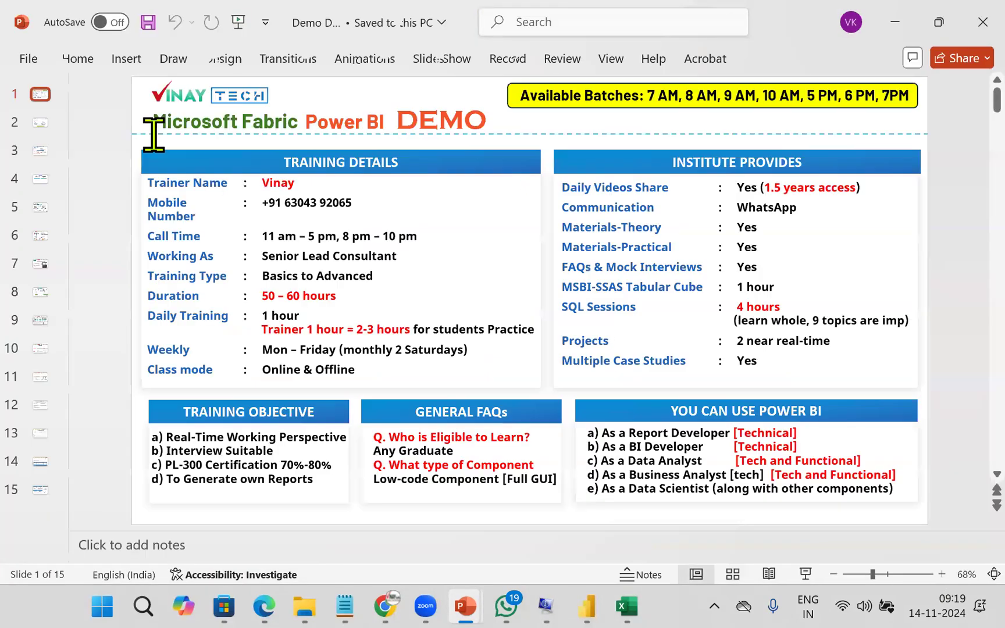
pyautogui.click(40, 123)
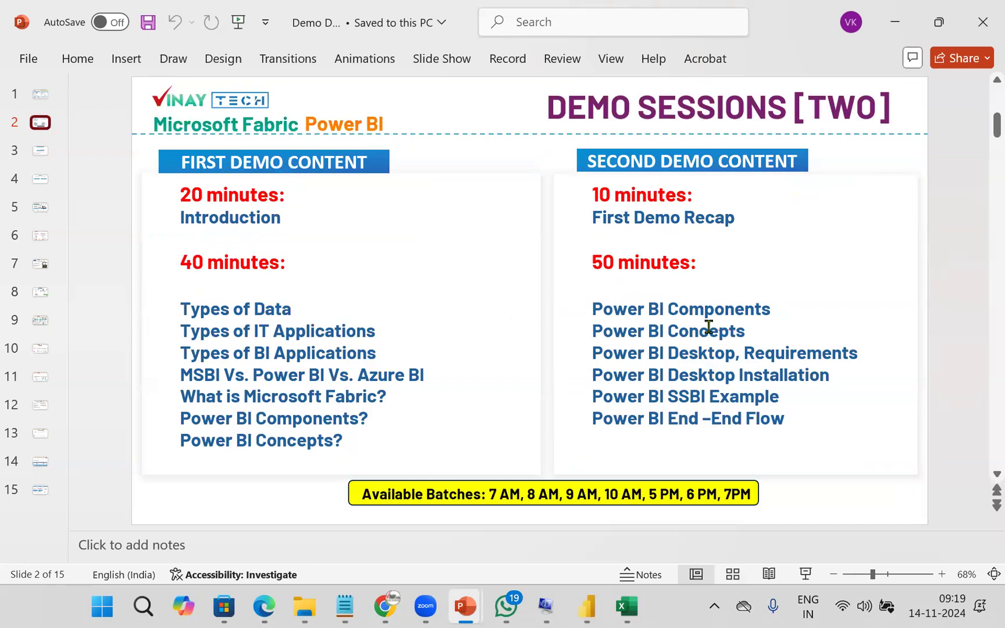
pyautogui.click(39, 96)
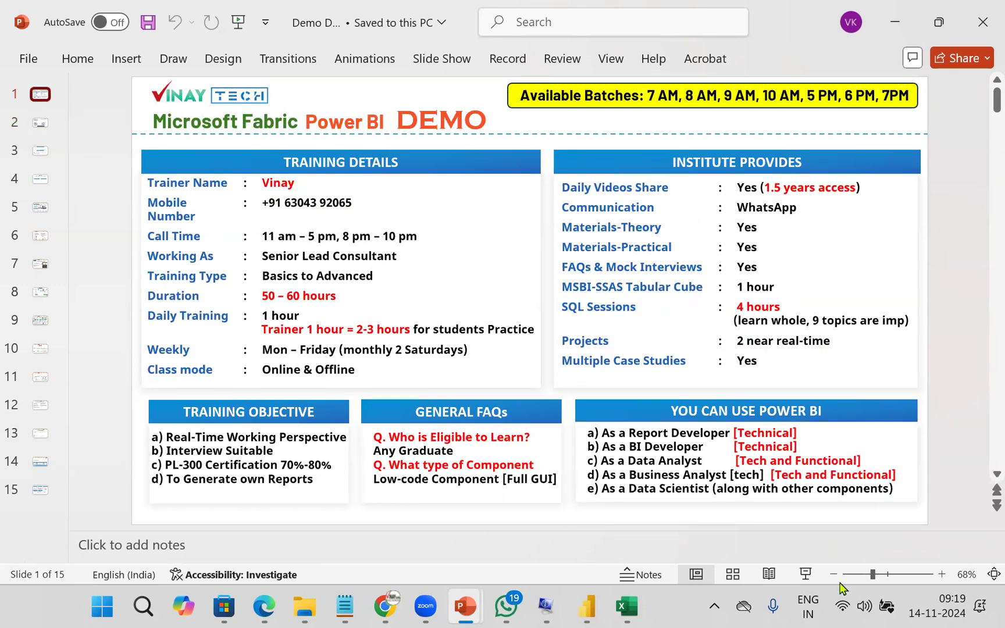
# Show the training details slide in Reading View and circle the 8 AM batch in red with the pen
pyautogui.click(769, 574)
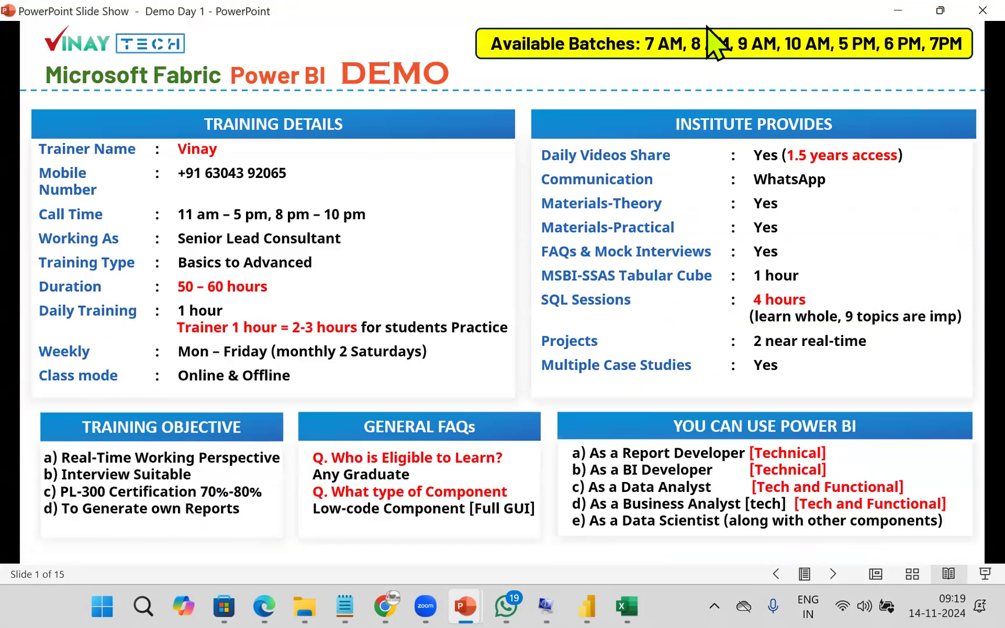
pyautogui.hotkey('ctrl', 'p')
pyautogui.moveTo(732, 17)
pyautogui.mouseDown()
pyautogui.moveTo(718, 69)
pyautogui.moveTo(745, 27)
pyautogui.mouseUp()
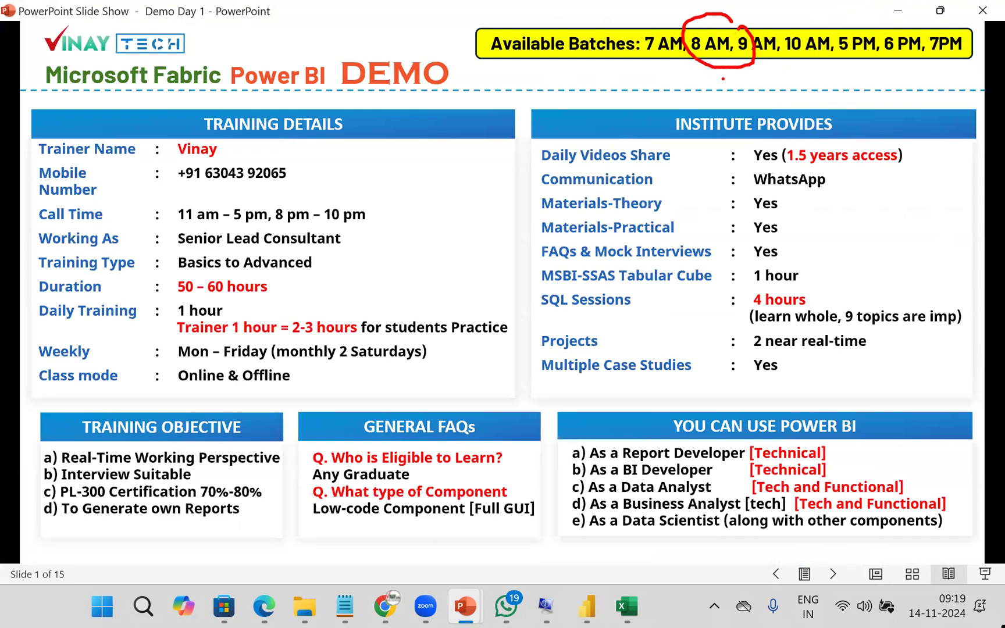